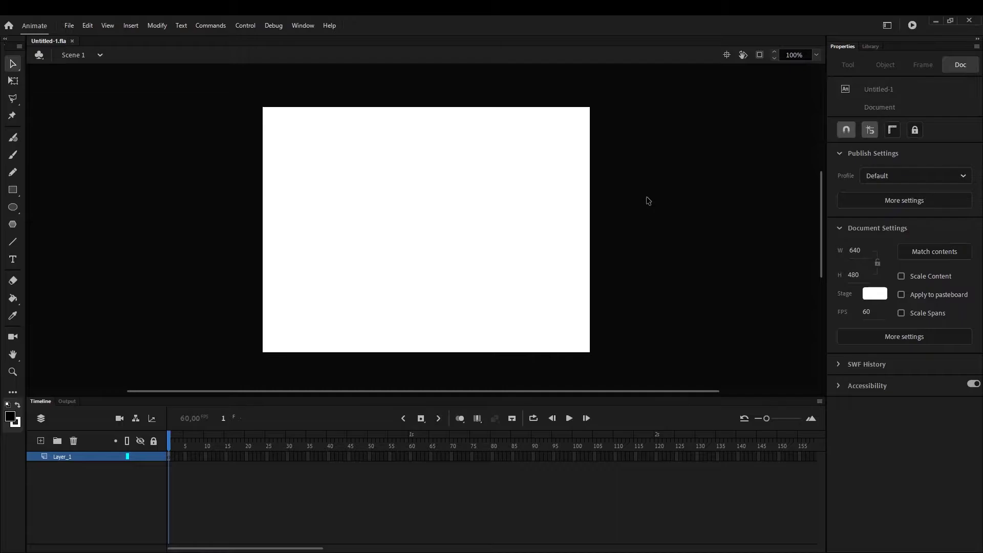
Sketch a full-figure boxer in an upright guard stance with a dark grey brush on frame 1.
{"action": "left_click", "coordinate": [10, 416]}
{"action": "left_click", "coordinate": [53, 472]}
{"action": "scroll", "coordinate": [465, 220], "scroll_direction": "up", "scroll_amount": 2}
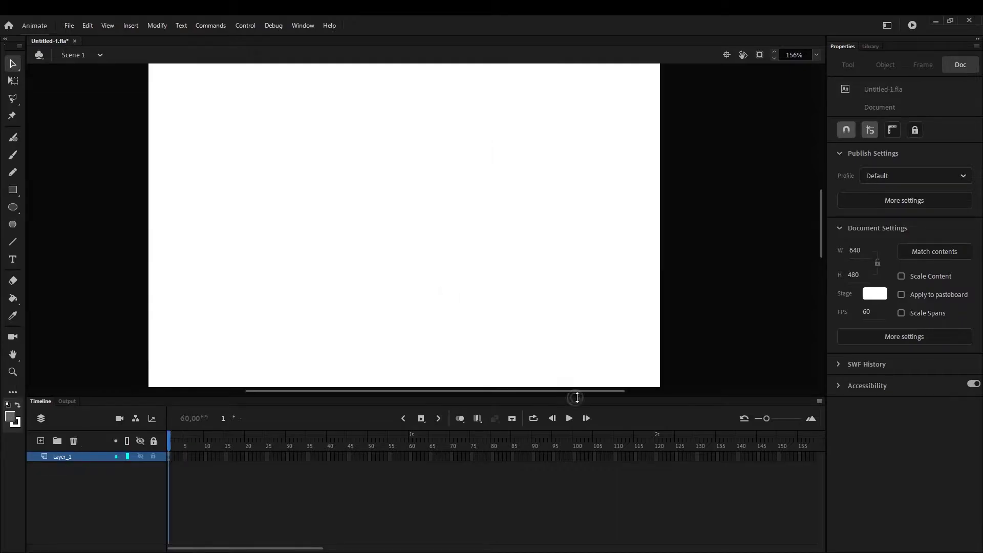
{"action": "left_click_drag", "start_coordinate": [575, 396], "coordinate": [573, 455]}
{"action": "key", "text": "b"}
{"action": "left_click_drag", "start_coordinate": [381, 138], "coordinate": [362, 247]}
{"action": "mouse_move", "coordinate": [338, 244]}
{"action": "left_mouse_down"}
{"action": "mouse_move", "coordinate": [342, 283]}
{"action": "mouse_move", "coordinate": [322, 315]}
{"action": "left_mouse_up"}
{"action": "mouse_move", "coordinate": [368, 272]}
{"action": "left_mouse_down"}
{"action": "mouse_move", "coordinate": [396, 317]}
{"action": "mouse_move", "coordinate": [384, 378]}
{"action": "left_mouse_up"}
{"action": "left_click_drag", "start_coordinate": [388, 363], "coordinate": [375, 384]}
{"action": "left_click_drag", "start_coordinate": [324, 308], "coordinate": [315, 375]}
{"action": "left_click_drag", "start_coordinate": [319, 363], "coordinate": [300, 386]}
{"action": "left_click_drag", "start_coordinate": [364, 197], "coordinate": [379, 215]}
{"action": "left_click_drag", "start_coordinate": [425, 189], "coordinate": [417, 217]}
{"action": "mouse_move", "coordinate": [362, 203]}
{"action": "left_mouse_down"}
{"action": "mouse_move", "coordinate": [325, 227]}
{"action": "mouse_move", "coordinate": [342, 238]}
{"action": "left_mouse_up"}
{"action": "left_click_drag", "start_coordinate": [348, 177], "coordinate": [322, 242]}
{"action": "left_click_drag", "start_coordinate": [351, 190], "coordinate": [342, 235]}
{"action": "left_click_drag", "start_coordinate": [367, 167], "coordinate": [352, 173]}
{"action": "mouse_move", "coordinate": [390, 209]}
{"action": "left_mouse_down"}
{"action": "mouse_move", "coordinate": [371, 257]}
{"action": "mouse_move", "coordinate": [401, 231]}
{"action": "left_mouse_up"}
{"action": "mouse_move", "coordinate": [367, 161]}
{"action": "left_mouse_down"}
{"action": "mouse_move", "coordinate": [394, 164]}
{"action": "mouse_move", "coordinate": [386, 165]}
{"action": "left_mouse_up"}
{"action": "mouse_move", "coordinate": [324, 245]}
{"action": "left_mouse_down"}
{"action": "mouse_move", "coordinate": [308, 296]}
{"action": "mouse_move", "coordinate": [349, 305]}
{"action": "left_mouse_up"}
{"action": "left_click_drag", "start_coordinate": [373, 256], "coordinate": [402, 298]}
{"action": "left_click_drag", "start_coordinate": [328, 339], "coordinate": [313, 381]}
{"action": "left_click_drag", "start_coordinate": [385, 342], "coordinate": [375, 381]}
{"action": "left_click_drag", "start_coordinate": [390, 373], "coordinate": [409, 384]}
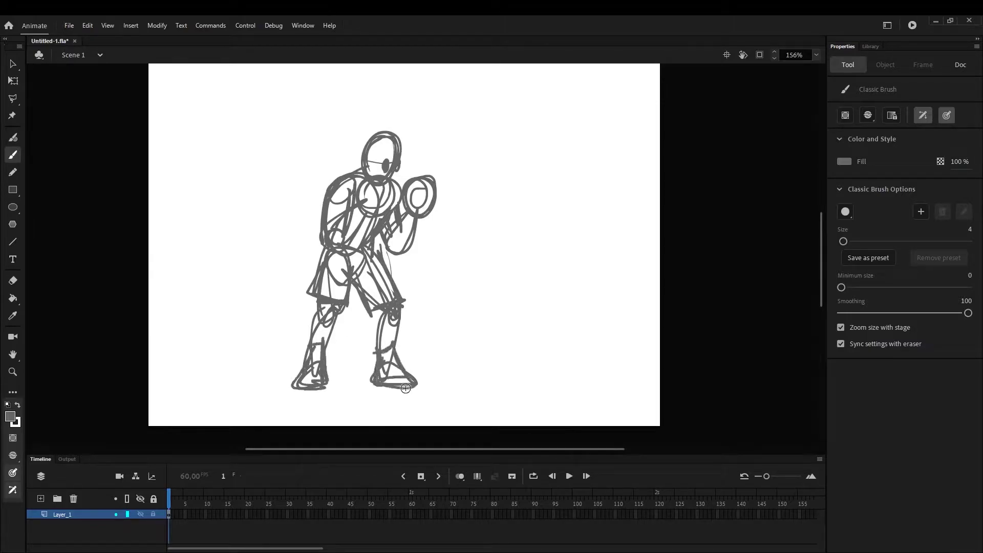
Insert a blank keyframe at frame 6 with onion skinning on, its range reaching back to frame 1.
{"action": "right_click", "coordinate": [172, 514]}
{"action": "left_click", "coordinate": [263, 336]}
{"action": "left_click", "coordinate": [463, 472]}
{"action": "left_click", "coordinate": [182, 514]}
{"action": "right_click", "coordinate": [189, 514]}
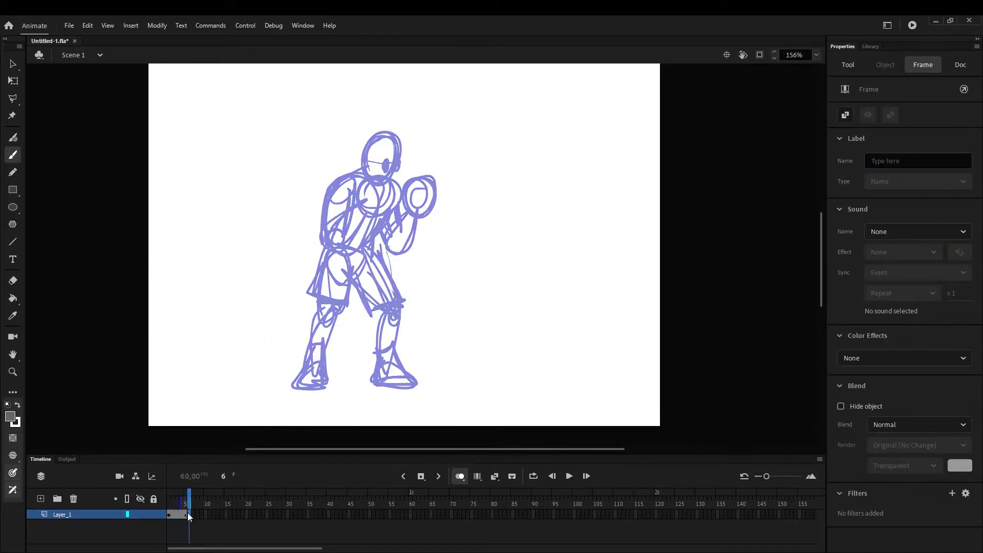
{"action": "left_click", "coordinate": [279, 336]}
{"action": "left_click_drag", "start_coordinate": [181, 502], "coordinate": [168, 502]}
Sketch the boxer's crouched wind-up pose on frame 6 over the onion-skinned guard stance, with both gloves raised.
{"action": "mouse_move", "coordinate": [324, 250]}
{"action": "left_mouse_down"}
{"action": "mouse_move", "coordinate": [358, 279]}
{"action": "mouse_move", "coordinate": [372, 264]}
{"action": "left_mouse_up"}
{"action": "left_click_drag", "start_coordinate": [348, 279], "coordinate": [373, 314]}
{"action": "left_click_drag", "start_coordinate": [372, 264], "coordinate": [401, 301]}
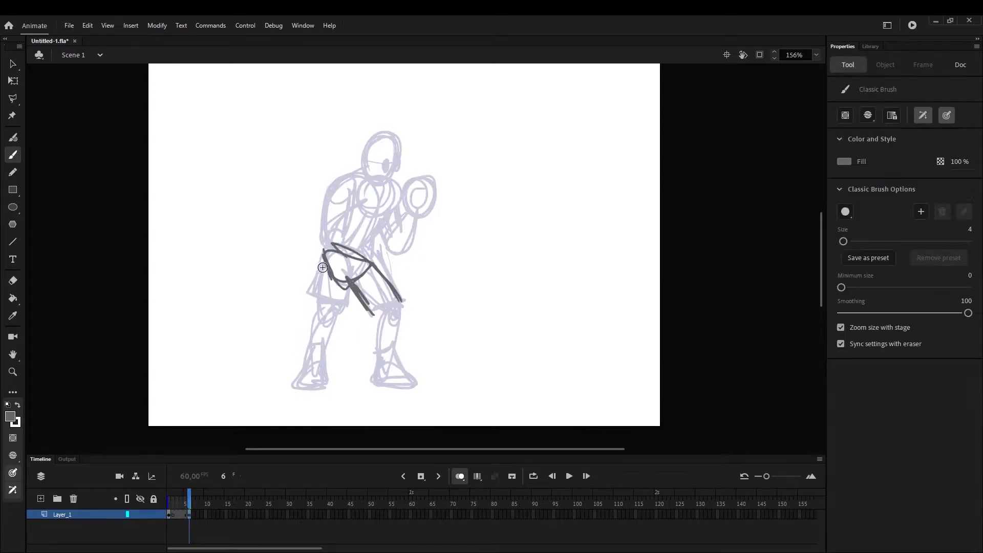
{"action": "left_click_drag", "start_coordinate": [324, 257], "coordinate": [307, 310]}
{"action": "left_click_drag", "start_coordinate": [349, 286], "coordinate": [316, 310]}
{"action": "mouse_move", "coordinate": [346, 291]}
{"action": "left_mouse_down"}
{"action": "mouse_move", "coordinate": [312, 319]}
{"action": "mouse_move", "coordinate": [302, 377]}
{"action": "left_mouse_up"}
{"action": "mouse_move", "coordinate": [394, 296]}
{"action": "left_mouse_down"}
{"action": "mouse_move", "coordinate": [412, 313]}
{"action": "mouse_move", "coordinate": [369, 382]}
{"action": "left_mouse_up"}
{"action": "left_click_drag", "start_coordinate": [370, 381], "coordinate": [415, 383]}
{"action": "mouse_move", "coordinate": [313, 198]}
{"action": "left_mouse_down"}
{"action": "mouse_move", "coordinate": [279, 238]}
{"action": "mouse_move", "coordinate": [327, 240]}
{"action": "left_mouse_up"}
{"action": "left_click_drag", "start_coordinate": [333, 194], "coordinate": [389, 239]}
{"action": "left_click_drag", "start_coordinate": [375, 193], "coordinate": [369, 169]}
{"action": "mouse_move", "coordinate": [389, 195]}
{"action": "left_mouse_down"}
{"action": "mouse_move", "coordinate": [410, 246]}
{"action": "mouse_move", "coordinate": [399, 276]}
{"action": "left_mouse_up"}
{"action": "left_click_drag", "start_coordinate": [379, 225], "coordinate": [338, 266]}
{"action": "left_click_drag", "start_coordinate": [307, 348], "coordinate": [322, 384]}
{"action": "left_click_drag", "start_coordinate": [384, 358], "coordinate": [412, 381]}
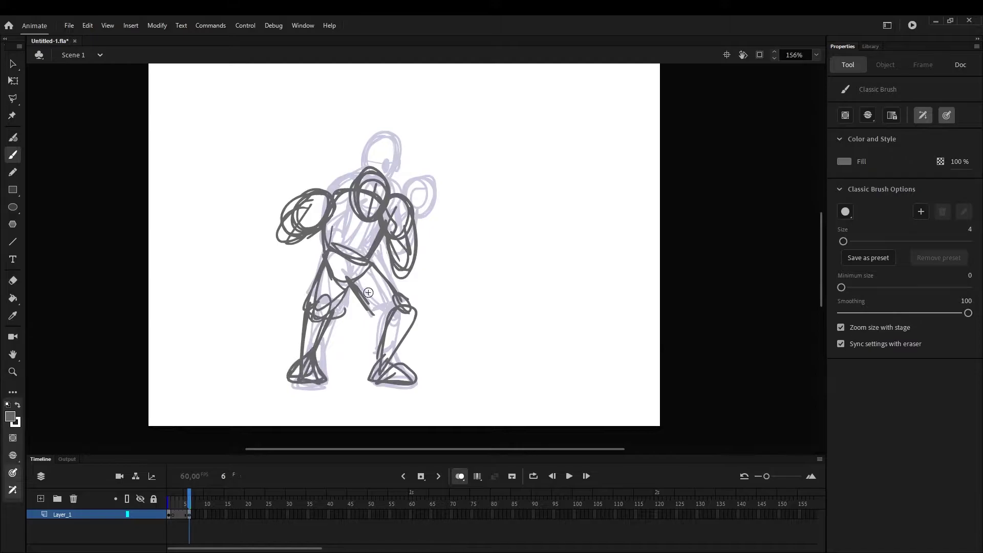
Add the shorts, waistband and knee details to the crouched boxer.
{"action": "left_click_drag", "start_coordinate": [359, 271], "coordinate": [402, 323]}
{"action": "left_click_drag", "start_coordinate": [338, 202], "coordinate": [302, 307]}
{"action": "left_click_drag", "start_coordinate": [348, 300], "coordinate": [336, 319]}
{"action": "left_click_drag", "start_coordinate": [340, 265], "coordinate": [372, 265]}
{"action": "left_click_drag", "start_coordinate": [379, 252], "coordinate": [412, 298]}
{"action": "left_click_drag", "start_coordinate": [414, 306], "coordinate": [390, 318]}
Extend the crouched pose on the timeline and place a blank keyframe at frame 10.
{"action": "right_click", "coordinate": [193, 516]}
{"action": "left_click", "coordinate": [238, 333]}
{"action": "key", "text": "F5"}
{"action": "key", "text": "F5"}
{"action": "key", "text": "F5"}
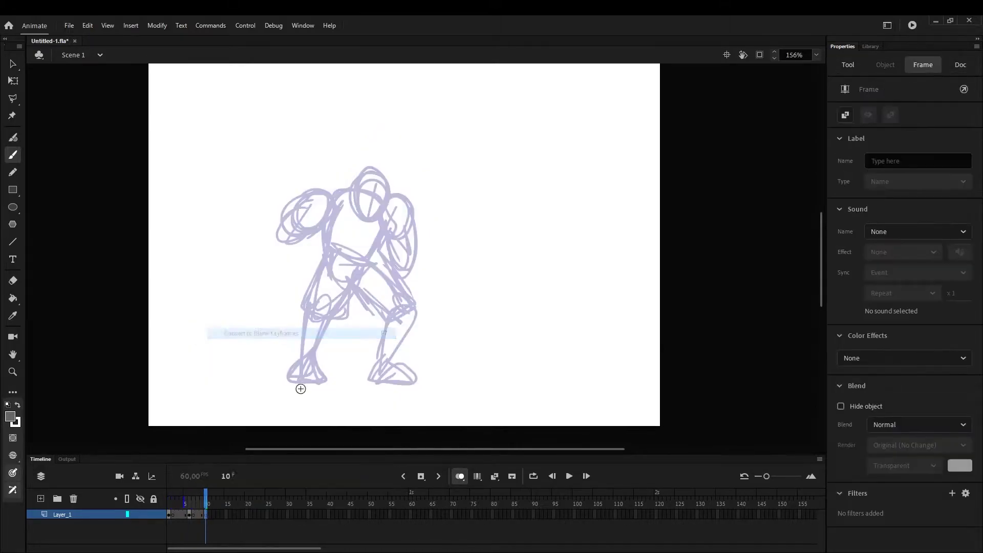
Sketch the boxer lunging into a straight punch with one arm fully extended on frame 10.
{"action": "left_click_drag", "start_coordinate": [382, 190], "coordinate": [391, 148]}
{"action": "mouse_move", "coordinate": [491, 189]}
{"action": "left_mouse_down"}
{"action": "mouse_move", "coordinate": [504, 190]}
{"action": "mouse_move", "coordinate": [371, 207]}
{"action": "left_mouse_up"}
{"action": "left_click_drag", "start_coordinate": [372, 203], "coordinate": [432, 191]}
{"action": "left_click_drag", "start_coordinate": [499, 197], "coordinate": [533, 200]}
{"action": "left_click_drag", "start_coordinate": [366, 181], "coordinate": [338, 245]}
{"action": "left_click_drag", "start_coordinate": [400, 215], "coordinate": [358, 256]}
{"action": "left_click_drag", "start_coordinate": [366, 179], "coordinate": [307, 225]}
{"action": "mouse_move", "coordinate": [351, 252]}
{"action": "left_mouse_down"}
{"action": "mouse_move", "coordinate": [404, 286]}
{"action": "mouse_move", "coordinate": [407, 302]}
{"action": "left_mouse_up"}
{"action": "mouse_move", "coordinate": [401, 303]}
{"action": "left_mouse_down"}
{"action": "mouse_move", "coordinate": [353, 279]}
{"action": "mouse_move", "coordinate": [317, 314]}
{"action": "left_mouse_up"}
{"action": "left_click_drag", "start_coordinate": [323, 319], "coordinate": [283, 371]}
{"action": "left_click_drag", "start_coordinate": [284, 335], "coordinate": [307, 380]}
{"action": "left_click_drag", "start_coordinate": [398, 305], "coordinate": [383, 364]}
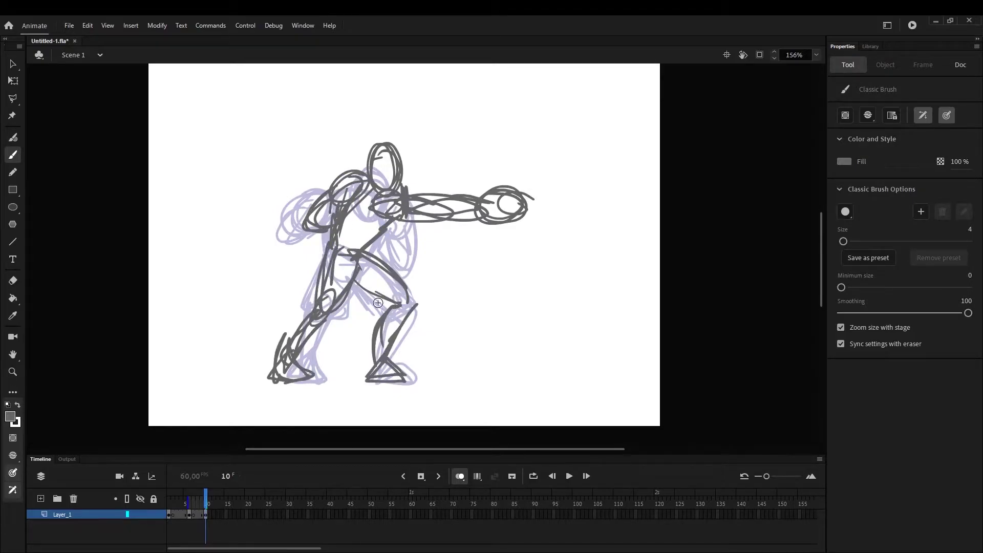
Select the entire punch-pose drawing and move it slightly forward in the direction of the punch.
{"action": "key", "text": "v"}
{"action": "left_click_drag", "start_coordinate": [222, 128], "coordinate": [555, 402]}
{"action": "left_click_drag", "start_coordinate": [485, 215], "coordinate": [503, 215]}
Turn off onion skinning and remove the in-between frames so the three poses occupy frames 1 to 3.
{"action": "left_click", "coordinate": [460, 476]}
{"action": "key", "text": "shift+F5"}
{"action": "left_click_drag", "start_coordinate": [173, 515], "coordinate": [185, 515]}
{"action": "key", "text": "shift+F5"}
Compare the first two poses and nudge the crouched drawing to line up its feet with the guard stance.
{"action": "left_click", "coordinate": [170, 500]}
{"action": "left_click", "coordinate": [173, 498]}
{"action": "left_click_drag", "start_coordinate": [395, 382], "coordinate": [388, 387]}
On frame 3, lasso the front leg and move its foot forward to widen the punching stance.
{"action": "left_click", "coordinate": [177, 497]}
{"action": "key", "text": "q"}
{"action": "left_click", "coordinate": [240, 256]}
{"action": "left_click", "coordinate": [14, 99]}
{"action": "left_click", "coordinate": [56, 95]}
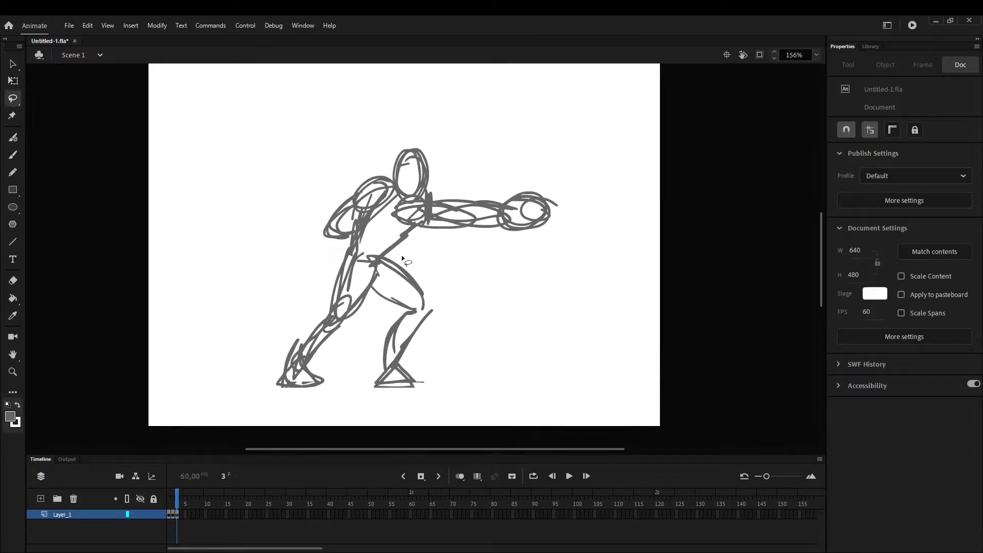
{"action": "left_click_drag", "start_coordinate": [402, 259], "coordinate": [437, 302]}
{"action": "key", "text": "q"}
{"action": "left_click_drag", "start_coordinate": [424, 387], "coordinate": [470, 386]}
Fine-tune the alignment between poses, nudging the frame 2 drawing and shifting the frame 3 punch drawing slightly forward.
{"action": "left_click", "coordinate": [173, 502]}
{"action": "left_click", "coordinate": [170, 502]}
{"action": "left_click", "coordinate": [173, 502]}
{"action": "left_click_drag", "start_coordinate": [303, 383], "coordinate": [304, 388]}
{"action": "left_click", "coordinate": [290, 400]}
{"action": "key", "text": "period"}
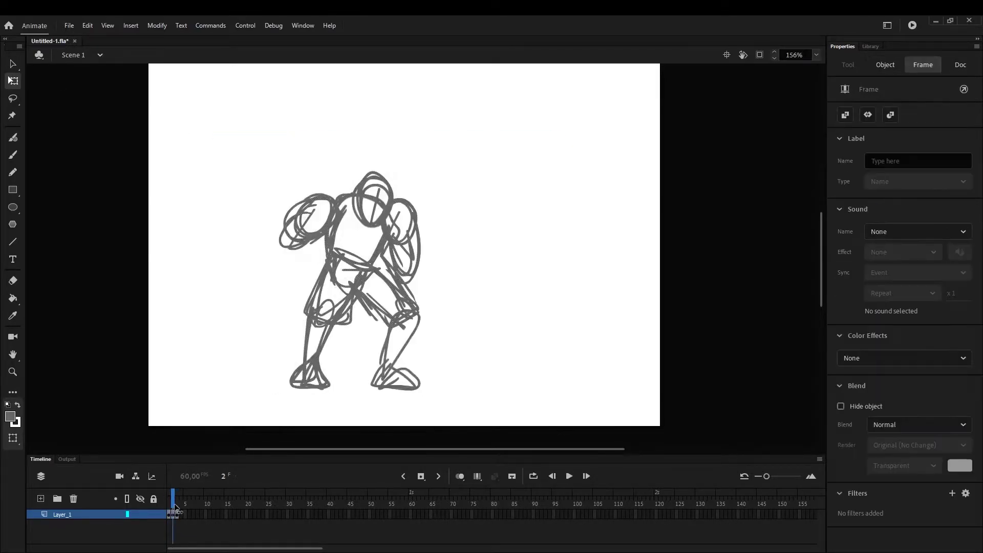
{"action": "double_click", "coordinate": [453, 382]}
{"action": "left_click_drag", "start_coordinate": [453, 381], "coordinate": [465, 382]}
{"action": "left_click", "coordinate": [173, 502]}
{"action": "left_click", "coordinate": [177, 502]}
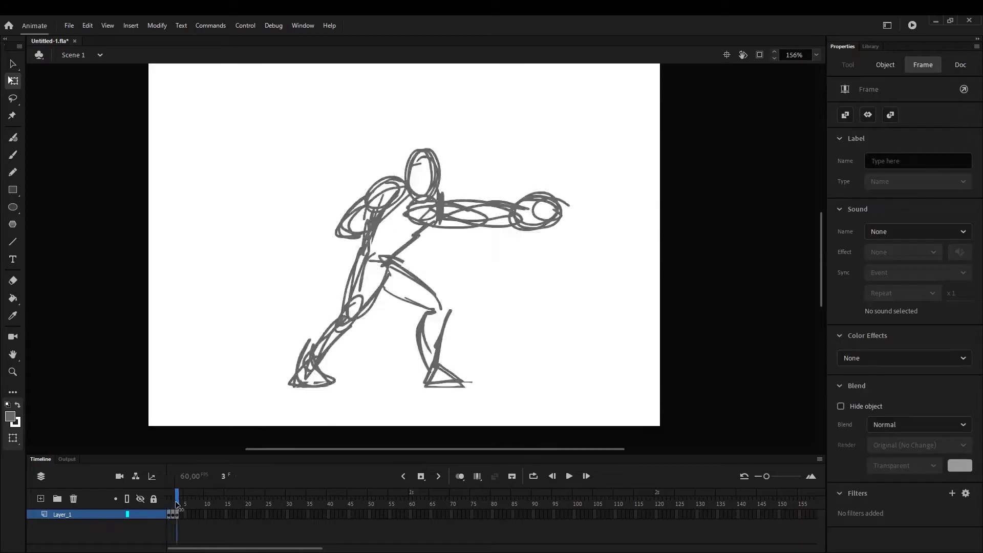
Brush the shorts and boot details onto the punching boxer on frame 3.
{"action": "key", "text": "b"}
{"action": "left_click_drag", "start_coordinate": [353, 253], "coordinate": [322, 312]}
{"action": "left_click_drag", "start_coordinate": [393, 260], "coordinate": [452, 297]}
{"action": "left_click_drag", "start_coordinate": [383, 292], "coordinate": [433, 312]}
{"action": "left_click_drag", "start_coordinate": [445, 290], "coordinate": [420, 318]}
{"action": "left_click_drag", "start_coordinate": [310, 345], "coordinate": [336, 362]}
{"action": "left_click_drag", "start_coordinate": [295, 349], "coordinate": [290, 381]}
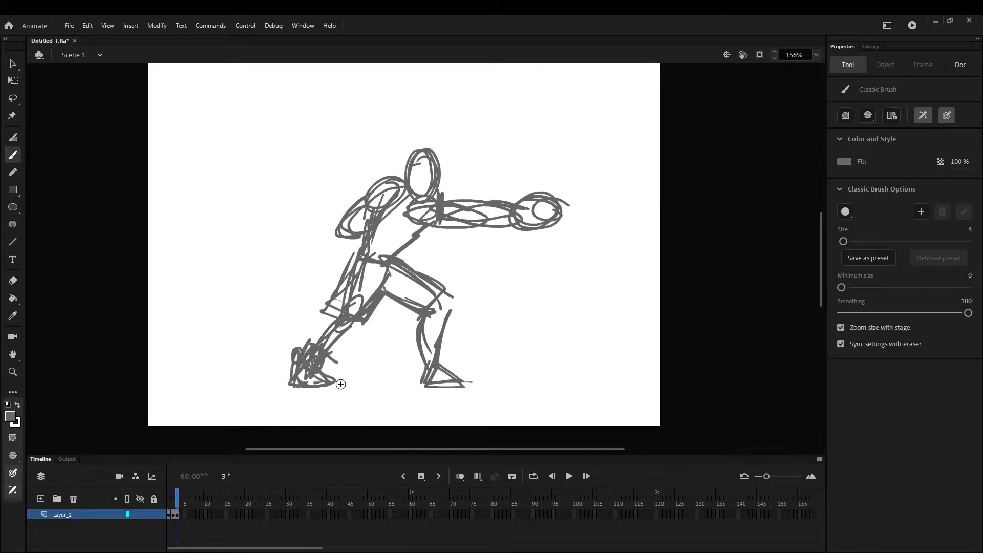
{"action": "left_click_drag", "start_coordinate": [423, 351], "coordinate": [441, 352]}
Flip back and forth through frames 1 to 3 to examine the guard, wind-up and punch poses.
{"action": "left_click_drag", "start_coordinate": [176, 497], "coordinate": [169, 504]}
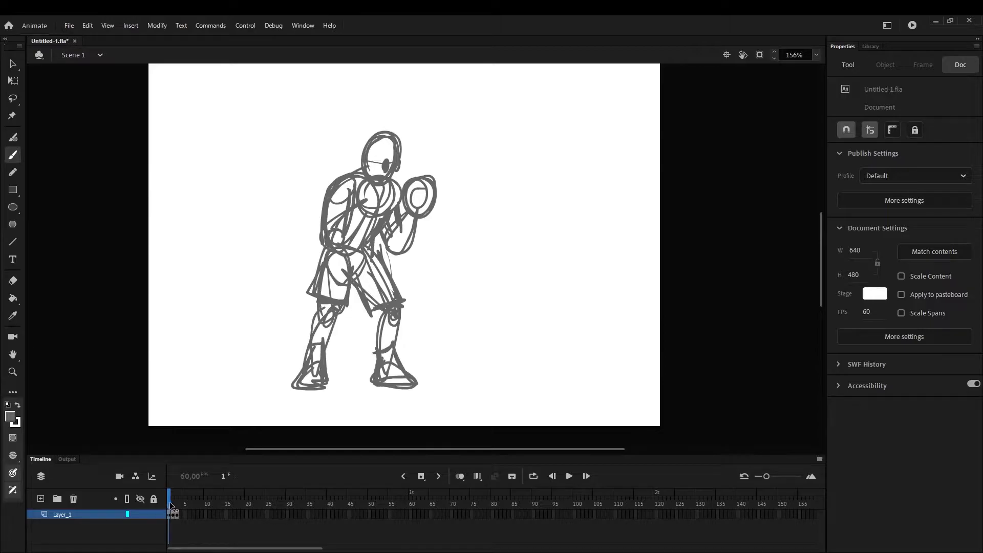
{"action": "key", "text": "period"}
{"action": "key", "text": "period"}
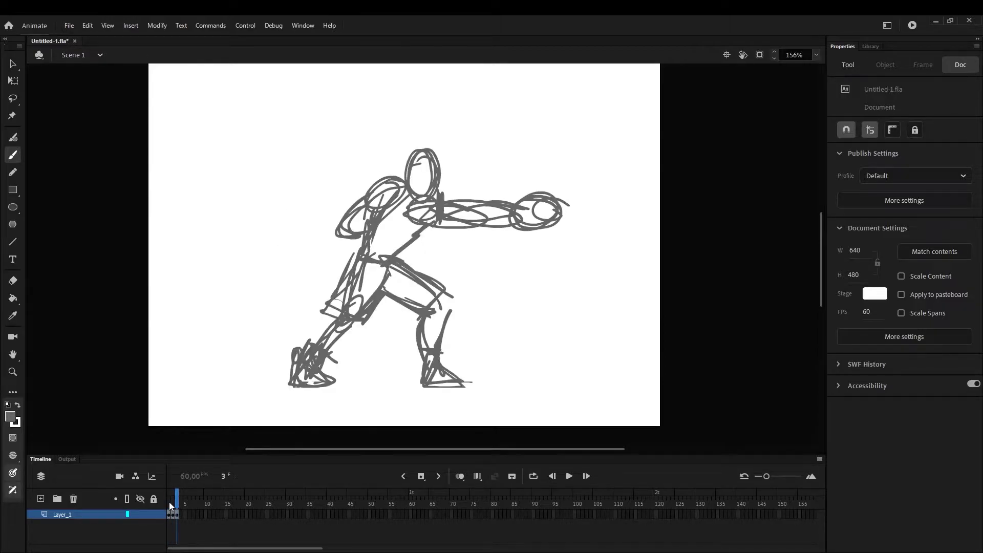
{"action": "key", "text": "comma"}
{"action": "key", "text": "comma"}
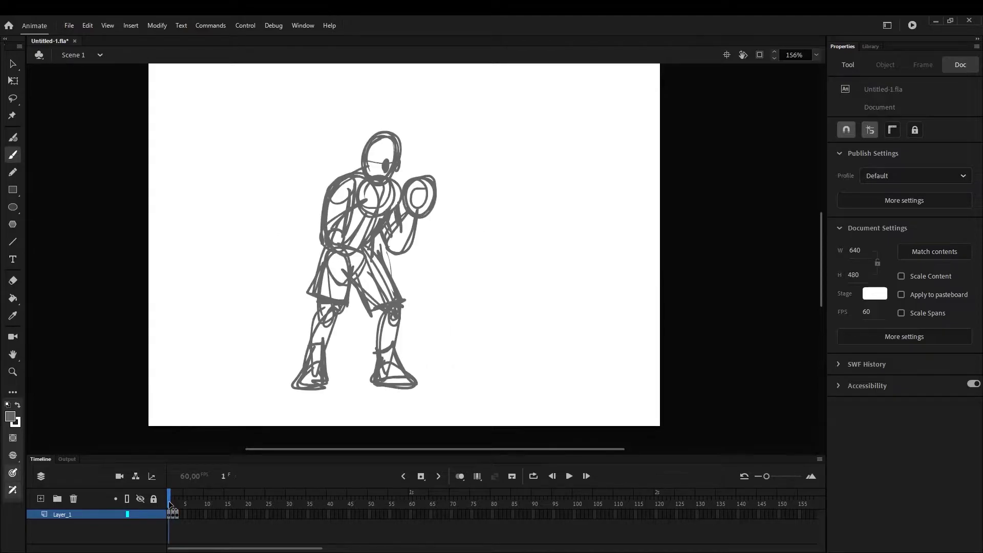
{"action": "key", "text": "period"}
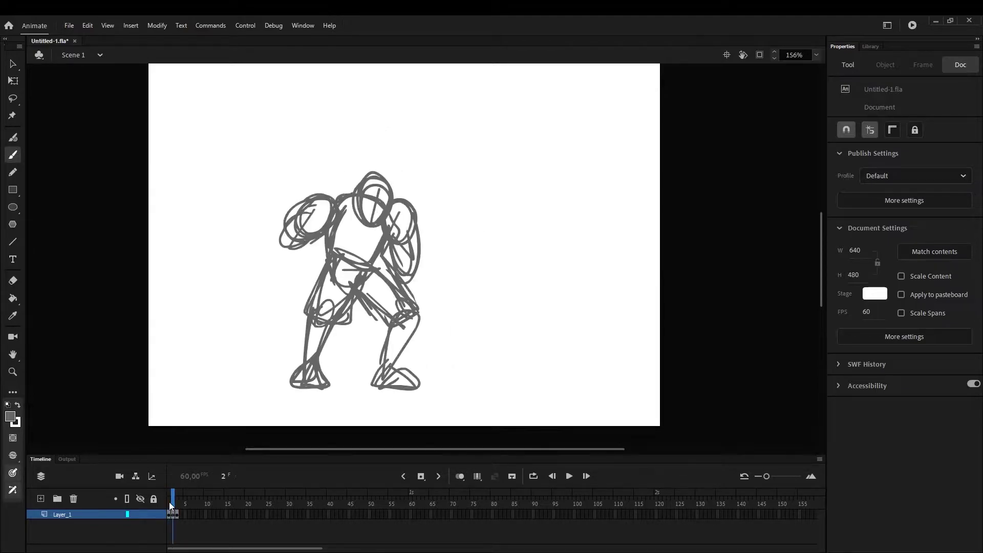
{"action": "key", "text": "period"}
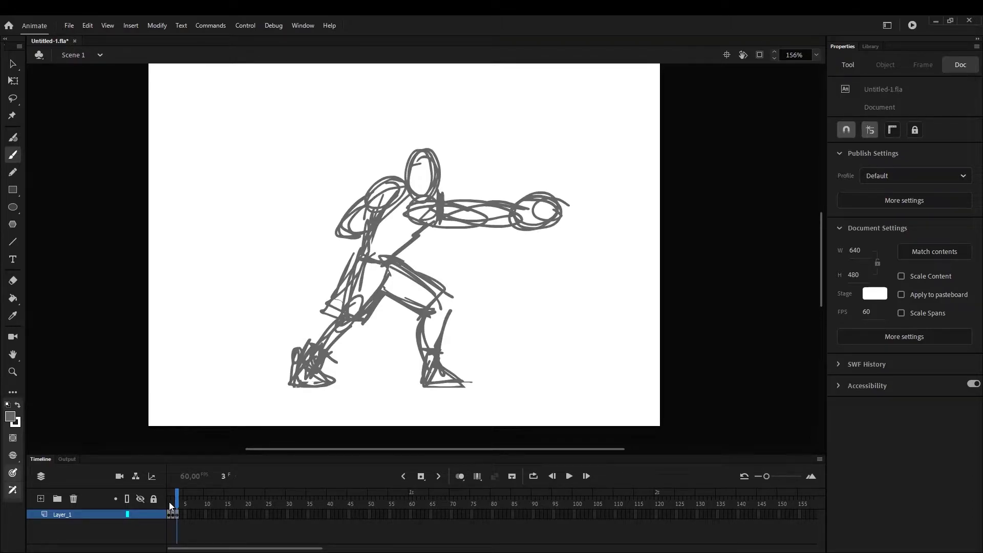
{"action": "key", "text": "comma"}
{"action": "key", "text": "comma"}
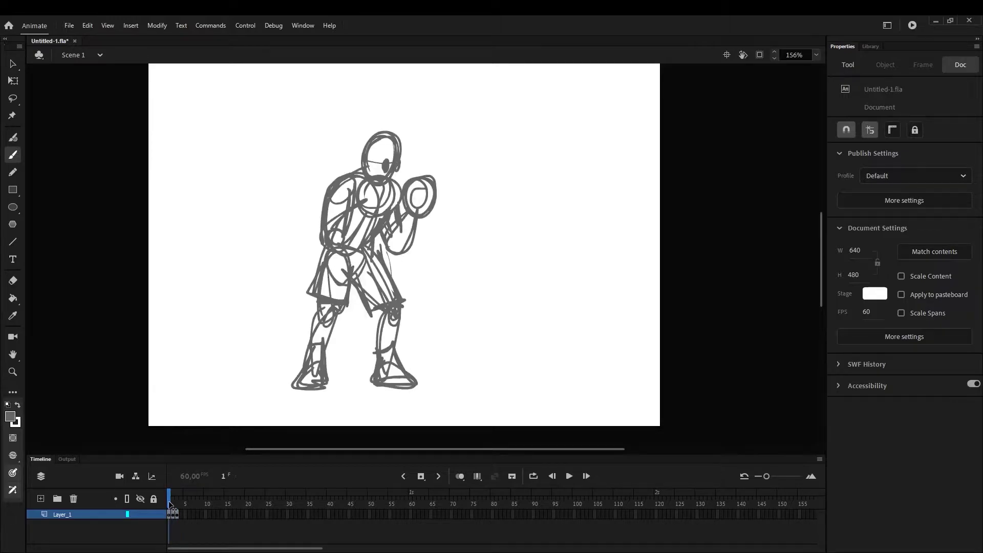
{"action": "left_click_drag", "start_coordinate": [171, 504], "coordinate": [170, 505]}
{"action": "key", "text": "period"}
{"action": "key", "text": "period"}
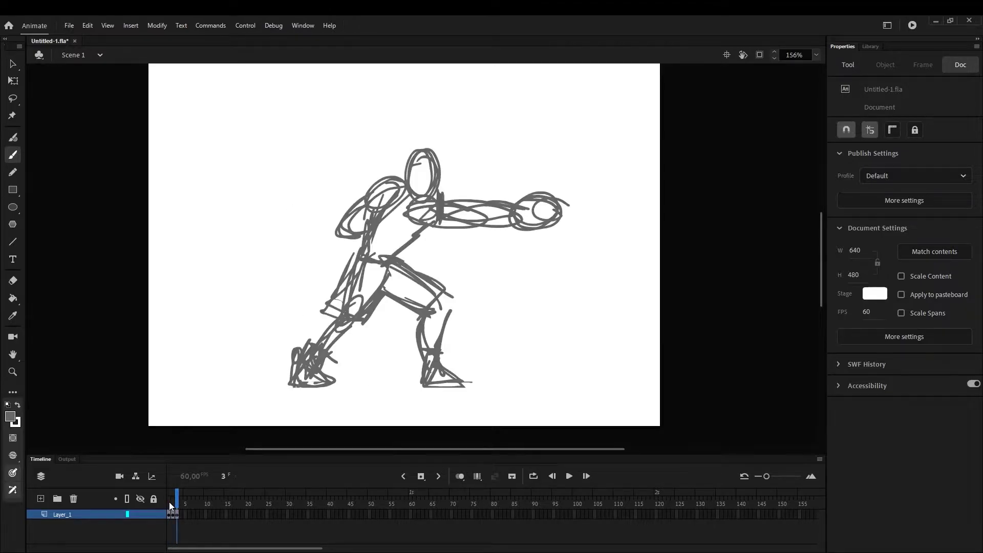
{"action": "key", "text": "comma"}
{"action": "key", "text": "comma"}
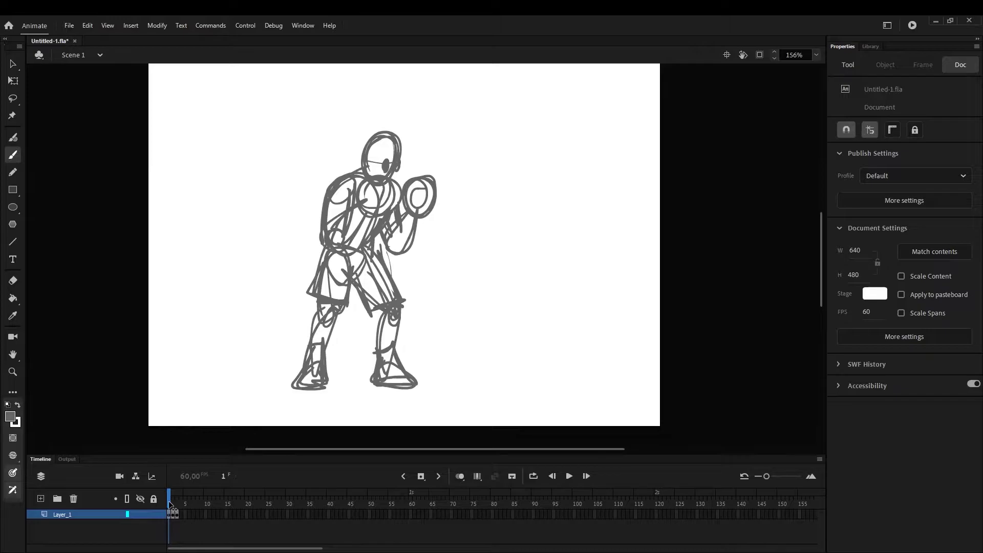
{"action": "key", "text": "period"}
{"action": "key", "text": "period"}
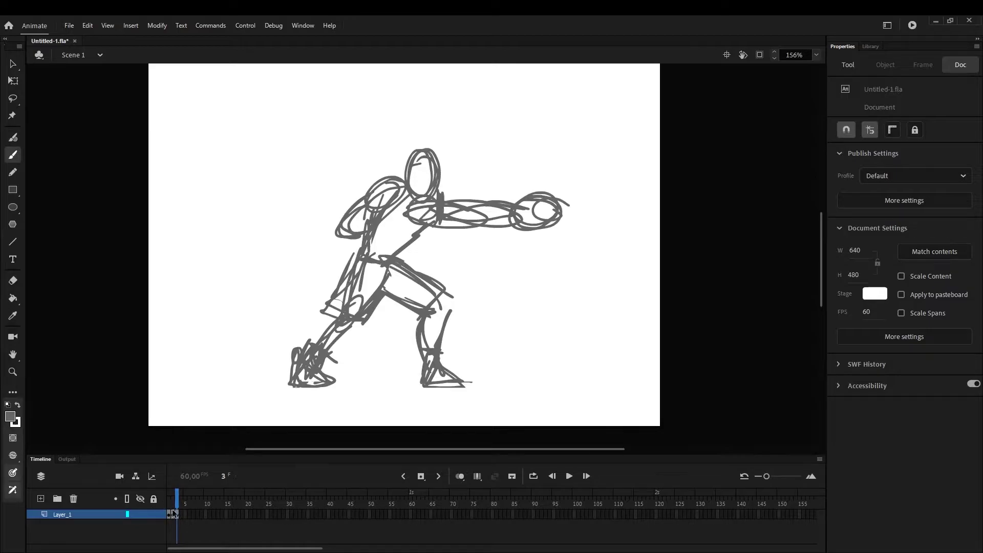
Retime the poses so the crouch starts at frame 20 and the punch at frame 25, holding until frame 41.
{"action": "left_click_drag", "start_coordinate": [173, 512], "coordinate": [332, 516]}
{"action": "left_click", "coordinate": [177, 514]}
{"action": "left_click", "coordinate": [172, 517]}
{"action": "left_click", "coordinate": [227, 517]}
{"action": "left_click", "coordinate": [206, 517]}
{"action": "left_click_drag", "start_coordinate": [207, 517], "coordinate": [267, 515]}
{"action": "left_click", "coordinate": [249, 494]}
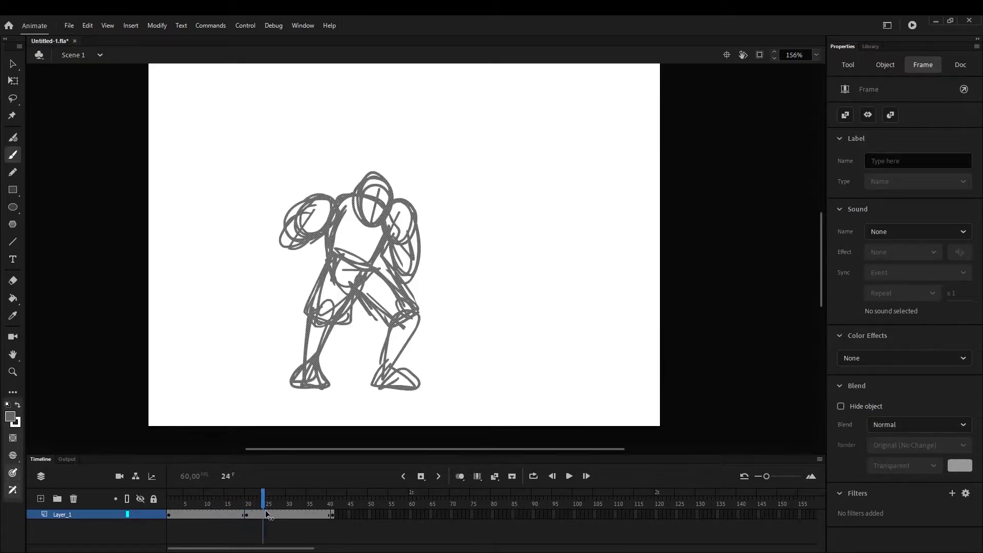
{"action": "left_click", "coordinate": [333, 515]}
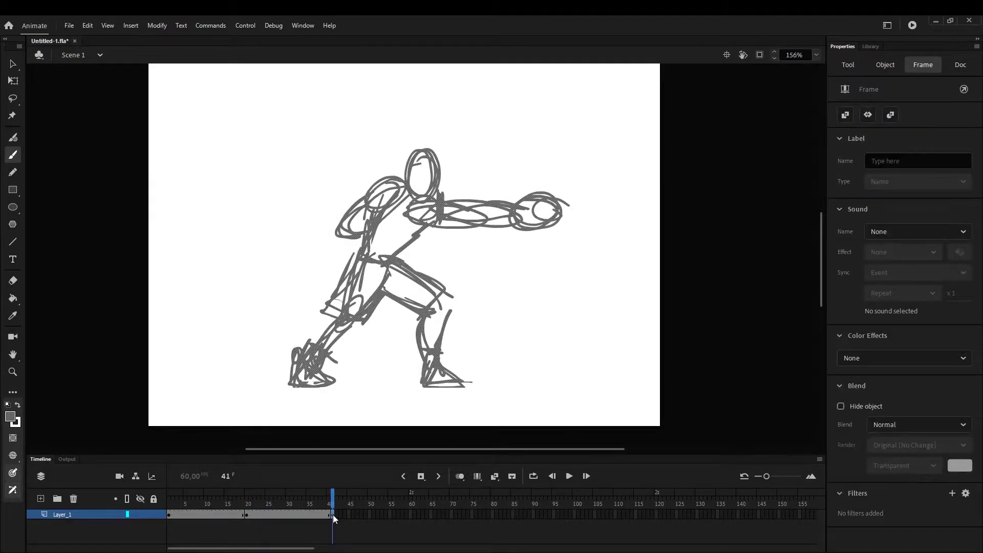
{"action": "left_click", "coordinate": [266, 515]}
Copy the guard-stance frame from frame 1 and paste it at frame 35.
{"action": "left_click", "coordinate": [309, 515]}
{"action": "right_click", "coordinate": [309, 515]}
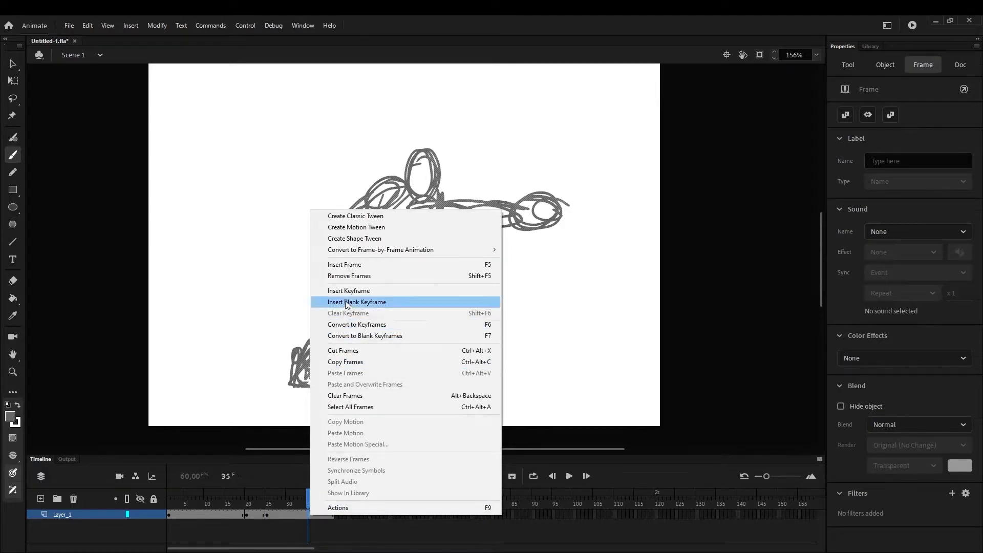
{"action": "left_click", "coordinate": [168, 514]}
{"action": "right_click", "coordinate": [166, 515]}
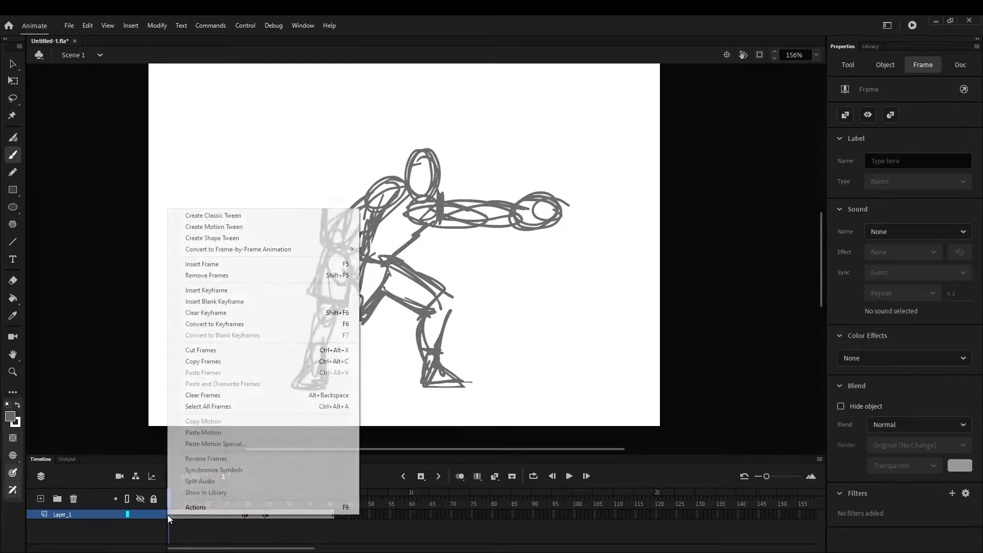
{"action": "left_click", "coordinate": [205, 361]}
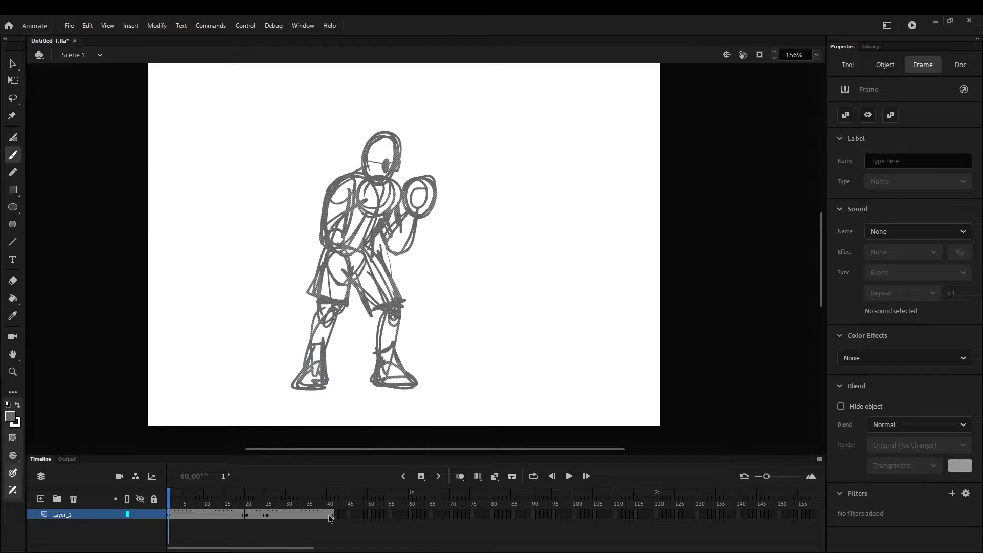
{"action": "left_click", "coordinate": [312, 516]}
{"action": "right_click", "coordinate": [307, 515]}
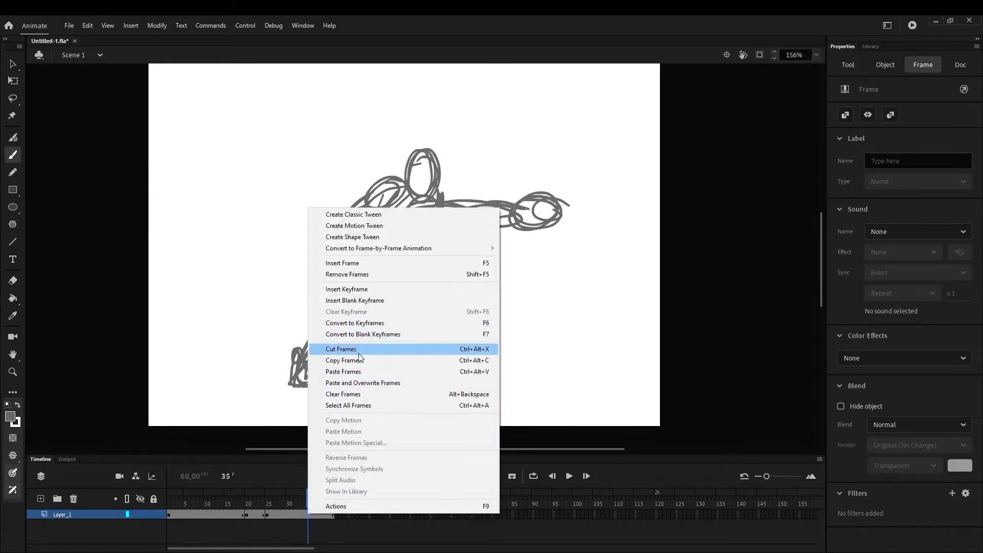
{"action": "left_click", "coordinate": [343, 372]}
Scrub back through the timeline and test the movie to preview the punch timing.
{"action": "left_click", "coordinate": [290, 504]}
{"action": "mouse_move", "coordinate": [290, 504]}
{"action": "left_mouse_down"}
{"action": "mouse_move", "coordinate": [222, 503]}
{"action": "mouse_move", "coordinate": [341, 521]}
{"action": "mouse_move", "coordinate": [255, 527]}
{"action": "mouse_move", "coordinate": [178, 505]}
{"action": "left_mouse_up"}
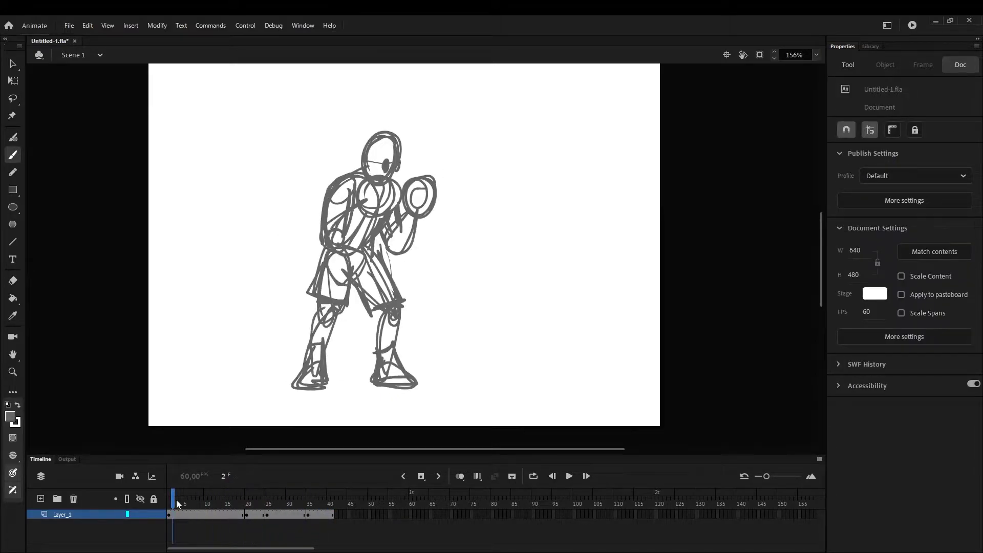
{"action": "key", "text": "ctrl+Return"}
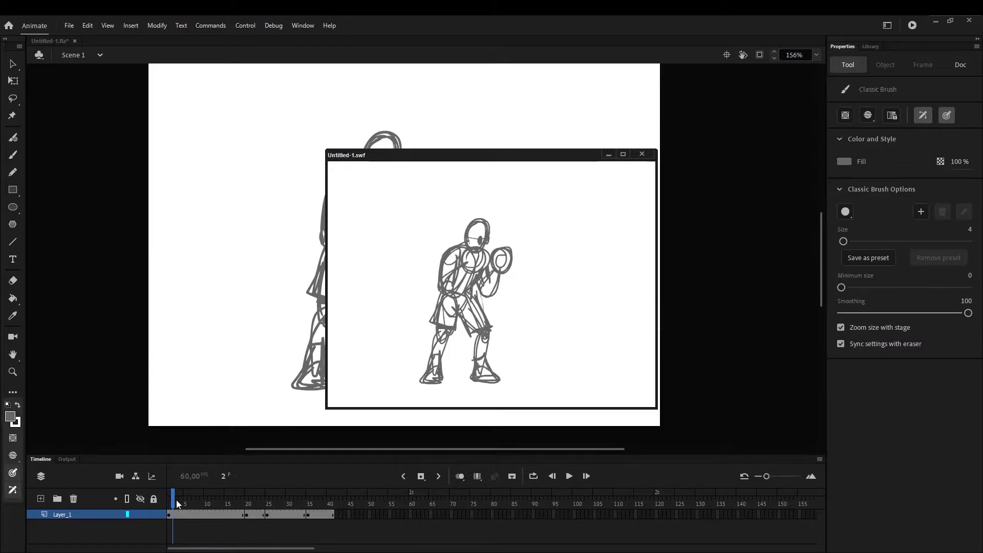
Add five new layers above the sketch layer and recolour the rough pose drawings light grey #CCCCCC.
{"action": "left_click", "coordinate": [41, 498]}
{"action": "left_click", "coordinate": [168, 526]}
{"action": "left_click", "coordinate": [10, 416]}
{"action": "left_click", "coordinate": [54, 486]}
{"action": "left_click", "coordinate": [247, 524]}
{"action": "left_click", "coordinate": [10, 416]}
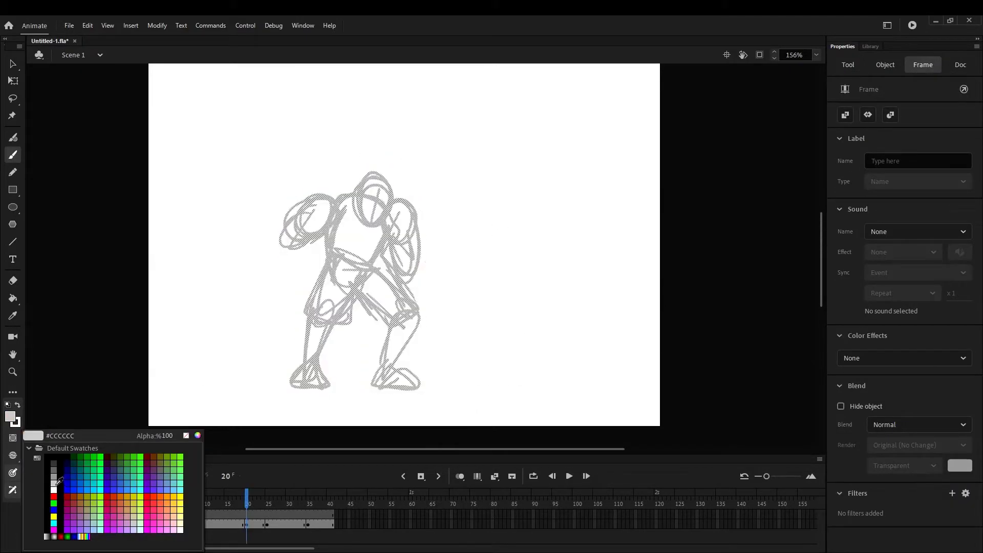
{"action": "left_click", "coordinate": [53, 486]}
{"action": "left_click", "coordinate": [308, 525]}
{"action": "left_click", "coordinate": [210, 417]}
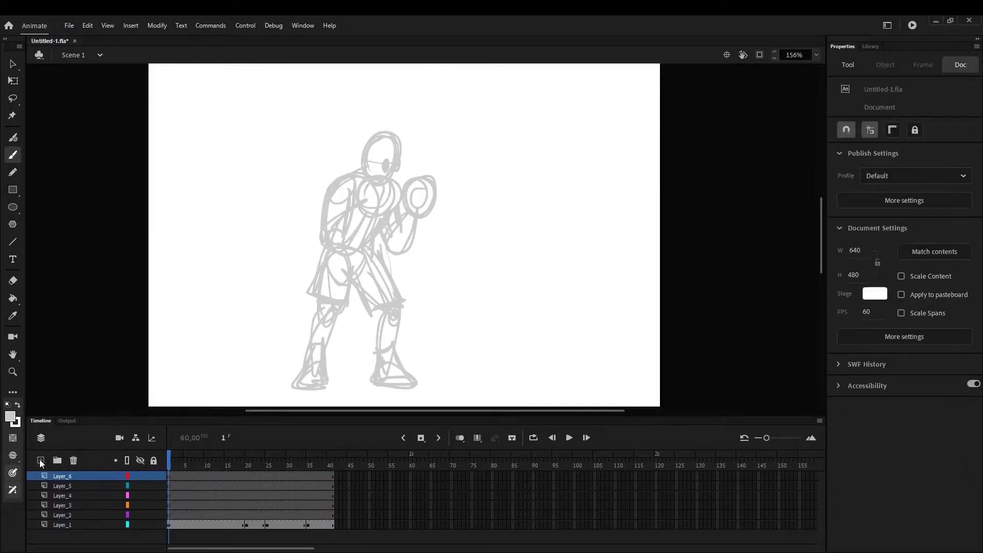
Set the brush to a black fill at size 1 with pressure and tilt sensitivity turned off.
{"action": "scroll", "coordinate": [396, 193], "scroll_direction": "up", "scroll_amount": 5}
{"action": "left_click", "coordinate": [10, 416]}
{"action": "left_click", "coordinate": [53, 461]}
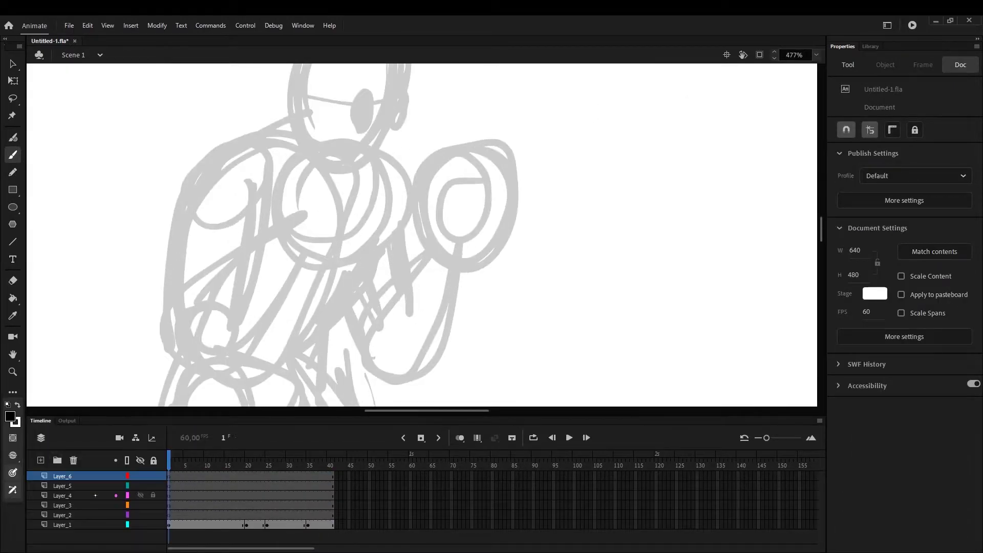
{"action": "left_click", "coordinate": [13, 473]}
{"action": "left_click", "coordinate": [13, 489]}
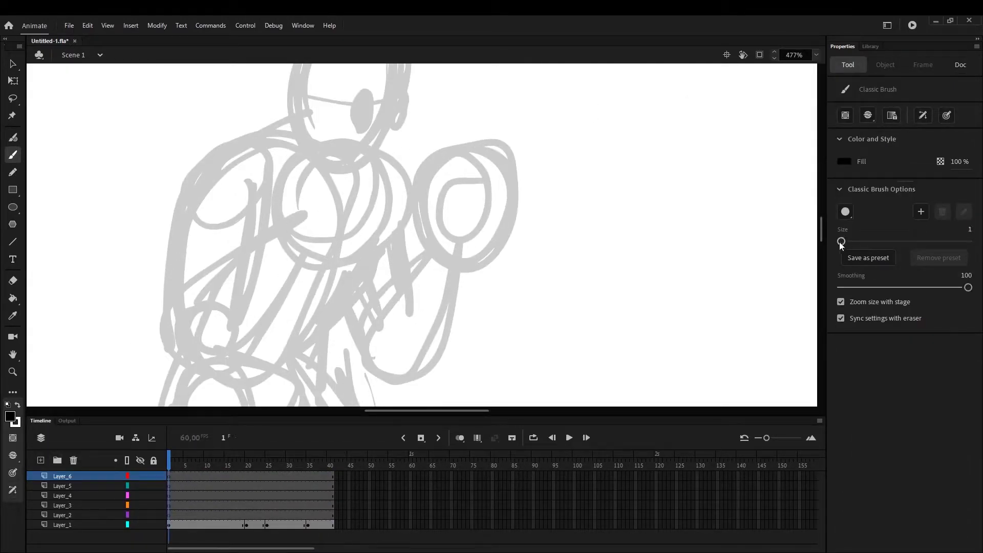
Ink the near forearm and boxing glove outline over the sketch on Layer_6.
{"action": "mouse_move", "coordinate": [283, 251]}
{"action": "left_mouse_down"}
{"action": "mouse_move", "coordinate": [321, 277]}
{"action": "mouse_move", "coordinate": [294, 234]}
{"action": "mouse_move", "coordinate": [338, 160]}
{"action": "mouse_move", "coordinate": [350, 260]}
{"action": "mouse_move", "coordinate": [375, 218]}
{"action": "left_mouse_up"}
{"action": "key", "text": "ctrl+z"}
{"action": "key", "text": "ctrl+z"}
{"action": "mouse_move", "coordinate": [290, 237]}
{"action": "left_mouse_down"}
{"action": "mouse_move", "coordinate": [395, 225]}
{"action": "mouse_move", "coordinate": [336, 261]}
{"action": "left_mouse_up"}
{"action": "key", "text": "ctrl+z"}
{"action": "left_click_drag", "start_coordinate": [290, 237], "coordinate": [337, 262]}
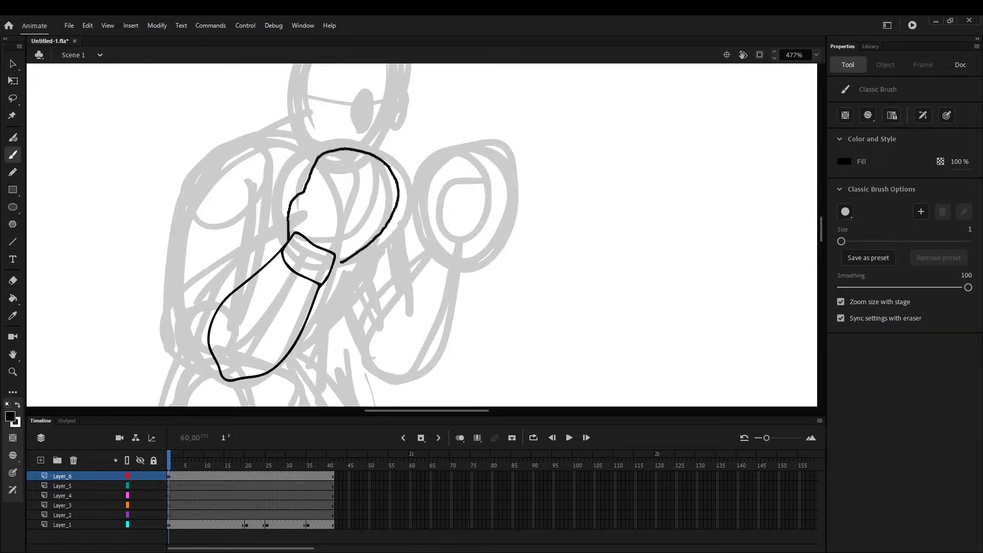
Clean up the near glove's wrist cuff and redraw its lower edge and thumb line.
{"action": "left_click", "coordinate": [13, 280]}
{"action": "mouse_move", "coordinate": [295, 233]}
{"action": "left_mouse_down"}
{"action": "mouse_move", "coordinate": [322, 250]}
{"action": "mouse_move", "coordinate": [328, 281]}
{"action": "mouse_move", "coordinate": [346, 256]}
{"action": "left_mouse_up"}
{"action": "key", "text": "b"}
{"action": "left_click_drag", "start_coordinate": [289, 235], "coordinate": [342, 256]}
{"action": "key", "text": "ctrl+z"}
{"action": "key", "text": "ctrl+z"}
{"action": "mouse_move", "coordinate": [290, 235]}
{"action": "left_mouse_down"}
{"action": "mouse_move", "coordinate": [331, 280]}
{"action": "mouse_move", "coordinate": [320, 285]}
{"action": "left_mouse_up"}
{"action": "left_click_drag", "start_coordinate": [306, 189], "coordinate": [300, 208]}
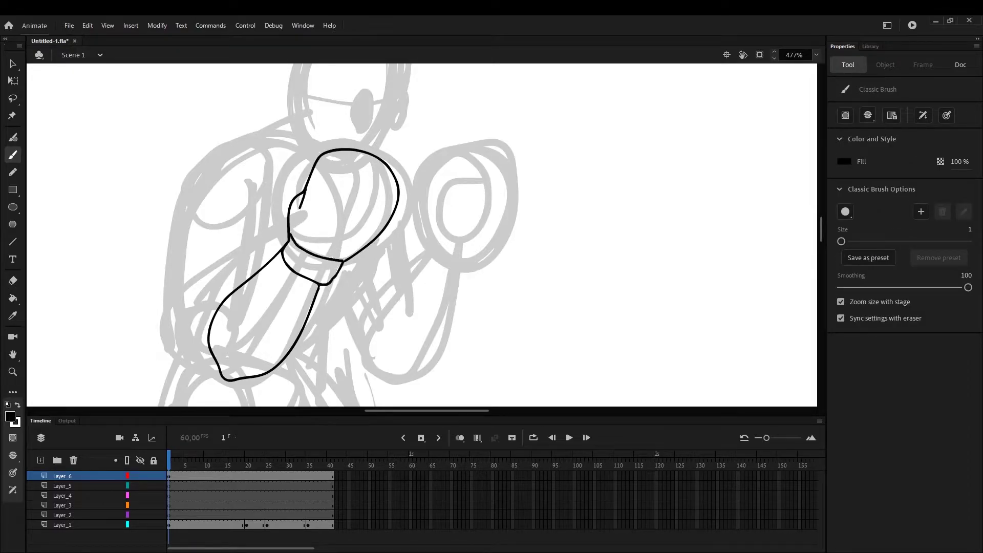
Ink the near upper arm on Layer_5 and the torso with ragged sleeveless shirt edges on Layer_4.
{"action": "left_click", "coordinate": [179, 485]}
{"action": "mouse_move", "coordinate": [256, 144]}
{"action": "left_mouse_down"}
{"action": "mouse_move", "coordinate": [182, 298]}
{"action": "mouse_move", "coordinate": [266, 314]}
{"action": "mouse_move", "coordinate": [270, 145]}
{"action": "left_mouse_up"}
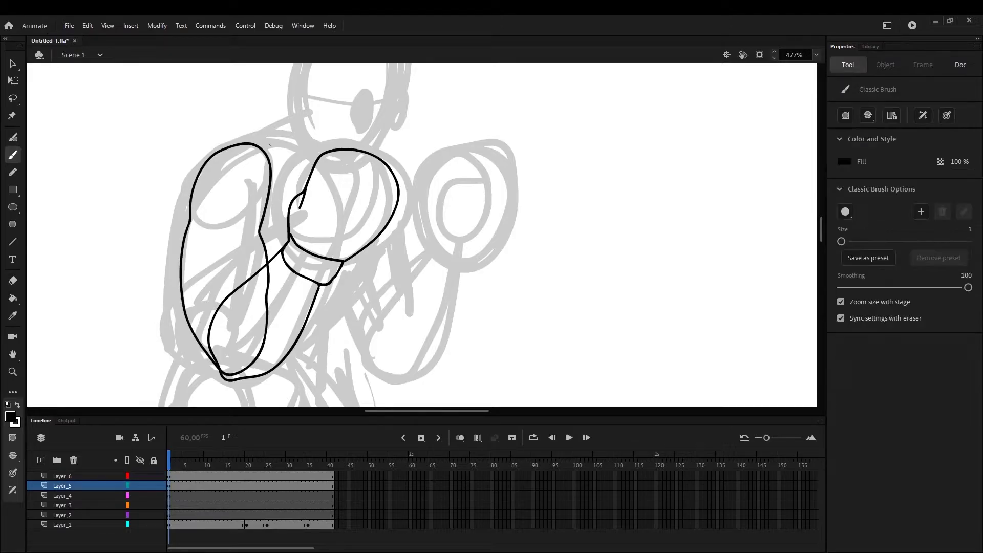
{"action": "left_click", "coordinate": [169, 496]}
{"action": "mouse_move", "coordinate": [195, 221]}
{"action": "left_mouse_down"}
{"action": "mouse_move", "coordinate": [278, 211]}
{"action": "mouse_move", "coordinate": [324, 130]}
{"action": "mouse_move", "coordinate": [473, 221]}
{"action": "mouse_move", "coordinate": [340, 386]}
{"action": "mouse_move", "coordinate": [278, 211]}
{"action": "left_mouse_up"}
Fill the near glove on Layer_6 with dark red #990000 and its cuff with #660000.
{"action": "left_click", "coordinate": [168, 476]}
{"action": "left_click", "coordinate": [13, 298]}
{"action": "left_click", "coordinate": [10, 416]}
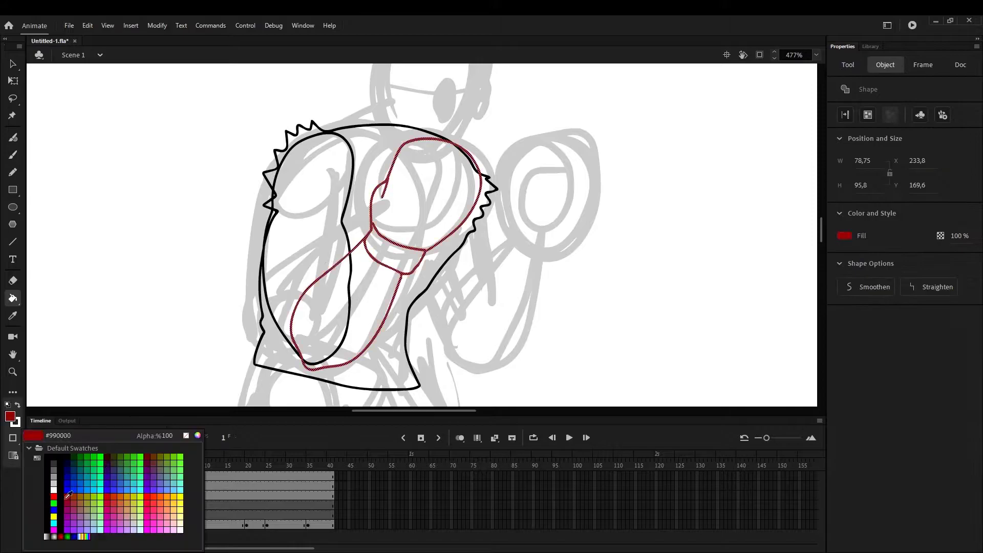
{"action": "left_click", "coordinate": [66, 498]}
{"action": "left_click", "coordinate": [82, 119]}
{"action": "left_click", "coordinate": [13, 298]}
{"action": "left_click", "coordinate": [410, 215]}
{"action": "left_click", "coordinate": [10, 416]}
{"action": "left_click", "coordinate": [147, 456]}
{"action": "left_click", "coordinate": [391, 256]}
Mix a custom tan skin colour and fill the near forearm and the upper arm on Layer_5 with it.
{"action": "left_click", "coordinate": [12, 417]}
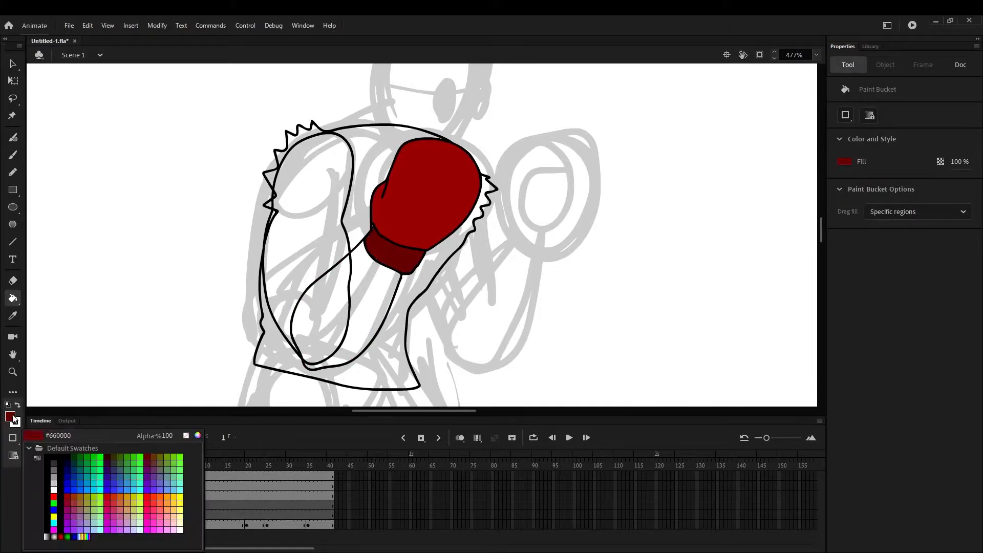
{"action": "left_click", "coordinate": [198, 436]}
{"action": "left_click", "coordinate": [154, 160]}
{"action": "left_click", "coordinate": [65, 55]}
{"action": "left_click", "coordinate": [227, 46]}
{"action": "left_click", "coordinate": [315, 358]}
{"action": "left_click", "coordinate": [169, 486]}
{"action": "left_click", "coordinate": [307, 215]}
Fill the sleeveless shirt on Layer_4 with teal.
{"action": "left_click", "coordinate": [169, 496]}
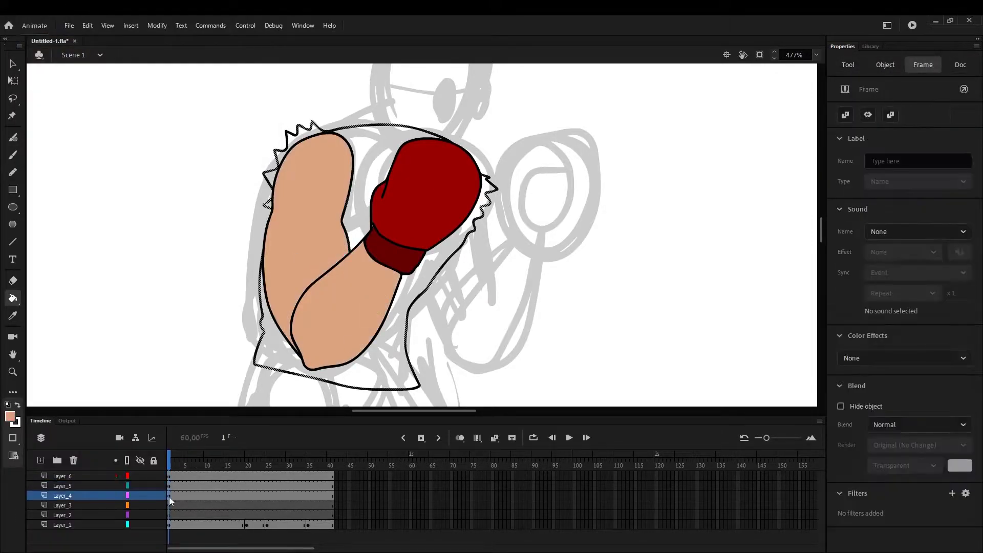
{"action": "left_click", "coordinate": [13, 63]}
{"action": "left_click", "coordinate": [39, 83]}
{"action": "left_click", "coordinate": [11, 416]}
{"action": "left_click", "coordinate": [79, 477]}
{"action": "left_click", "coordinate": [10, 417]}
{"action": "left_click", "coordinate": [87, 477]}
{"action": "left_click", "coordinate": [12, 298]}
{"action": "left_click", "coordinate": [369, 169]}
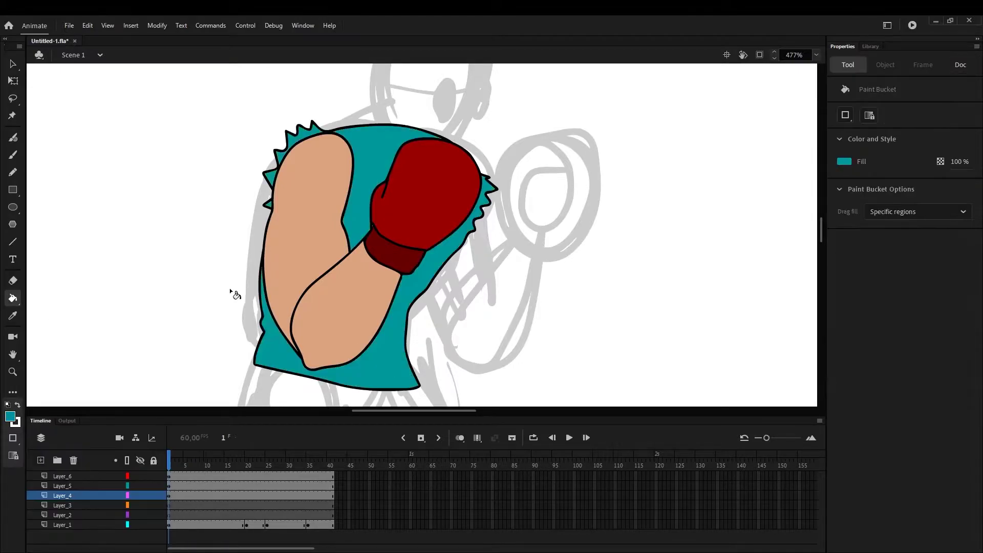
Ink the far glove with its thumb, cuff and forearm in black on Layer_3.
{"action": "scroll", "coordinate": [591, 262], "scroll_direction": "down", "scroll_amount": 2}
{"action": "scroll", "coordinate": [615, 271], "scroll_direction": "up", "scroll_amount": 4}
{"action": "left_click", "coordinate": [12, 155]}
{"action": "left_click", "coordinate": [170, 505]}
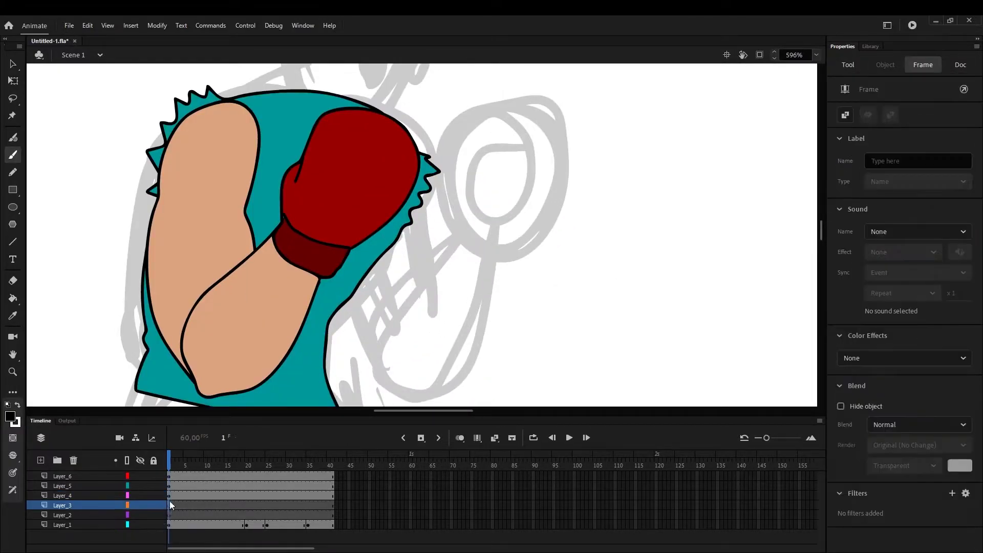
{"action": "mouse_move", "coordinate": [479, 126]}
{"action": "left_mouse_down"}
{"action": "mouse_move", "coordinate": [481, 220]}
{"action": "mouse_move", "coordinate": [530, 205]}
{"action": "left_mouse_up"}
{"action": "left_click_drag", "start_coordinate": [453, 193], "coordinate": [451, 243]}
{"action": "mouse_move", "coordinate": [463, 229]}
{"action": "left_mouse_down"}
{"action": "mouse_move", "coordinate": [499, 229]}
{"action": "mouse_move", "coordinate": [474, 128]}
{"action": "left_mouse_up"}
{"action": "key", "text": "ctrl+z"}
{"action": "left_click_drag", "start_coordinate": [450, 247], "coordinate": [516, 261]}
{"action": "mouse_move", "coordinate": [441, 267]}
{"action": "left_mouse_down"}
{"action": "mouse_move", "coordinate": [404, 299]}
{"action": "mouse_move", "coordinate": [446, 389]}
{"action": "left_mouse_up"}
{"action": "left_click_drag", "start_coordinate": [499, 292], "coordinate": [445, 390]}
Ink the far upper arm on Layer_2 and fill it and the far forearm with the sampled skin colour.
{"action": "left_click", "coordinate": [171, 515]}
{"action": "mouse_move", "coordinate": [386, 384]}
{"action": "left_mouse_down"}
{"action": "mouse_move", "coordinate": [415, 176]}
{"action": "mouse_move", "coordinate": [388, 385]}
{"action": "left_mouse_up"}
{"action": "key", "text": "i"}
{"action": "left_click", "coordinate": [300, 307]}
{"action": "left_click", "coordinate": [425, 317]}
{"action": "left_click", "coordinate": [171, 505]}
{"action": "left_click", "coordinate": [435, 332]}
Fill the far glove and its cuff with the reds sampled from the near glove.
{"action": "key", "text": "i"}
{"action": "left_click", "coordinate": [402, 197]}
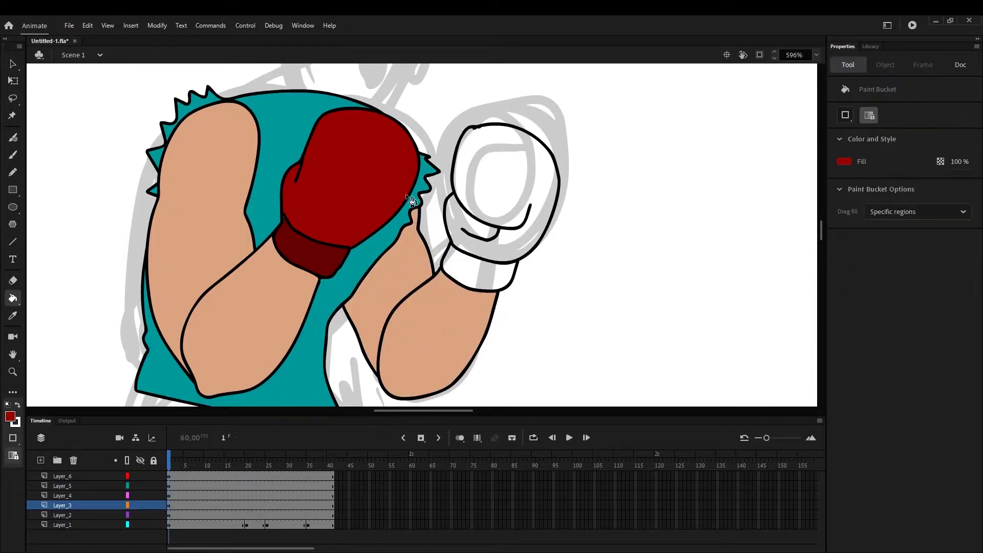
{"action": "left_click", "coordinate": [504, 180]}
{"action": "left_click", "coordinate": [313, 258]}
{"action": "left_click", "coordinate": [475, 274]}
Add a layer beneath Layer_2 and ink the outline of the shorts on it in black.
{"action": "scroll", "coordinate": [352, 191], "scroll_direction": "up", "scroll_amount": 5}
{"action": "scroll", "coordinate": [352, 192], "scroll_direction": "down", "scroll_amount": 8}
{"action": "left_click", "coordinate": [62, 515]}
{"action": "left_click", "coordinate": [40, 459]}
{"action": "left_click_drag", "start_coordinate": [62, 515], "coordinate": [61, 531]}
{"action": "left_click", "coordinate": [13, 154]}
{"action": "left_click", "coordinate": [10, 417]}
{"action": "left_click", "coordinate": [12, 461]}
{"action": "mouse_move", "coordinate": [230, 323]}
{"action": "left_mouse_down"}
{"action": "mouse_move", "coordinate": [189, 270]}
{"action": "mouse_move", "coordinate": [186, 317]}
{"action": "left_mouse_up"}
{"action": "mouse_move", "coordinate": [268, 145]}
{"action": "left_mouse_down"}
{"action": "mouse_move", "coordinate": [248, 267]}
{"action": "mouse_move", "coordinate": [456, 361]}
{"action": "mouse_move", "coordinate": [369, 127]}
{"action": "left_mouse_up"}
Fill the shorts with dark grey.
{"action": "left_click", "coordinate": [10, 416]}
{"action": "left_click", "coordinate": [72, 499]}
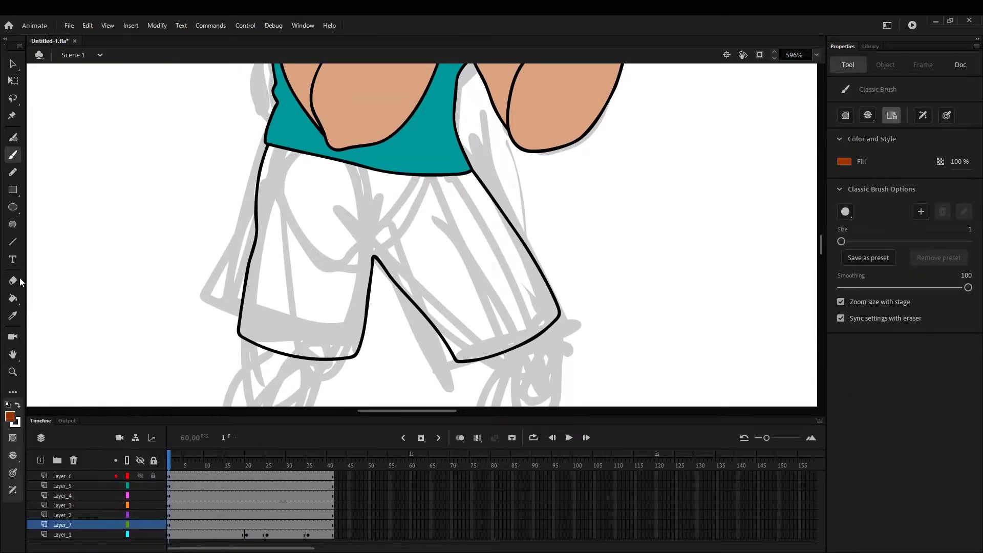
{"action": "left_click", "coordinate": [13, 298]}
{"action": "left_click", "coordinate": [445, 228]}
{"action": "left_click", "coordinate": [10, 417]}
{"action": "left_click", "coordinate": [28, 463]}
{"action": "left_click", "coordinate": [257, 261]}
Add two layers for the legs and arrange them beneath the shorts layer, Layer_7.
{"action": "left_click_drag", "start_coordinate": [261, 317], "coordinate": [408, 97]}
{"action": "left_click", "coordinate": [13, 154]}
{"action": "double_click", "coordinate": [41, 460]}
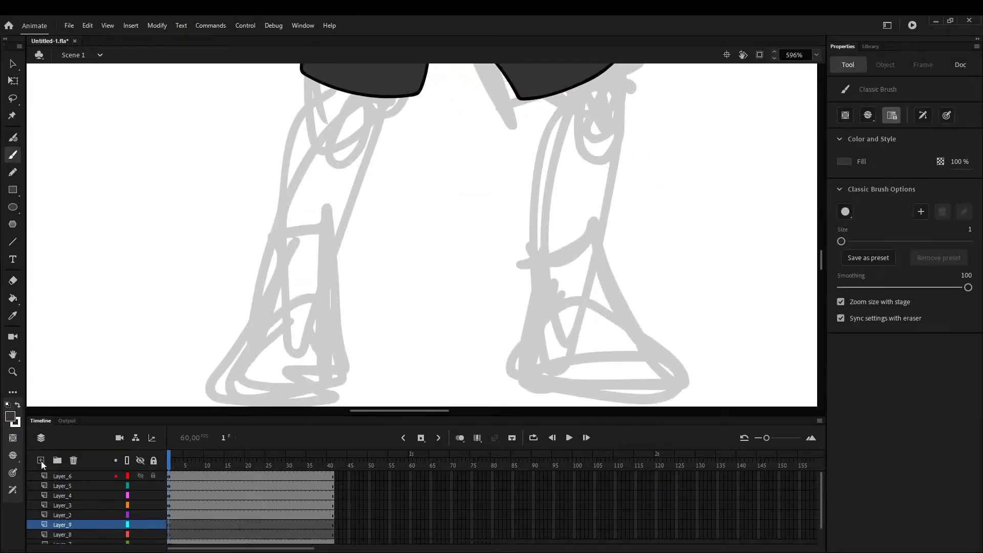
{"action": "scroll", "coordinate": [61, 515], "scroll_direction": "down", "scroll_amount": 2}
{"action": "left_click_drag", "start_coordinate": [64, 525], "coordinate": [65, 502]}
{"action": "left_click", "coordinate": [65, 516]}
Ink the front leg and its boot in black over the sketch on Layer_9.
{"action": "left_click", "coordinate": [10, 416]}
{"action": "left_click", "coordinate": [11, 458]}
{"action": "scroll", "coordinate": [596, 129], "scroll_direction": "down", "scroll_amount": 1}
{"action": "left_click_drag", "start_coordinate": [597, 129], "coordinate": [512, 182]}
{"action": "left_click_drag", "start_coordinate": [510, 159], "coordinate": [548, 191]}
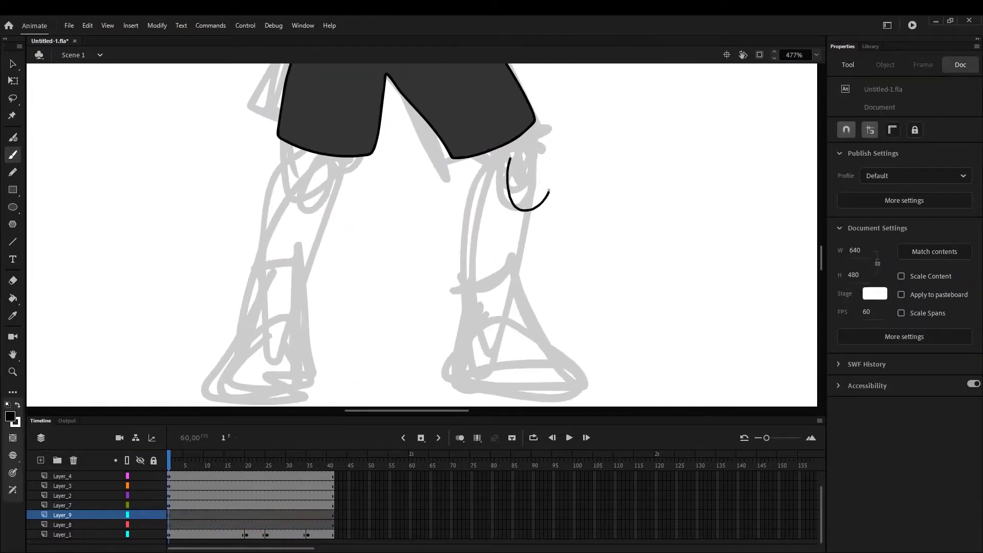
{"action": "key", "text": "ctrl+z"}
{"action": "left_click_drag", "start_coordinate": [529, 128], "coordinate": [538, 186]}
{"action": "key", "text": "ctrl+z"}
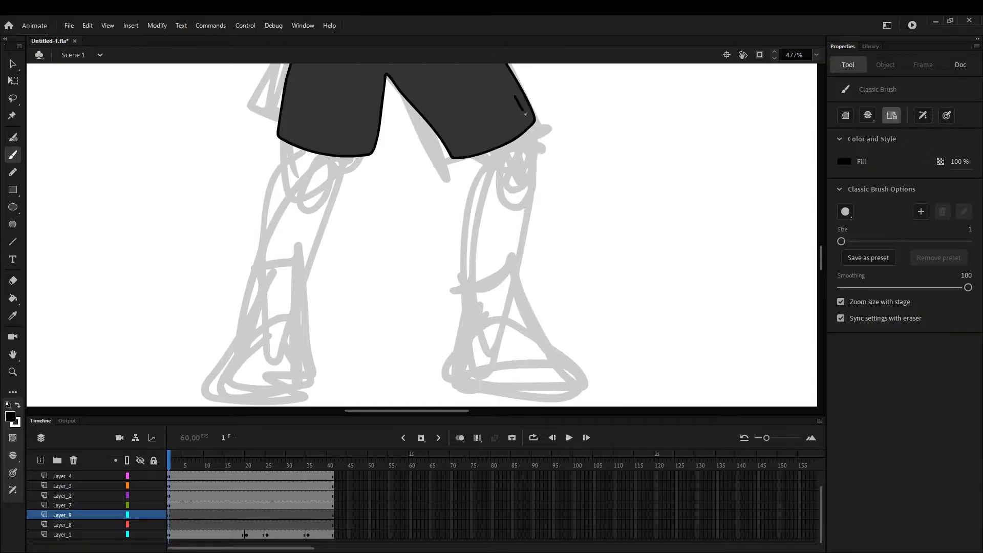
{"action": "mouse_move", "coordinate": [534, 125]}
{"action": "left_mouse_down"}
{"action": "mouse_move", "coordinate": [460, 211]}
{"action": "mouse_move", "coordinate": [479, 157]}
{"action": "left_mouse_up"}
{"action": "mouse_move", "coordinate": [464, 291]}
{"action": "left_mouse_down"}
{"action": "mouse_move", "coordinate": [585, 374]}
{"action": "mouse_move", "coordinate": [509, 295]}
{"action": "left_mouse_up"}
{"action": "mouse_move", "coordinate": [508, 294]}
{"action": "left_mouse_down"}
{"action": "mouse_move", "coordinate": [466, 230]}
{"action": "mouse_move", "coordinate": [446, 326]}
{"action": "mouse_move", "coordinate": [466, 230]}
{"action": "left_mouse_up"}
{"action": "key", "text": "ctrl+z"}
Ink the back leg and its boot over the sketch on Layer_8.
{"action": "left_click", "coordinate": [169, 525]}
{"action": "mouse_move", "coordinate": [242, 72]}
{"action": "left_mouse_down"}
{"action": "mouse_move", "coordinate": [210, 199]}
{"action": "mouse_move", "coordinate": [227, 252]}
{"action": "mouse_move", "coordinate": [260, 220]}
{"action": "mouse_move", "coordinate": [307, 84]}
{"action": "left_mouse_up"}
{"action": "key", "text": "ctrl+z"}
{"action": "mouse_move", "coordinate": [218, 210]}
{"action": "left_mouse_down"}
{"action": "mouse_move", "coordinate": [266, 218]}
{"action": "mouse_move", "coordinate": [268, 295]}
{"action": "mouse_move", "coordinate": [265, 219]}
{"action": "left_mouse_up"}
{"action": "key", "text": "ctrl+z"}
{"action": "left_click", "coordinate": [43, 532]}
{"action": "left_click", "coordinate": [169, 525]}
{"action": "mouse_move", "coordinate": [265, 218]}
{"action": "left_mouse_down"}
{"action": "mouse_move", "coordinate": [308, 331]}
{"action": "mouse_move", "coordinate": [349, 206]}
{"action": "left_mouse_up"}
{"action": "key", "text": "ctrl+z"}
{"action": "mouse_move", "coordinate": [301, 198]}
{"action": "left_mouse_down"}
{"action": "mouse_move", "coordinate": [259, 297]}
{"action": "mouse_move", "coordinate": [349, 206]}
{"action": "mouse_move", "coordinate": [315, 386]}
{"action": "left_mouse_up"}
Hide the shorts layer, close the top of the back leg, erase the stray line ends, and show the shorts again.
{"action": "left_click", "coordinate": [140, 506]}
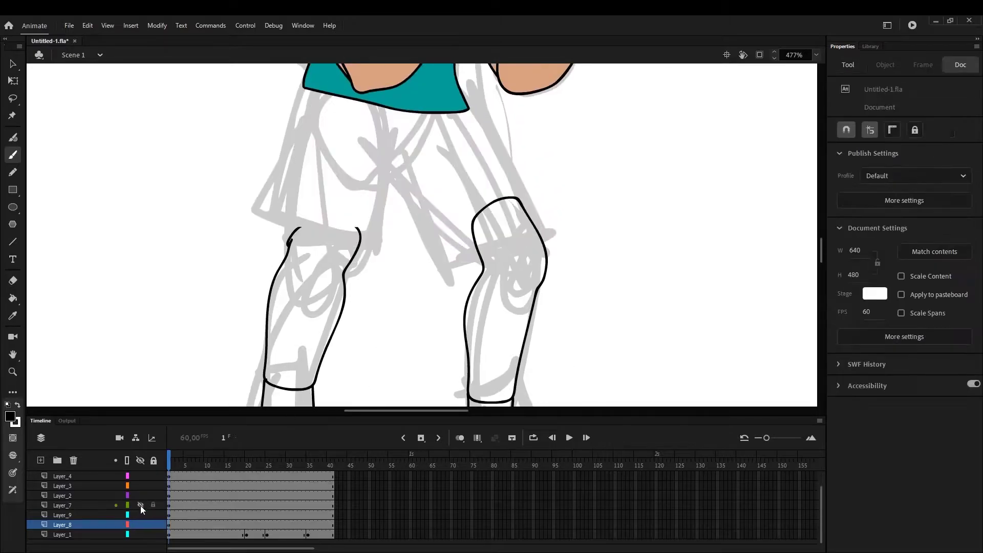
{"action": "right_click", "coordinate": [358, 228]}
{"action": "left_click", "coordinate": [318, 222]}
{"action": "left_click_drag", "start_coordinate": [289, 241], "coordinate": [361, 237]}
{"action": "key", "text": "ctrl+z"}
{"action": "key", "text": "e"}
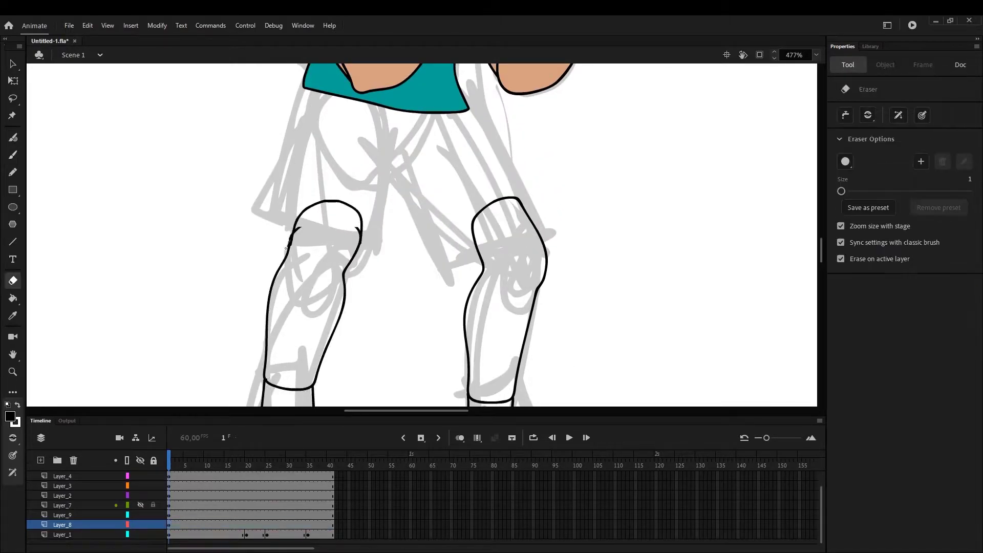
{"action": "left_click_drag", "start_coordinate": [302, 225], "coordinate": [296, 238]}
{"action": "left_click_drag", "start_coordinate": [357, 229], "coordinate": [356, 238]}
{"action": "scroll", "coordinate": [583, 252], "scroll_direction": "down", "scroll_amount": 3}
{"action": "left_click", "coordinate": [140, 505]}
Fill both bare legs with the skin colour sampled from the near forearm.
{"action": "key", "text": "i"}
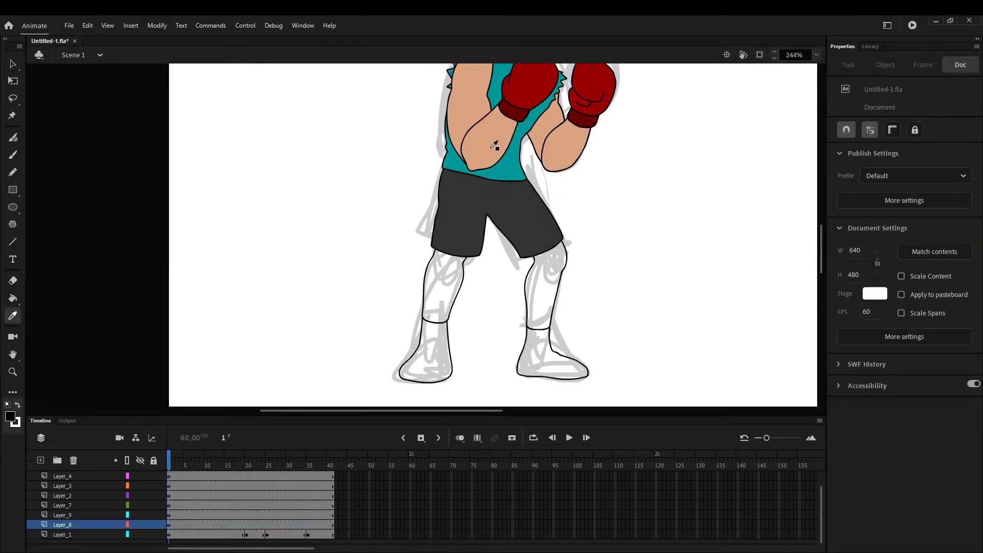
{"action": "left_click", "coordinate": [495, 145]}
{"action": "left_click", "coordinate": [441, 287]}
{"action": "left_click", "coordinate": [544, 289]}
Fill the boots on Layer_9 and Layer_8 with dark teal.
{"action": "left_click", "coordinate": [13, 80]}
{"action": "left_click", "coordinate": [10, 416]}
{"action": "left_click", "coordinate": [81, 469]}
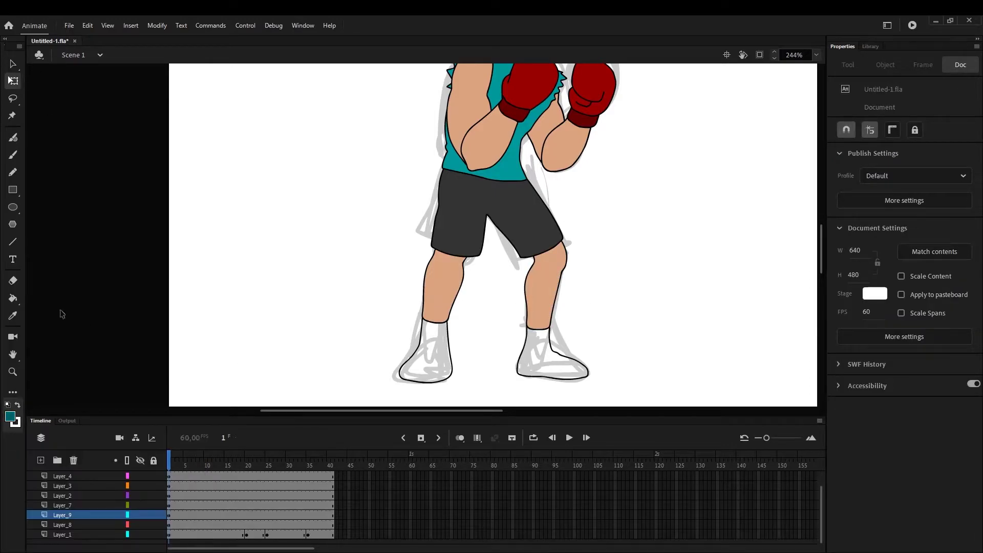
{"action": "key", "text": "k"}
{"action": "left_click", "coordinate": [544, 361]}
{"action": "left_click", "coordinate": [169, 526]}
{"action": "left_click", "coordinate": [430, 358]}
Add a layer above Layer_4 and ink the head and neck outline on it in black.
{"action": "key", "text": "q"}
{"action": "mouse_move", "coordinate": [419, 195]}
{"action": "left_mouse_down"}
{"action": "mouse_move", "coordinate": [278, 291]}
{"action": "mouse_move", "coordinate": [304, 377]}
{"action": "left_mouse_up"}
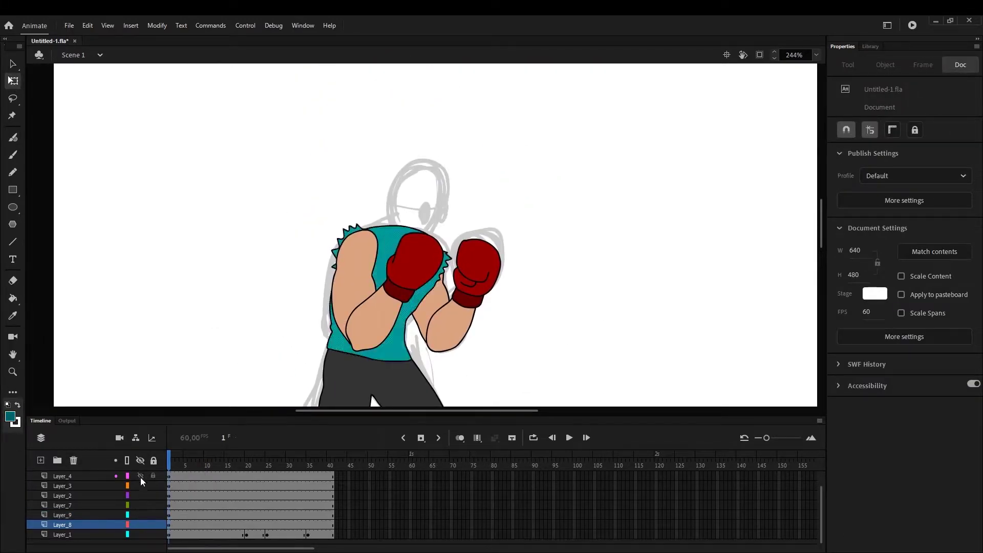
{"action": "left_click", "coordinate": [92, 476]}
{"action": "left_click", "coordinate": [40, 460]}
{"action": "scroll", "coordinate": [463, 242], "scroll_direction": "up", "scroll_amount": 3}
{"action": "left_click", "coordinate": [13, 155]}
{"action": "left_click", "coordinate": [11, 416]}
{"action": "left_click", "coordinate": [78, 467]}
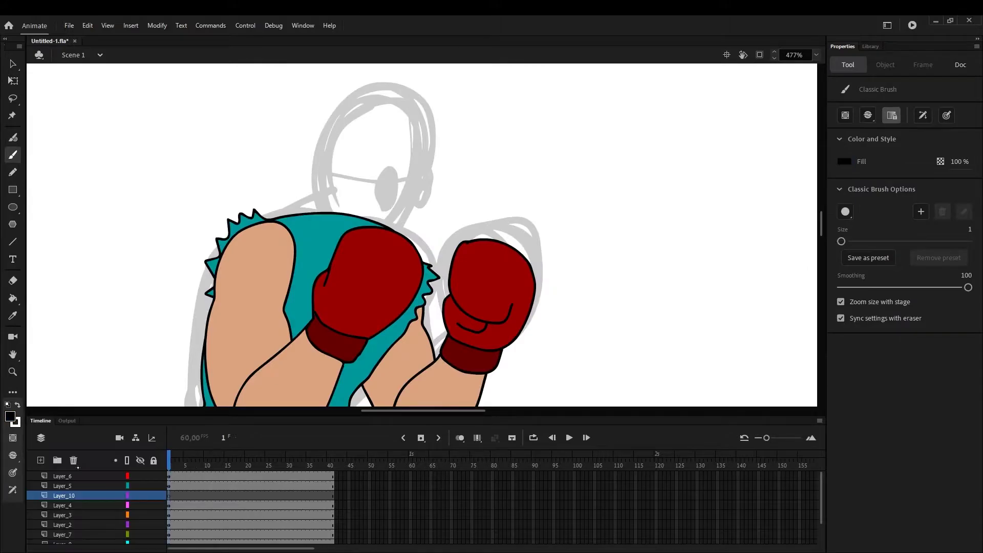
{"action": "mouse_move", "coordinate": [368, 97]}
{"action": "left_mouse_down"}
{"action": "mouse_move", "coordinate": [357, 265]}
{"action": "mouse_move", "coordinate": [367, 97]}
{"action": "left_mouse_up"}
Fill the head with the skin colour sampled from the arm.
{"action": "key", "text": "i"}
{"action": "left_click", "coordinate": [266, 256]}
{"action": "left_click", "coordinate": [371, 156]}
{"action": "left_click_drag", "start_coordinate": [420, 223], "coordinate": [496, 207]}
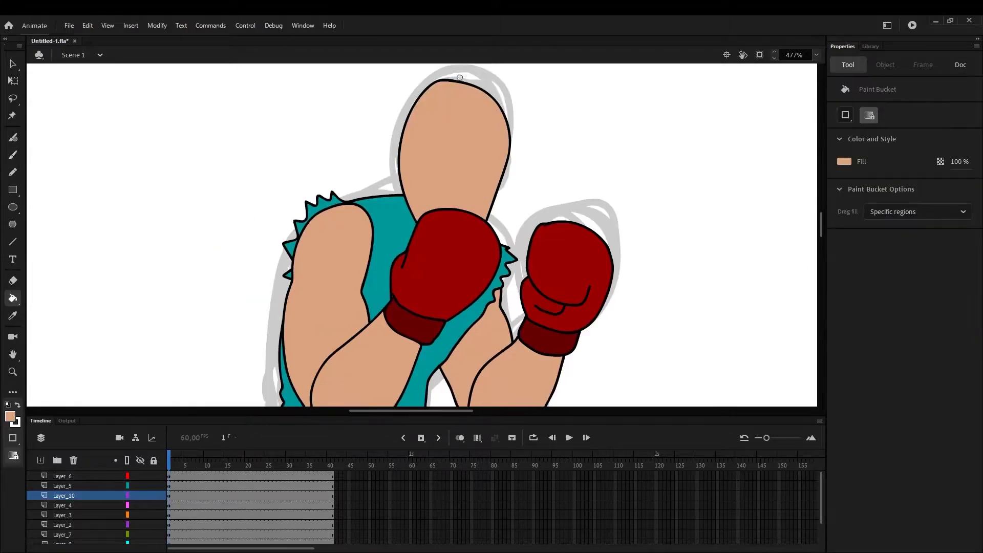
Draw angry black brows and eyes on the boxer's face.
{"action": "scroll", "coordinate": [498, 208], "scroll_direction": "down", "scroll_amount": 6}
{"action": "scroll", "coordinate": [530, 192], "scroll_direction": "up", "scroll_amount": 6}
{"action": "left_click", "coordinate": [13, 155]}
{"action": "left_click", "coordinate": [10, 416]}
{"action": "left_click", "coordinate": [78, 467]}
{"action": "left_click_drag", "start_coordinate": [355, 209], "coordinate": [354, 211]}
{"action": "left_click_drag", "start_coordinate": [404, 221], "coordinate": [368, 236]}
{"action": "left_click_drag", "start_coordinate": [356, 211], "coordinate": [373, 225]}
Enlarge the timeline area so that all ten layers fit, keeping the whole boxer's figure in view.
{"action": "scroll", "coordinate": [568, 225], "scroll_direction": "down", "scroll_amount": 6}
{"action": "left_click_drag", "start_coordinate": [568, 225], "coordinate": [430, 174]}
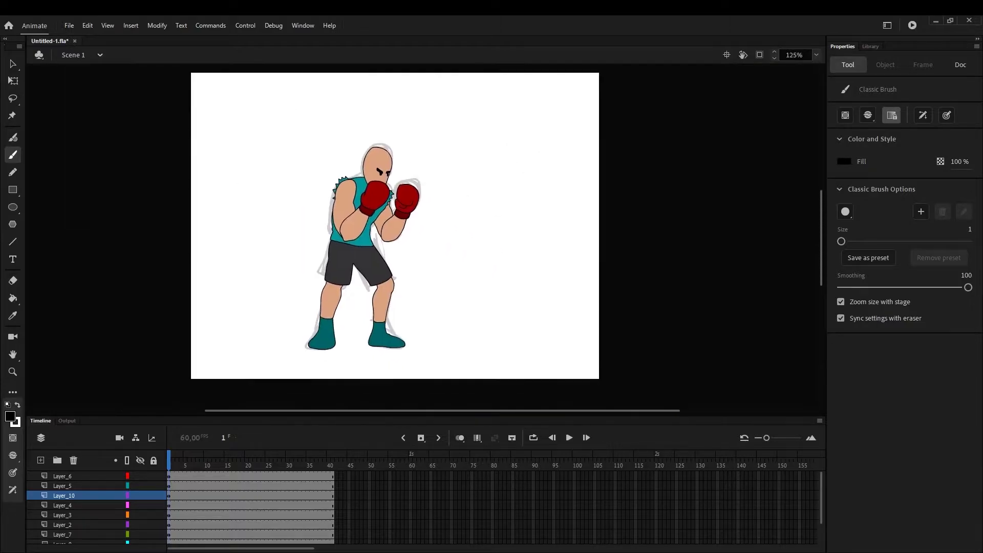
{"action": "left_click_drag", "start_coordinate": [415, 415], "coordinate": [415, 380]}
{"action": "left_click_drag", "start_coordinate": [199, 428], "coordinate": [168, 424]}
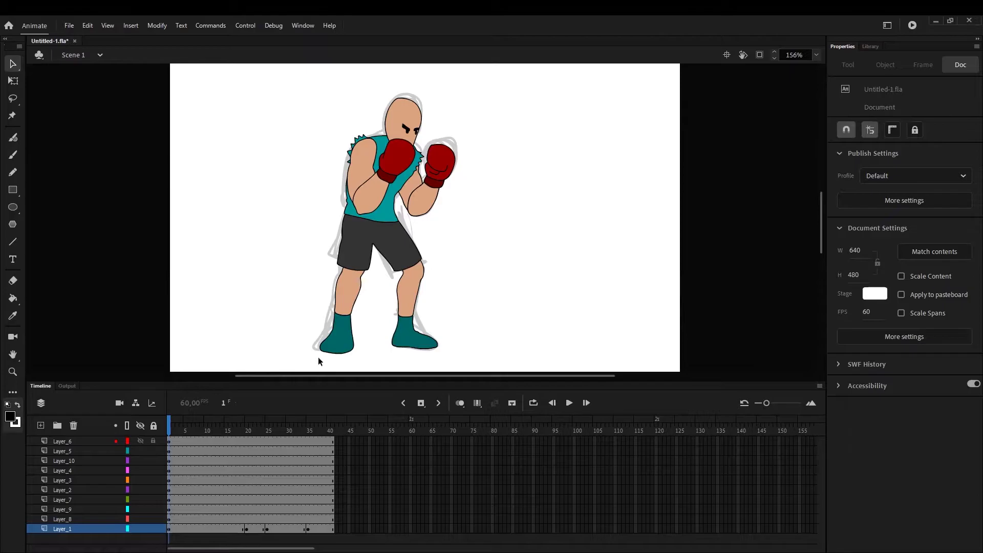
{"action": "left_click_drag", "start_coordinate": [555, 260], "coordinate": [557, 221]}
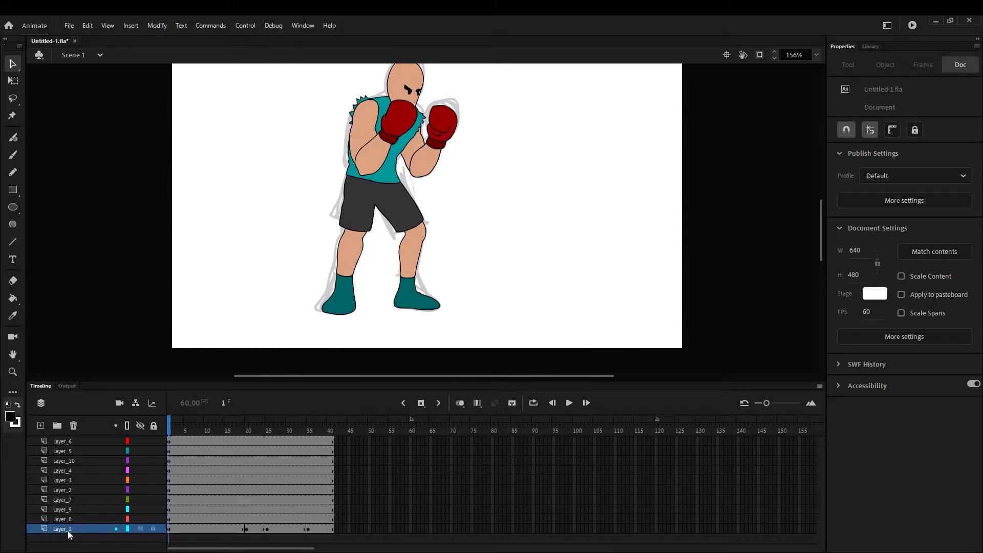
Nudge the rear leg on Layer_8 slightly toward the rear and closer under the shorts.
{"action": "left_click", "coordinate": [78, 521]}
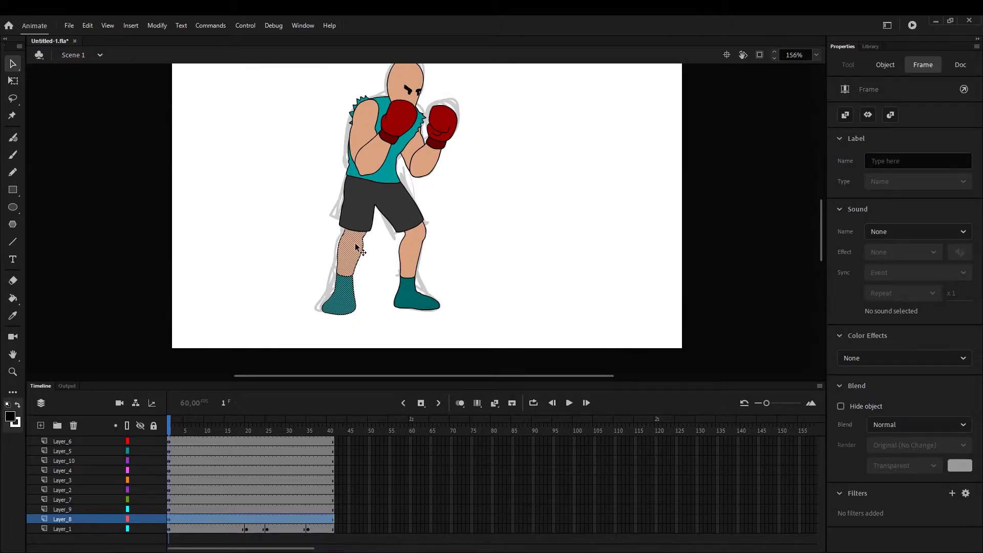
{"action": "mouse_move", "coordinate": [357, 248]}
{"action": "left_mouse_down"}
{"action": "mouse_move", "coordinate": [260, 248]}
{"action": "mouse_move", "coordinate": [300, 236]}
{"action": "mouse_move", "coordinate": [355, 241]}
{"action": "left_mouse_up"}
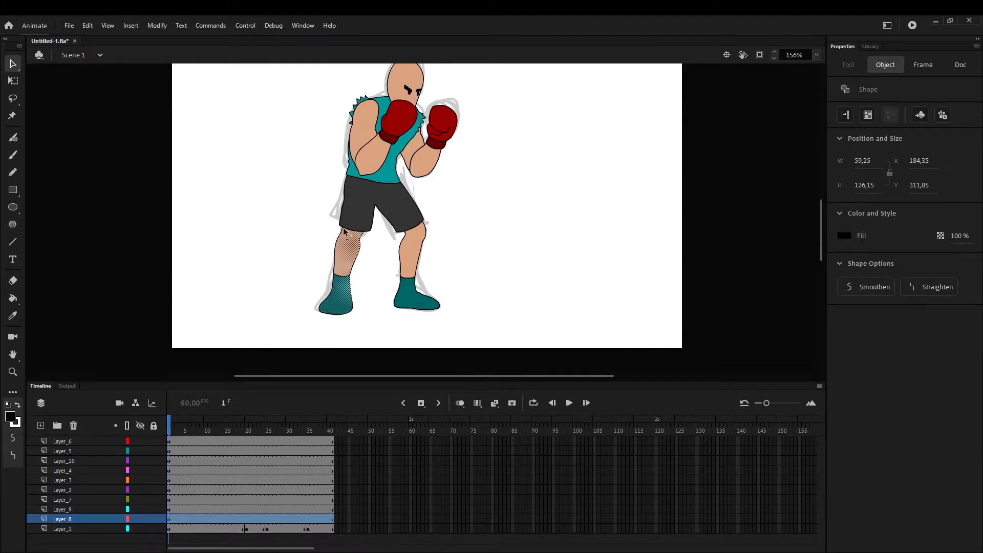
{"action": "mouse_move", "coordinate": [348, 239]}
{"action": "left_mouse_down"}
{"action": "mouse_move", "coordinate": [338, 242]}
{"action": "mouse_move", "coordinate": [352, 234]}
{"action": "left_mouse_up"}
{"action": "left_click", "coordinate": [527, 209]}
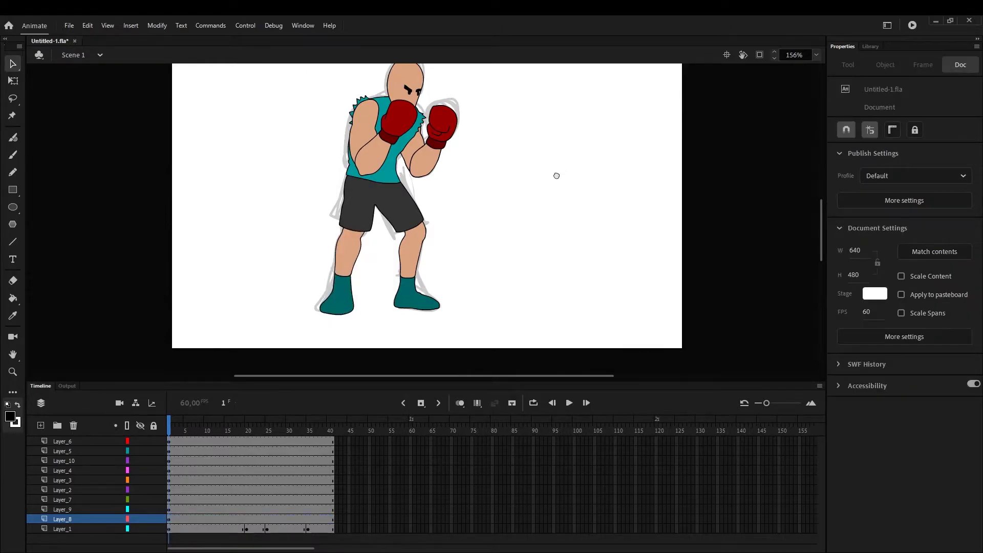
Examine which body part each layer from Layer_6 down to Layer_7 holds on the first frame.
{"action": "left_click_drag", "start_coordinate": [556, 176], "coordinate": [550, 228]}
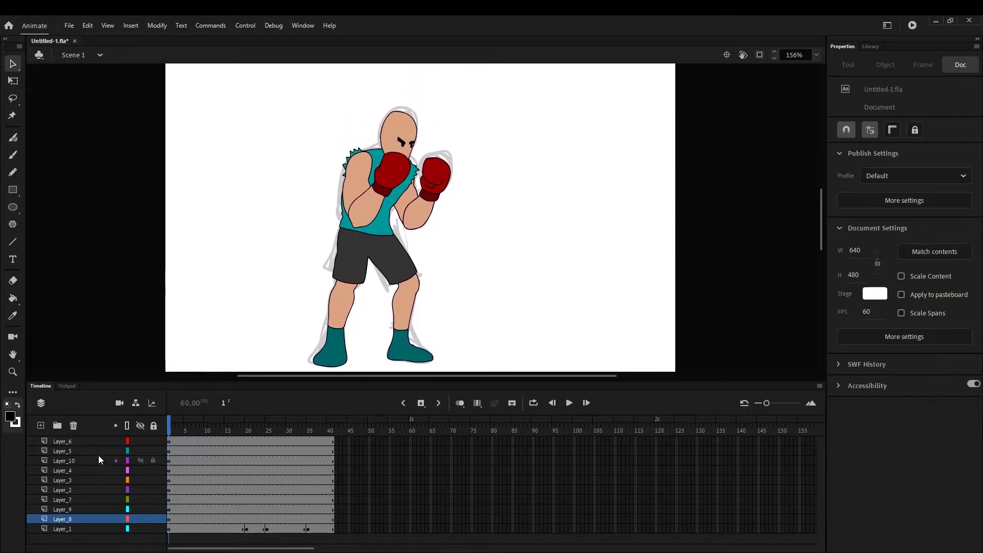
{"action": "left_click", "coordinate": [88, 442]}
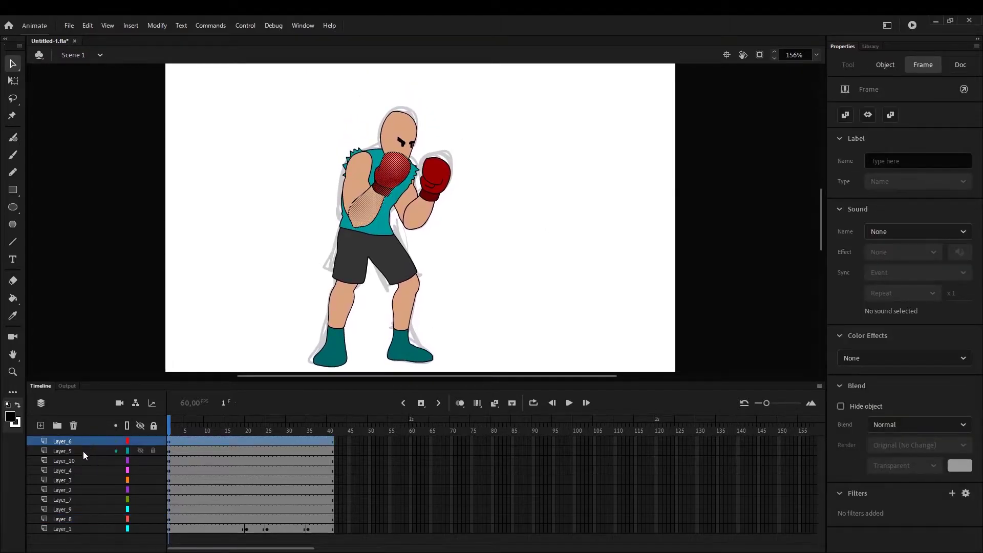
{"action": "left_click", "coordinate": [82, 451]}
{"action": "left_click", "coordinate": [80, 461]}
{"action": "left_click", "coordinate": [66, 490]}
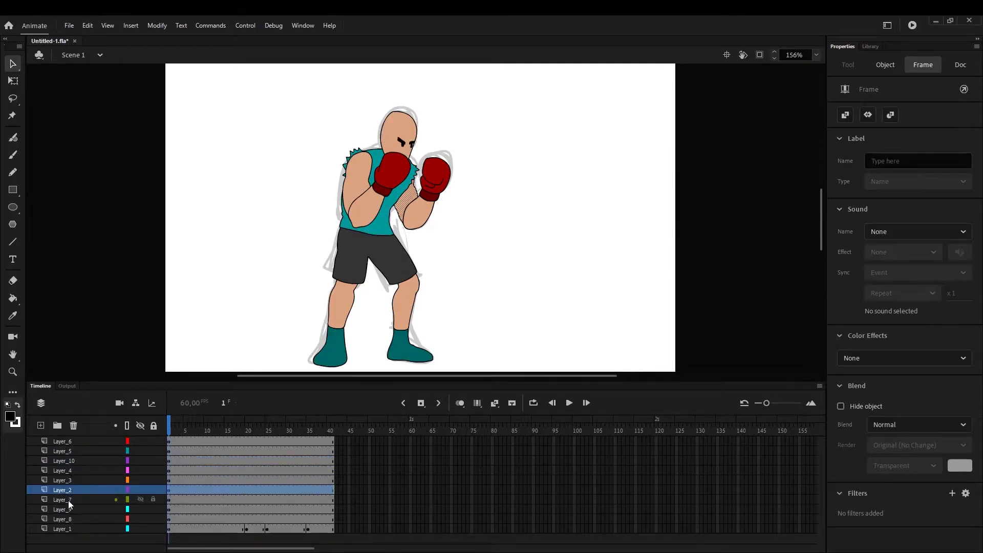
{"action": "left_click", "coordinate": [67, 500]}
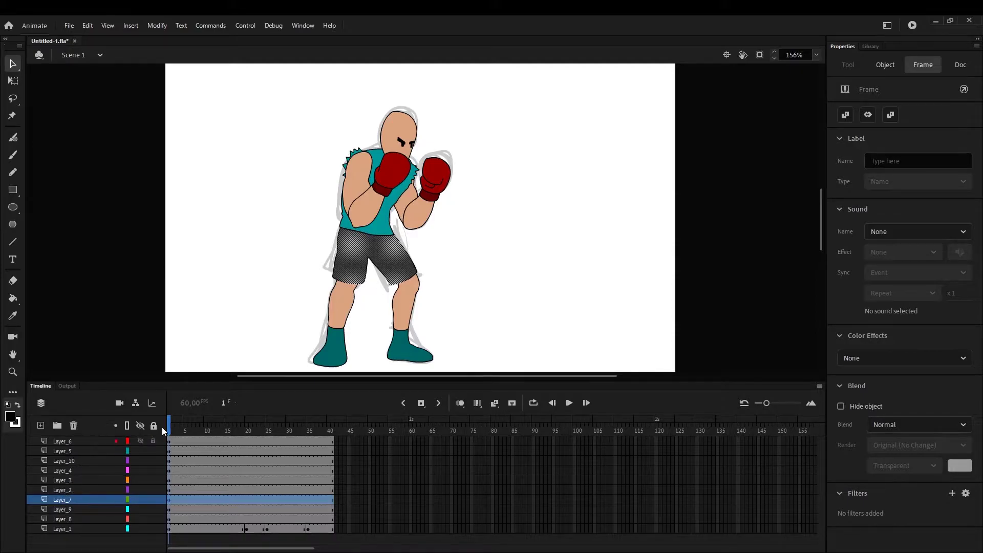
{"action": "left_click_drag", "start_coordinate": [202, 429], "coordinate": [168, 433]}
{"action": "left_click", "coordinate": [91, 441]}
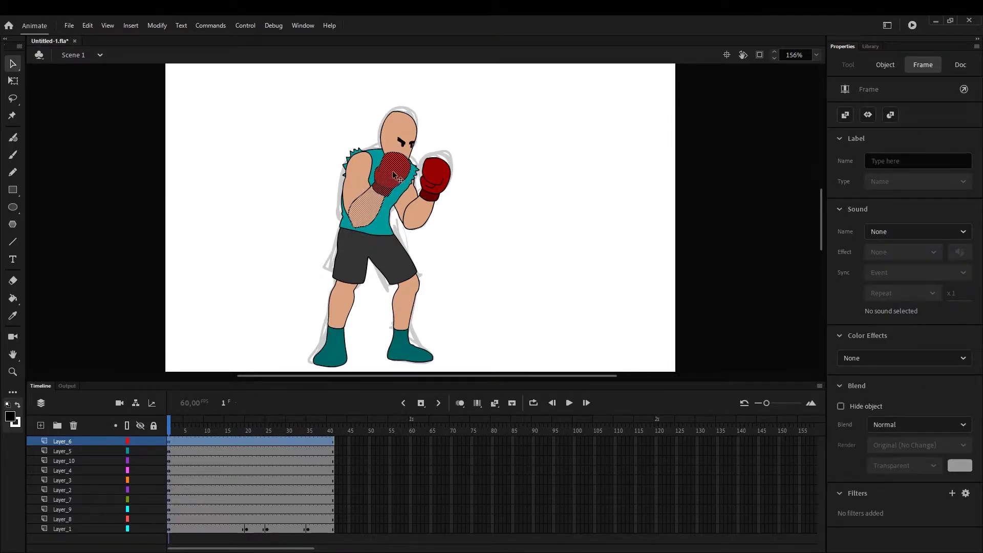
{"action": "mouse_move", "coordinate": [392, 168]}
{"action": "left_mouse_down"}
{"action": "mouse_move", "coordinate": [313, 174]}
{"action": "mouse_move", "coordinate": [301, 157]}
{"action": "mouse_move", "coordinate": [397, 171]}
{"action": "left_mouse_up"}
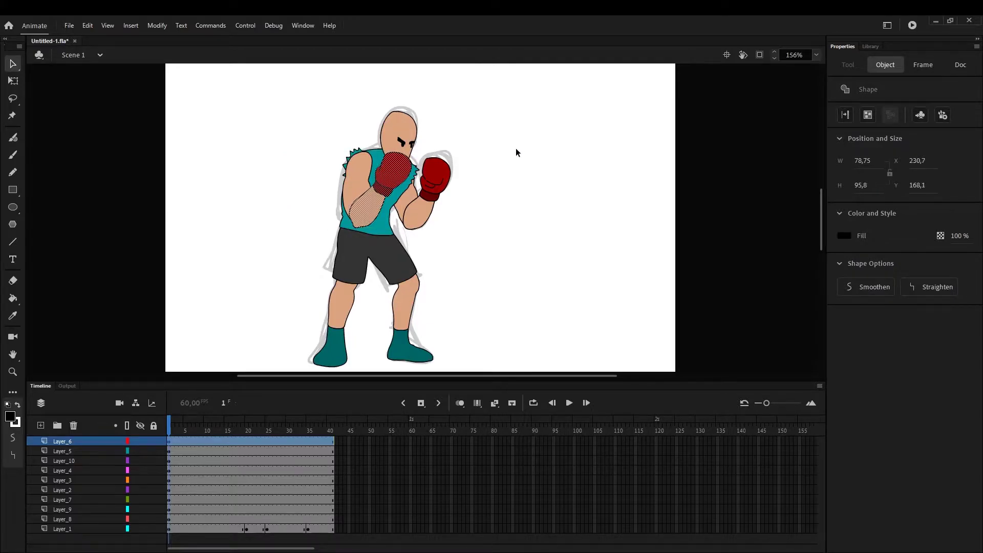
{"action": "left_click", "coordinate": [167, 449]}
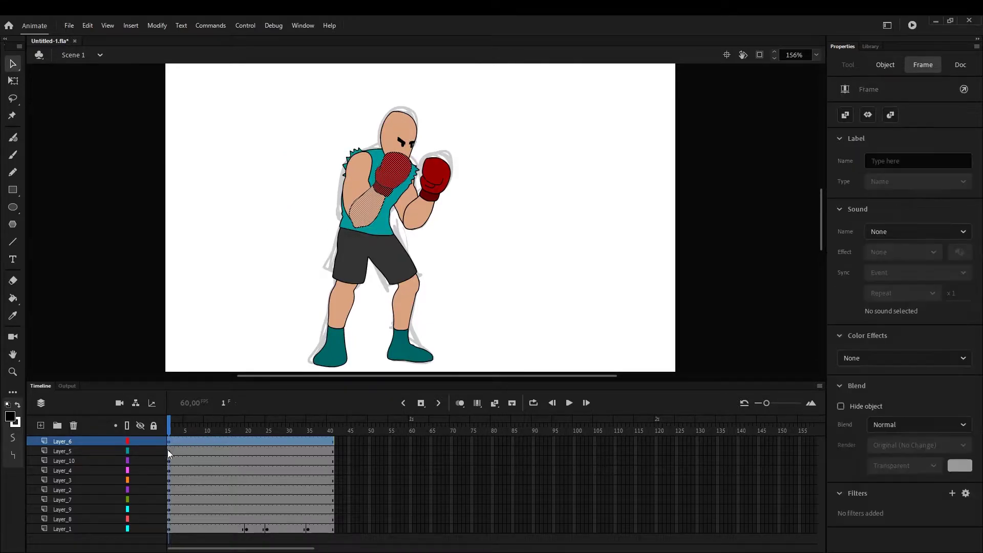
{"action": "left_click", "coordinate": [167, 459]}
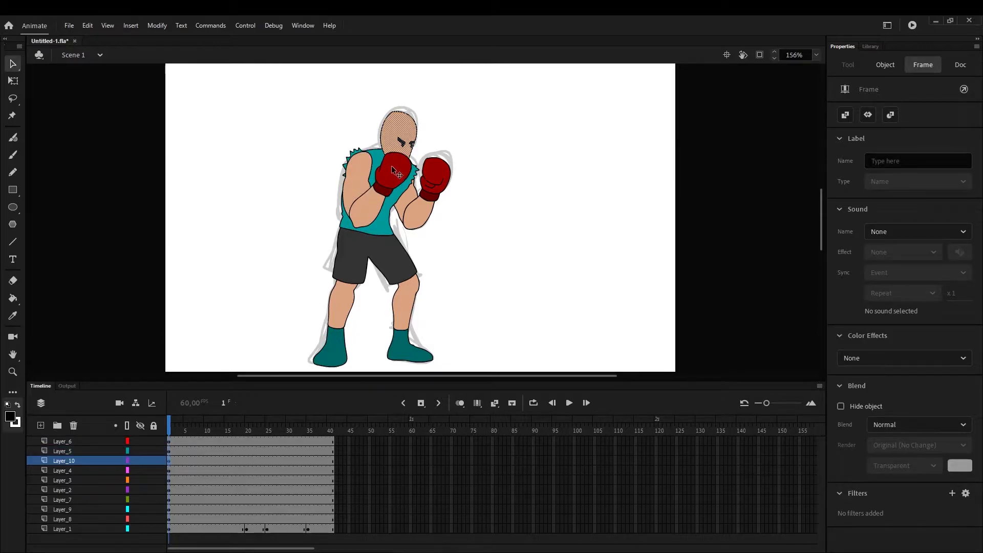
Temporarily hide Layer_6 and Layer_5 to examine the torso on Layer_4, and show both arm layers again.
{"action": "left_click", "coordinate": [140, 441]}
{"action": "left_click", "coordinate": [140, 452]}
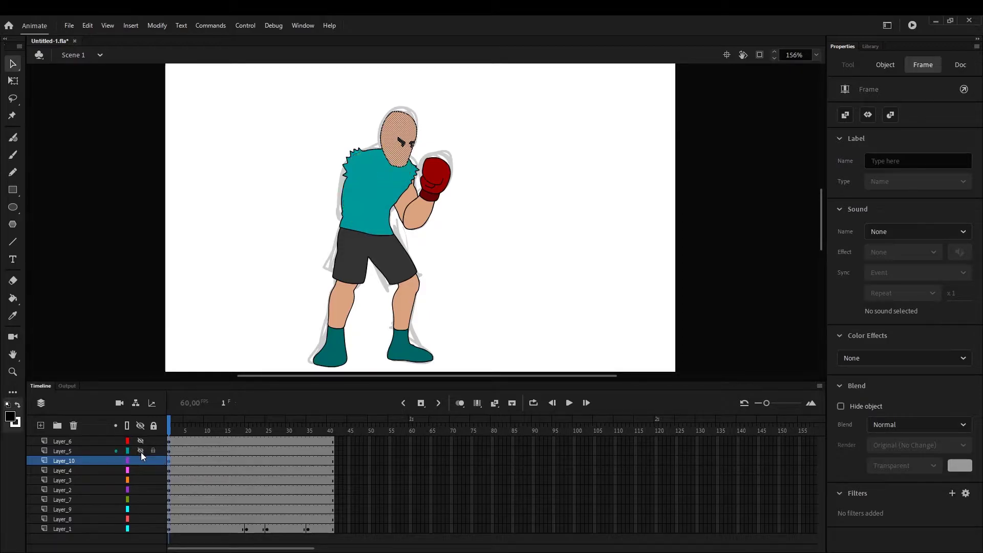
{"action": "left_click", "coordinate": [200, 209]}
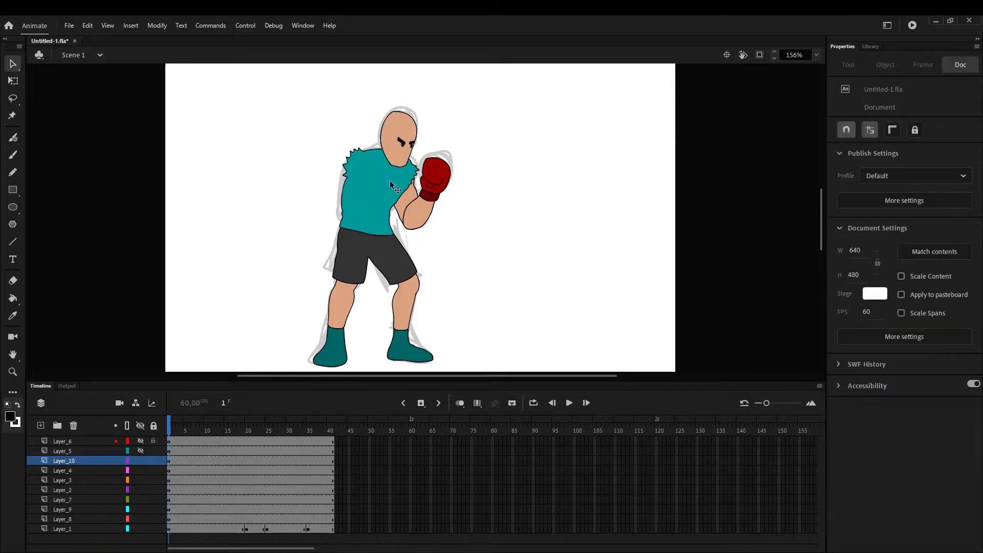
{"action": "left_click", "coordinate": [394, 192]}
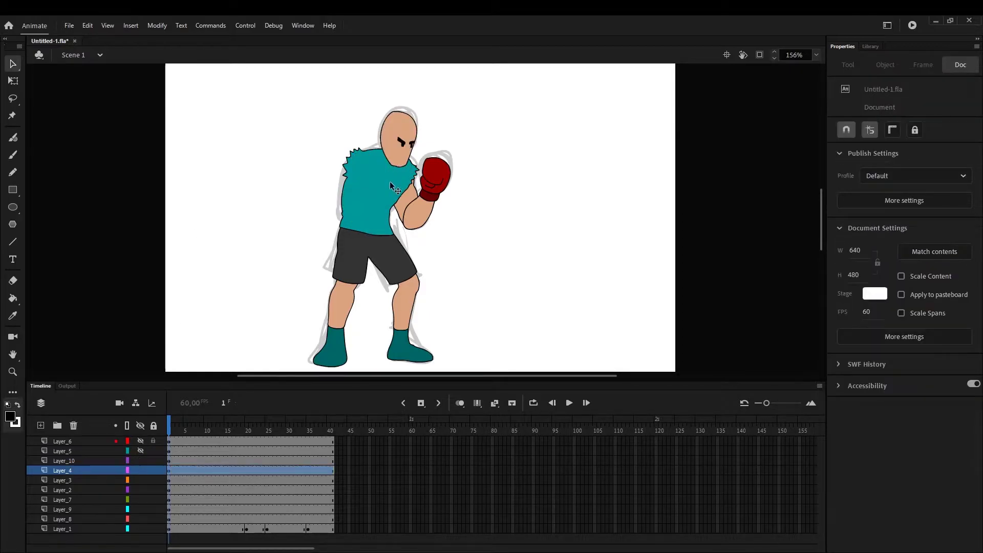
{"action": "left_click", "coordinate": [169, 471]}
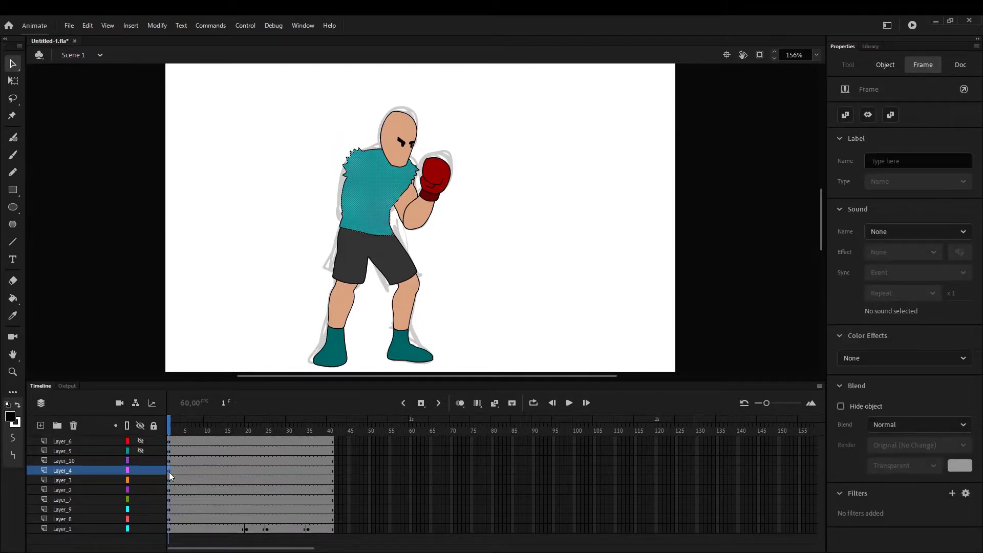
{"action": "left_click", "coordinate": [141, 439]}
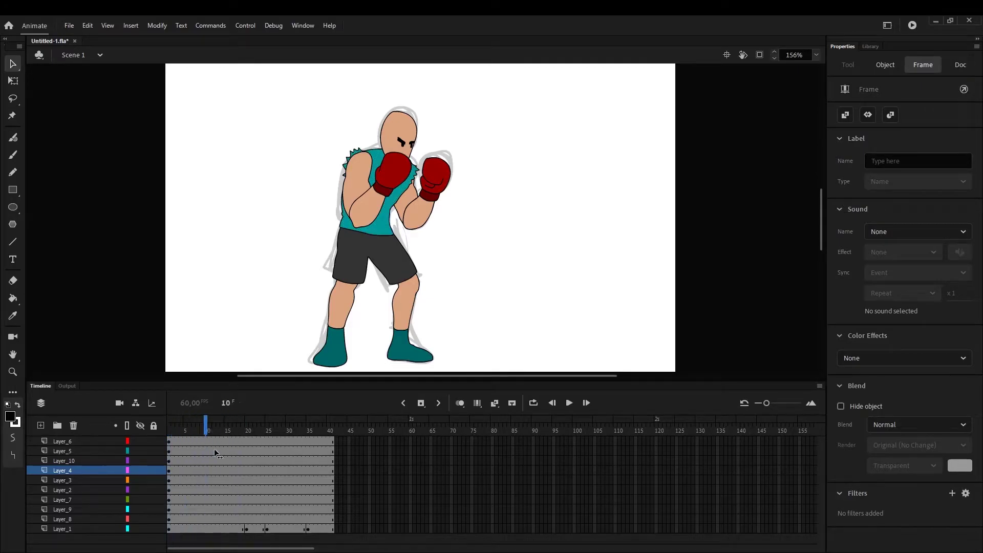
Insert blank keyframes at frame 20 on all the inked body-part layers above the sketch.
{"action": "mouse_move", "coordinate": [226, 450]}
{"action": "left_mouse_down"}
{"action": "mouse_move", "coordinate": [157, 466]}
{"action": "mouse_move", "coordinate": [247, 455]}
{"action": "left_mouse_up"}
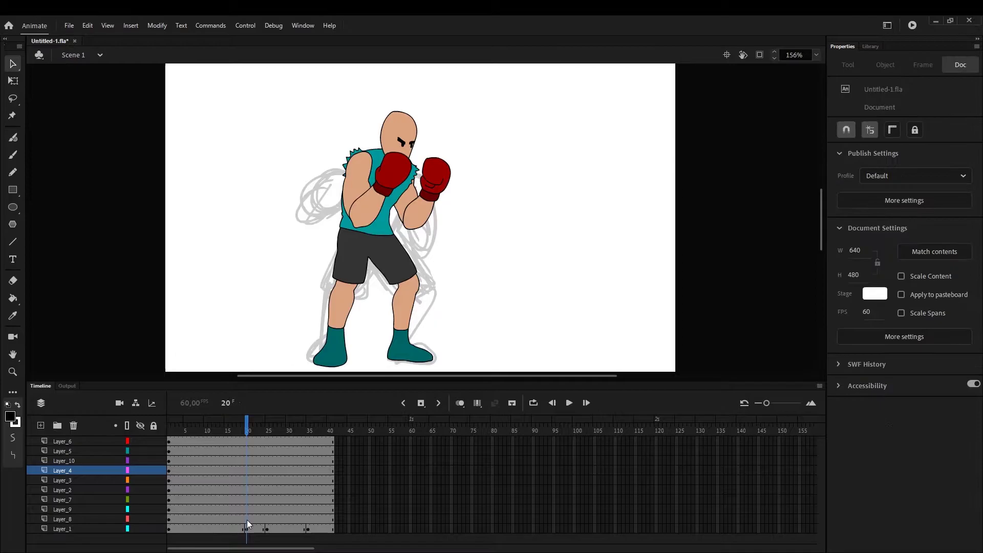
{"action": "right_click", "coordinate": [245, 485]}
{"action": "left_click", "coordinate": [314, 322]}
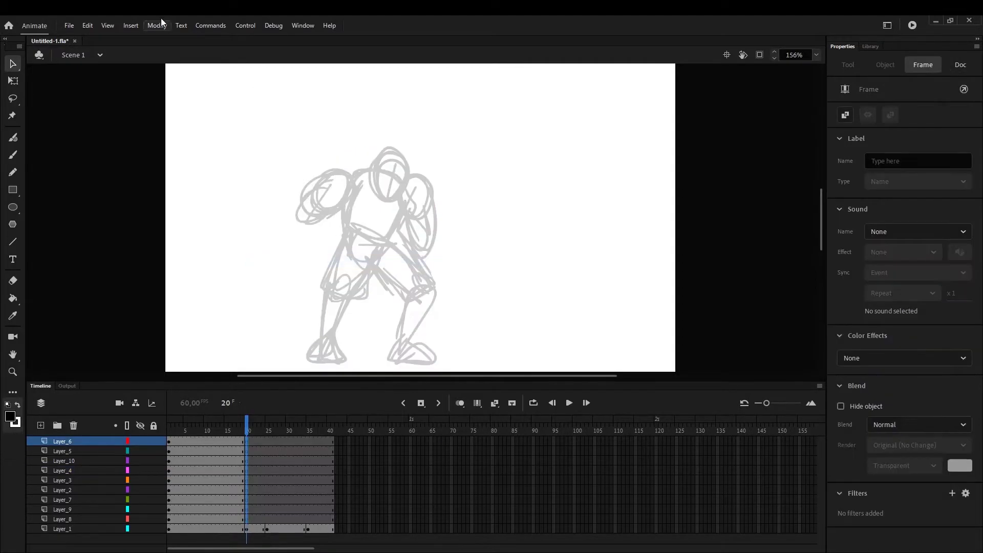
Ink the raised rear glove and forearm on Layer_6 at frame 20, fill them red and skin colour, and reposition them over the sketch.
{"action": "left_click", "coordinate": [12, 158]}
{"action": "scroll", "coordinate": [391, 189], "scroll_direction": "up", "scroll_amount": 5}
{"action": "mouse_move", "coordinate": [228, 239]}
{"action": "left_mouse_down"}
{"action": "mouse_move", "coordinate": [302, 204]}
{"action": "mouse_move", "coordinate": [249, 253]}
{"action": "left_mouse_up"}
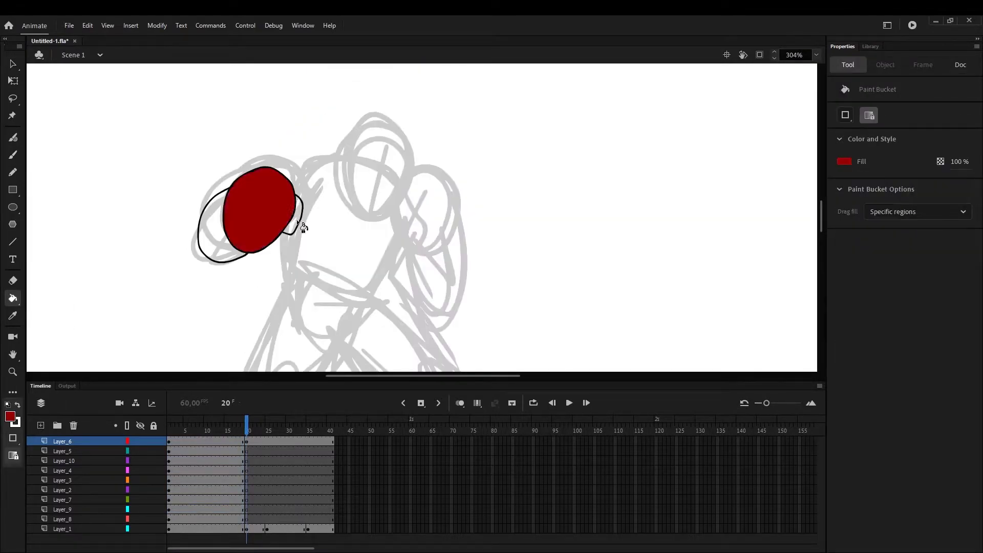
{"action": "left_click", "coordinate": [220, 241]}
{"action": "left_click", "coordinate": [13, 81]}
{"action": "left_click_drag", "start_coordinate": [198, 263], "coordinate": [205, 256]}
{"action": "mouse_move", "coordinate": [267, 177]}
{"action": "left_mouse_down"}
{"action": "mouse_move", "coordinate": [212, 242]}
{"action": "mouse_move", "coordinate": [307, 225]}
{"action": "left_mouse_up"}
{"action": "left_click", "coordinate": [221, 307]}
Ink the rear upper arm behind the glove on Layer_5 at frame 20 and fill it with skin colour.
{"action": "left_click", "coordinate": [62, 450]}
{"action": "left_click", "coordinate": [8, 404]}
{"action": "left_click", "coordinate": [13, 155]}
{"action": "key", "text": "ctrl+z"}
{"action": "mouse_move", "coordinate": [311, 160]}
{"action": "left_mouse_down"}
{"action": "mouse_move", "coordinate": [246, 247]}
{"action": "mouse_move", "coordinate": [313, 160]}
{"action": "left_mouse_up"}
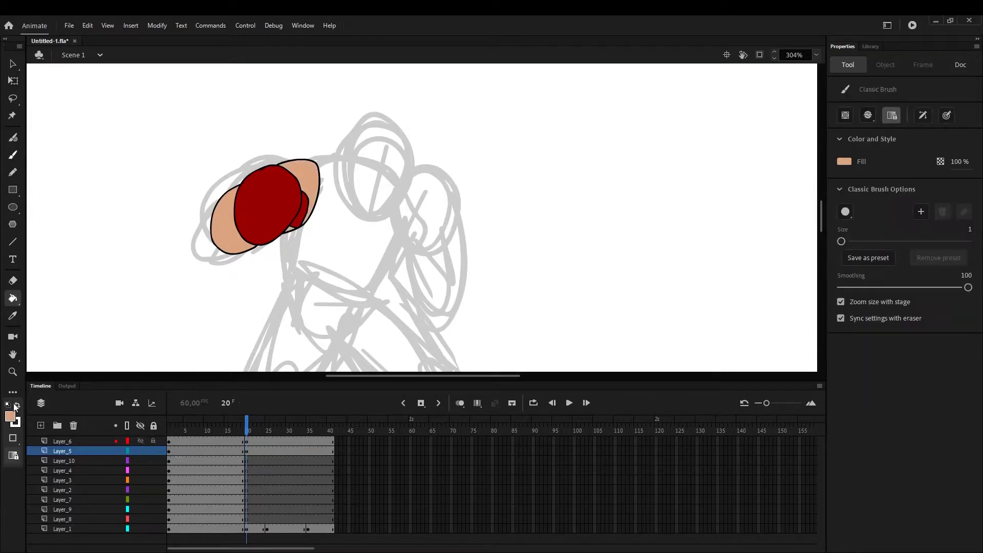
Ink the ragged tank top outline on Layer_10 at frame 20 and fill the whole shape teal.
{"action": "left_click", "coordinate": [248, 461]}
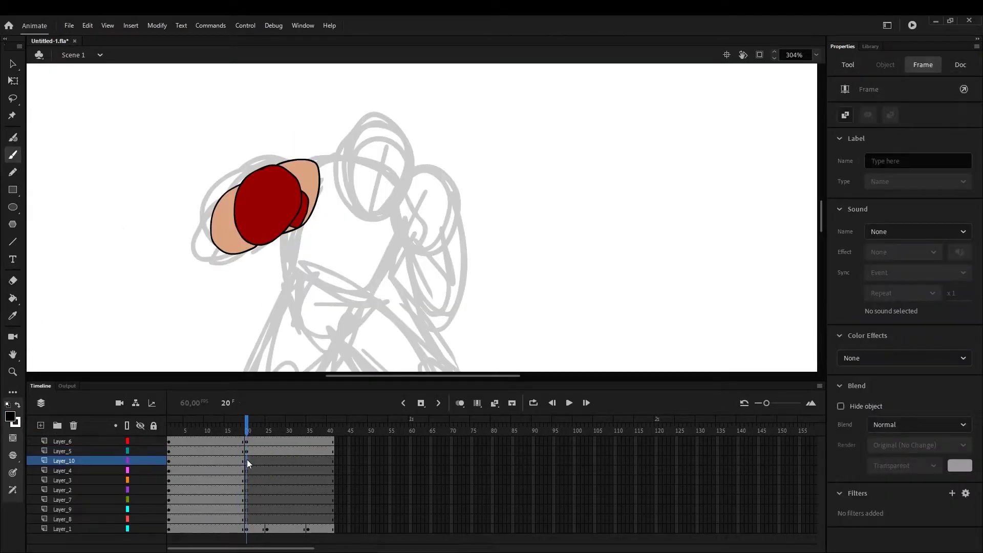
{"action": "mouse_move", "coordinate": [286, 227]}
{"action": "left_mouse_down"}
{"action": "mouse_move", "coordinate": [396, 315]}
{"action": "mouse_move", "coordinate": [330, 148]}
{"action": "mouse_move", "coordinate": [295, 156]}
{"action": "left_mouse_up"}
{"action": "key", "text": "k"}
{"action": "left_click", "coordinate": [356, 266]}
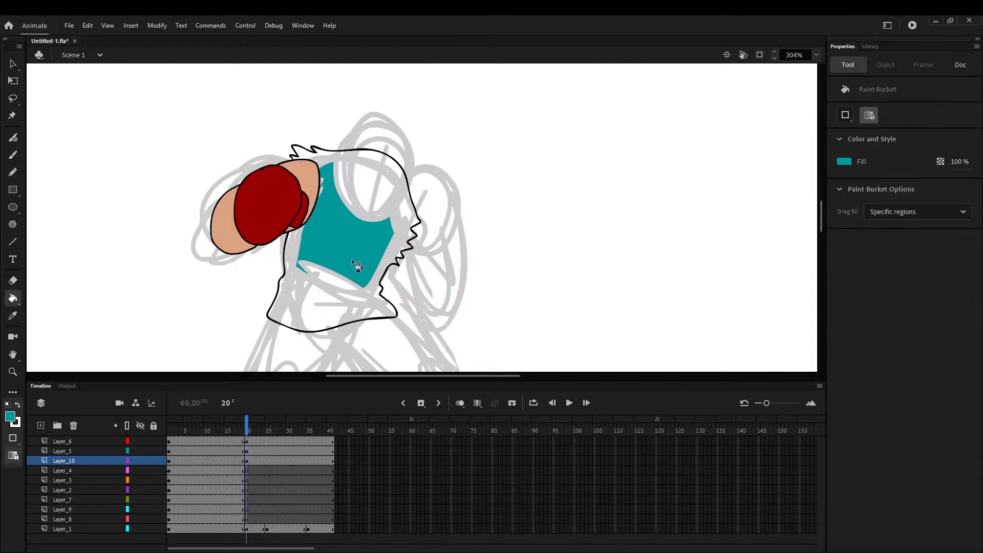
{"action": "key", "text": "ctrl+z"}
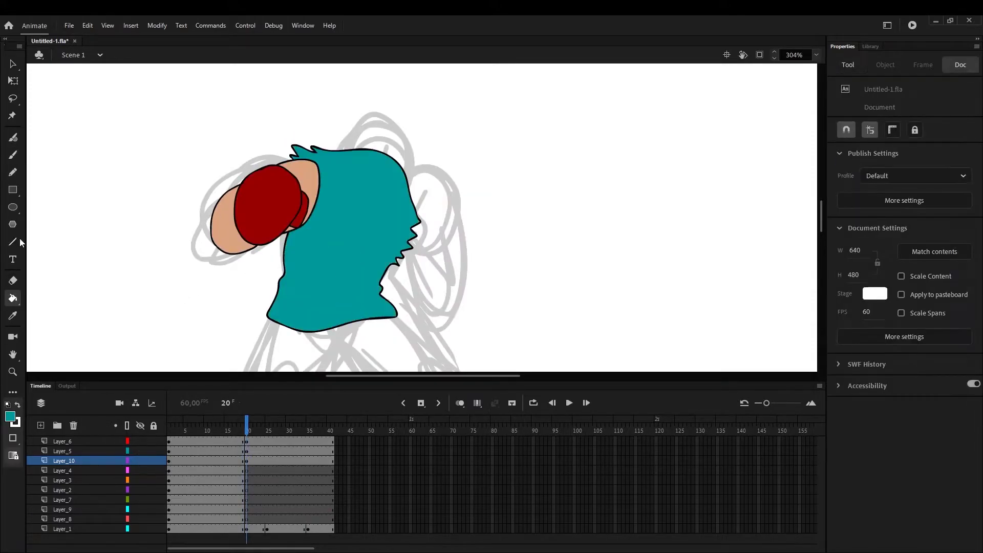
Set the brush fill back to black and squash the tank top slightly in height to fit the sketch.
{"action": "left_click", "coordinate": [13, 155]}
{"action": "left_click", "coordinate": [10, 416]}
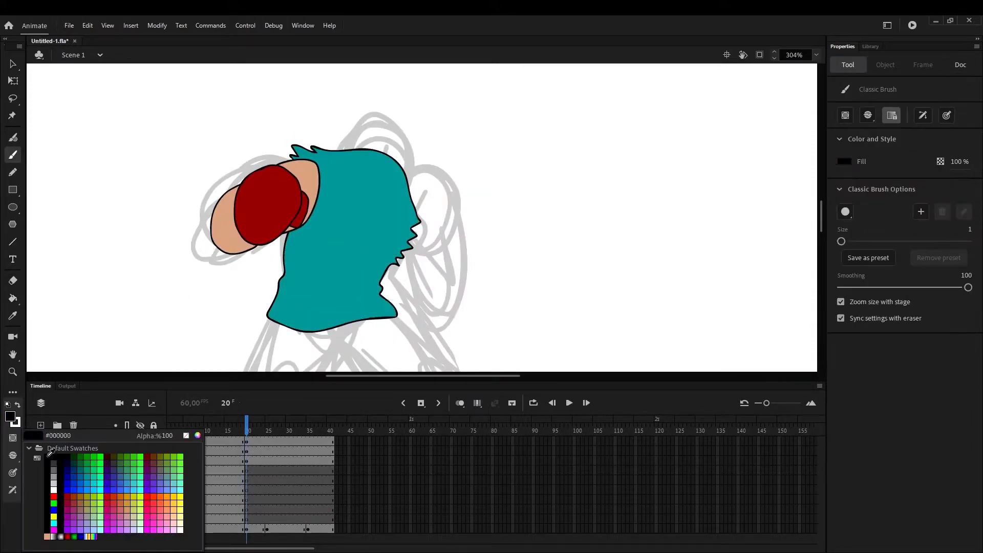
{"action": "left_click", "coordinate": [50, 461]}
{"action": "key", "text": "q"}
{"action": "left_click", "coordinate": [246, 461]}
{"action": "left_click_drag", "start_coordinate": [343, 332], "coordinate": [343, 323]}
{"action": "left_click_drag", "start_coordinate": [362, 248], "coordinate": [361, 243]}
{"action": "left_click", "coordinate": [208, 288]}
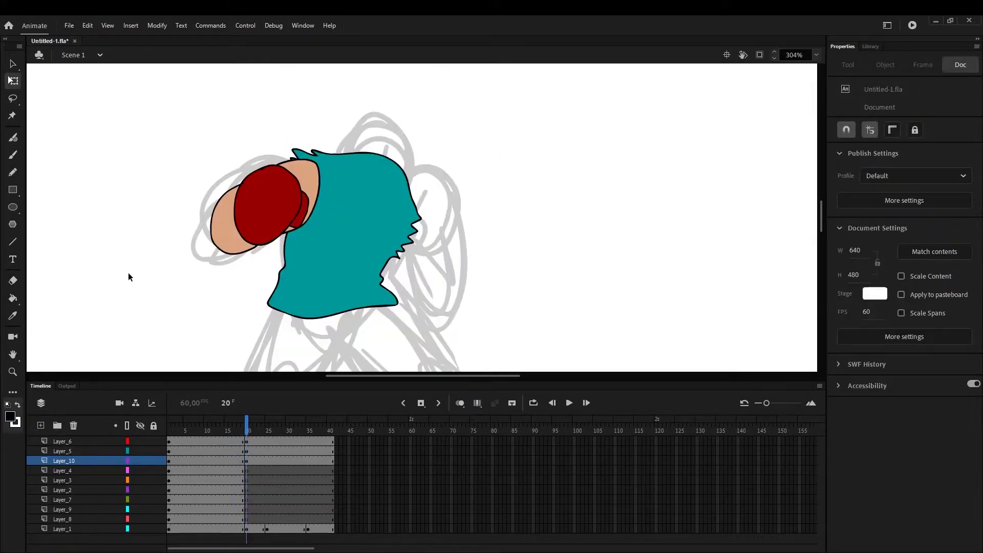
Move the tank top drawing at frame 20 from Layer_10 to the torso layer, Layer_4.
{"action": "left_click", "coordinate": [13, 154]}
{"action": "left_click", "coordinate": [102, 470]}
{"action": "left_click", "coordinate": [169, 461]}
Ink the head with angry brows and eyes on Layer_10 at frame 20 and fill it with skin colour.
{"action": "left_click", "coordinate": [246, 461]}
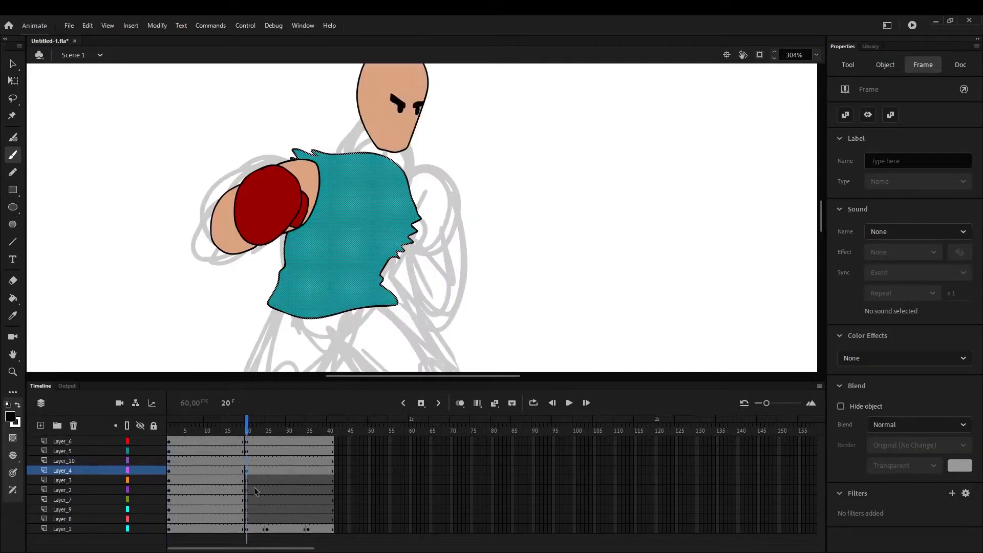
{"action": "mouse_move", "coordinate": [350, 142]}
{"action": "left_mouse_down"}
{"action": "mouse_move", "coordinate": [395, 209]}
{"action": "mouse_move", "coordinate": [376, 126]}
{"action": "left_mouse_up"}
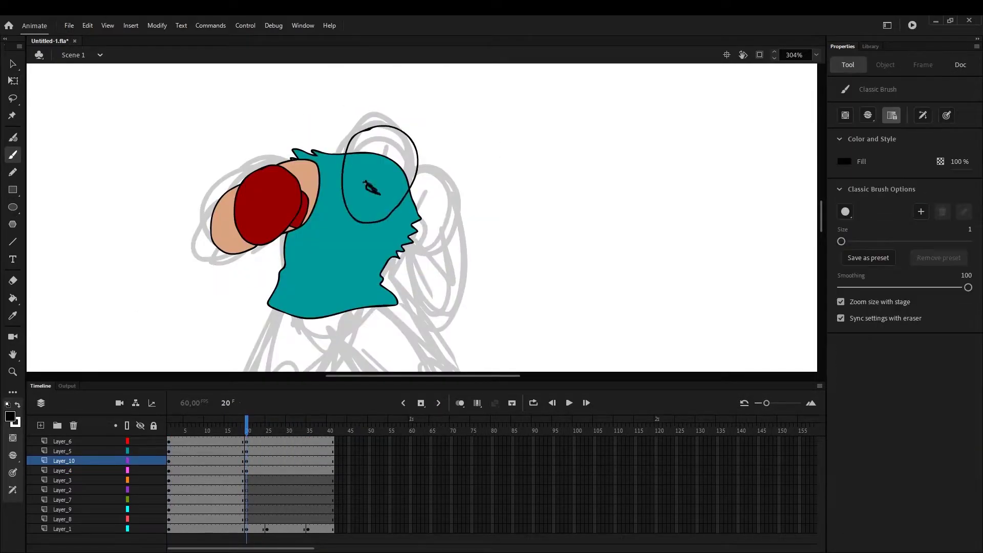
{"action": "scroll", "coordinate": [405, 205], "scroll_direction": "up", "scroll_amount": 3}
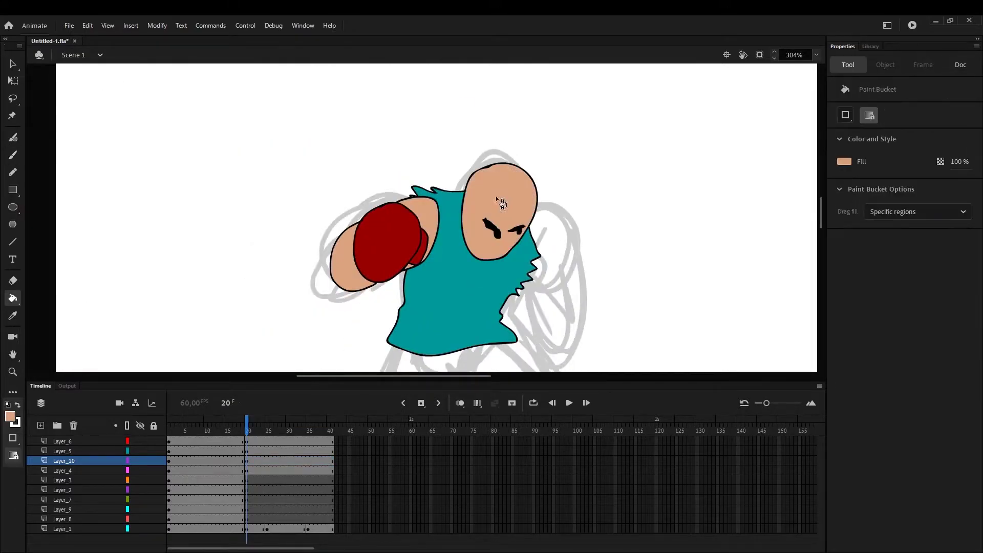
Ink the outline of the front glove, cuff and forearm in black on Layer_3 at frame 20.
{"action": "left_click", "coordinate": [246, 480]}
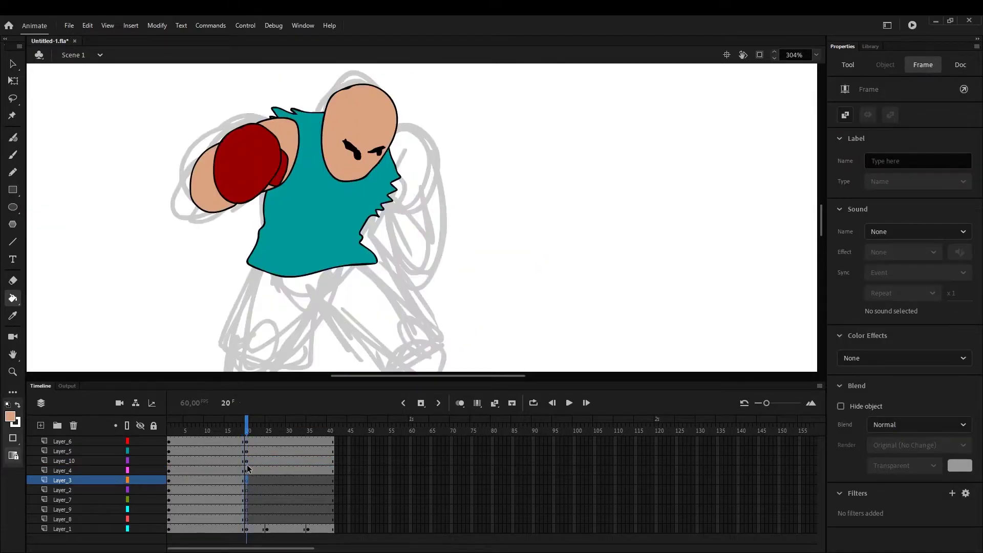
{"action": "key", "text": "b"}
{"action": "mouse_move", "coordinate": [430, 150]}
{"action": "left_mouse_down"}
{"action": "mouse_move", "coordinate": [444, 218]}
{"action": "mouse_move", "coordinate": [400, 215]}
{"action": "left_mouse_up"}
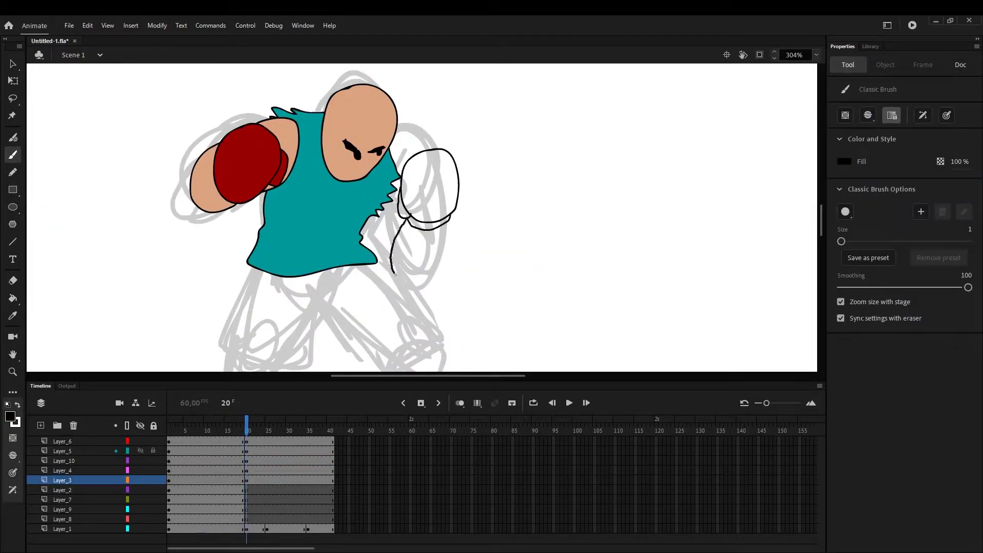
{"action": "key", "text": "ctrl+z"}
{"action": "left_click_drag", "start_coordinate": [394, 274], "coordinate": [446, 222]}
{"action": "key", "text": "ctrl+z"}
Fill the front forearm with skin colour, the glove with the sampled red and its cuff with dark red.
{"action": "key", "text": "i"}
{"action": "left_click", "coordinate": [415, 256]}
{"action": "key", "text": "i"}
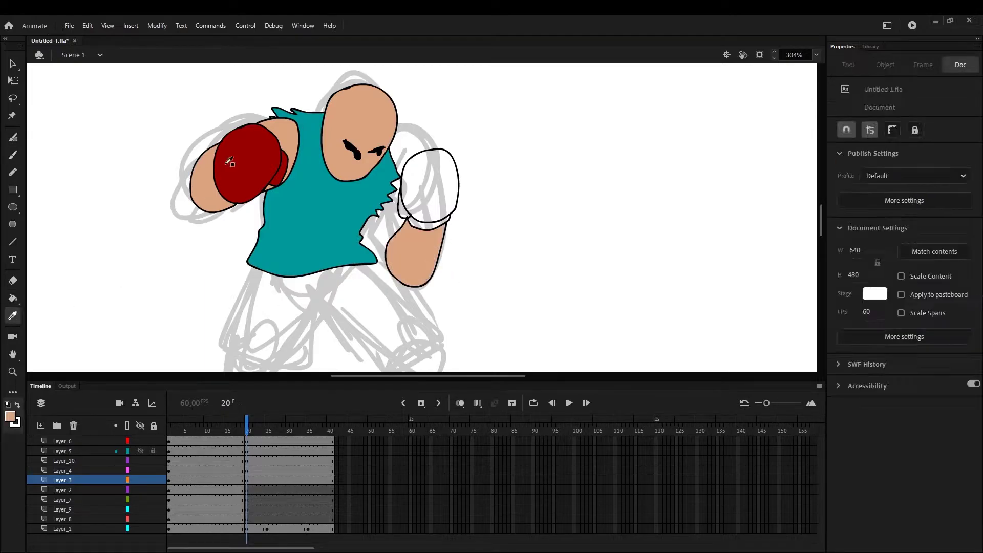
{"action": "left_click", "coordinate": [230, 163]}
{"action": "left_click", "coordinate": [428, 185]}
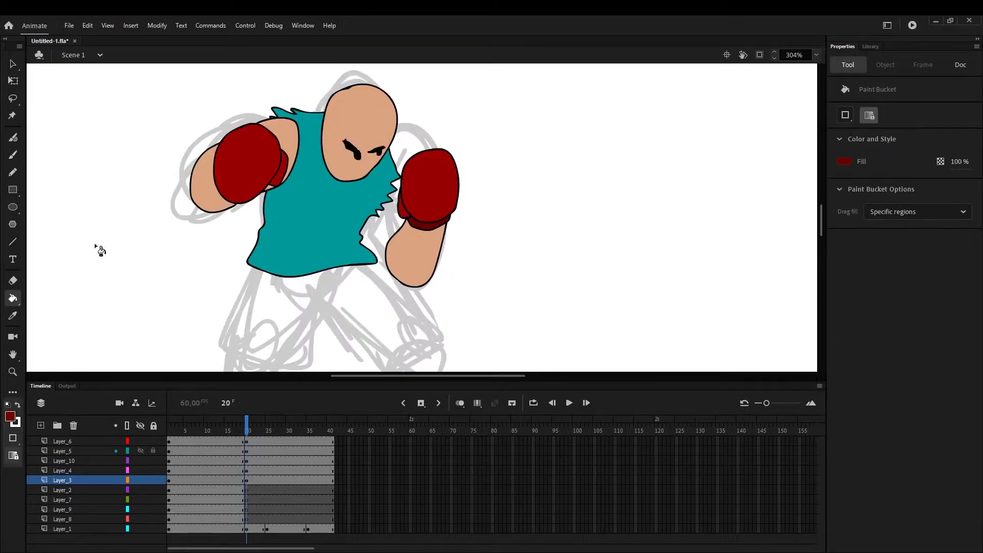
Ink the front upper arm on Layer_2 at frame 20 and fill it with the sampled skin colour.
{"action": "key", "text": "b"}
{"action": "left_click", "coordinate": [247, 490]}
{"action": "mouse_move", "coordinate": [384, 141]}
{"action": "left_mouse_down"}
{"action": "mouse_move", "coordinate": [415, 252]}
{"action": "mouse_move", "coordinate": [401, 284]}
{"action": "mouse_move", "coordinate": [417, 184]}
{"action": "mouse_move", "coordinate": [367, 152]}
{"action": "left_mouse_up"}
{"action": "key", "text": "ctrl+z"}
{"action": "key", "text": "i"}
{"action": "left_click", "coordinate": [420, 256]}
{"action": "left_click", "coordinate": [395, 239]}
Ink the shorts below the tank top on Layer_7 at frame 20 and fill them dark grey.
{"action": "left_click_drag", "start_coordinate": [394, 239], "coordinate": [457, 122]}
{"action": "left_click", "coordinate": [63, 499]}
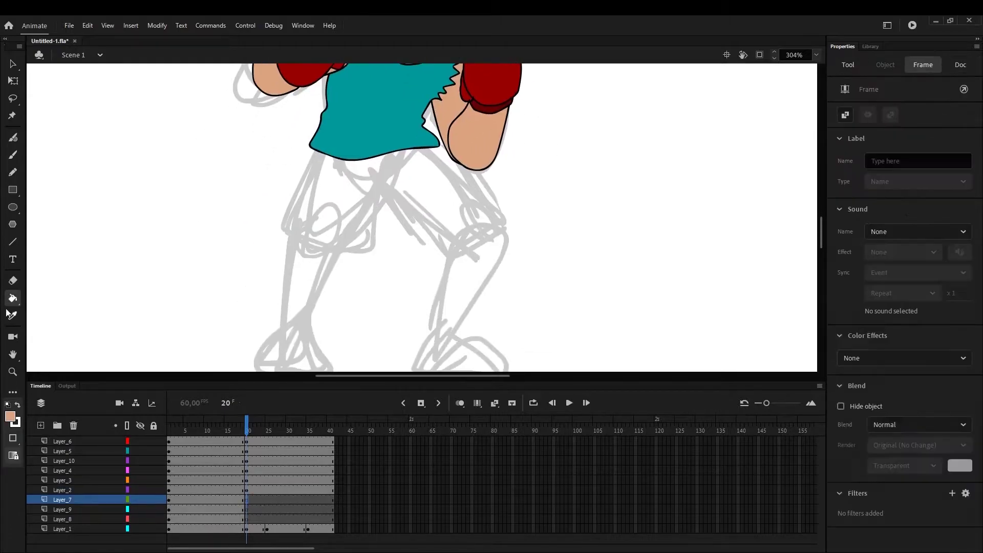
{"action": "left_click", "coordinate": [13, 156]}
{"action": "key", "text": "ctrl+z"}
{"action": "mouse_move", "coordinate": [310, 148]}
{"action": "left_mouse_down"}
{"action": "mouse_move", "coordinate": [351, 256]}
{"action": "mouse_move", "coordinate": [437, 242]}
{"action": "mouse_move", "coordinate": [453, 149]}
{"action": "left_mouse_up"}
{"action": "key", "text": "k"}
{"action": "left_click", "coordinate": [368, 200]}
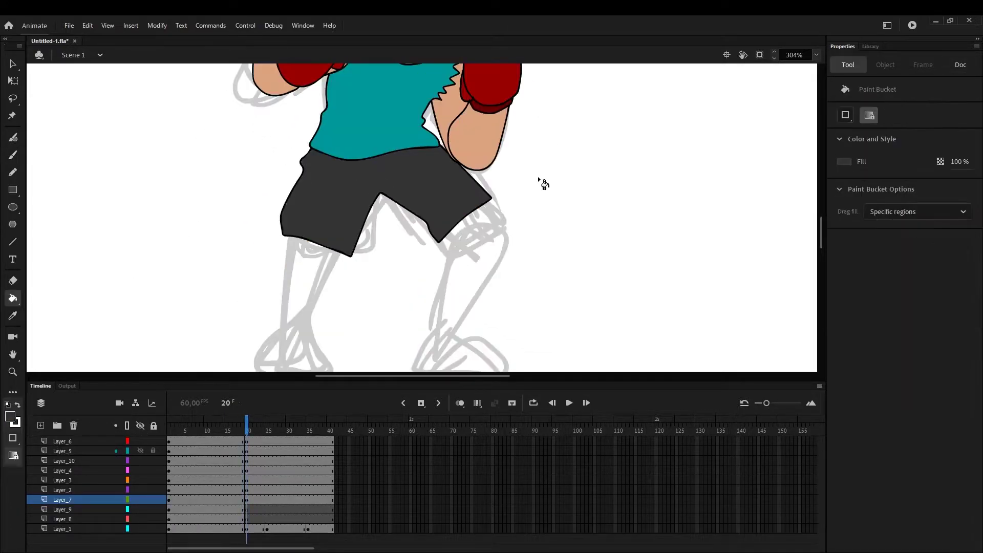
{"action": "key", "text": "period"}
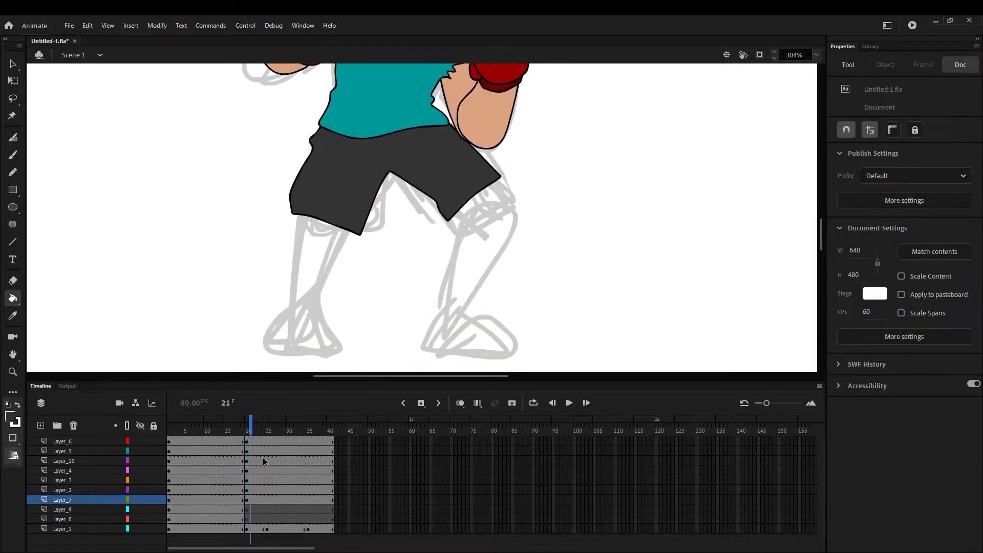
Copy the lower-leg frames on Layer_9 and Layer_8 from frame 1 and paste them at frame 20.
{"action": "right_click", "coordinate": [170, 509]}
{"action": "left_click", "coordinate": [205, 356]}
{"action": "right_click", "coordinate": [246, 509]}
{"action": "left_click", "coordinate": [279, 365]}
{"action": "right_click", "coordinate": [170, 519]}
{"action": "left_click", "coordinate": [205, 364]}
{"action": "right_click", "coordinate": [246, 519]}
{"action": "left_click", "coordinate": [279, 375]}
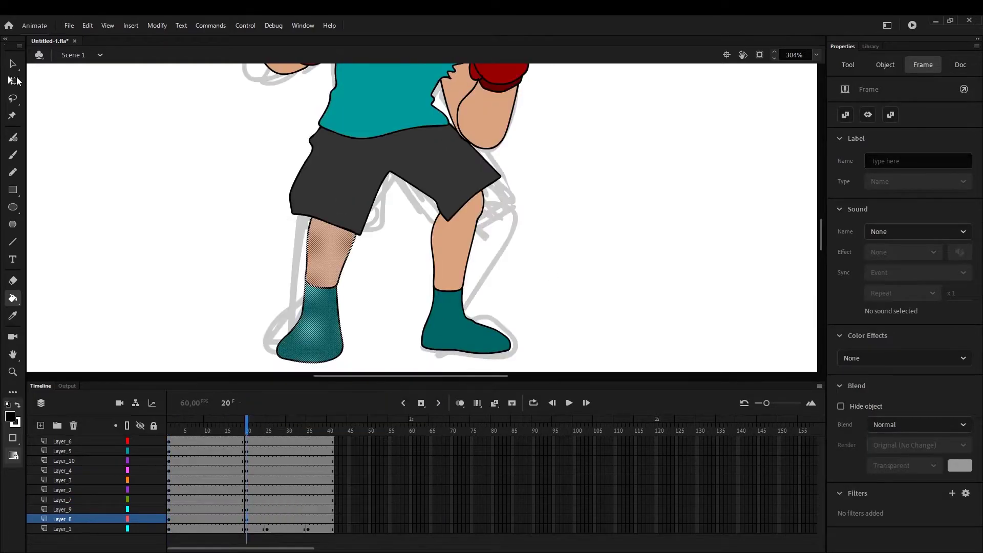
Transform the pasted lower legs on Layer_8 and Layer_9 at frame 20 so they fit under the crouching shorts.
{"action": "left_click", "coordinate": [13, 81]}
{"action": "left_click_drag", "start_coordinate": [569, 241], "coordinate": [557, 196]}
{"action": "left_click_drag", "start_coordinate": [300, 318], "coordinate": [322, 318]}
{"action": "left_click_drag", "start_coordinate": [322, 194], "coordinate": [301, 188]}
{"action": "left_click", "coordinate": [460, 340]}
{"action": "left_click", "coordinate": [440, 284]}
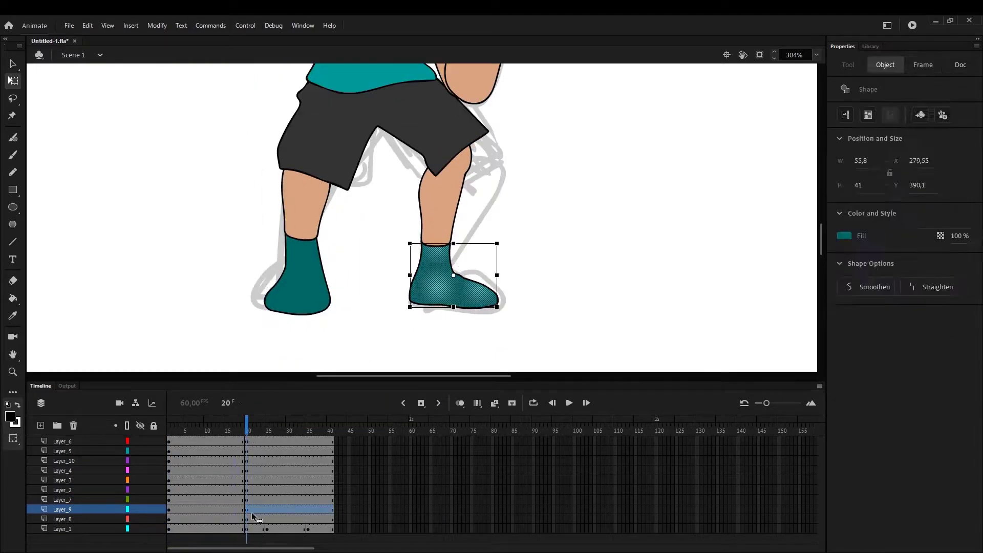
{"action": "left_click", "coordinate": [247, 509]}
{"action": "left_click_drag", "start_coordinate": [439, 307], "coordinate": [433, 307]}
{"action": "left_click_drag", "start_coordinate": [440, 215], "coordinate": [450, 216]}
{"action": "mouse_move", "coordinate": [247, 430]}
{"action": "left_mouse_down"}
{"action": "mouse_move", "coordinate": [234, 431]}
{"action": "mouse_move", "coordinate": [246, 431]}
{"action": "left_mouse_up"}
{"action": "left_click", "coordinate": [246, 519]}
{"action": "left_click_drag", "start_coordinate": [298, 302], "coordinate": [298, 306]}
Compare the poses at frames 1 and 20, examining how the legs and feet line up.
{"action": "left_click_drag", "start_coordinate": [246, 432], "coordinate": [169, 429]}
{"action": "scroll", "coordinate": [416, 363], "scroll_direction": "down", "scroll_amount": 3}
{"action": "key", "text": "v"}
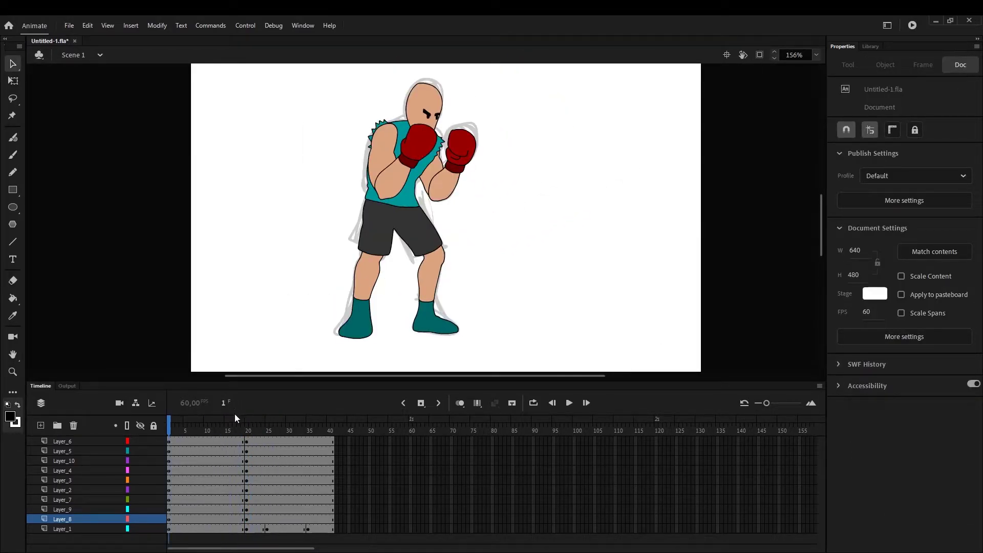
{"action": "left_click_drag", "start_coordinate": [235, 423], "coordinate": [251, 433]}
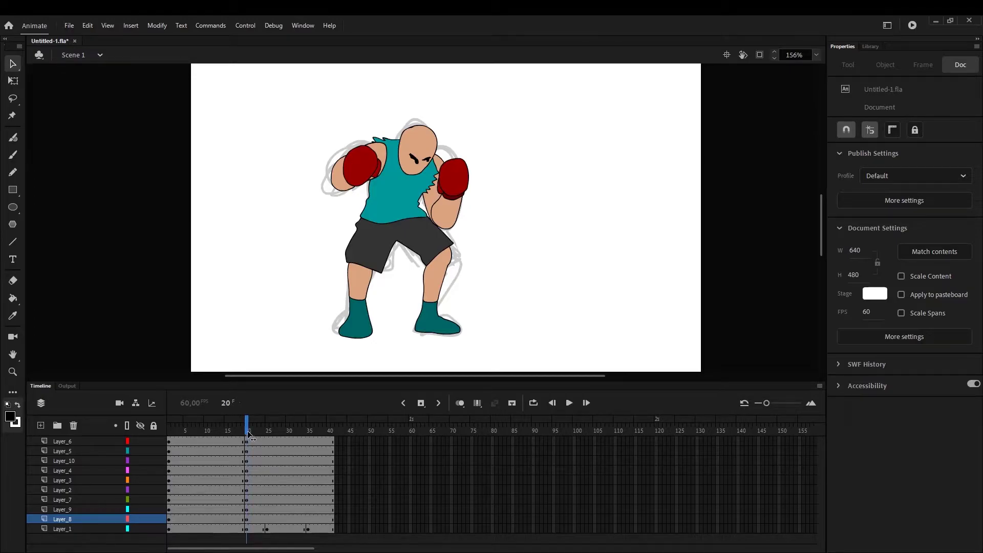
{"action": "left_click", "coordinate": [247, 518]}
{"action": "left_click", "coordinate": [247, 509]}
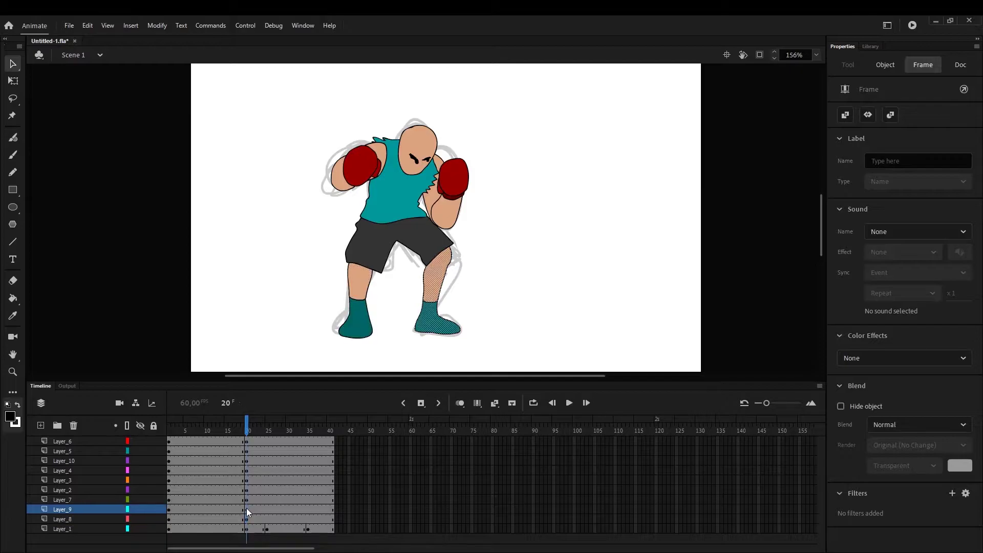
{"action": "left_click", "coordinate": [245, 518]}
{"action": "left_click", "coordinate": [244, 508]}
{"action": "left_click", "coordinate": [225, 422]}
{"action": "left_click_drag", "start_coordinate": [208, 425], "coordinate": [172, 413]}
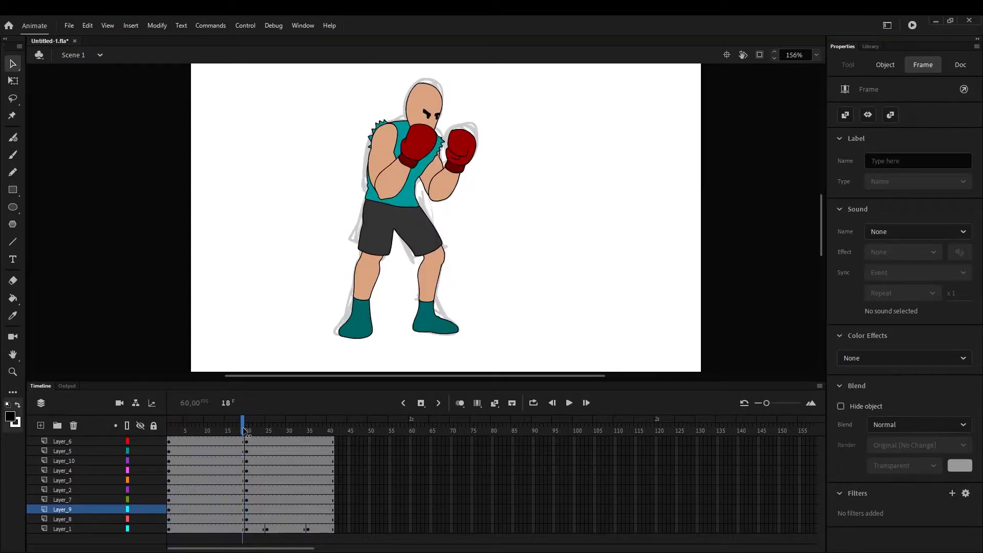
{"action": "left_click_drag", "start_coordinate": [246, 431], "coordinate": [156, 434]}
{"action": "left_click_drag", "start_coordinate": [244, 435], "coordinate": [246, 436]}
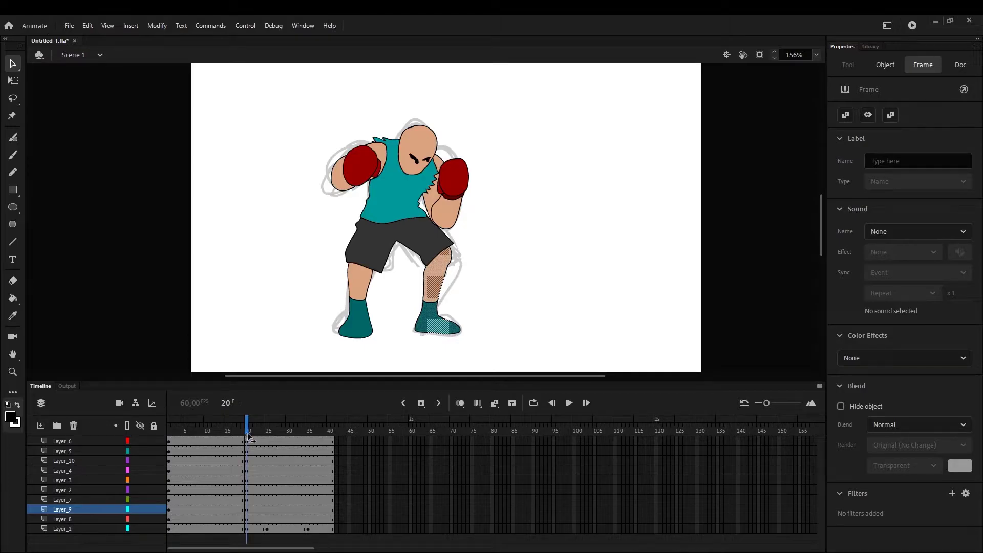
Convert frame 25 on all body-part layers above the rough sketch to blank keyframes.
{"action": "left_click_drag", "start_coordinate": [249, 436], "coordinate": [268, 440]}
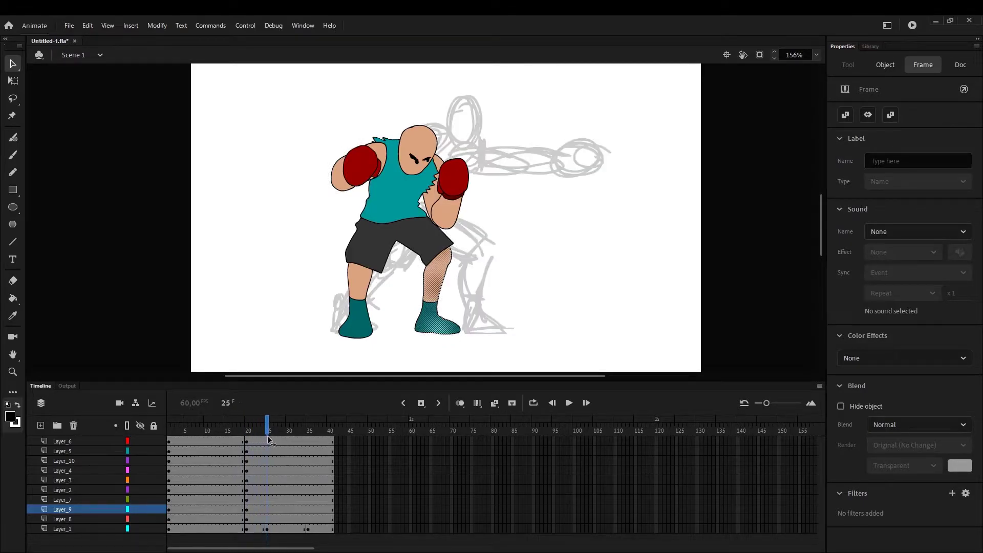
{"action": "key", "text": "Escape"}
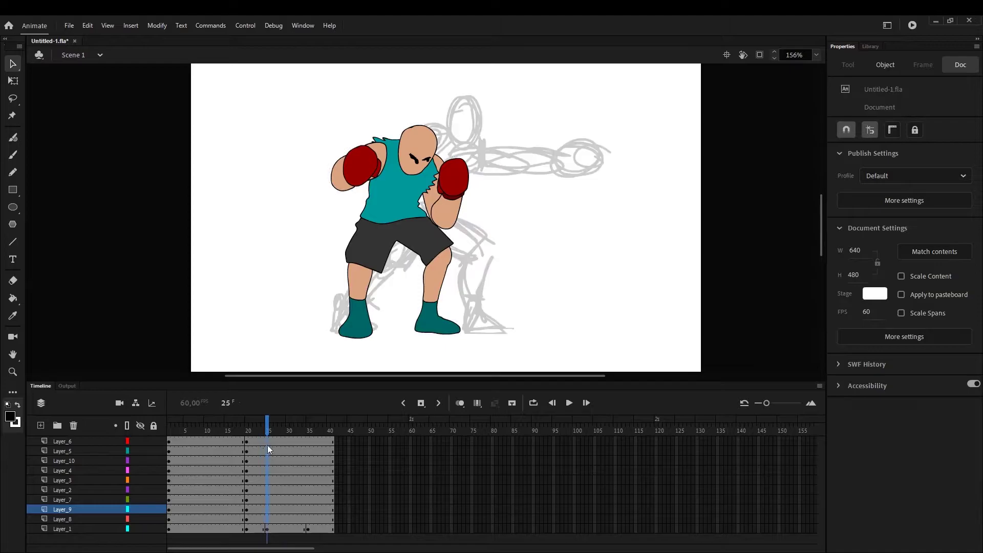
{"action": "right_click", "coordinate": [269, 440]}
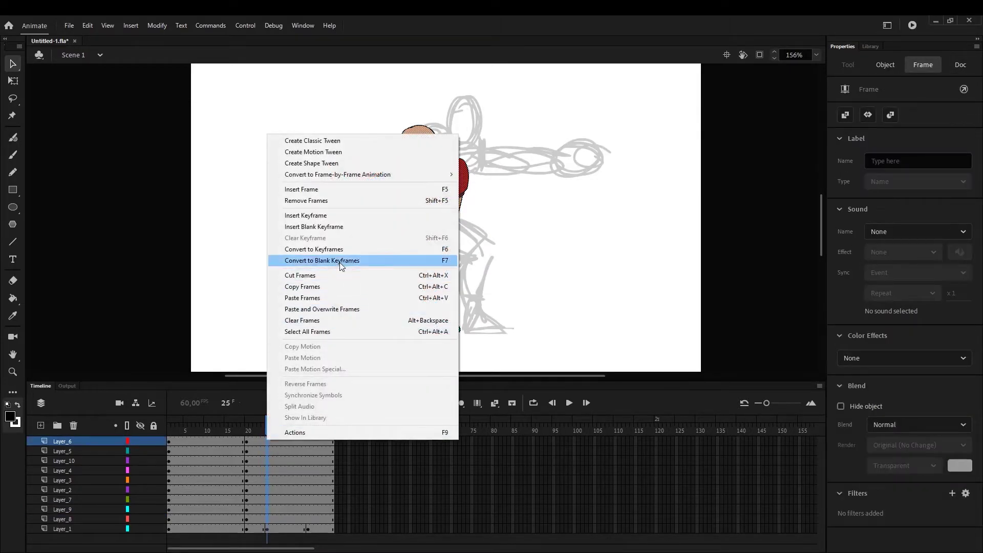
{"action": "left_click", "coordinate": [341, 260]}
{"action": "left_click_drag", "start_coordinate": [259, 433], "coordinate": [256, 434]}
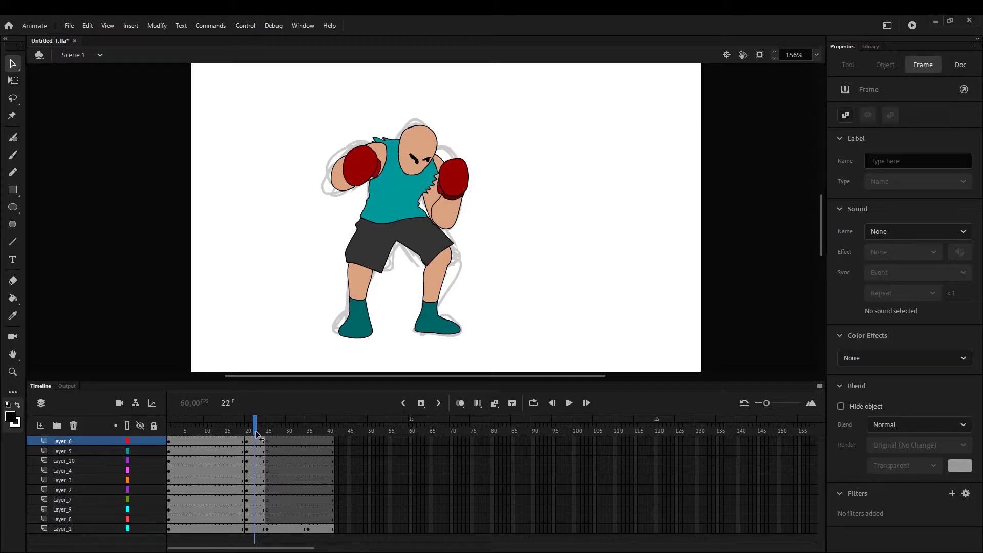
{"action": "left_click", "coordinate": [270, 438]}
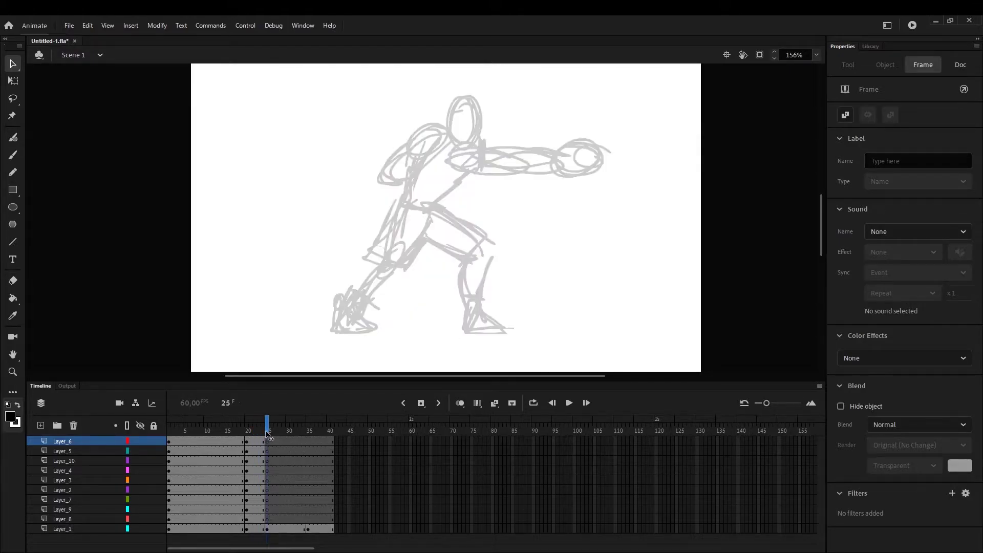
Ink the outline of the punching glove, cuff and forearm in black on Layer_6 at frame 25.
{"action": "left_click", "coordinate": [521, 132]}
{"action": "scroll", "coordinate": [534, 160], "scroll_direction": "up", "scroll_amount": 4}
{"action": "left_click_drag", "start_coordinate": [534, 160], "coordinate": [457, 230]}
{"action": "key", "text": "b"}
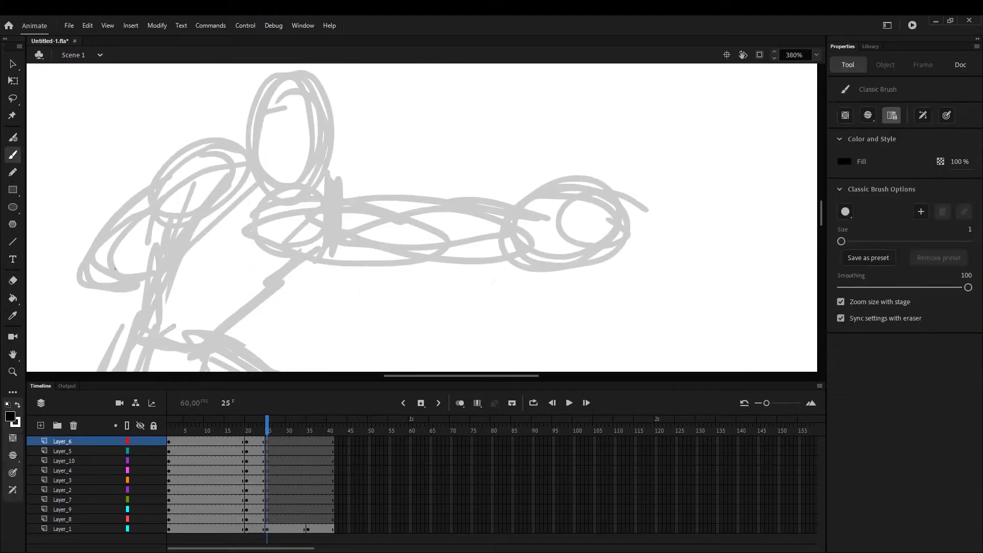
{"action": "left_click_drag", "start_coordinate": [405, 212], "coordinate": [405, 251]}
{"action": "mouse_move", "coordinate": [511, 203]}
{"action": "left_mouse_down"}
{"action": "mouse_move", "coordinate": [617, 256]}
{"action": "mouse_move", "coordinate": [518, 251]}
{"action": "left_mouse_up"}
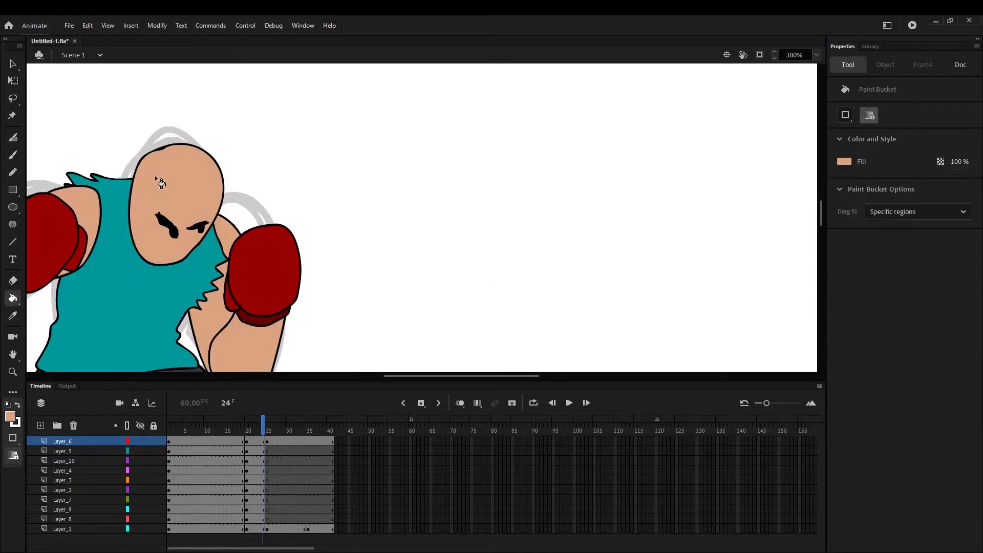
Fill the punching forearm with skin colour, the glove with red and the cuff with dark red sampled from frame 24.
{"action": "key", "text": "period"}
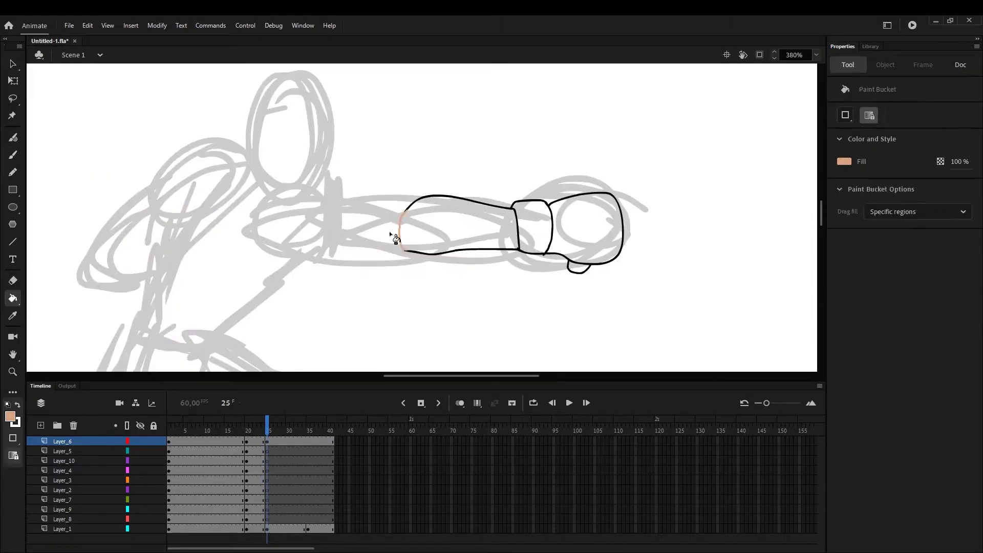
{"action": "key", "text": "comma"}
{"action": "key", "text": "period"}
{"action": "key", "text": "comma"}
{"action": "key", "text": "i"}
{"action": "left_click", "coordinate": [264, 323]}
{"action": "key", "text": "period"}
Ink the punching upper arm in black on Layer_5 at frame 25 and fill it with the sampled skin colour.
{"action": "left_click", "coordinate": [11, 154]}
{"action": "left_click", "coordinate": [9, 416]}
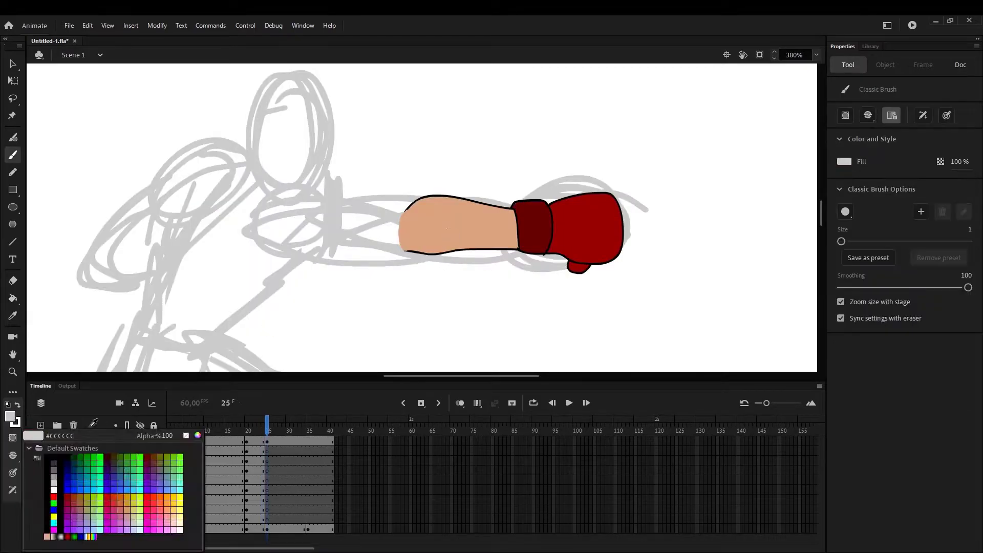
{"action": "left_click", "coordinate": [52, 459]}
{"action": "left_click", "coordinate": [267, 450]}
{"action": "mouse_move", "coordinate": [422, 201]}
{"action": "left_mouse_down"}
{"action": "mouse_move", "coordinate": [413, 256]}
{"action": "mouse_move", "coordinate": [441, 201]}
{"action": "left_mouse_up"}
{"action": "left_click_drag", "start_coordinate": [410, 246], "coordinate": [441, 257]}
{"action": "key", "text": "i"}
{"action": "left_click", "coordinate": [450, 225]}
{"action": "left_click", "coordinate": [327, 225]}
Ink the head with its eye and brow in black on Layer_10 at frame 25 and fill it with skin colour.
{"action": "left_click_drag", "start_coordinate": [328, 225], "coordinate": [517, 215]}
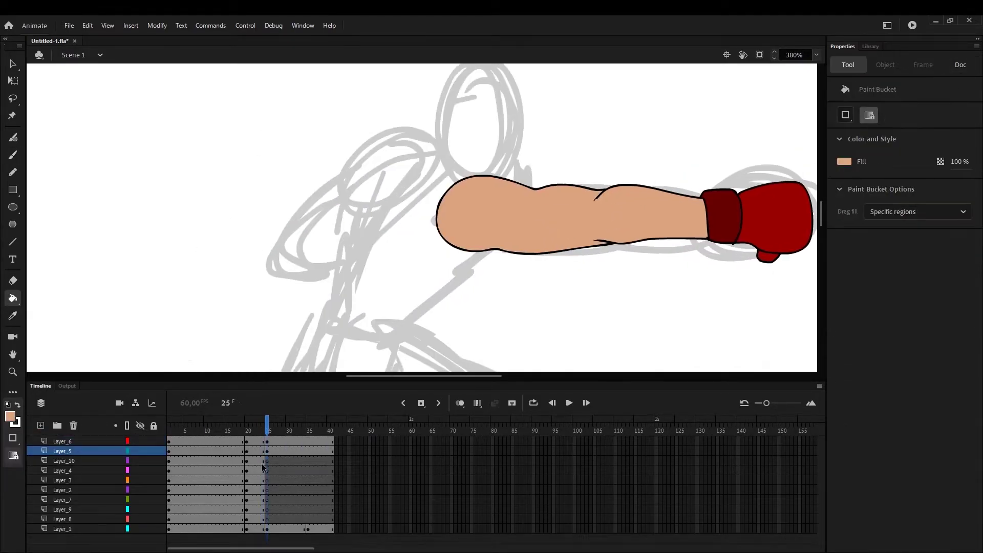
{"action": "left_click", "coordinate": [246, 461]}
{"action": "left_click", "coordinate": [266, 461]}
{"action": "left_click", "coordinate": [12, 155]}
{"action": "left_click", "coordinate": [10, 416]}
{"action": "left_click", "coordinate": [53, 459]}
{"action": "left_click_drag", "start_coordinate": [512, 179], "coordinate": [472, 223]}
{"action": "left_click_drag", "start_coordinate": [439, 120], "coordinate": [502, 205]}
{"action": "mouse_move", "coordinate": [497, 194]}
{"action": "left_mouse_down"}
{"action": "mouse_move", "coordinate": [485, 181]}
{"action": "mouse_move", "coordinate": [447, 179]}
{"action": "left_mouse_up"}
{"action": "key", "text": "i"}
{"action": "left_click", "coordinate": [460, 261]}
{"action": "left_click", "coordinate": [461, 179]}
{"action": "key", "text": "q"}
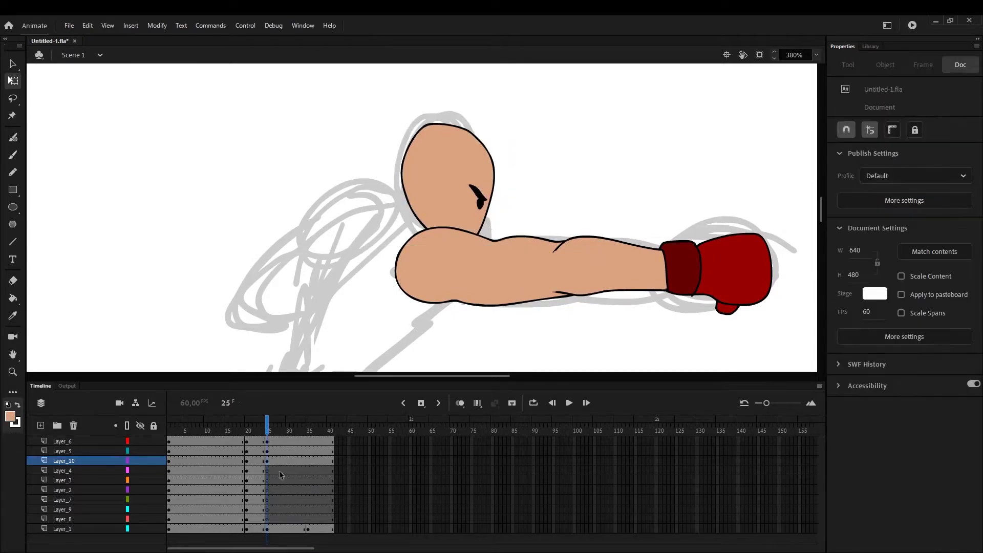
Ink the tank top on Layer_4 at frame 25 and fill it with the teal sampled from frame 24.
{"action": "left_click", "coordinate": [263, 471]}
{"action": "key", "text": "period"}
{"action": "left_click_drag", "start_coordinate": [358, 256], "coordinate": [419, 202]}
{"action": "left_click", "coordinate": [13, 154]}
{"action": "mouse_move", "coordinate": [468, 148]}
{"action": "left_mouse_down"}
{"action": "mouse_move", "coordinate": [390, 153]}
{"action": "mouse_move", "coordinate": [453, 335]}
{"action": "mouse_move", "coordinate": [509, 251]}
{"action": "left_mouse_up"}
{"action": "key", "text": "comma"}
{"action": "key", "text": "i"}
{"action": "left_click", "coordinate": [359, 286]}
{"action": "key", "text": "period"}
{"action": "left_click", "coordinate": [353, 310]}
{"action": "key", "text": "comma"}
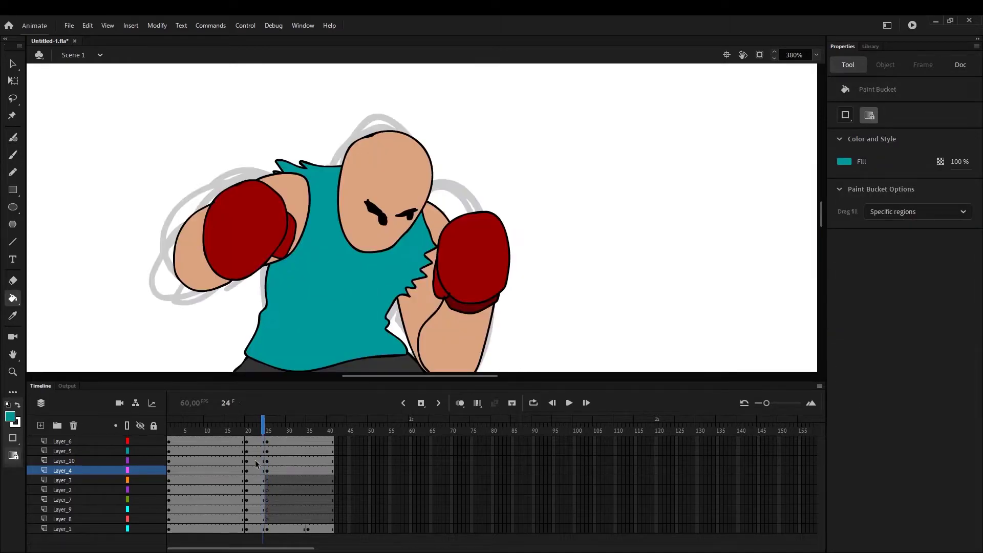
Add a new layer directly above Layer_3 with a blank keyframe at frame 25.
{"action": "left_click", "coordinate": [266, 481]}
{"action": "left_click", "coordinate": [12, 155]}
{"action": "left_click", "coordinate": [41, 426]}
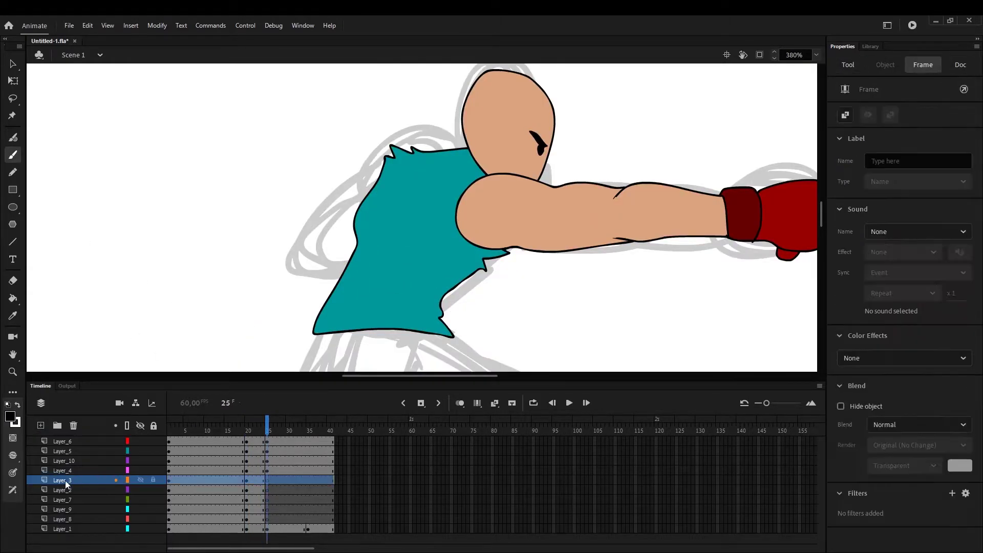
{"action": "left_click", "coordinate": [264, 430]}
{"action": "key", "text": "period"}
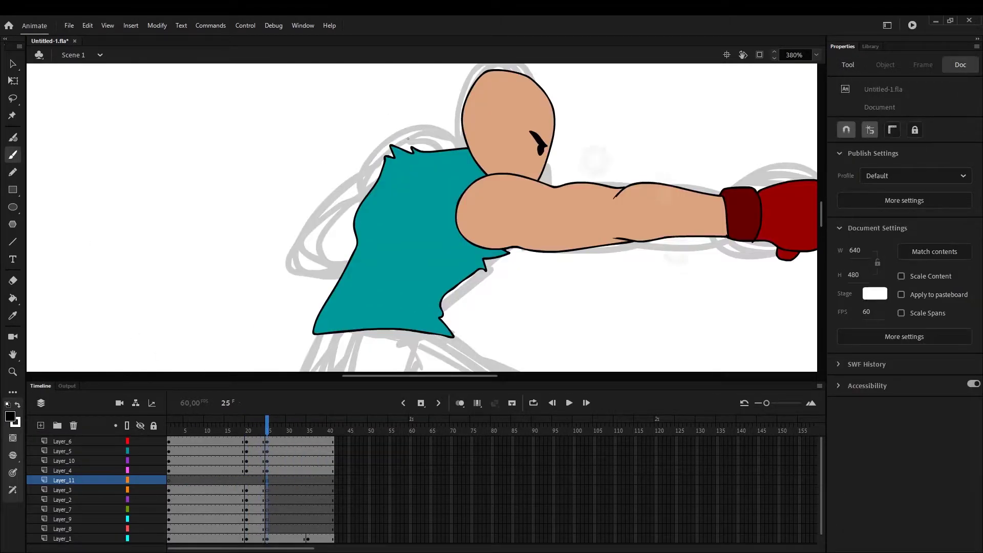
Ink the rear upper arm behind the tank top at frame 25 and fill it with the sampled skin colour.
{"action": "mouse_move", "coordinate": [409, 155]}
{"action": "left_mouse_down"}
{"action": "mouse_move", "coordinate": [310, 233]}
{"action": "mouse_move", "coordinate": [412, 222]}
{"action": "mouse_move", "coordinate": [288, 253]}
{"action": "mouse_move", "coordinate": [420, 225]}
{"action": "left_mouse_up"}
{"action": "key", "text": "ctrl+z"}
{"action": "key", "text": "i"}
{"action": "left_click", "coordinate": [481, 220]}
{"action": "left_click", "coordinate": [333, 225]}
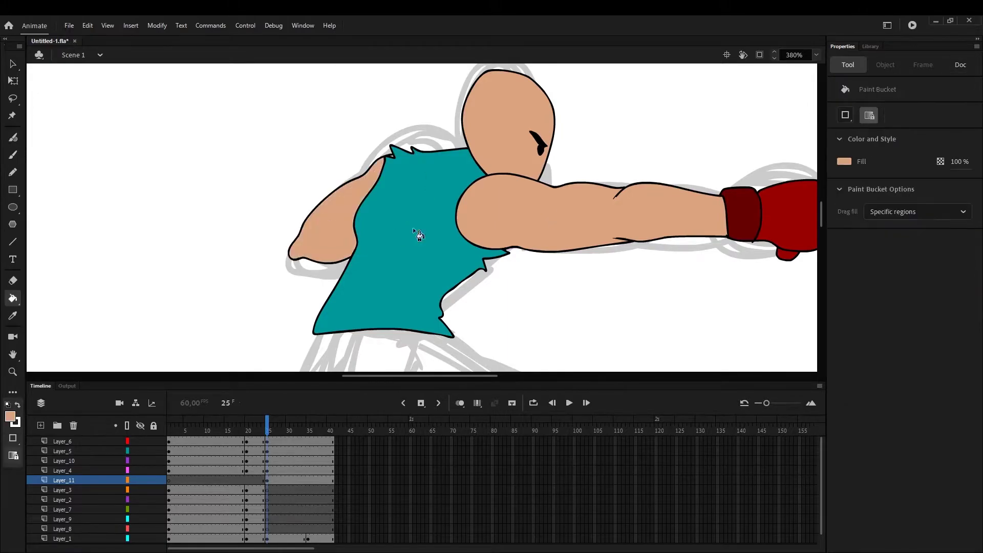
Lock Layer_1 and reshape the rear elbow by lassoing its tip and transforming that piece.
{"action": "key", "text": "l"}
{"action": "left_click_drag", "start_coordinate": [295, 231], "coordinate": [272, 238]}
{"action": "left_click", "coordinate": [153, 538]}
{"action": "key", "text": "q"}
{"action": "scroll", "coordinate": [346, 240], "scroll_direction": "up", "scroll_amount": 5}
{"action": "left_click_drag", "start_coordinate": [204, 223], "coordinate": [193, 223]}
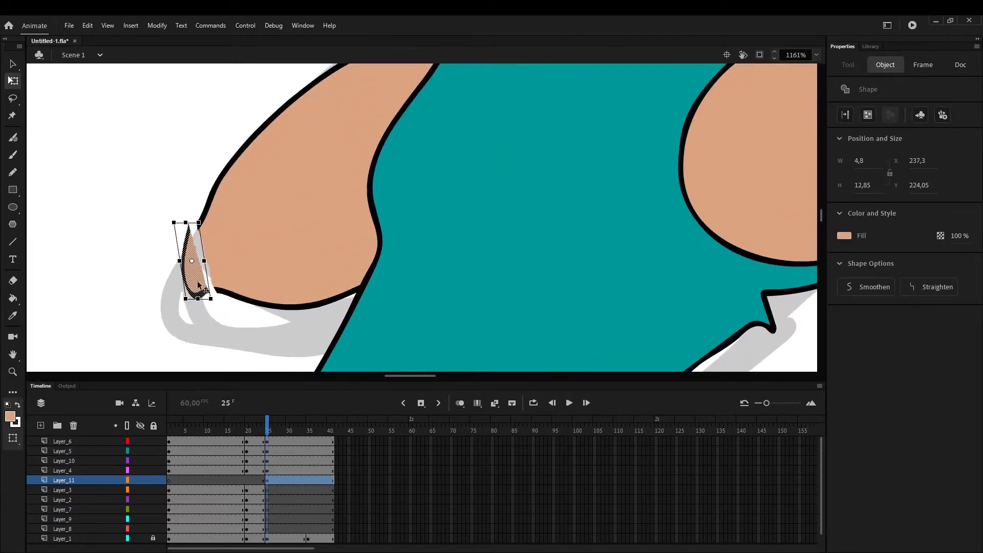
{"action": "left_click_drag", "start_coordinate": [198, 285], "coordinate": [209, 285]}
{"action": "left_click", "coordinate": [154, 231]}
Add a new layer between Layer_11 and Layer_3 with a blank keyframe at frame 25.
{"action": "scroll", "coordinate": [422, 218], "scroll_direction": "down", "scroll_amount": 5}
{"action": "left_click", "coordinate": [268, 491]}
{"action": "key", "text": "ctrl+alt+n"}
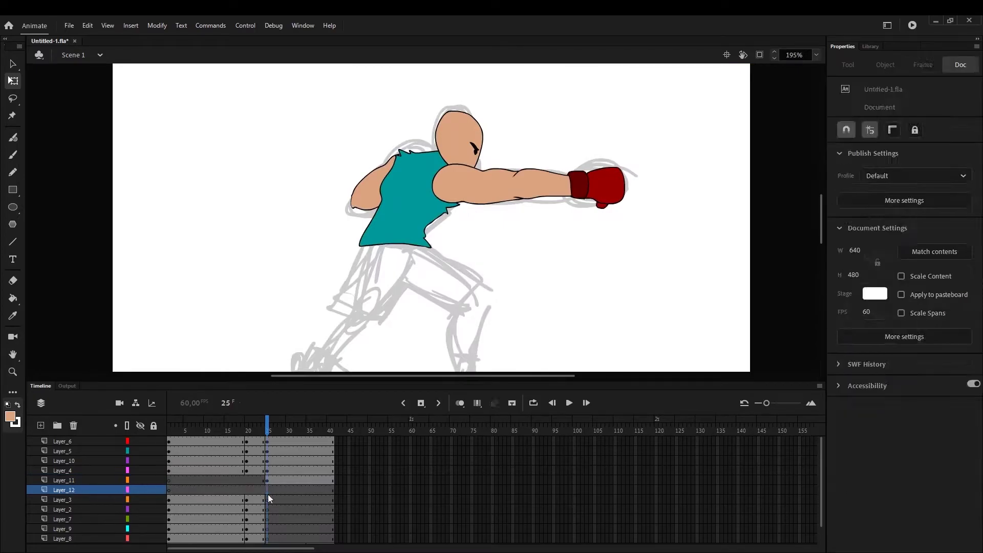
{"action": "key", "text": "F7"}
Hide Layer_4 and Layer_11 and ink the rear forearm, cuff and glove in black on Layer_12 at frame 25.
{"action": "left_click", "coordinate": [12, 154]}
{"action": "left_click", "coordinate": [10, 417]}
{"action": "left_click", "coordinate": [27, 452]}
{"action": "scroll", "coordinate": [410, 159], "scroll_direction": "up", "scroll_amount": 5}
{"action": "scroll", "coordinate": [500, 225], "scroll_direction": "down", "scroll_amount": 4}
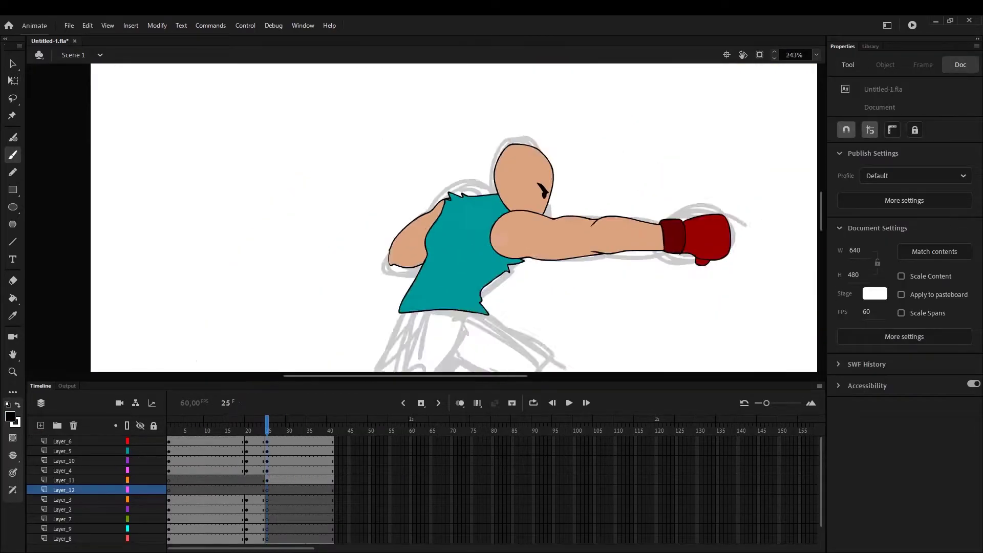
{"action": "scroll", "coordinate": [517, 201], "scroll_direction": "down", "scroll_amount": 1}
{"action": "left_click_drag", "start_coordinate": [141, 440], "coordinate": [140, 471]}
{"action": "left_click_drag", "start_coordinate": [141, 471], "coordinate": [141, 441]}
{"action": "left_click", "coordinate": [267, 490]}
{"action": "scroll", "coordinate": [525, 209], "scroll_direction": "up", "scroll_amount": 5}
{"action": "mouse_move", "coordinate": [305, 207]}
{"action": "left_mouse_down"}
{"action": "mouse_move", "coordinate": [431, 198]}
{"action": "mouse_move", "coordinate": [302, 256]}
{"action": "mouse_move", "coordinate": [363, 250]}
{"action": "left_mouse_up"}
{"action": "left_click_drag", "start_coordinate": [140, 479], "coordinate": [140, 470]}
{"action": "mouse_move", "coordinate": [291, 215]}
{"action": "left_mouse_down"}
{"action": "mouse_move", "coordinate": [180, 320]}
{"action": "mouse_move", "coordinate": [325, 272]}
{"action": "left_mouse_up"}
Fill the rear forearm with skin colour, its glove with the sampled red and its cuff with dark red.
{"action": "left_click", "coordinate": [141, 479]}
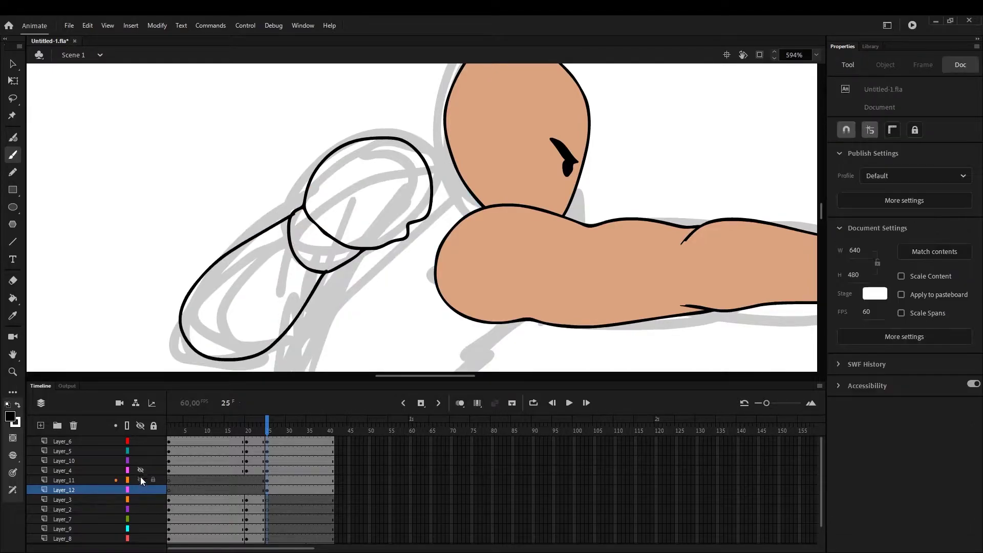
{"action": "left_click", "coordinate": [141, 470]}
{"action": "key", "text": "i"}
{"action": "left_click", "coordinate": [239, 310]}
{"action": "left_click", "coordinate": [215, 341]}
{"action": "left_click_drag", "start_coordinate": [416, 243], "coordinate": [217, 260]}
{"action": "key", "text": "i"}
{"action": "left_click", "coordinate": [747, 279]}
{"action": "left_click", "coordinate": [174, 168]}
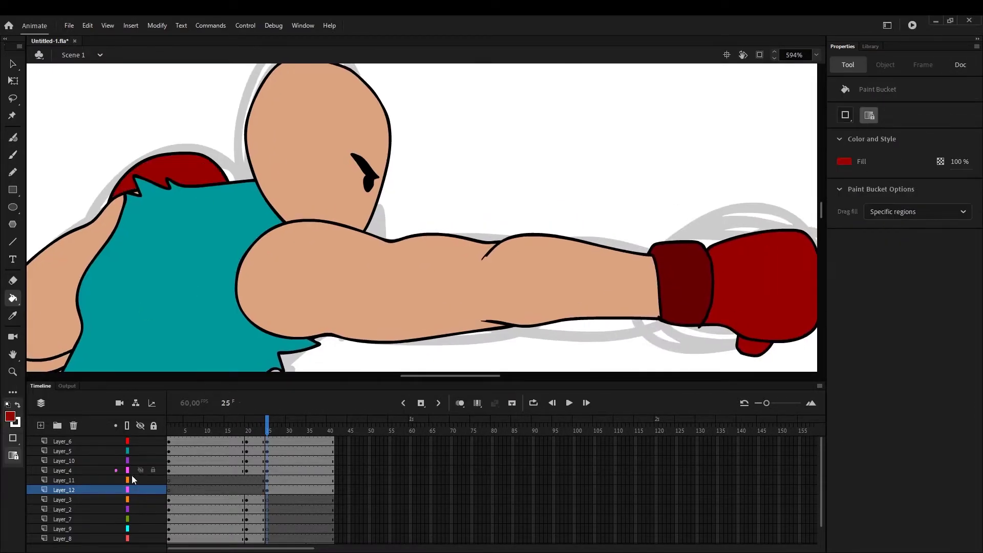
{"action": "left_click_drag", "start_coordinate": [141, 480], "coordinate": [140, 470]}
{"action": "key", "text": "i"}
{"action": "left_click", "coordinate": [683, 281]}
{"action": "left_click", "coordinate": [120, 253]}
Show Layer_4 and Layer_11 again and rotate the rear forearm and glove on Layer_12 at frame 25.
{"action": "left_click_drag", "start_coordinate": [258, 322], "coordinate": [370, 297]}
{"action": "left_click", "coordinate": [267, 490]}
{"action": "left_click_drag", "start_coordinate": [141, 480], "coordinate": [140, 470]}
{"action": "key", "text": "q"}
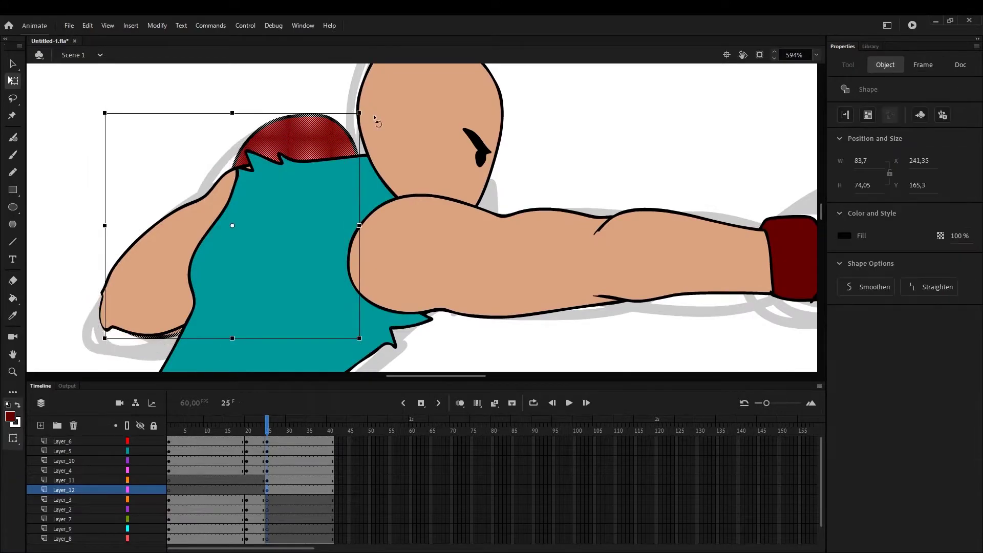
{"action": "left_click_drag", "start_coordinate": [374, 118], "coordinate": [393, 144]}
{"action": "left_click", "coordinate": [533, 184]}
Ink the outline of the shorts below the tank top in black on Layer_7 at frame 25.
{"action": "left_click_drag", "start_coordinate": [410, 358], "coordinate": [536, 68]}
{"action": "scroll", "coordinate": [561, 233], "scroll_direction": "down", "scroll_amount": 5}
{"action": "mouse_move", "coordinate": [197, 427]}
{"action": "left_mouse_down"}
{"action": "mouse_move", "coordinate": [274, 458]}
{"action": "mouse_move", "coordinate": [261, 459]}
{"action": "left_mouse_up"}
{"action": "double_click", "coordinate": [140, 509]}
{"action": "left_click", "coordinate": [140, 518]}
{"action": "left_click", "coordinate": [141, 518]}
{"action": "left_click", "coordinate": [266, 518]}
{"action": "scroll", "coordinate": [550, 220], "scroll_direction": "up", "scroll_amount": 5}
{"action": "key", "text": "b"}
{"action": "left_click", "coordinate": [11, 417]}
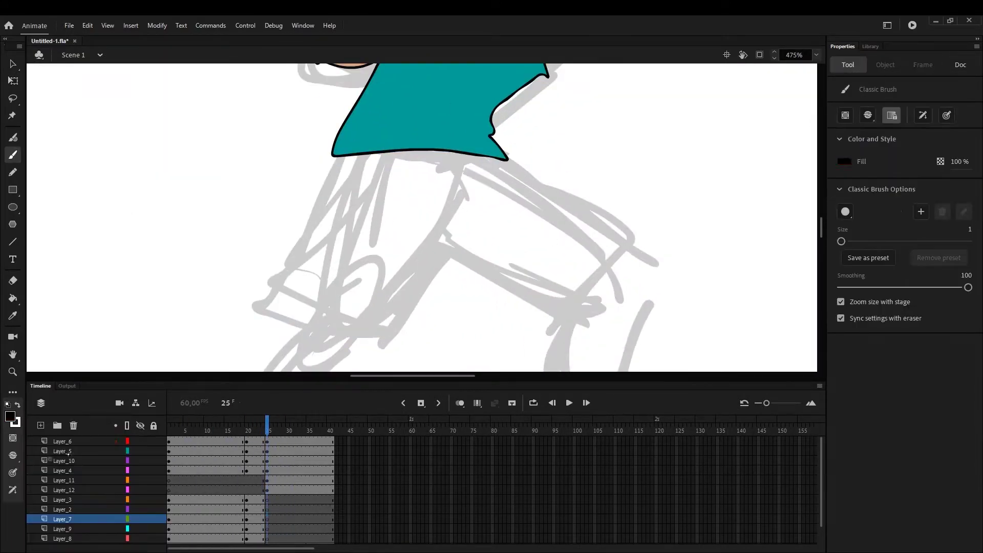
{"action": "mouse_move", "coordinate": [340, 151]}
{"action": "left_mouse_down"}
{"action": "mouse_move", "coordinate": [323, 244]}
{"action": "mouse_move", "coordinate": [611, 239]}
{"action": "mouse_move", "coordinate": [421, 128]}
{"action": "left_mouse_up"}
Fill the shorts on Layer_7 at frame 25 with the dark grey sampled from the previous pose.
{"action": "key", "text": "comma"}
{"action": "key", "text": "i"}
{"action": "left_click", "coordinate": [262, 261]}
{"action": "key", "text": "period"}
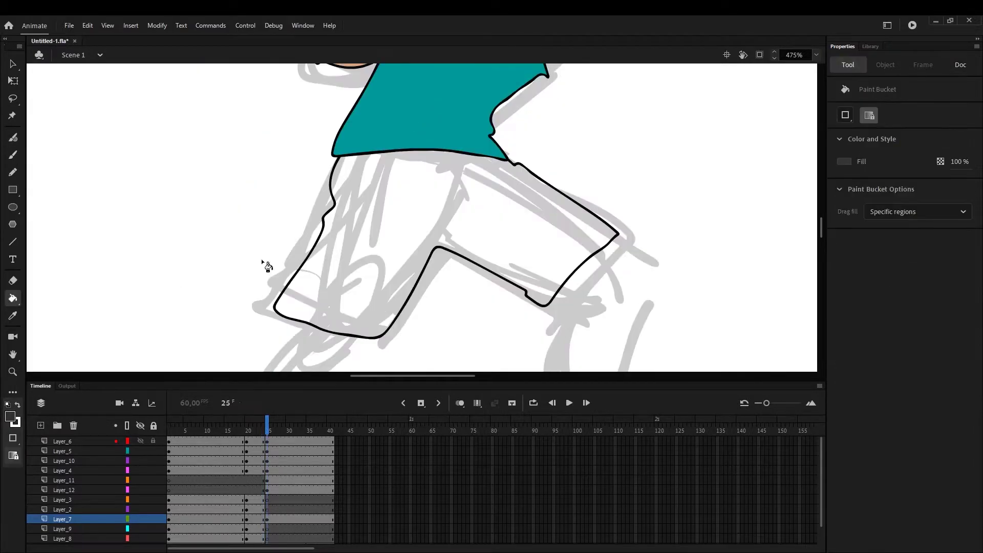
{"action": "left_click", "coordinate": [359, 240]}
Ink the outline of the front leg below the shorts in black on Layer_9 at frame 25.
{"action": "left_click_drag", "start_coordinate": [420, 308], "coordinate": [281, 139]}
{"action": "scroll", "coordinate": [287, 496], "scroll_direction": "down", "scroll_amount": 1}
{"action": "key", "text": "comma"}
{"action": "left_click", "coordinate": [92, 519]}
{"action": "key", "text": "period"}
{"action": "key", "text": "b"}
{"action": "left_click", "coordinate": [10, 416]}
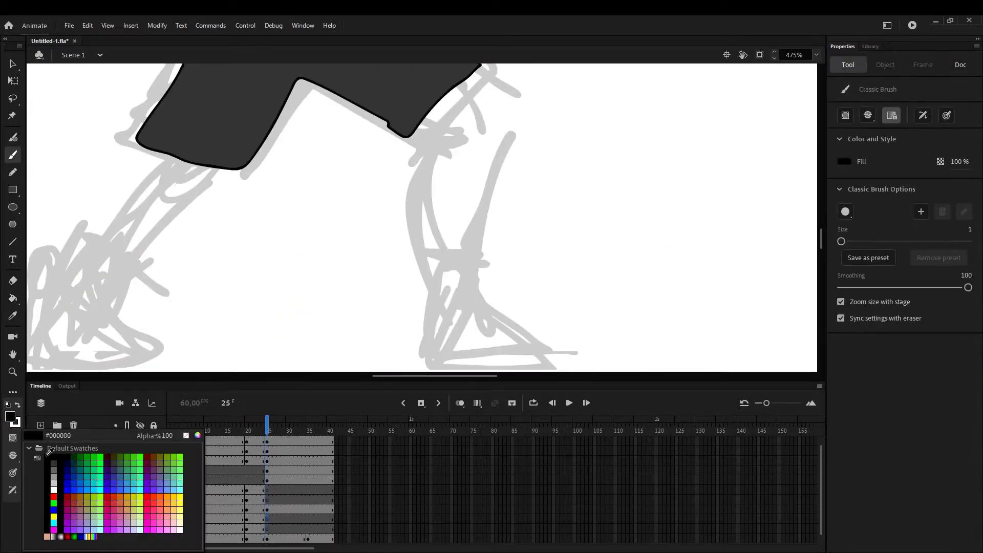
{"action": "left_click", "coordinate": [47, 455]}
{"action": "left_click_drag", "start_coordinate": [358, 179], "coordinate": [373, 228]}
{"action": "mouse_move", "coordinate": [455, 99]}
{"action": "left_mouse_down"}
{"action": "mouse_move", "coordinate": [486, 115]}
{"action": "mouse_move", "coordinate": [450, 311]}
{"action": "mouse_move", "coordinate": [463, 192]}
{"action": "left_mouse_up"}
{"action": "key", "text": "ctrl+z"}
{"action": "mouse_move", "coordinate": [419, 148]}
{"action": "left_mouse_down"}
{"action": "mouse_move", "coordinate": [530, 179]}
{"action": "mouse_move", "coordinate": [399, 95]}
{"action": "left_mouse_up"}
{"action": "right_click", "coordinate": [397, 136]}
{"action": "key", "text": "Escape"}
{"action": "key", "text": "ctrl+z"}
{"action": "key", "text": "ctrl+z"}
{"action": "mouse_move", "coordinate": [410, 157]}
{"action": "left_mouse_down"}
{"action": "mouse_move", "coordinate": [452, 181]}
{"action": "mouse_move", "coordinate": [523, 150]}
{"action": "left_mouse_up"}
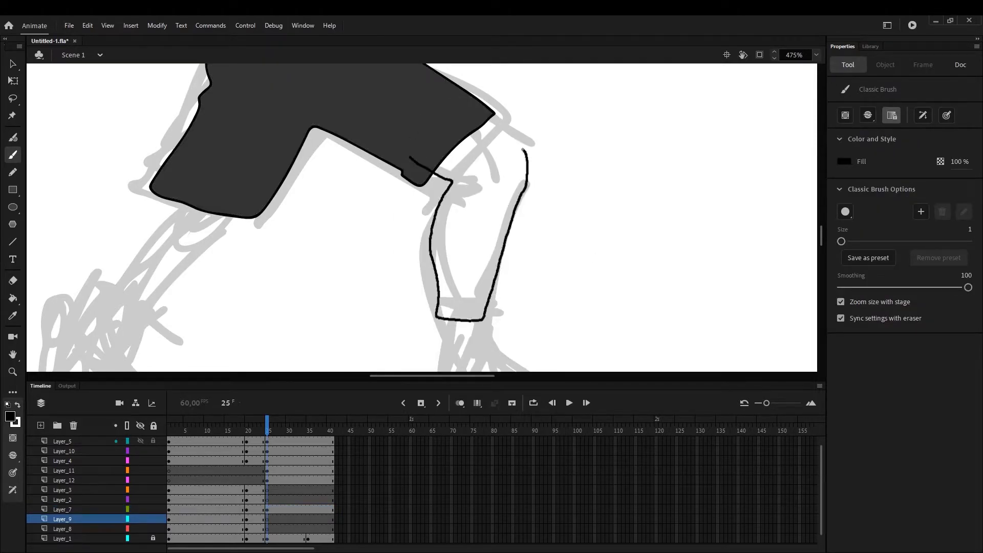
Ink the outline of the front shoe below the ankle in black on Layer_9 at frame 25.
{"action": "scroll", "coordinate": [512, 204], "scroll_direction": "down", "scroll_amount": 3}
{"action": "mouse_move", "coordinate": [424, 197]}
{"action": "left_mouse_down"}
{"action": "mouse_move", "coordinate": [530, 276]}
{"action": "mouse_move", "coordinate": [475, 207]}
{"action": "mouse_move", "coordinate": [401, 267]}
{"action": "mouse_move", "coordinate": [474, 196]}
{"action": "left_mouse_up"}
{"action": "key", "text": "comma"}
{"action": "key", "text": "period"}
{"action": "key", "text": "ctrl+z"}
{"action": "key", "text": "comma"}
{"action": "key", "text": "period"}
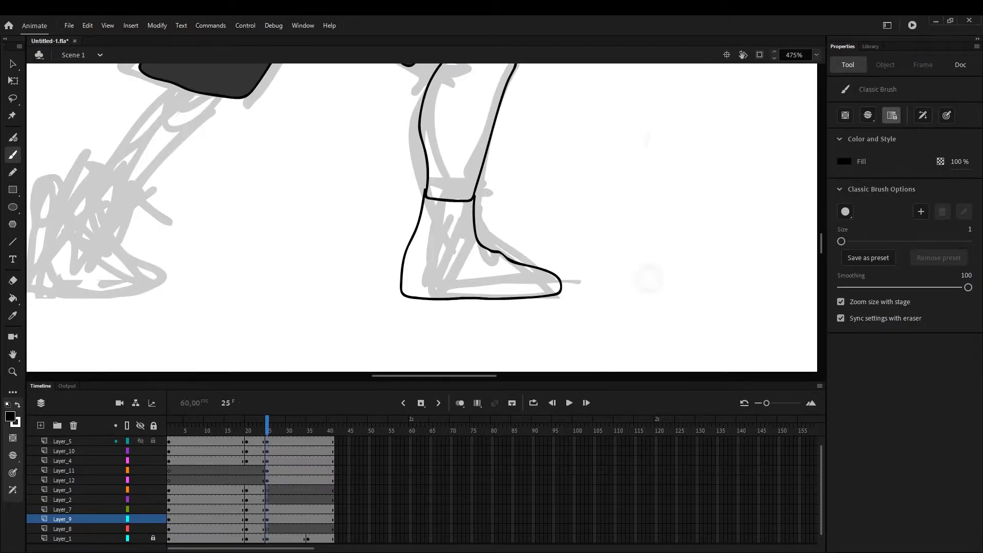
Fill the front leg with the skin colour and its shoe with the dark teal sampled from the previous pose.
{"action": "scroll", "coordinate": [488, 359], "scroll_direction": "down", "scroll_amount": 3}
{"action": "key", "text": "comma"}
{"action": "left_click", "coordinate": [15, 315]}
{"action": "left_click", "coordinate": [402, 248]}
{"action": "key", "text": "period"}
{"action": "left_click", "coordinate": [481, 235]}
{"action": "left_click", "coordinate": [15, 314]}
{"action": "left_click", "coordinate": [406, 314]}
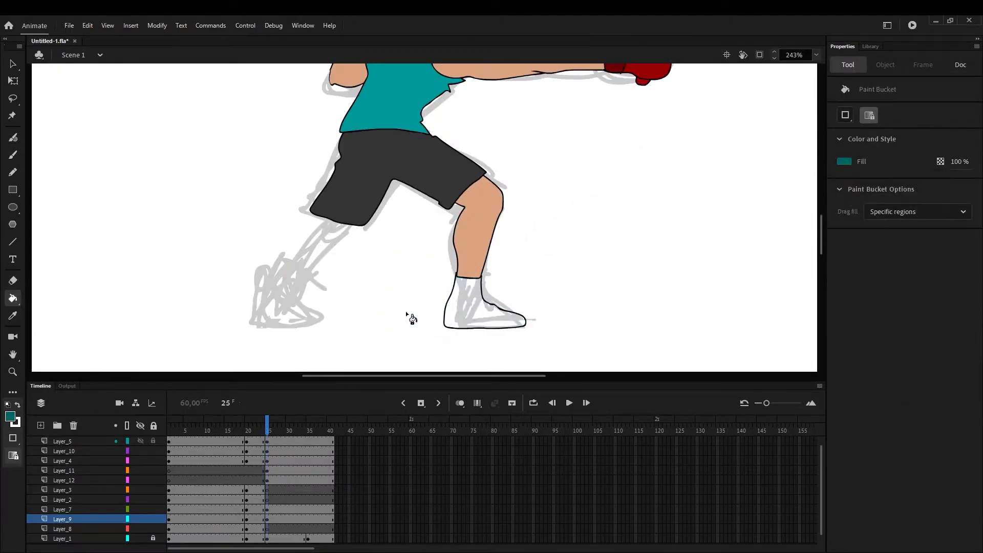
{"action": "left_click", "coordinate": [484, 307]}
Ink the outlines of the rear leg and its shoe in black on Layer_8 at frame 25.
{"action": "left_click", "coordinate": [62, 529]}
{"action": "left_click", "coordinate": [13, 155]}
{"action": "scroll", "coordinate": [267, 313], "scroll_direction": "up", "scroll_amount": 3}
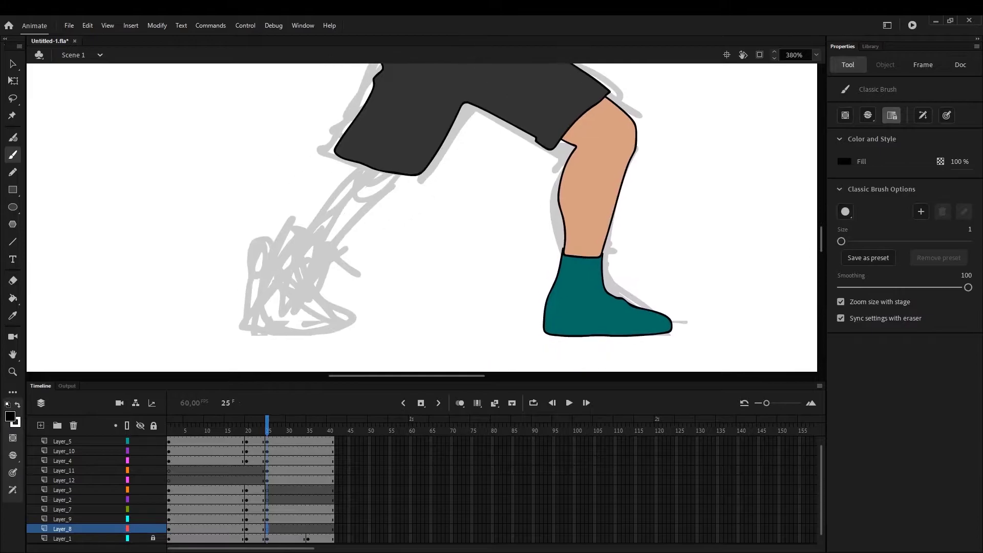
{"action": "left_click_drag", "start_coordinate": [288, 250], "coordinate": [412, 174]}
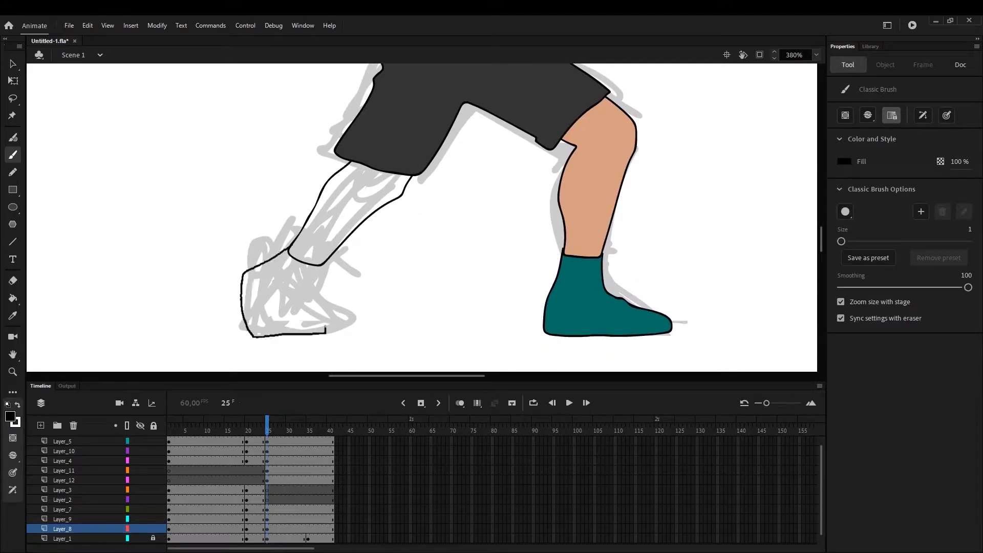
{"action": "left_click_drag", "start_coordinate": [289, 248], "coordinate": [321, 265]}
Fill the rear shoe with the front shoe's dark teal and the rear leg with the front leg's skin colour.
{"action": "left_click", "coordinate": [12, 314]}
{"action": "left_click", "coordinate": [574, 307]}
{"action": "left_click", "coordinate": [286, 302]}
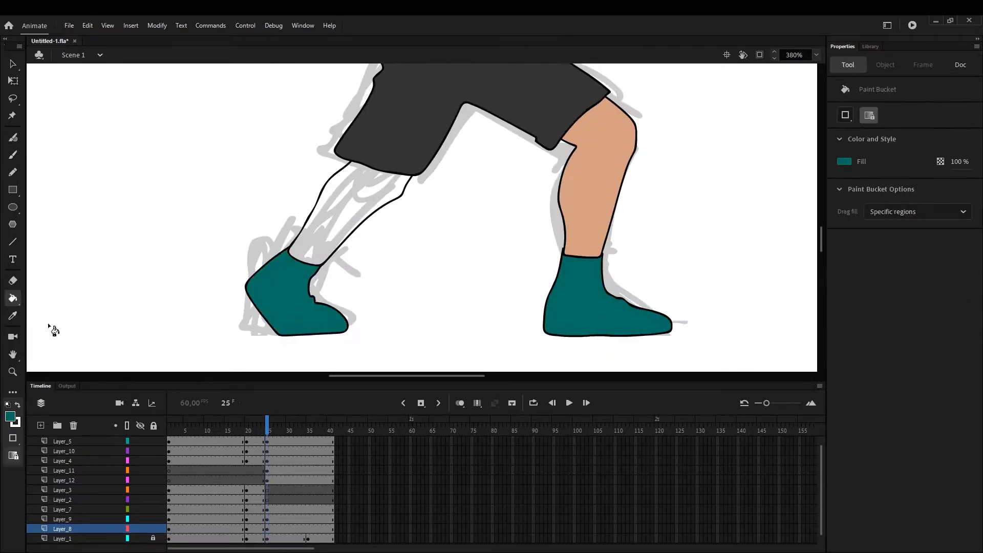
{"action": "left_click", "coordinate": [13, 315]}
{"action": "left_click", "coordinate": [589, 205]}
{"action": "left_click", "coordinate": [359, 210]}
Enlarge the timeline area and delete the rough sketch layer, Layer_1.
{"action": "key", "text": "q"}
{"action": "left_click", "coordinate": [268, 527]}
{"action": "key", "text": "Escape"}
{"action": "scroll", "coordinate": [437, 353], "scroll_direction": "down", "scroll_amount": 4}
{"action": "left_click_drag", "start_coordinate": [266, 425], "coordinate": [238, 425]}
{"action": "left_click_drag", "start_coordinate": [333, 381], "coordinate": [333, 356]}
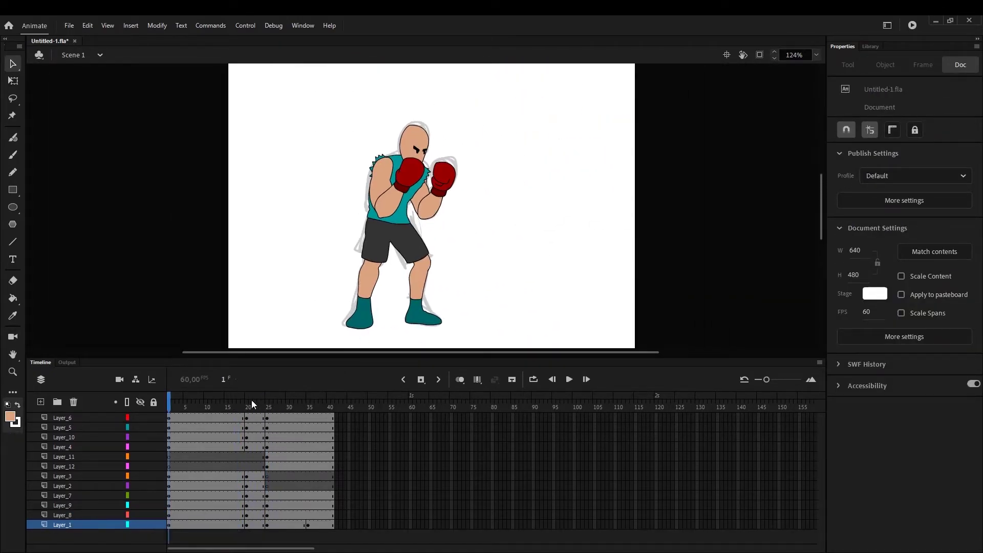
{"action": "left_click_drag", "start_coordinate": [260, 407], "coordinate": [232, 415]}
{"action": "left_click", "coordinate": [78, 526]}
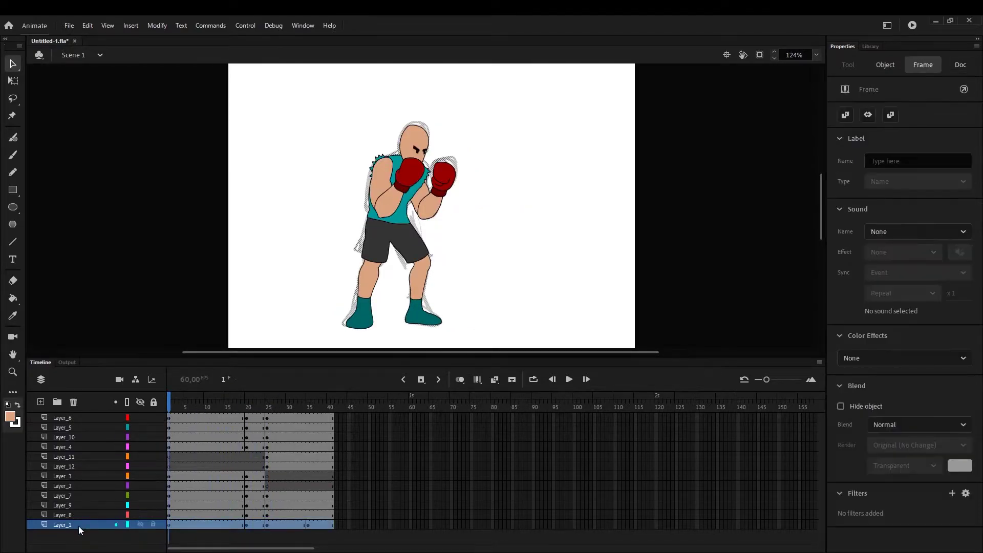
{"action": "left_click", "coordinate": [73, 403]}
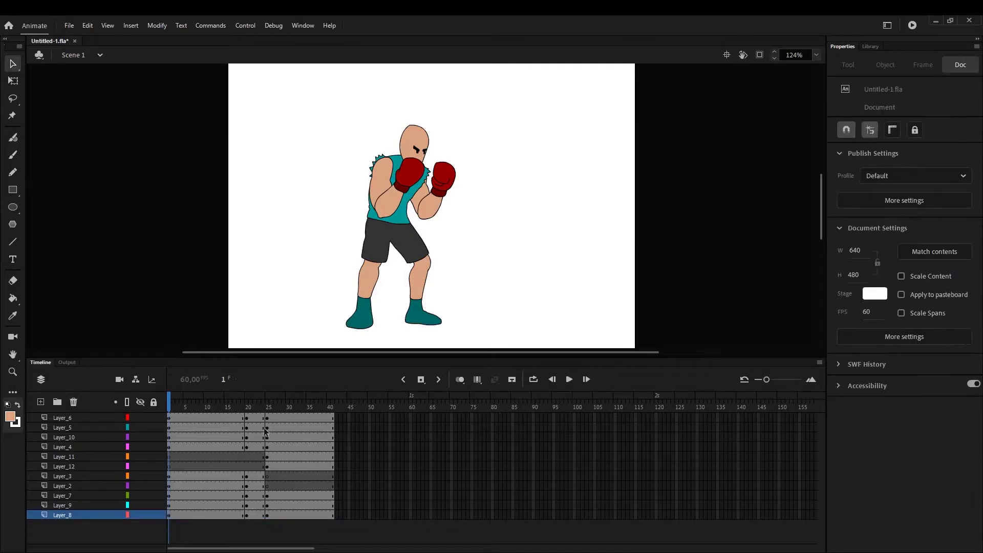
Scrub through the coloured key poses from frame 20 to frame 41.
{"action": "left_click", "coordinate": [246, 401]}
{"action": "left_click_drag", "start_coordinate": [247, 401], "coordinate": [265, 410]}
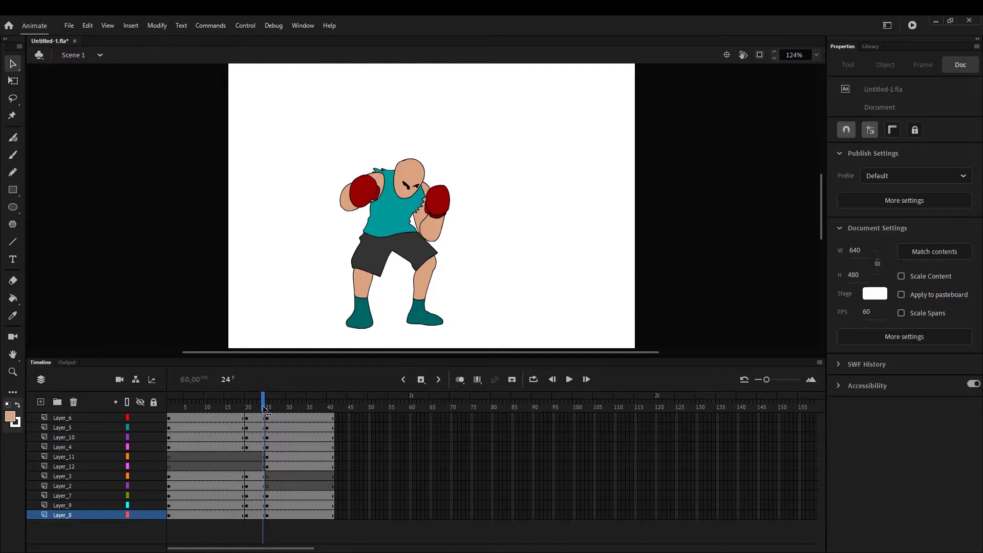
{"action": "left_click_drag", "start_coordinate": [265, 410], "coordinate": [270, 412]}
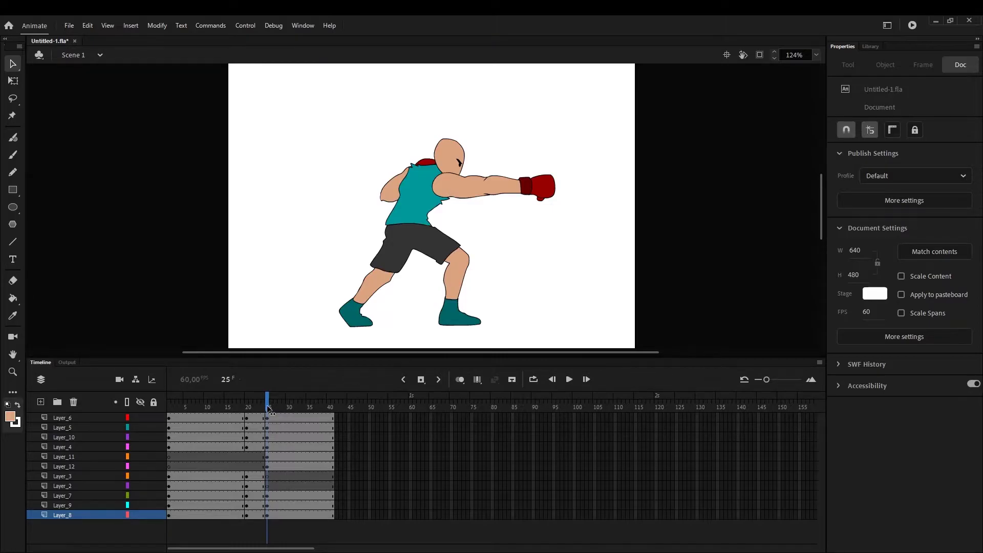
{"action": "left_click_drag", "start_coordinate": [270, 410], "coordinate": [338, 429]}
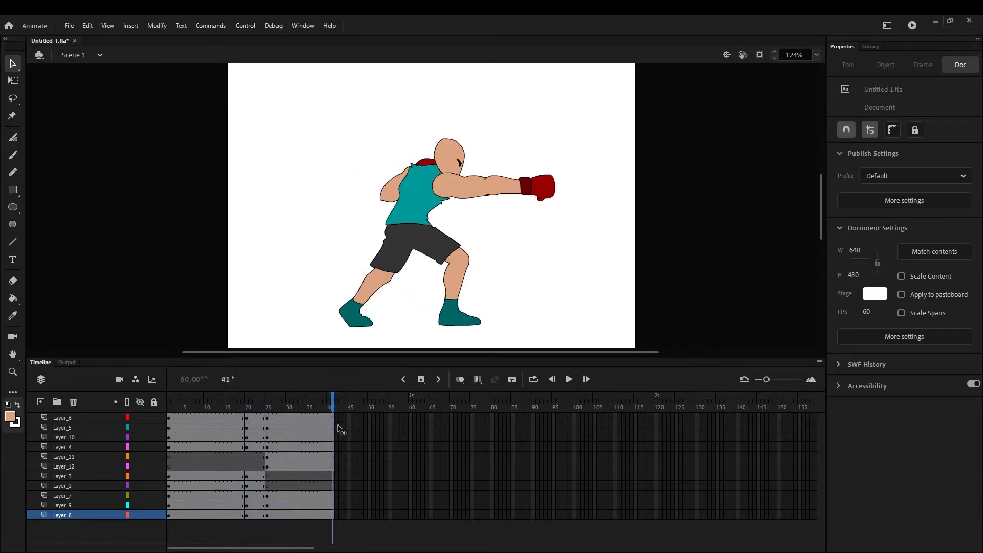
Copy frame 1 of Layer_6, Layer_5, Layer_10 and Layer_4 and paste it at frame 42 on the same layers.
{"action": "left_click", "coordinate": [169, 419]}
{"action": "left_click", "coordinate": [169, 446]}
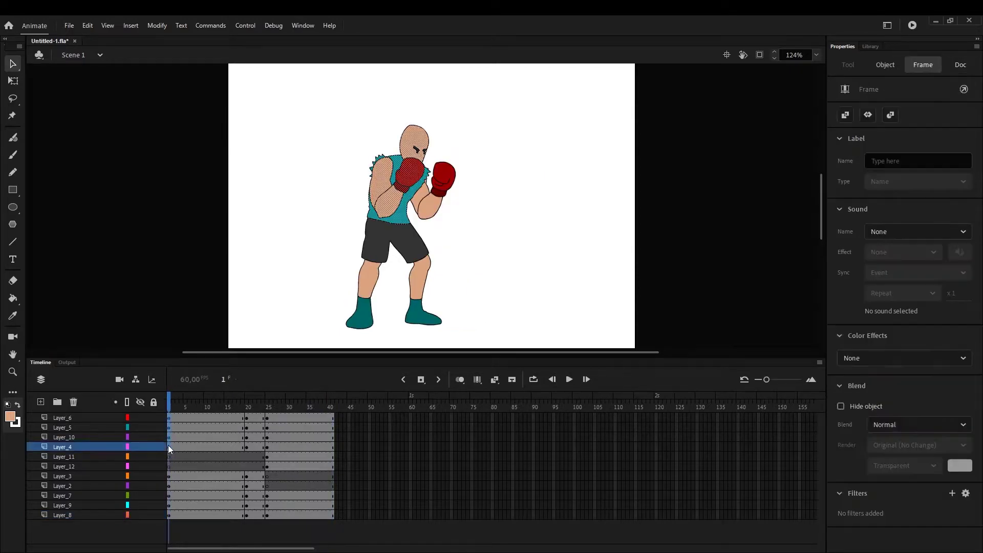
{"action": "right_click", "coordinate": [169, 445]}
{"action": "left_click", "coordinate": [271, 292]}
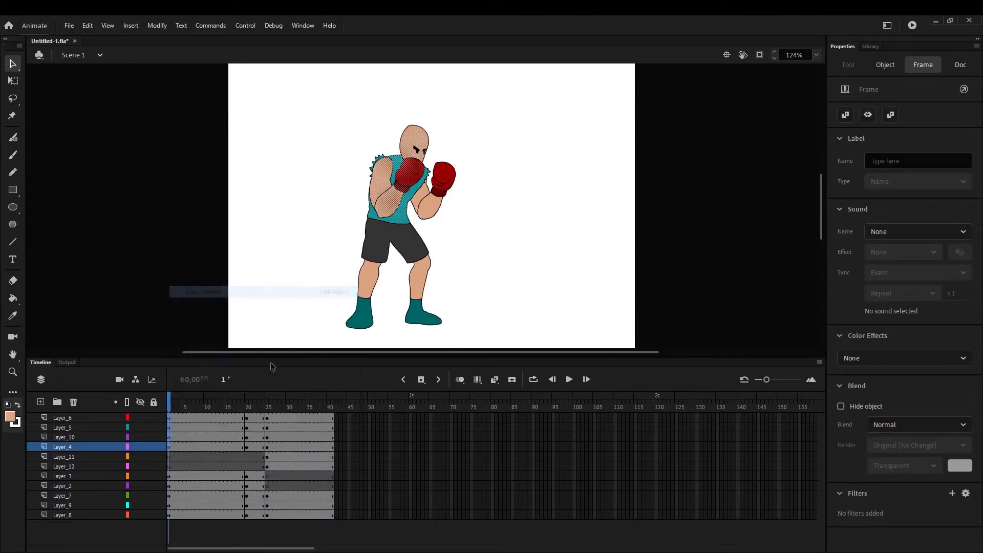
{"action": "left_click", "coordinate": [334, 417]}
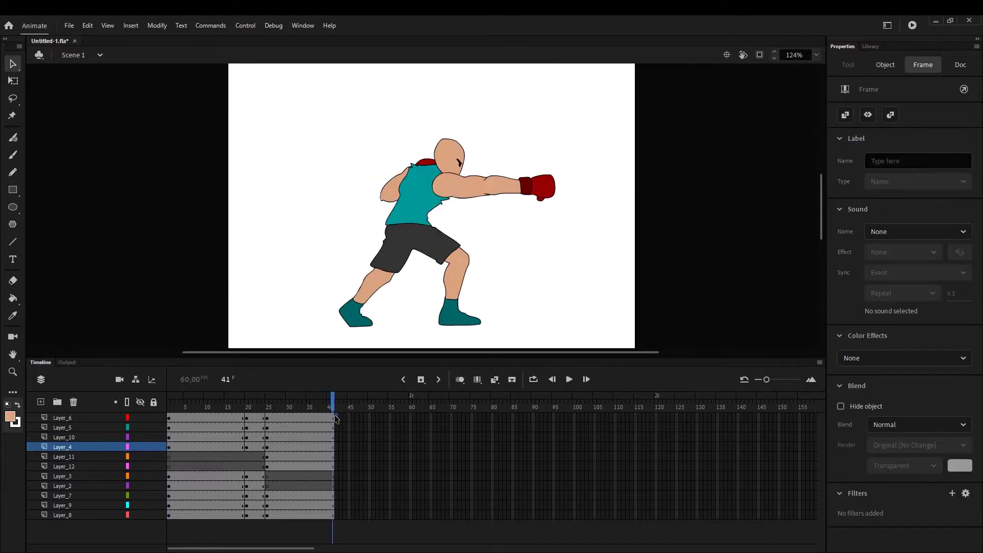
{"action": "right_click", "coordinate": [336, 445]}
{"action": "left_click", "coordinate": [374, 302]}
Copy frame 1 of Layer_3, Layer_2, Layer_7, Layer_9 and Layer_8 and paste it at frame 42 on the same layers.
{"action": "left_click", "coordinate": [169, 477]}
{"action": "left_click", "coordinate": [168, 512]}
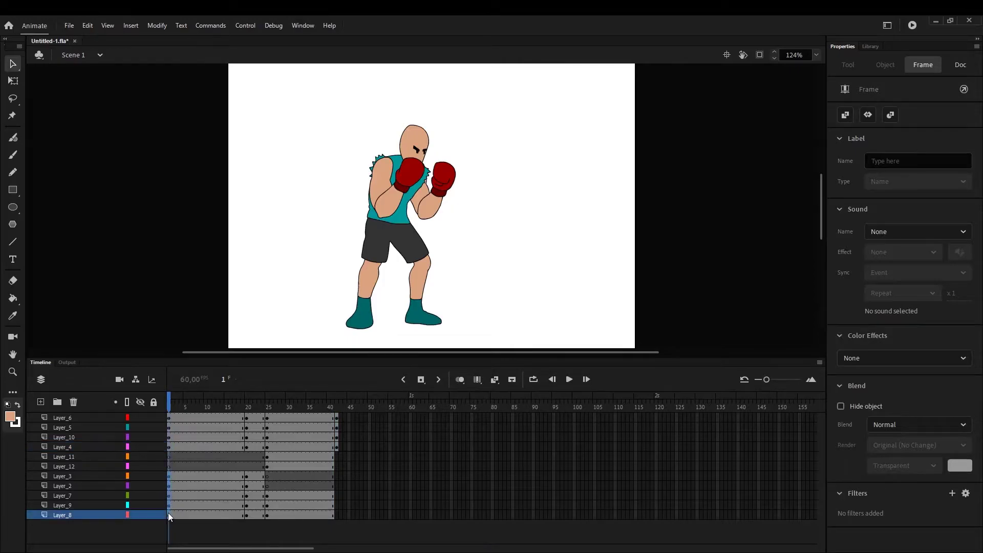
{"action": "right_click", "coordinate": [168, 512]}
{"action": "left_click", "coordinate": [205, 403]}
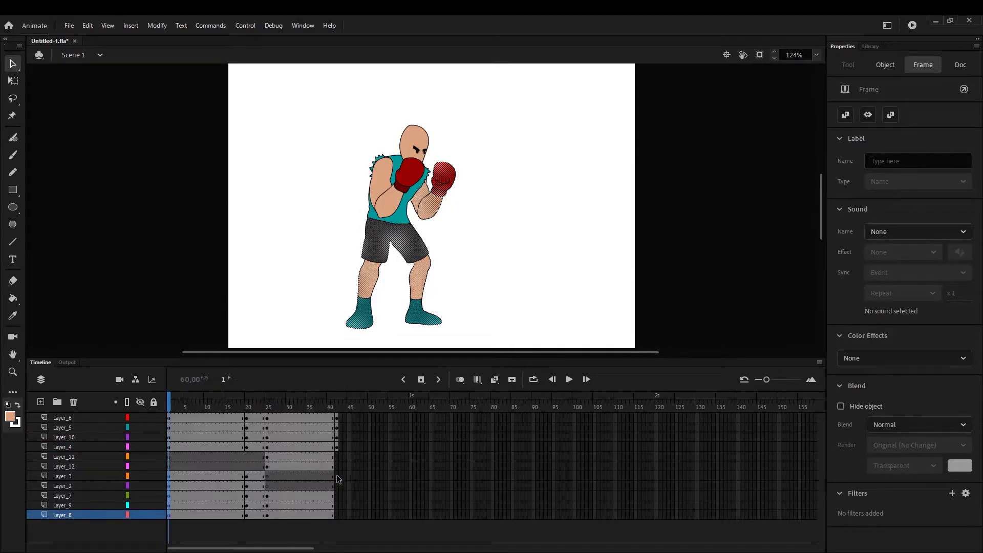
{"action": "left_click_drag", "start_coordinate": [336, 475], "coordinate": [338, 514]}
{"action": "right_click", "coordinate": [337, 514]}
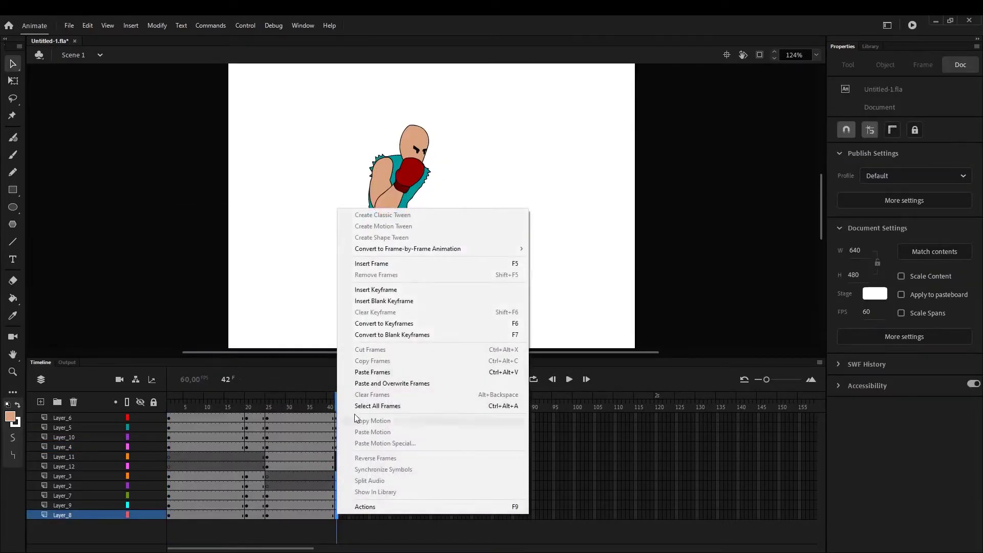
{"action": "left_click", "coordinate": [360, 371]}
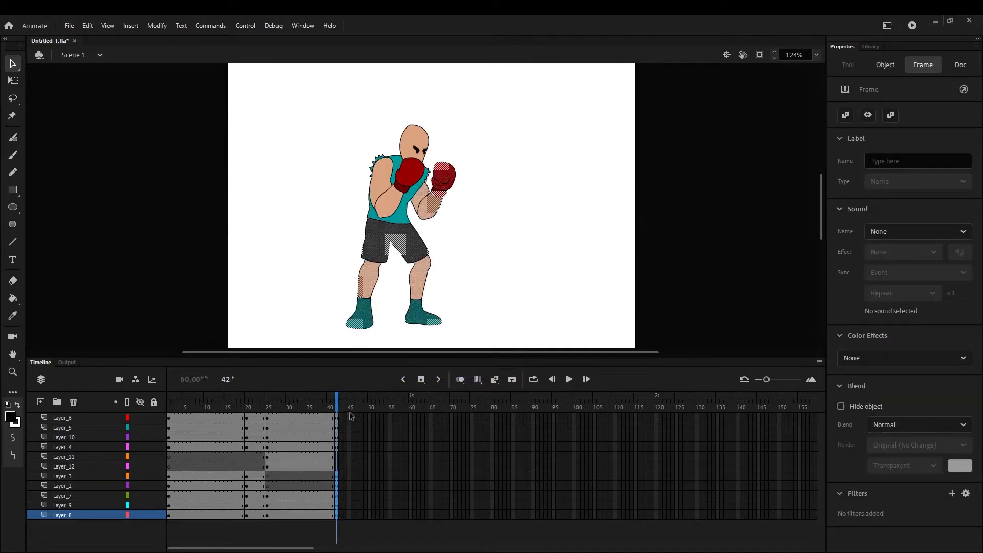
Extend Layer_6, Layer_5, Layer_10 and Layer_4 to frame 50 by inserting frames.
{"action": "left_click", "coordinate": [370, 419]}
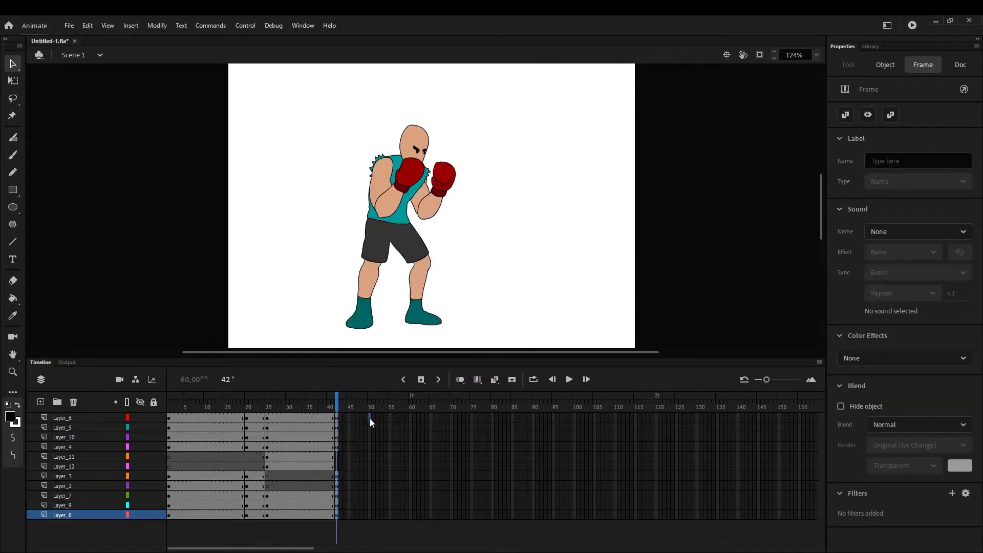
{"action": "right_click", "coordinate": [370, 447]}
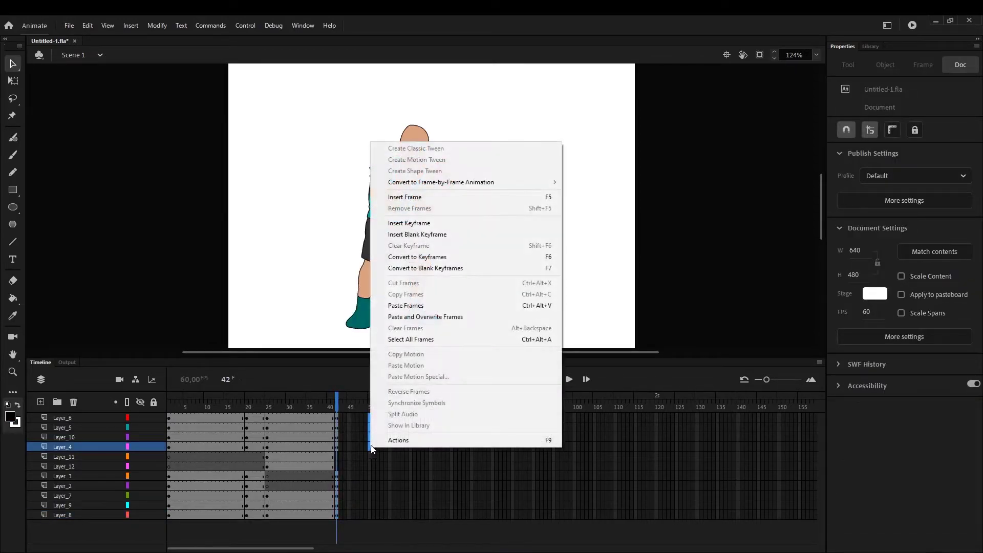
{"action": "left_click", "coordinate": [405, 197]}
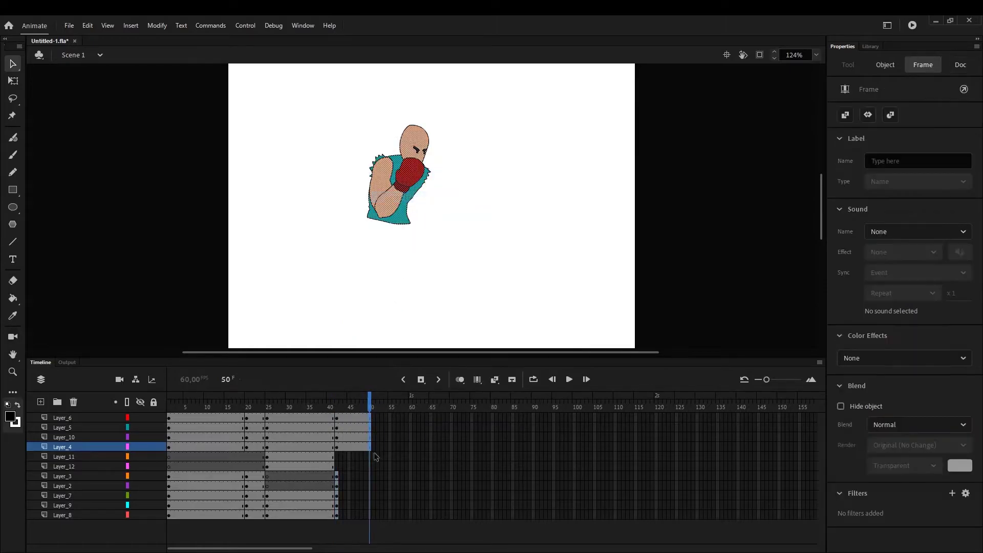
Convert frame 42 of Layer_11 and Layer_12 to blank keyframes.
{"action": "left_click", "coordinate": [338, 464]}
{"action": "right_click", "coordinate": [338, 465]}
{"action": "left_click", "coordinate": [387, 286]}
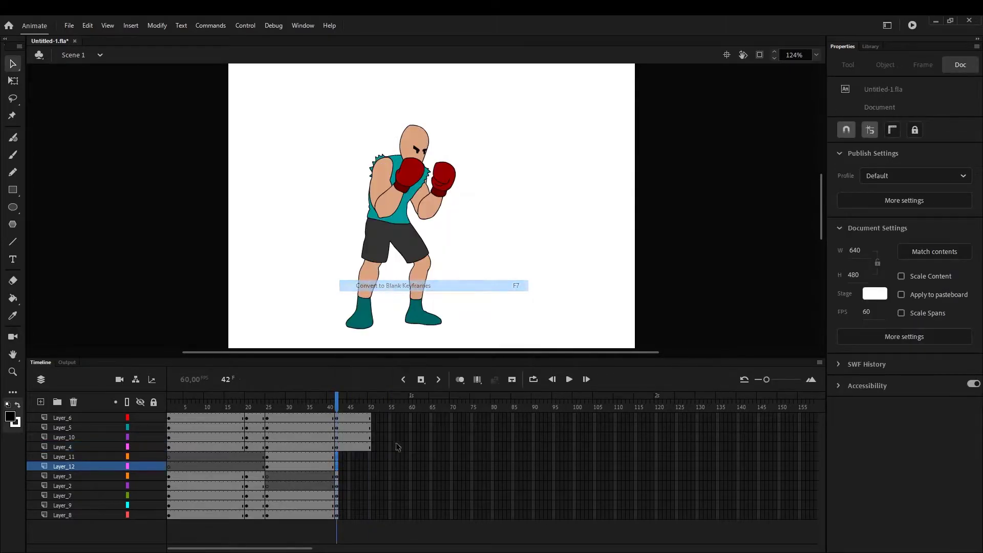
Extend Layer_3, Layer_2, Layer_7, Layer_9 and Layer_8 to frame 50 with regular frames, undoing the inserted keyframes.
{"action": "left_click_drag", "start_coordinate": [367, 472], "coordinate": [370, 516]}
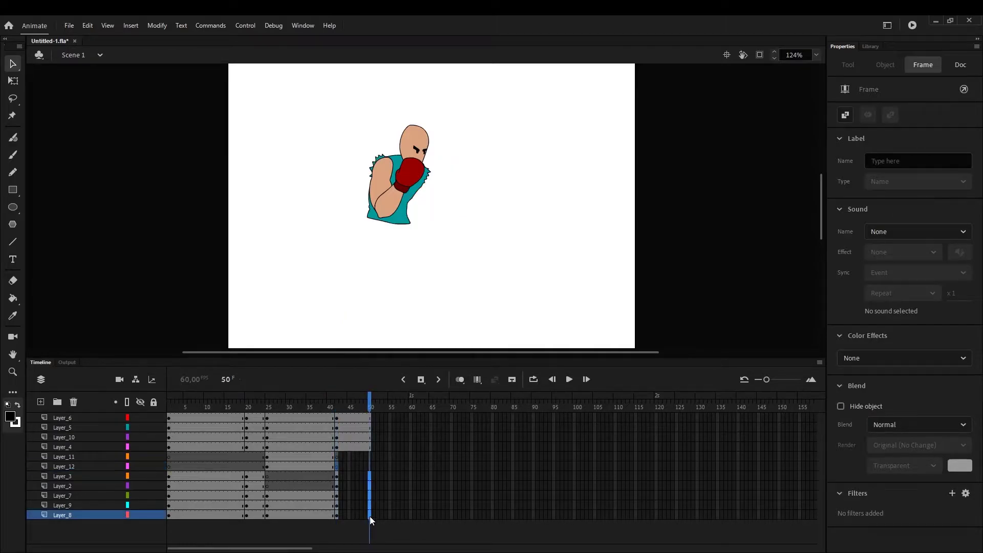
{"action": "right_click", "coordinate": [370, 516]}
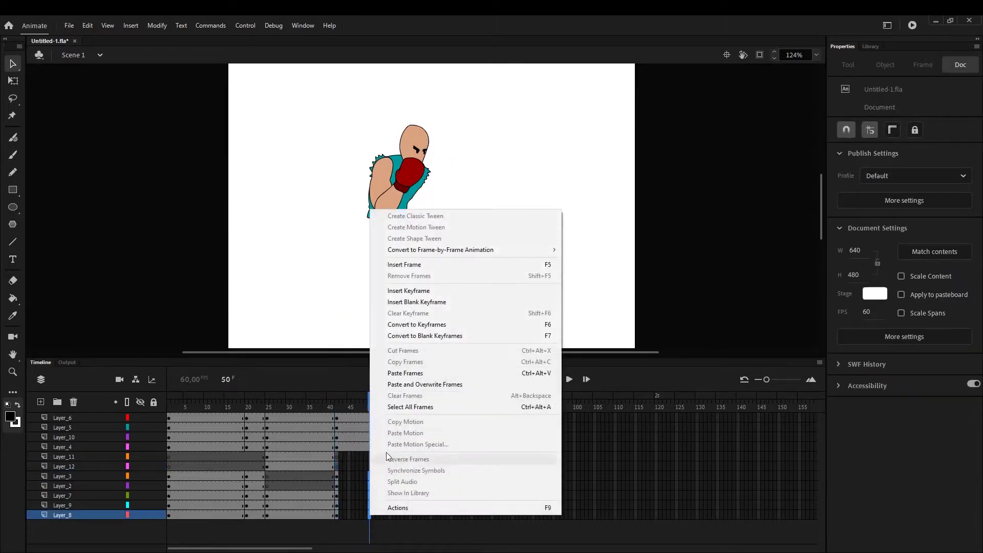
{"action": "left_click", "coordinate": [414, 291]}
{"action": "key", "text": "ctrl+z"}
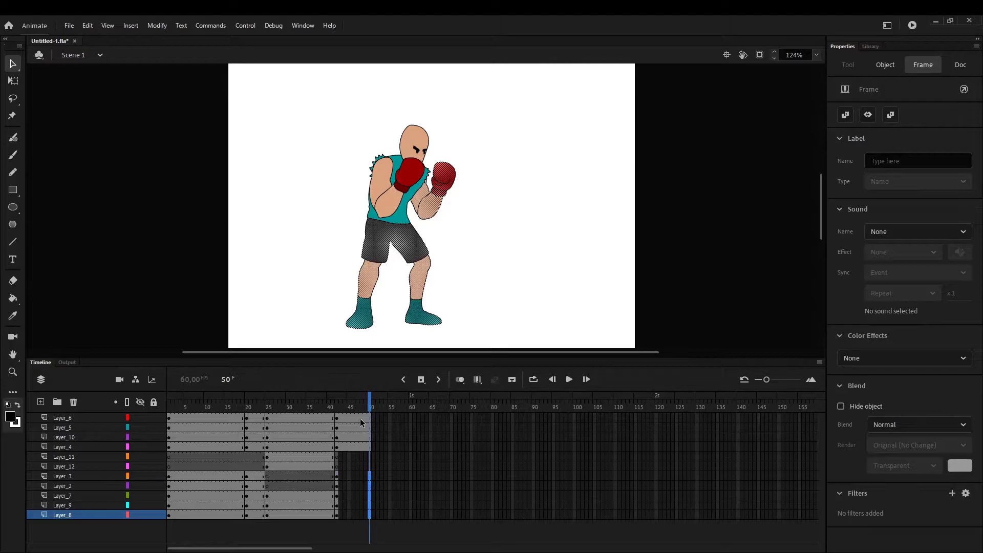
{"action": "right_click", "coordinate": [367, 480]}
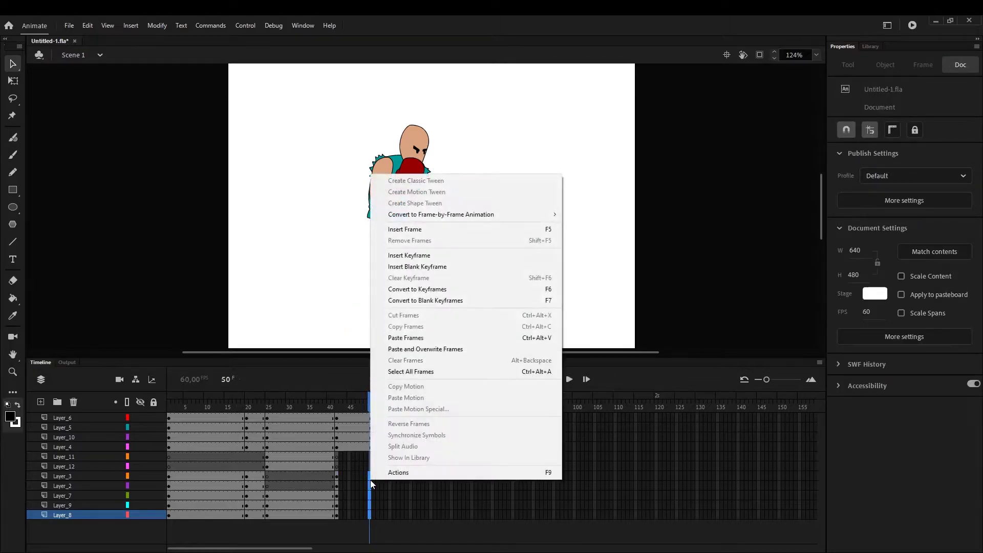
{"action": "left_click", "coordinate": [401, 228]}
Scrub the timeline back to frame 1, then test the movie and close the preview.
{"action": "left_click_drag", "start_coordinate": [351, 408], "coordinate": [333, 408]}
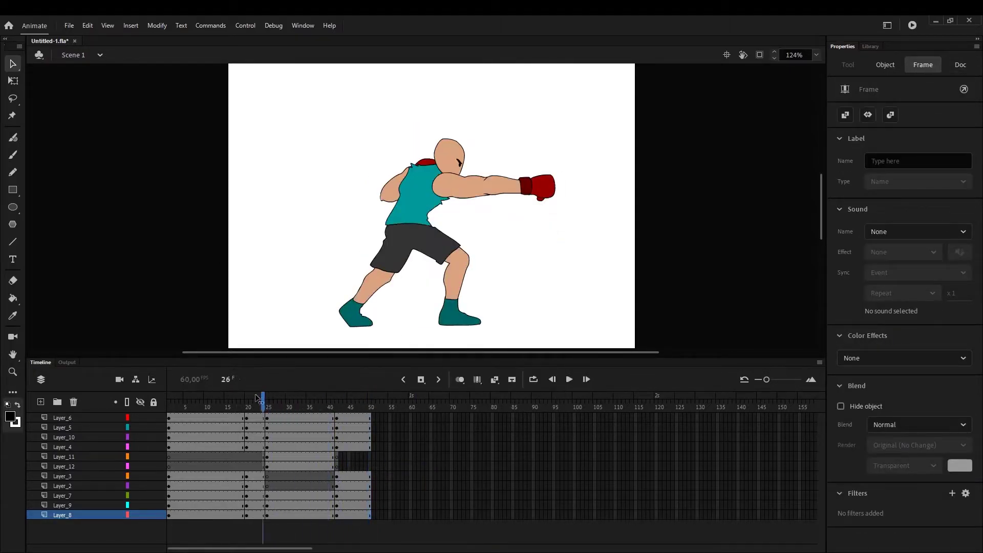
{"action": "left_click_drag", "start_coordinate": [257, 397], "coordinate": [196, 393]}
{"action": "left_click_drag", "start_coordinate": [239, 426], "coordinate": [170, 450]}
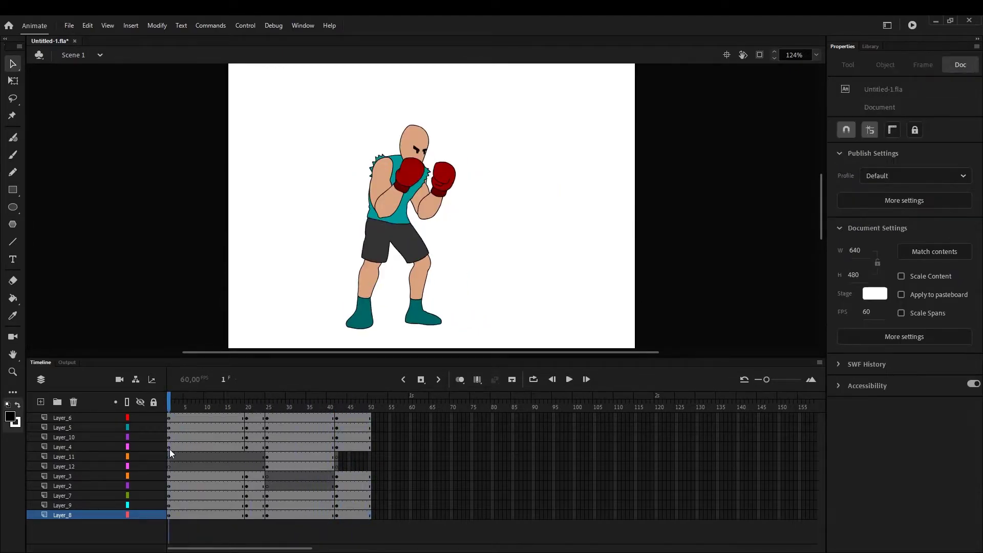
{"action": "key", "text": "ctrl+Return"}
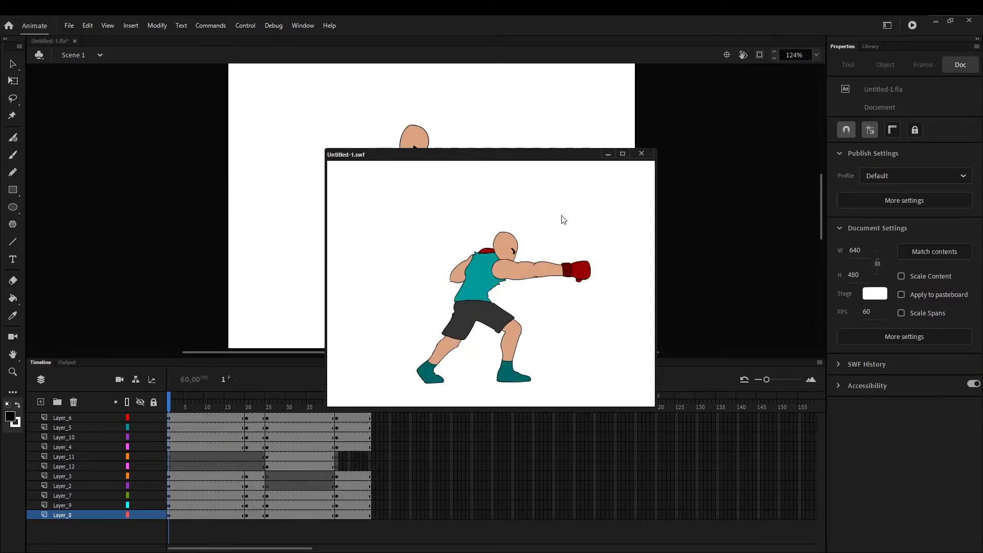
{"action": "left_click", "coordinate": [641, 154]}
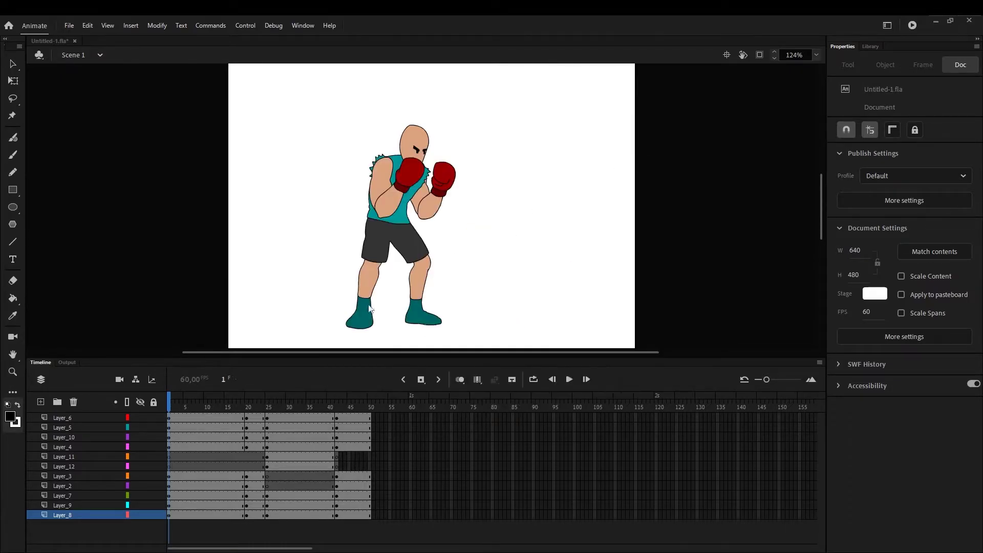
Insert two frames at frames 23–24 across all layers to lengthen the wind-up pose.
{"action": "left_click_drag", "start_coordinate": [261, 418], "coordinate": [260, 450]}
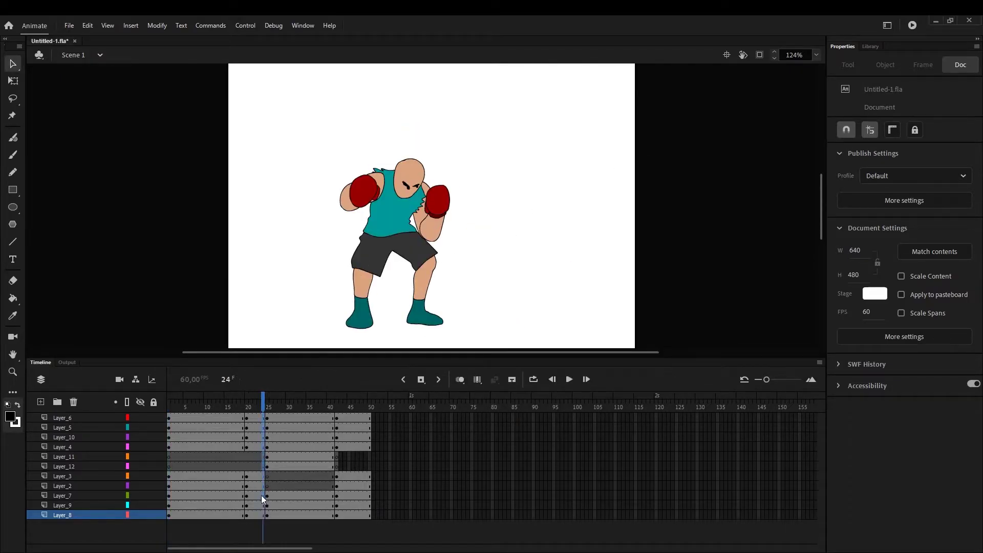
{"action": "left_click_drag", "start_coordinate": [261, 496], "coordinate": [260, 515]}
{"action": "right_click", "coordinate": [260, 515]}
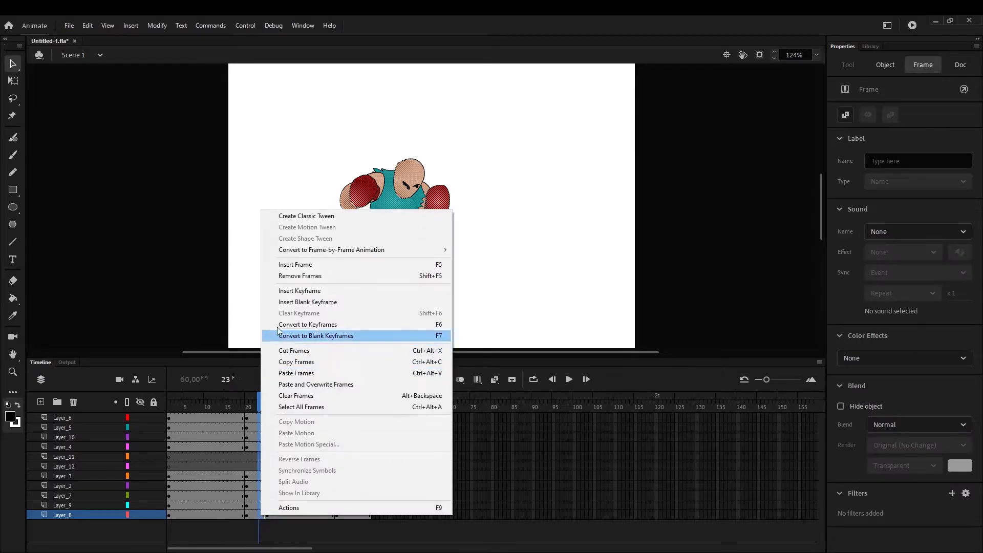
{"action": "left_click", "coordinate": [293, 266]}
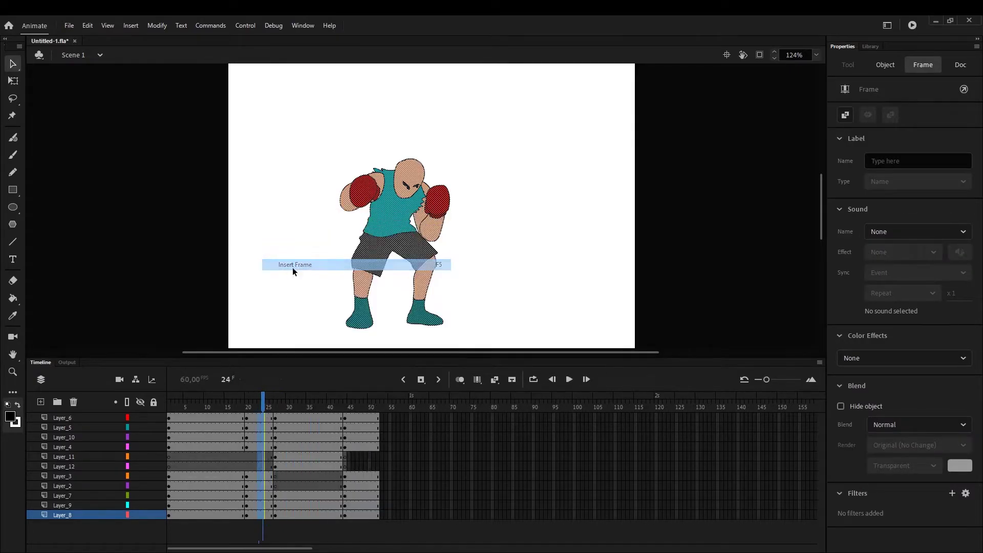
Remove frames 39–40 from all layers to shorten the extended punch pose.
{"action": "left_click", "coordinate": [296, 417]}
{"action": "left_click_drag", "start_coordinate": [325, 417], "coordinate": [328, 432]}
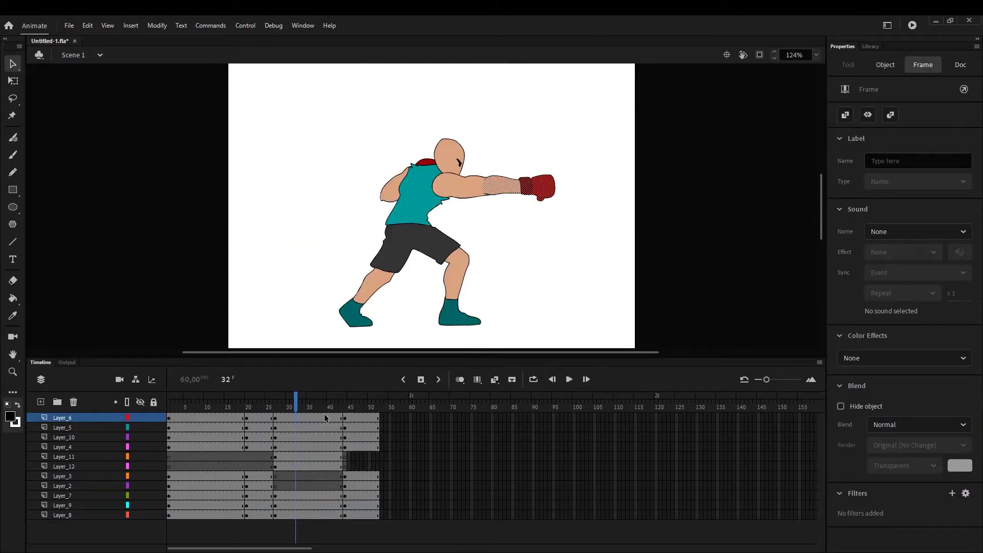
{"action": "right_click", "coordinate": [326, 513]}
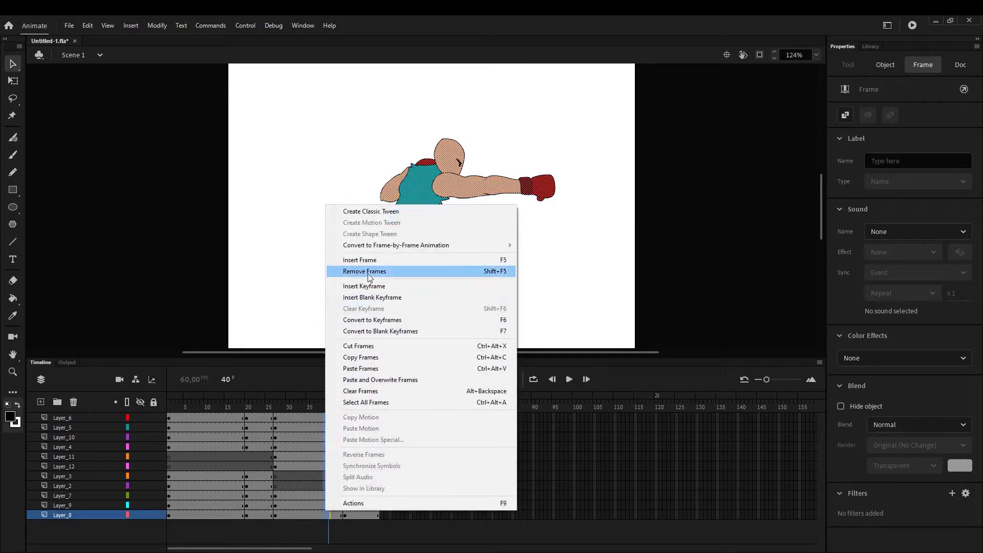
{"action": "left_click", "coordinate": [364, 271]}
Scrub the timeline back to frame 1, test the movie to review the new timing, and close the preview.
{"action": "left_click", "coordinate": [370, 408]}
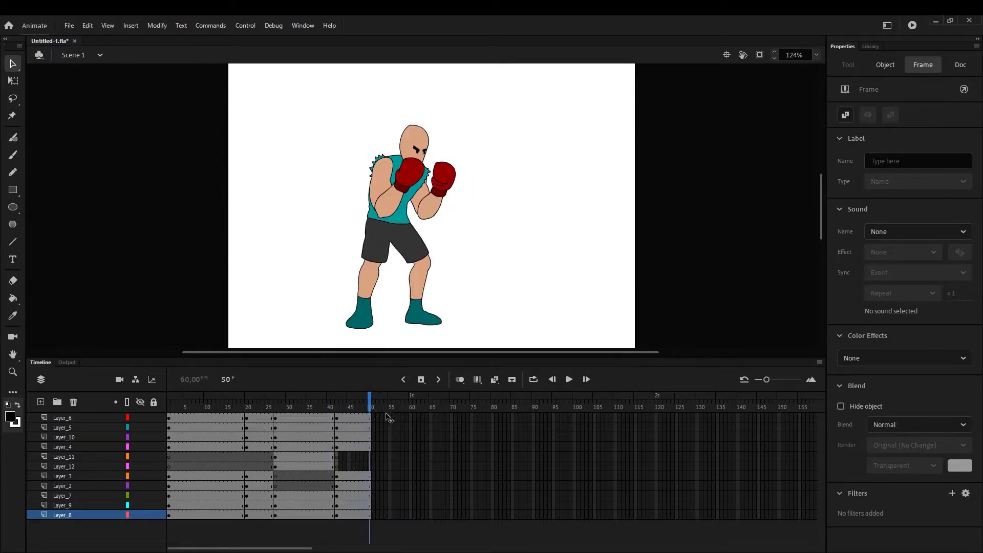
{"action": "left_click", "coordinate": [401, 475]}
{"action": "left_click_drag", "start_coordinate": [326, 403], "coordinate": [153, 433]}
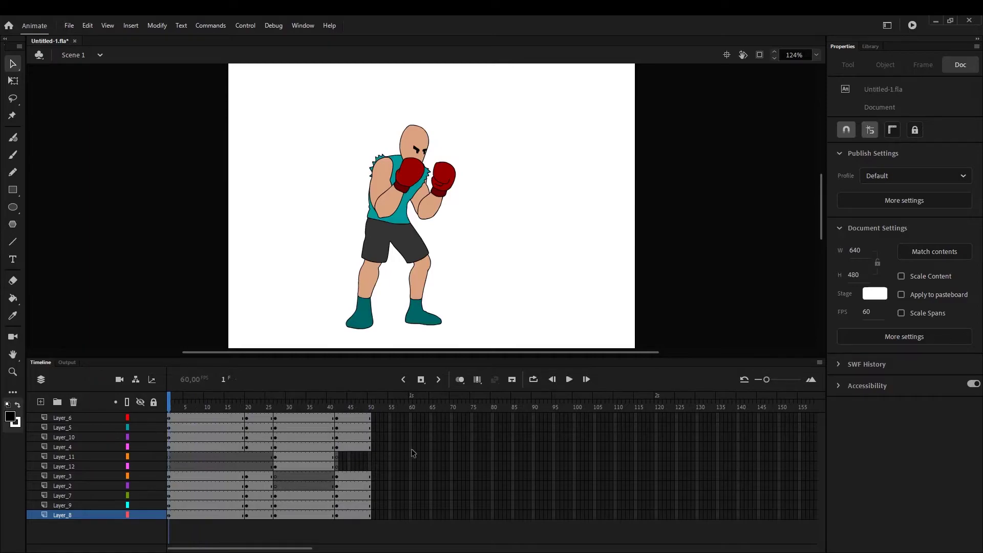
{"action": "key", "text": "ctrl+Return"}
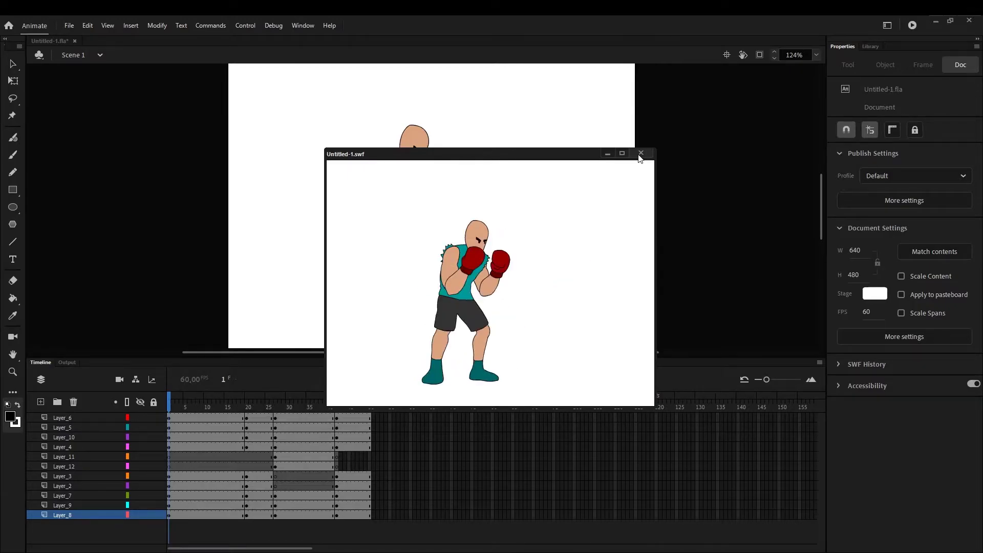
{"action": "left_click", "coordinate": [640, 154]}
Set the stage zoom to 200% and insert keyframes at frame 19 of Layer_6, Layer_5, Layer_10 and Layer_4.
{"action": "left_click", "coordinate": [816, 56]}
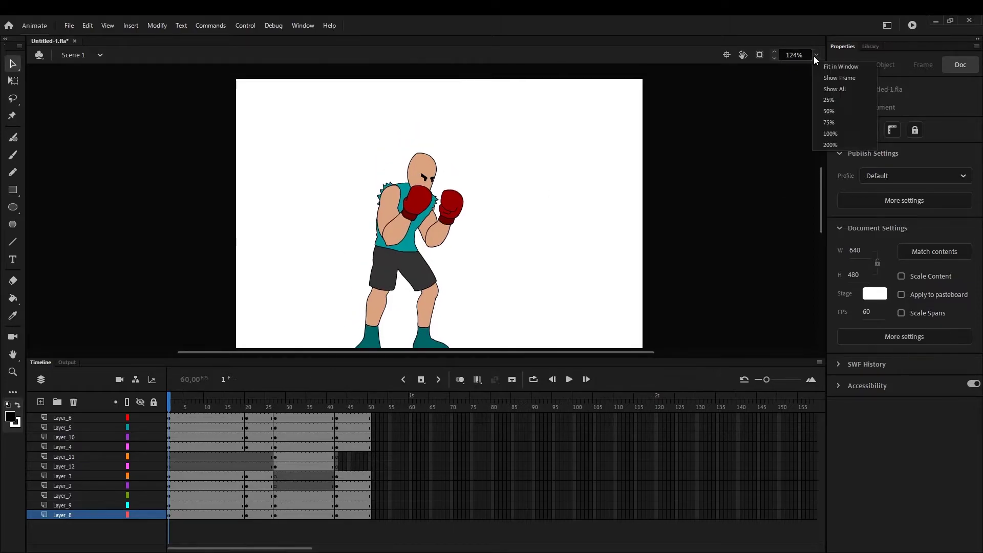
{"action": "left_click", "coordinate": [874, 149]}
{"action": "right_click", "coordinate": [170, 418]}
{"action": "left_click", "coordinate": [246, 465]}
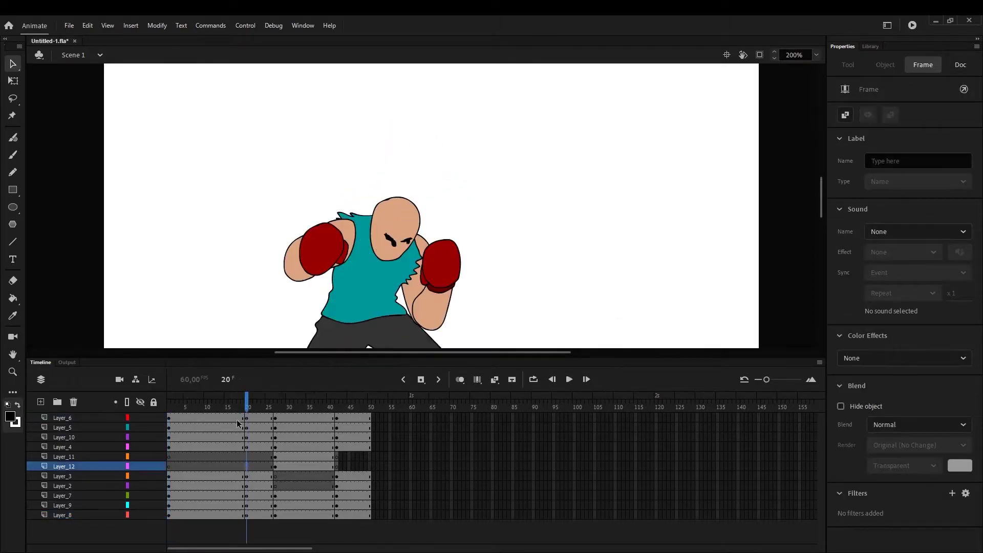
{"action": "right_click", "coordinate": [241, 418]}
{"action": "left_click", "coordinate": [234, 437]}
{"action": "left_click_drag", "start_coordinate": [242, 445], "coordinate": [242, 417]}
{"action": "right_click", "coordinate": [243, 416]}
{"action": "left_click", "coordinate": [276, 194]}
Insert keyframes at frame 19 of Layer_3, Layer_2, Layer_7, Layer_9 and Layer_8.
{"action": "left_click_drag", "start_coordinate": [242, 515], "coordinate": [242, 476]}
{"action": "right_click", "coordinate": [242, 475]}
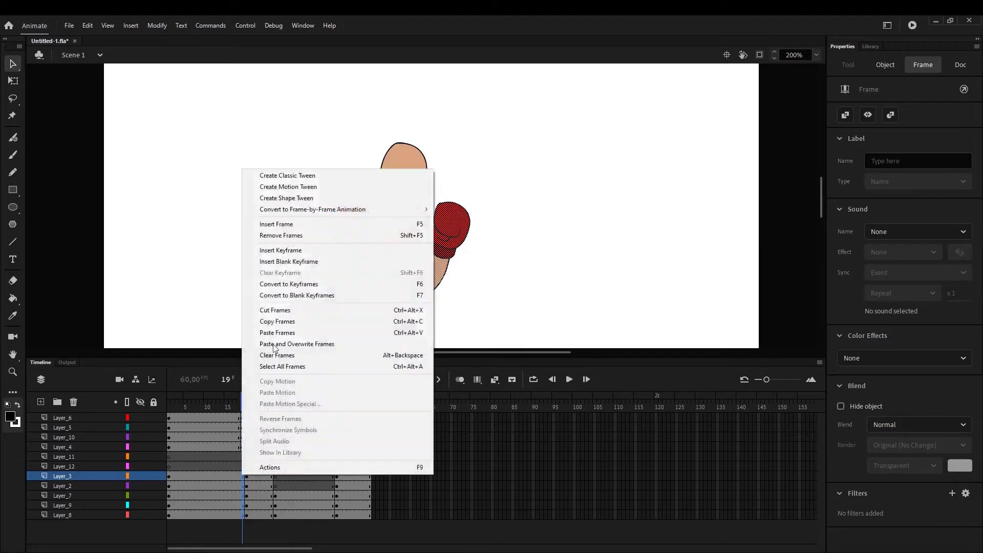
{"action": "left_click", "coordinate": [277, 251]}
Create classic tweens from frame 1 to frame 19 on all the body layers, leaving Layer_11 and Layer_12 out.
{"action": "left_click_drag", "start_coordinate": [171, 419], "coordinate": [242, 446]}
{"action": "right_click", "coordinate": [243, 445]}
{"action": "left_click", "coordinate": [271, 147]}
{"action": "left_click_drag", "start_coordinate": [171, 476], "coordinate": [241, 514]}
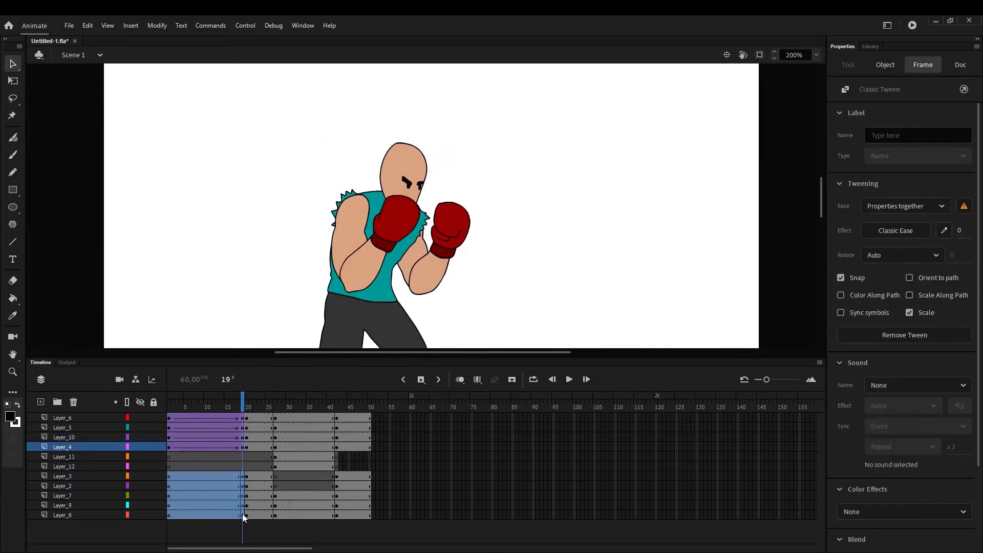
{"action": "right_click", "coordinate": [241, 514]}
{"action": "left_click", "coordinate": [271, 214]}
With onion skinning on, rotate and move the gloved arm in front of the torso on frame 19 toward the wind-up pose.
{"action": "left_click_drag", "start_coordinate": [243, 402], "coordinate": [243, 425]}
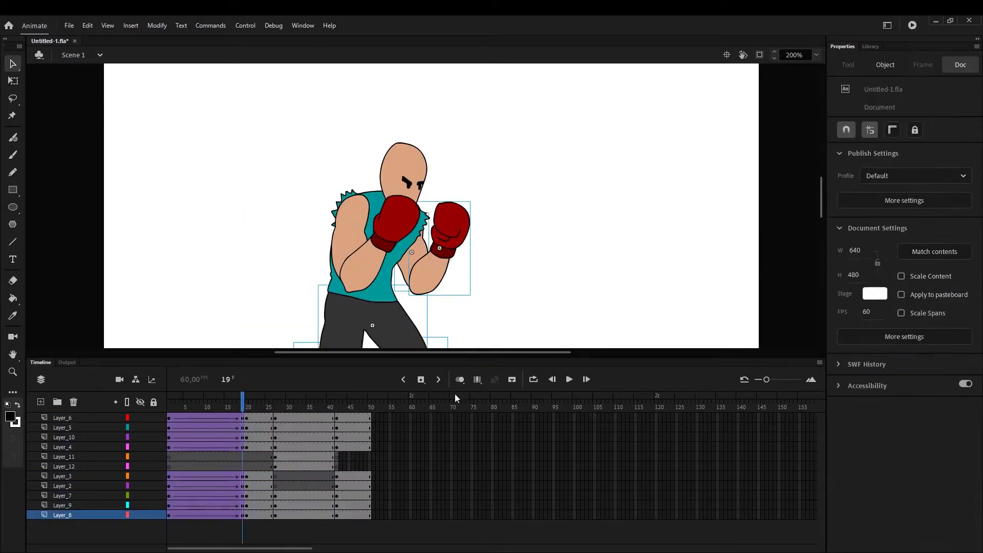
{"action": "left_click", "coordinate": [459, 379]}
{"action": "left_click_drag", "start_coordinate": [474, 212], "coordinate": [416, 155]}
{"action": "left_click", "coordinate": [82, 187]}
{"action": "left_click", "coordinate": [376, 199]}
{"action": "key", "text": "q"}
{"action": "left_click", "coordinate": [245, 431]}
{"action": "left_click_drag", "start_coordinate": [379, 116], "coordinate": [397, 141]}
{"action": "left_click_drag", "start_coordinate": [361, 140], "coordinate": [349, 146]}
Lower, widen and skew the torso on frame 19 to match the onion-skinned wind-up pose.
{"action": "left_click", "coordinate": [391, 202]}
{"action": "left_click_drag", "start_coordinate": [391, 202], "coordinate": [390, 215]}
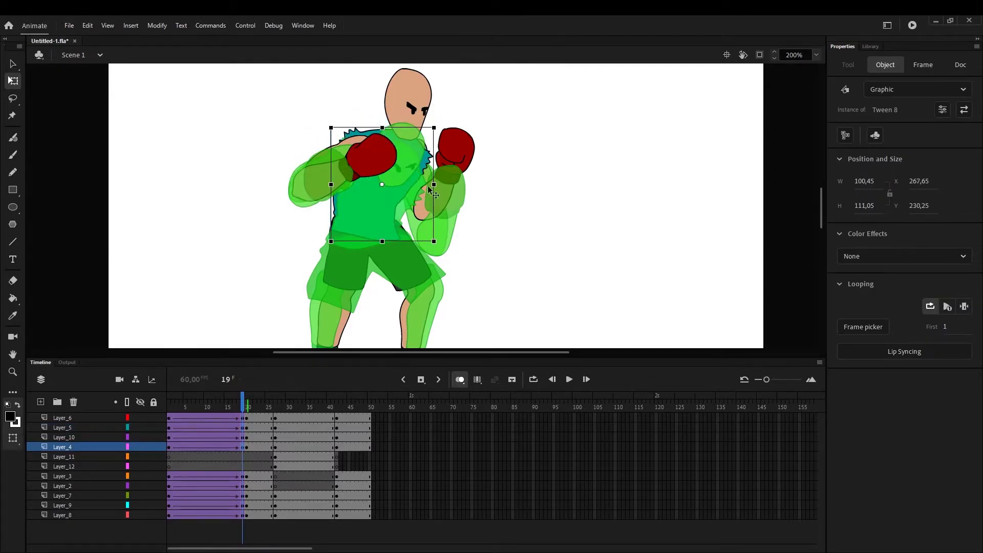
{"action": "left_click_drag", "start_coordinate": [434, 184], "coordinate": [440, 201]}
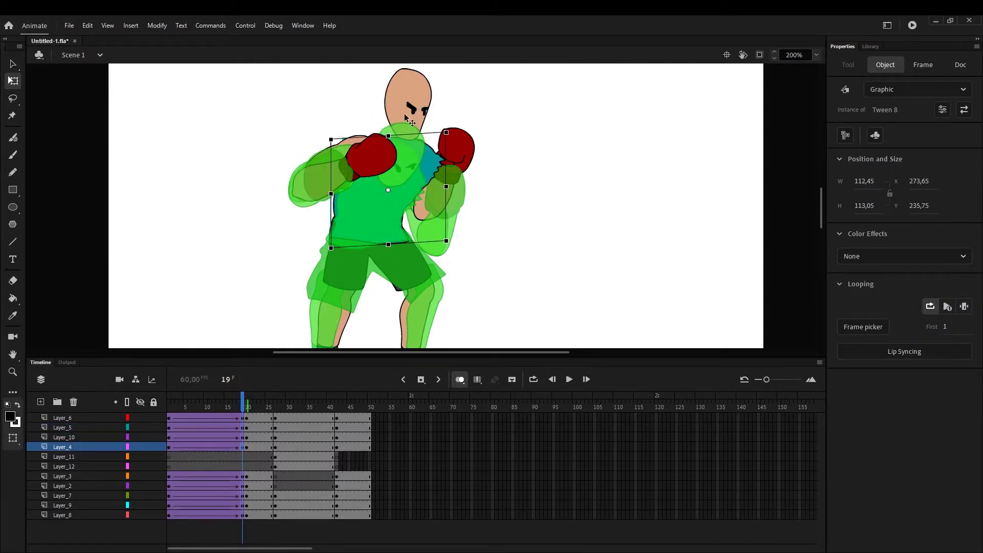
Move the head down on frame 19 toward the onion-skinned pose and turn onion skinning off.
{"action": "left_click", "coordinate": [424, 99]}
{"action": "left_click_drag", "start_coordinate": [424, 100], "coordinate": [416, 120]}
{"action": "left_click_drag", "start_coordinate": [435, 99], "coordinate": [417, 123]}
{"action": "left_click", "coordinate": [242, 447]}
{"action": "key", "text": "alt+shift+o"}
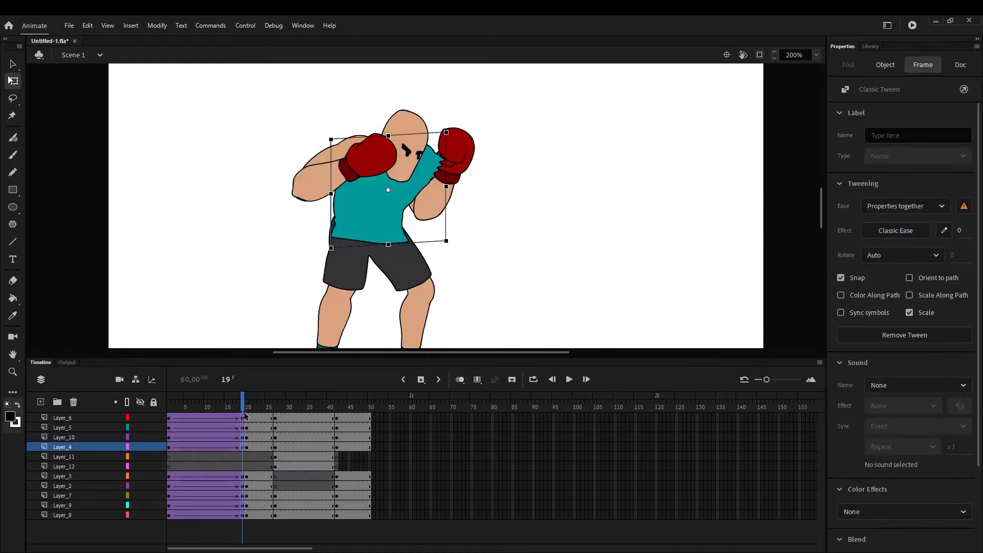
Lower and rotate the far arm's gloved forearm and upper arm on frame 19, using onion skinning as the guide.
{"action": "mouse_move", "coordinate": [243, 407]}
{"action": "left_mouse_down"}
{"action": "mouse_move", "coordinate": [166, 427]}
{"action": "mouse_move", "coordinate": [242, 420]}
{"action": "left_mouse_up"}
{"action": "left_click", "coordinate": [460, 379]}
{"action": "left_click", "coordinate": [460, 172]}
{"action": "left_click_drag", "start_coordinate": [461, 173], "coordinate": [461, 200]}
{"action": "left_click_drag", "start_coordinate": [479, 247], "coordinate": [491, 240]}
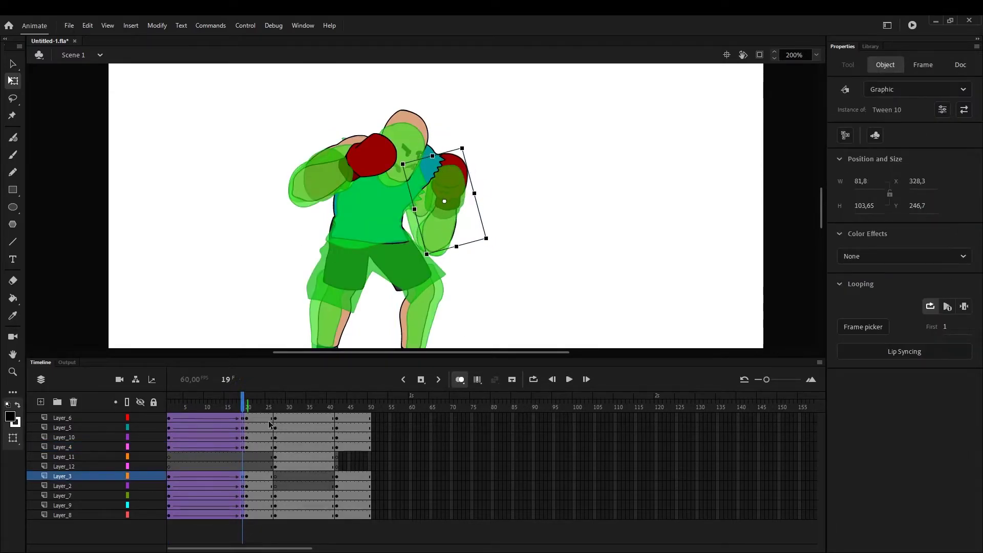
{"action": "left_click", "coordinate": [419, 182]}
{"action": "left_click_drag", "start_coordinate": [419, 182], "coordinate": [418, 207]}
{"action": "left_click_drag", "start_coordinate": [438, 251], "coordinate": [448, 242]}
{"action": "key", "text": "alt+shift+o"}
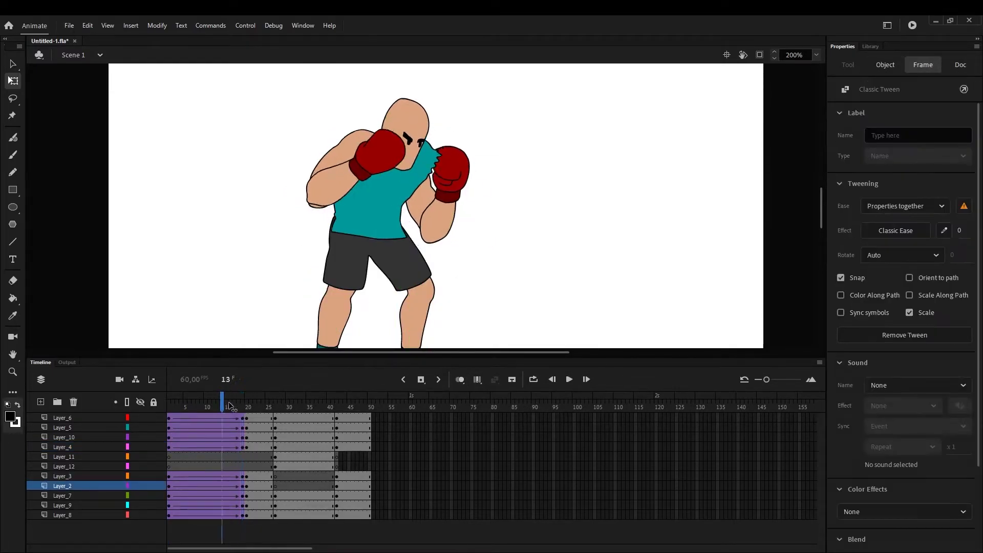
Nudge the near arm upward on frame 19 and scrub back to frame 1 to check the motion.
{"action": "left_click", "coordinate": [330, 199]}
{"action": "left_click_drag", "start_coordinate": [331, 200], "coordinate": [332, 188]}
{"action": "left_click_drag", "start_coordinate": [242, 405], "coordinate": [158, 456]}
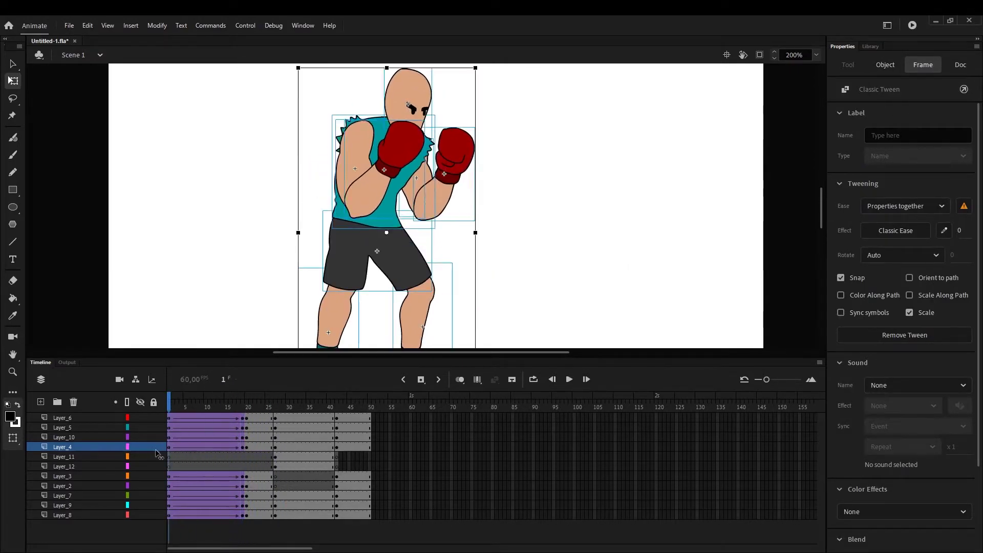
Lower, skew and widen the shorts on frame 19 to fit the crouching stance.
{"action": "left_click", "coordinate": [242, 475]}
{"action": "left_click_drag", "start_coordinate": [403, 266], "coordinate": [455, 157]}
{"action": "left_click", "coordinate": [422, 176]}
{"action": "left_click", "coordinate": [416, 198]}
{"action": "left_click", "coordinate": [417, 191]}
{"action": "left_click_drag", "start_coordinate": [416, 197], "coordinate": [406, 178]}
{"action": "mouse_move", "coordinate": [243, 405]}
{"action": "left_mouse_down"}
{"action": "mouse_move", "coordinate": [202, 409]}
{"action": "mouse_move", "coordinate": [250, 421]}
{"action": "mouse_move", "coordinate": [242, 420]}
{"action": "left_mouse_up"}
{"action": "left_click", "coordinate": [406, 194]}
{"action": "left_click_drag", "start_coordinate": [390, 207], "coordinate": [418, 212]}
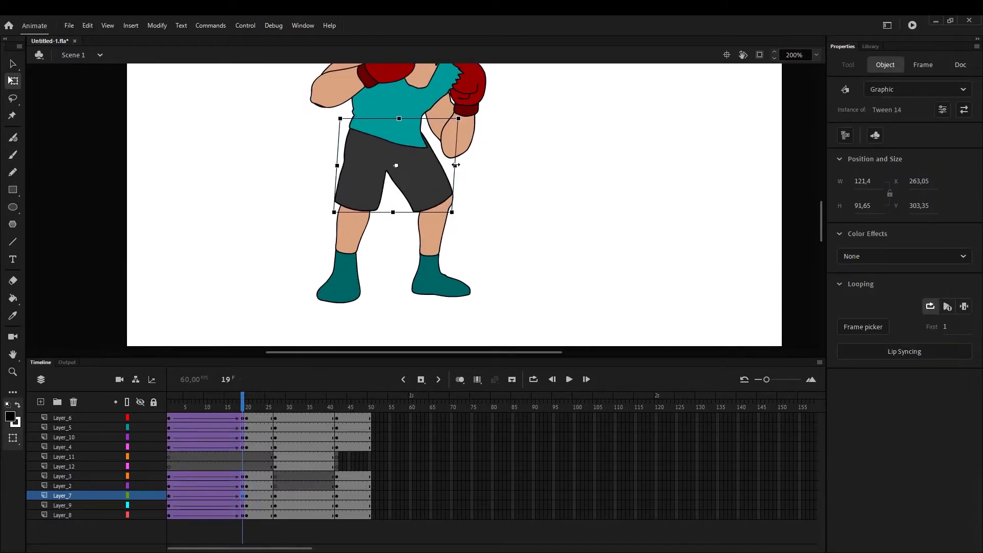
{"action": "left_click_drag", "start_coordinate": [455, 165], "coordinate": [459, 166]}
{"action": "left_click_drag", "start_coordinate": [420, 175], "coordinate": [422, 180]}
{"action": "mouse_move", "coordinate": [242, 407]}
{"action": "left_mouse_down"}
{"action": "mouse_move", "coordinate": [204, 407]}
{"action": "mouse_move", "coordinate": [242, 407]}
{"action": "left_mouse_up"}
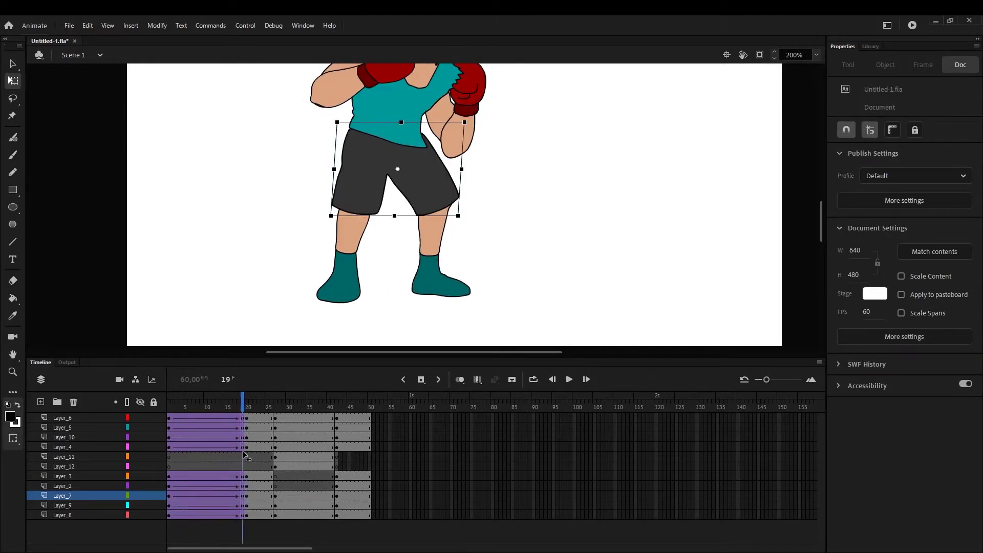
Skew both legs on frame 19 so they line up with the adjusted shorts.
{"action": "left_click", "coordinate": [440, 236]}
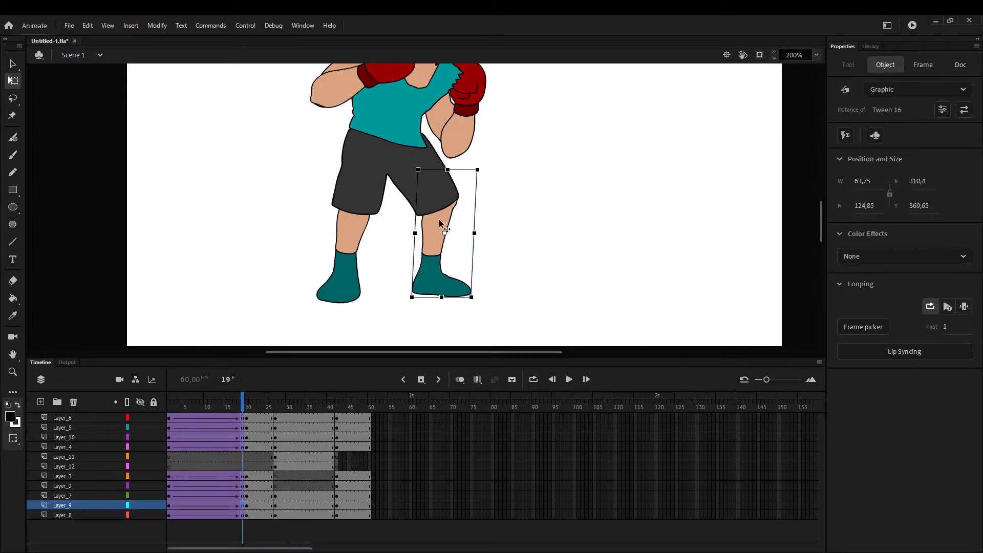
{"action": "mouse_move", "coordinate": [238, 405]}
{"action": "left_mouse_down"}
{"action": "mouse_move", "coordinate": [259, 407]}
{"action": "mouse_move", "coordinate": [207, 405]}
{"action": "mouse_move", "coordinate": [243, 408]}
{"action": "left_mouse_up"}
{"action": "left_click", "coordinate": [352, 210]}
{"action": "left_click_drag", "start_coordinate": [344, 254], "coordinate": [337, 254]}
{"action": "left_click_drag", "start_coordinate": [245, 404], "coordinate": [243, 404]}
{"action": "left_click_drag", "start_coordinate": [337, 269], "coordinate": [340, 269]}
Scrub between frames 1 and 19 at a wider zoom to examine the tween from guard to wind-up.
{"action": "left_click_drag", "start_coordinate": [242, 404], "coordinate": [164, 461]}
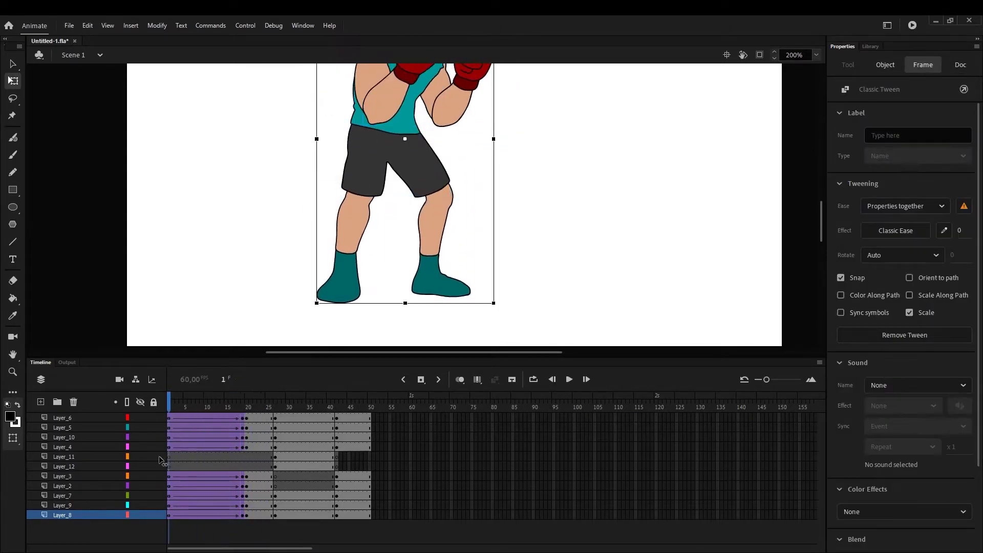
{"action": "left_click_drag", "start_coordinate": [566, 100], "coordinate": [535, 199]}
{"action": "scroll", "coordinate": [572, 208], "scroll_direction": "down", "scroll_amount": 2}
{"action": "left_click_drag", "start_coordinate": [237, 410], "coordinate": [165, 432]}
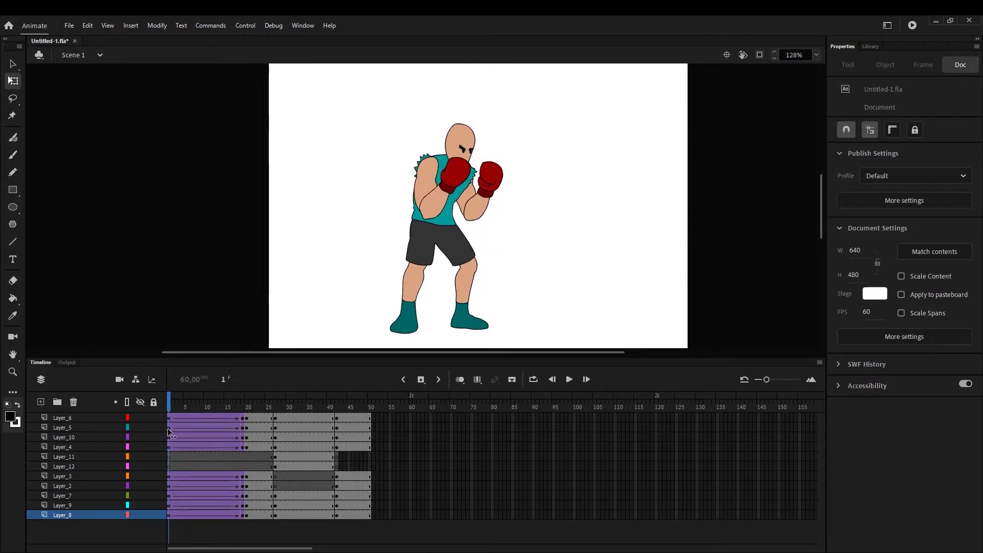
{"action": "left_click_drag", "start_coordinate": [172, 434], "coordinate": [240, 439]}
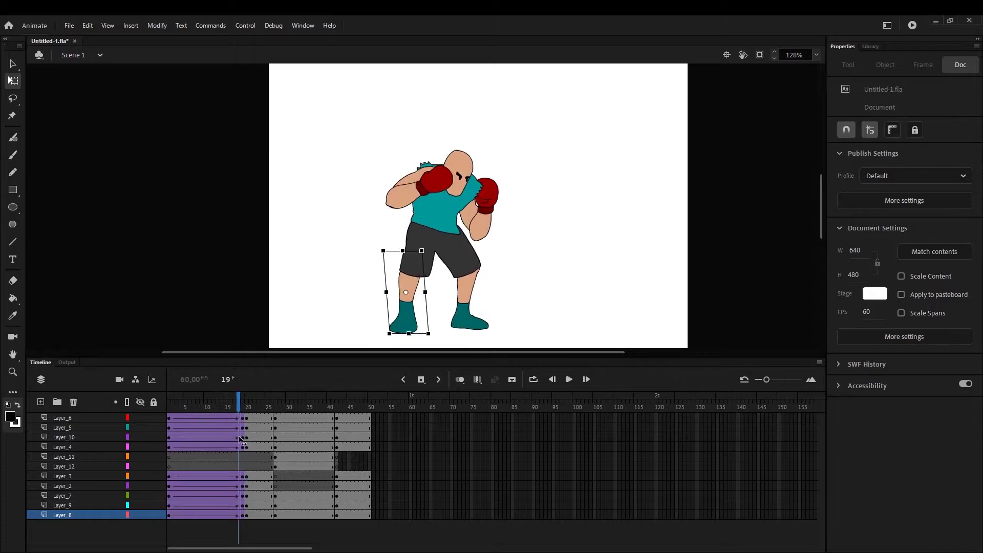
{"action": "left_click_drag", "start_coordinate": [179, 437], "coordinate": [241, 439]}
{"action": "left_click_drag", "start_coordinate": [241, 440], "coordinate": [243, 440]}
Step back and forth between frames 17 and 20 to compare the in-between pose with the wind-up key pose.
{"action": "key", "text": "period"}
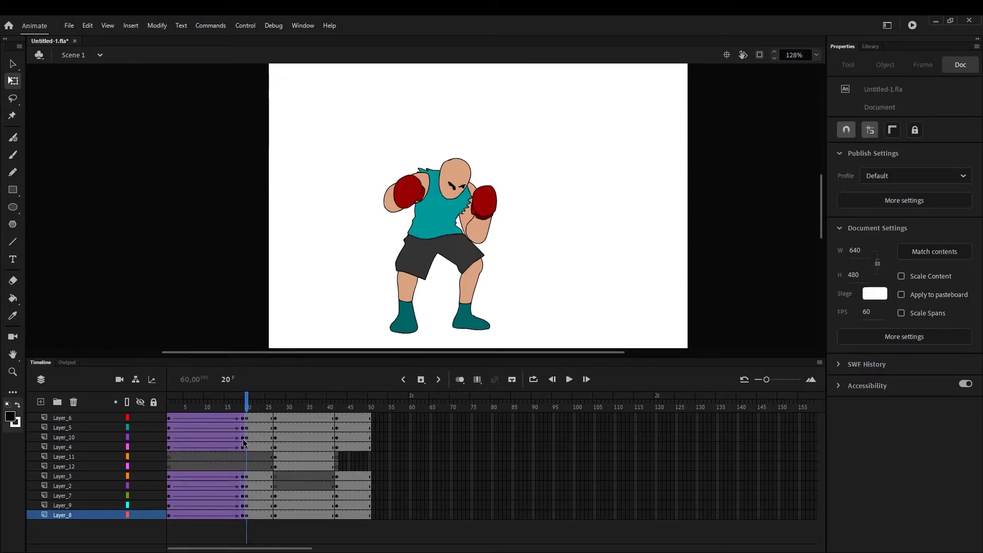
{"action": "key", "text": "comma"}
{"action": "key", "text": "comma"}
{"action": "key", "text": "comma"}
{"action": "key", "text": "comma"}
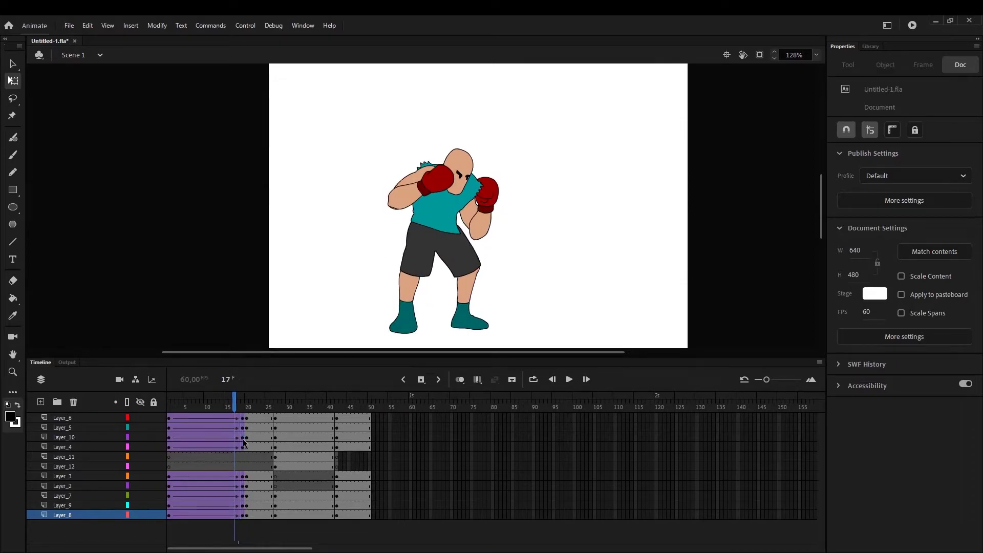
{"action": "key", "text": "period"}
{"action": "key", "text": "period"}
{"action": "key", "text": "period"}
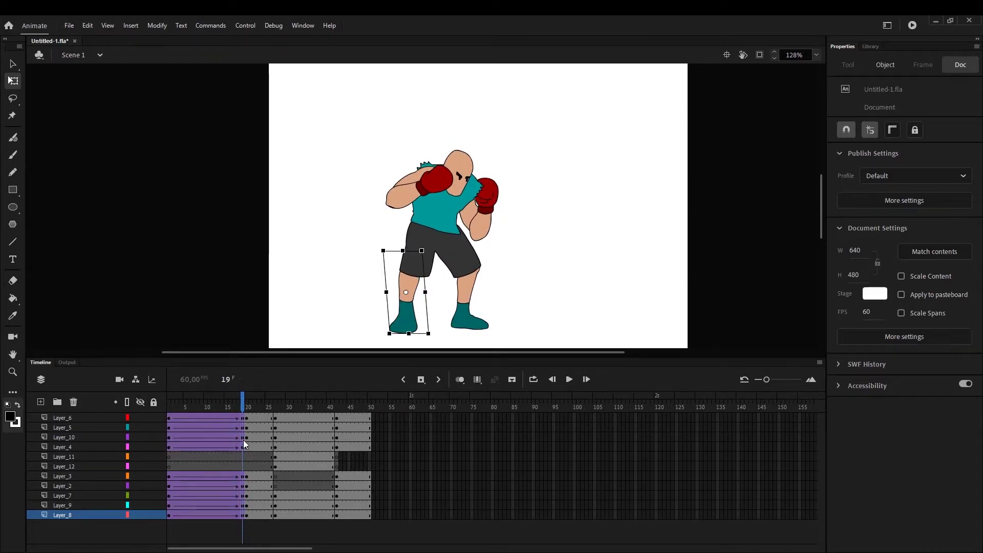
{"action": "key", "text": "period"}
{"action": "key", "text": "comma"}
{"action": "key", "text": "."}
{"action": "key", "text": "comma"}
{"action": "key", "text": "period"}
{"action": "key", "text": "period"}
{"action": "key", "text": "comma"}
{"action": "key", "text": "period"}
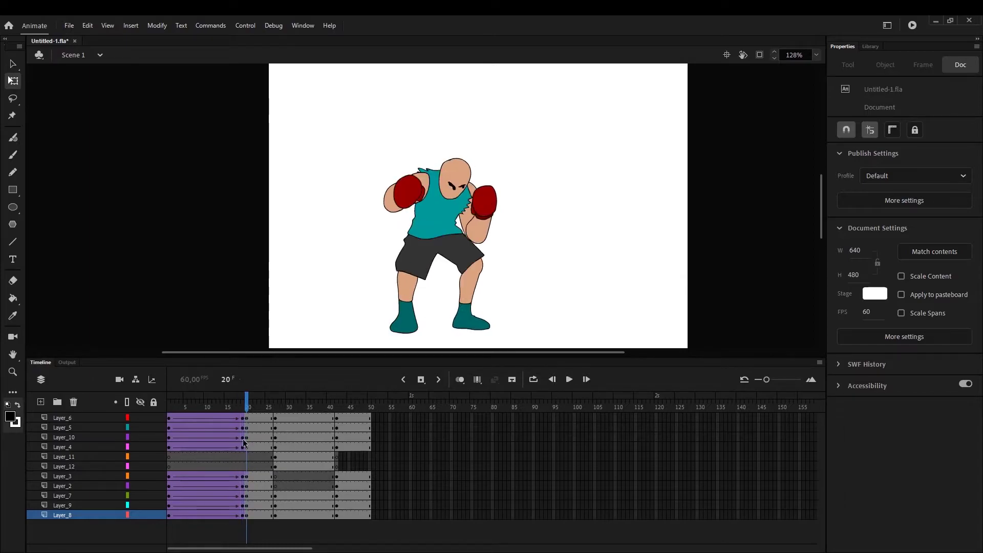
{"action": "key", "text": "comma"}
{"action": "key", "text": "period"}
{"action": "key", "text": "comma"}
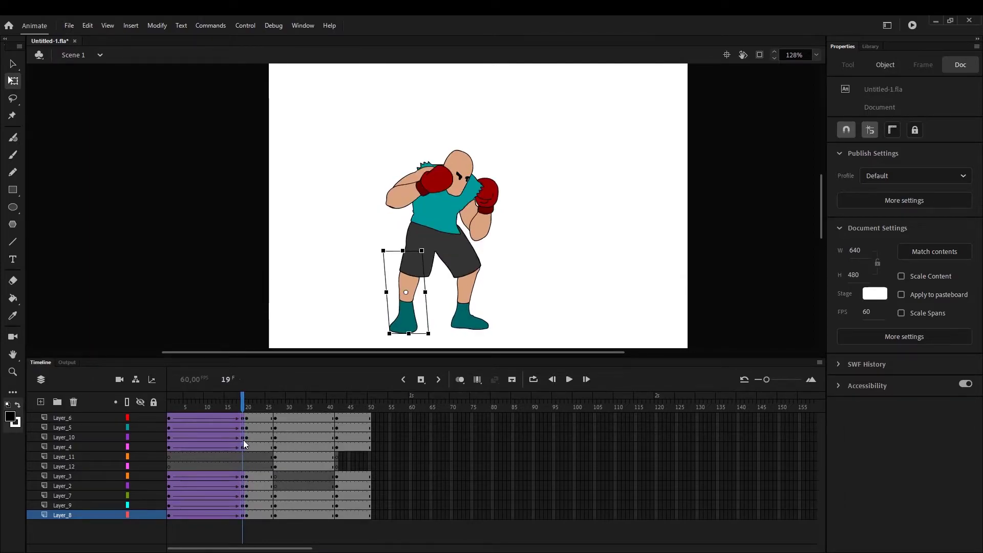
{"action": "key", "text": "period"}
{"action": "key", "text": "comma"}
Skew the shorts on frame 19 to a size of about 130.7 by 94.75, comparing them with frame 20.
{"action": "left_click", "coordinate": [448, 279]}
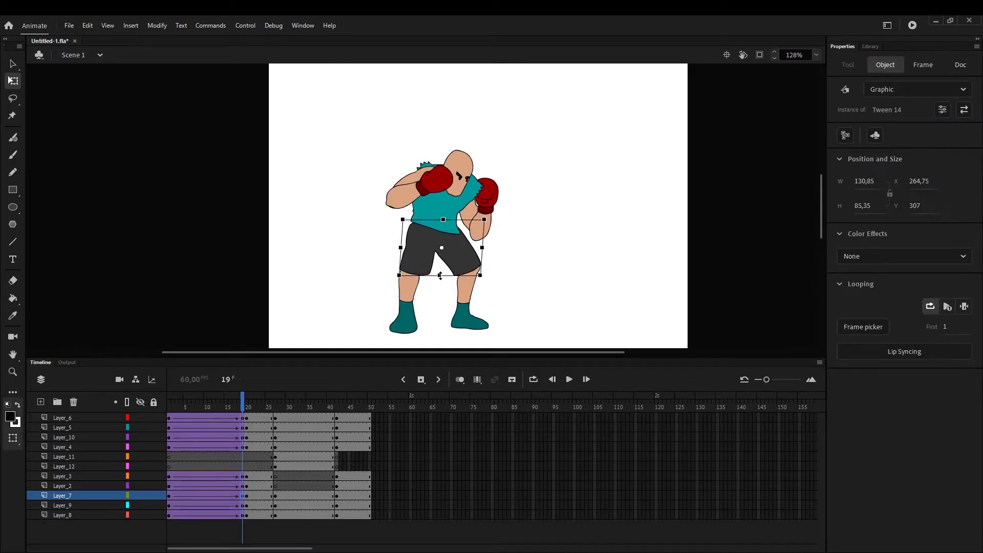
{"action": "key", "text": "period"}
{"action": "key", "text": "comma"}
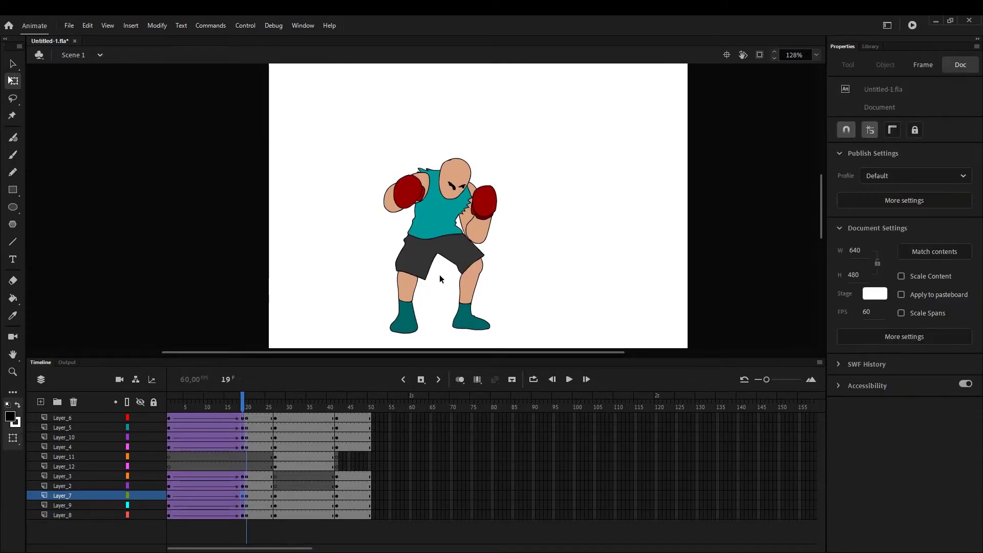
{"action": "left_click", "coordinate": [439, 274]}
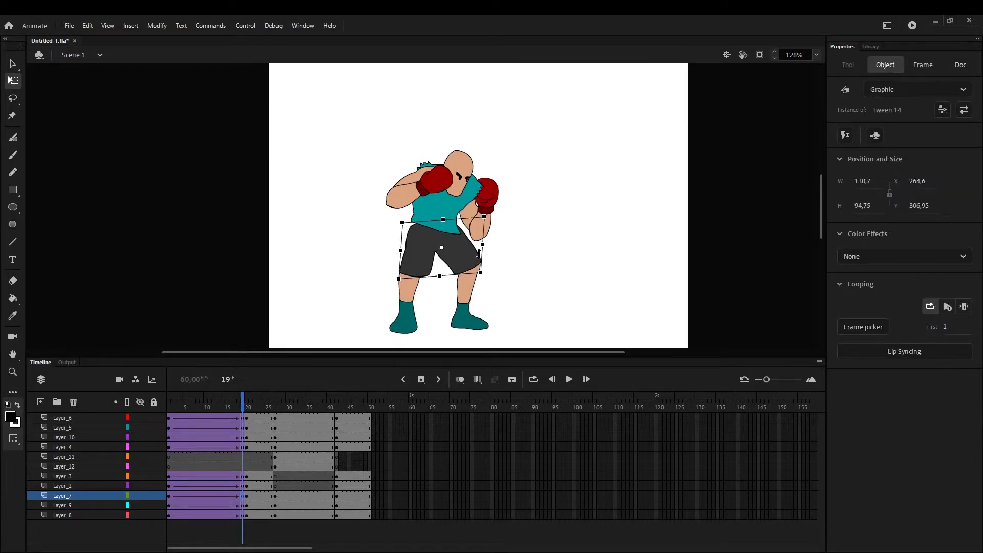
Compare frame 19 with its neighbouring frames and move the shorts up to about Y 303.4.
{"action": "key", "text": "comma"}
{"action": "key", "text": "comma"}
{"action": "key", "text": "period"}
{"action": "key", "text": "period"}
{"action": "key", "text": "period"}
{"action": "key", "text": "comma"}
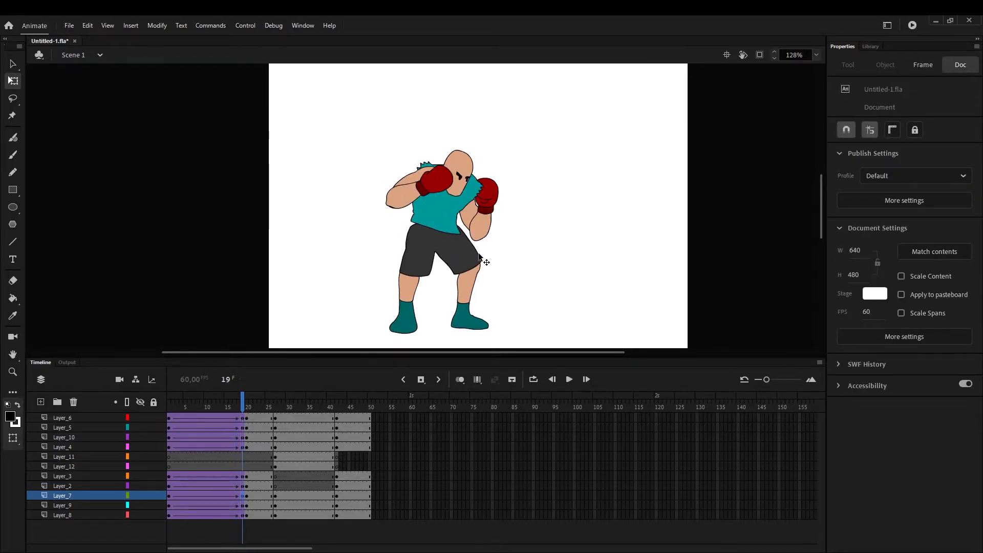
{"action": "left_click", "coordinate": [455, 256]}
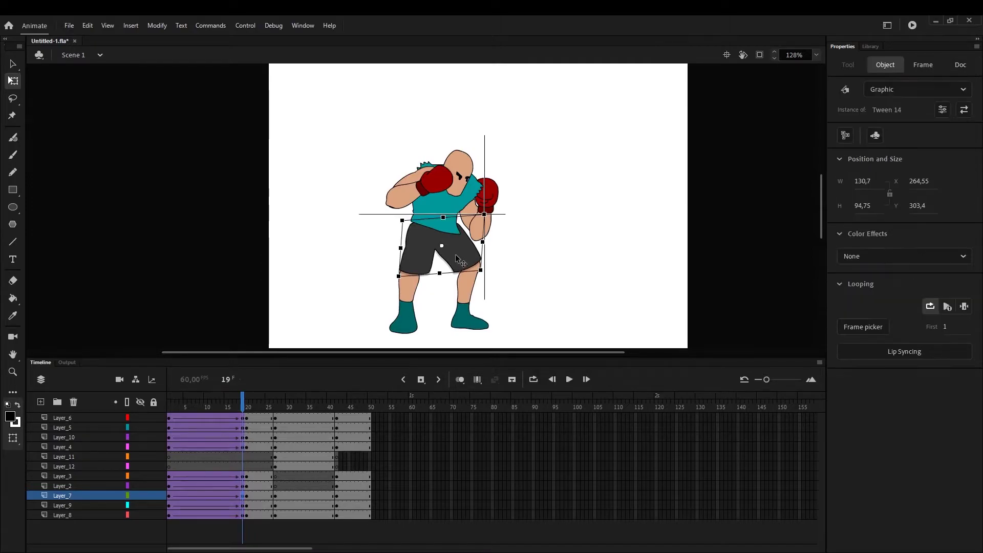
Step back and forth between frames 18 and 20 to compare the adjusted in-between pose with the wind-up.
{"action": "key", "text": "comma"}
{"action": "key", "text": "period"}
{"action": "key", "text": "period"}
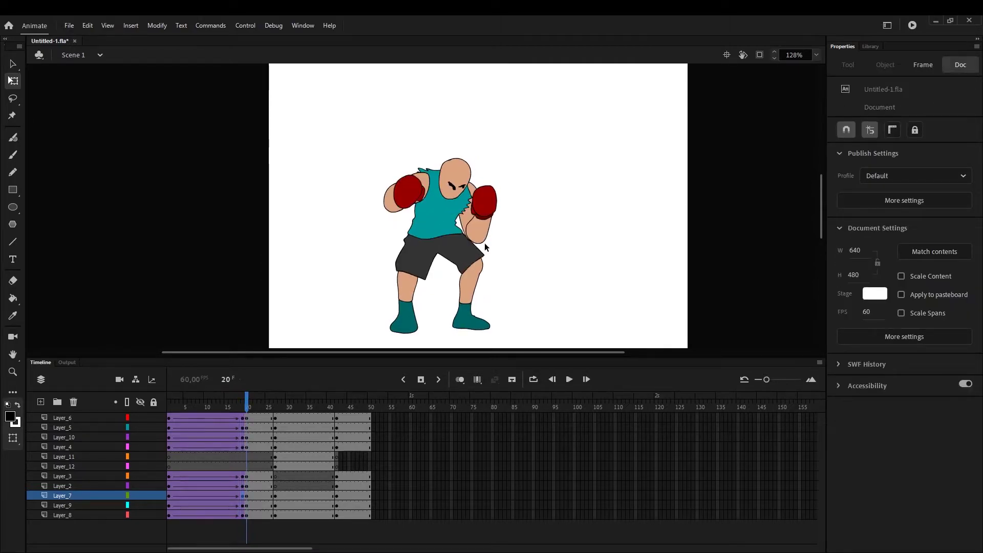
{"action": "key", "text": "comma"}
{"action": "key", "text": "period"}
{"action": "key", "text": "comma"}
{"action": "key", "text": "comma"}
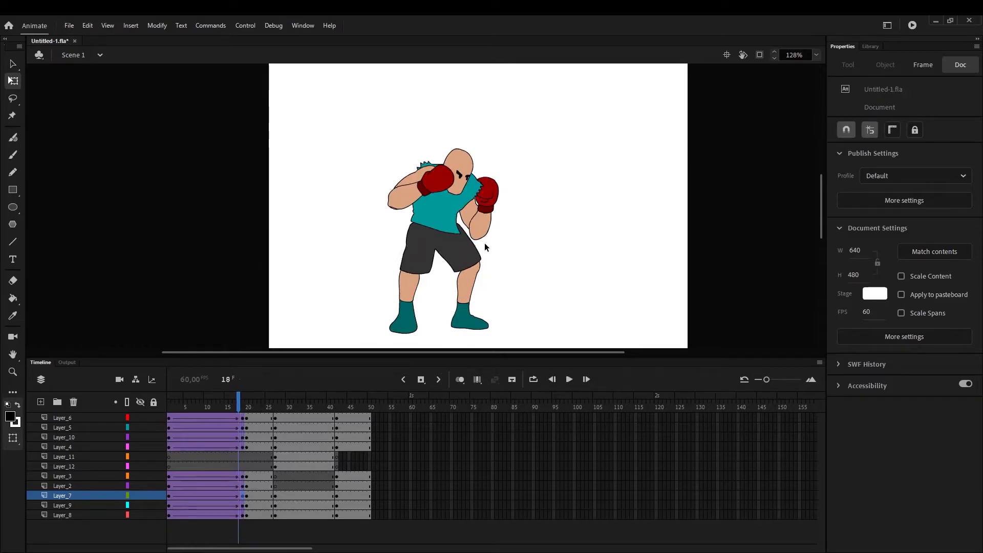
Step back to frame 1 through the guard-to-wind-up tween and test the movie to review the motion.
{"action": "key", "text": "comma"}
{"action": "key", "text": "comma"}
{"action": "key", "text": "comma"}
{"action": "key", "text": "comma"}
{"action": "key", "text": "comma"}
{"action": "key", "text": "comma"}
{"action": "key", "text": "comma"}
{"action": "key", "text": "comma"}
{"action": "key", "text": "comma"}
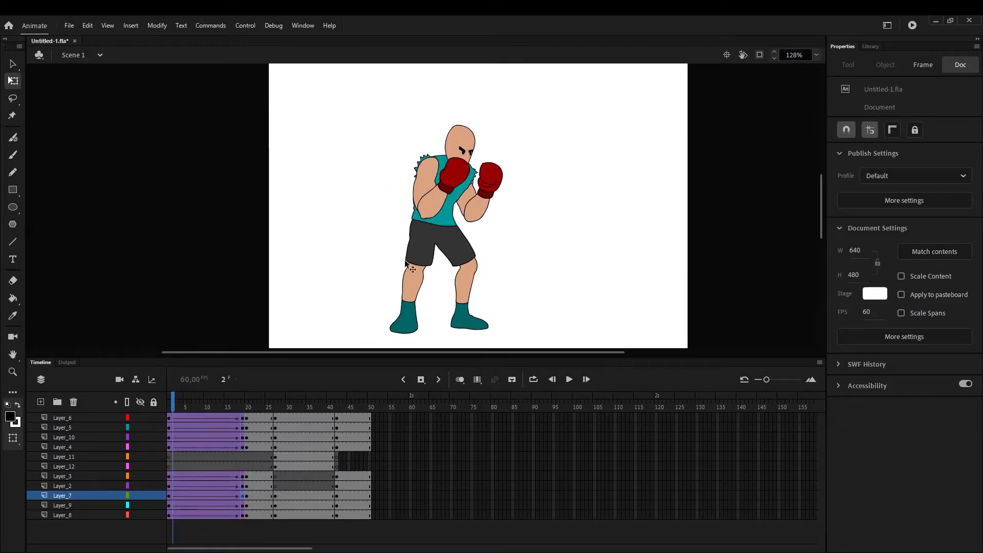
{"action": "left_click_drag", "start_coordinate": [207, 396], "coordinate": [133, 430]}
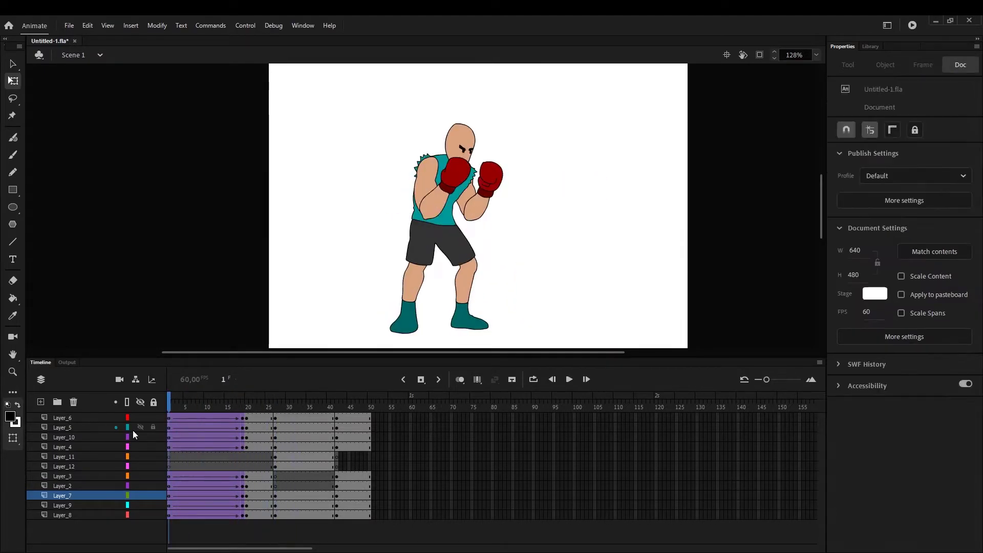
{"action": "key", "text": "ctrl+Return"}
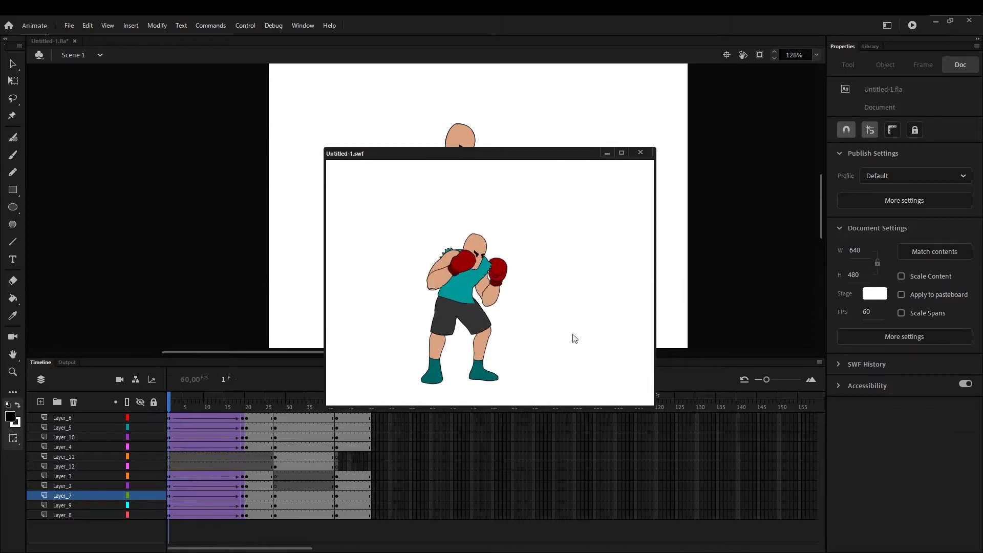
{"action": "left_click", "coordinate": [641, 152]}
Insert keyframes at frame 26 on all the layers holding the wind-up pose's body parts.
{"action": "left_click", "coordinate": [247, 405]}
{"action": "right_click", "coordinate": [271, 447]}
{"action": "mouse_move", "coordinate": [271, 418]}
{"action": "left_mouse_down"}
{"action": "mouse_move", "coordinate": [271, 515]}
{"action": "mouse_move", "coordinate": [269, 448]}
{"action": "mouse_move", "coordinate": [254, 494]}
{"action": "mouse_move", "coordinate": [271, 515]}
{"action": "mouse_move", "coordinate": [247, 414]}
{"action": "mouse_move", "coordinate": [258, 515]}
{"action": "mouse_move", "coordinate": [247, 410]}
{"action": "mouse_move", "coordinate": [258, 410]}
{"action": "left_mouse_up"}
{"action": "left_click", "coordinate": [318, 255]}
{"action": "right_click", "coordinate": [272, 515]}
{"action": "left_click", "coordinate": [318, 324]}
Create classic tweens from frame 20 to 26 on the body-part layers and insert keyframes at frame 23.
{"action": "right_click", "coordinate": [270, 447]}
{"action": "left_click", "coordinate": [334, 151]}
{"action": "right_click", "coordinate": [271, 514]}
{"action": "left_click", "coordinate": [318, 217]}
{"action": "right_click", "coordinate": [258, 447]}
{"action": "left_click", "coordinate": [292, 221]}
{"action": "right_click", "coordinate": [258, 515]}
{"action": "left_click", "coordinate": [297, 290]}
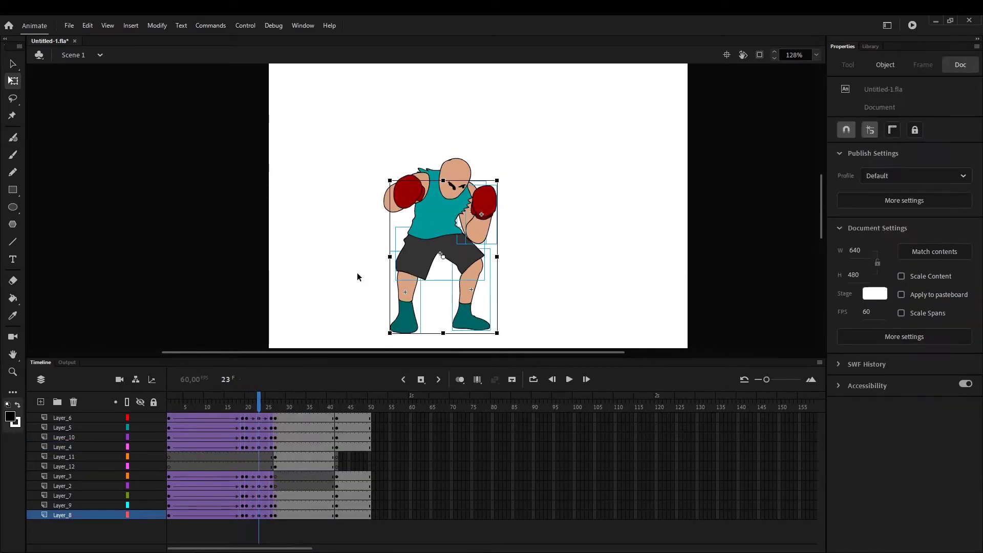
Pull the punching arm's glove and upper arm farther back on frame 23.
{"action": "scroll", "coordinate": [501, 192], "scroll_direction": "up", "scroll_amount": 3}
{"action": "left_click_drag", "start_coordinate": [299, 200], "coordinate": [268, 194]}
{"action": "left_click_drag", "start_coordinate": [333, 182], "coordinate": [272, 186]}
{"action": "left_click_drag", "start_coordinate": [330, 190], "coordinate": [356, 174]}
Skew and reposition the torso on frame 23, and lower and tilt the head to match it.
{"action": "left_click", "coordinate": [361, 223]}
{"action": "left_click_drag", "start_coordinate": [445, 213], "coordinate": [446, 228]}
{"action": "left_click_drag", "start_coordinate": [376, 230], "coordinate": [361, 240]}
{"action": "left_click", "coordinate": [395, 189]}
{"action": "left_click_drag", "start_coordinate": [395, 189], "coordinate": [386, 201]}
{"action": "left_click_drag", "start_coordinate": [432, 222], "coordinate": [420, 229]}
{"action": "mouse_move", "coordinate": [259, 408]}
{"action": "left_mouse_down"}
{"action": "mouse_move", "coordinate": [241, 416]}
{"action": "mouse_move", "coordinate": [259, 425]}
{"action": "left_mouse_up"}
Rotate and raise the guarding forearm and upper arm on frame 23, placing the upper arm near X 318.7, Y 244.65.
{"action": "left_click", "coordinate": [461, 268]}
{"action": "left_click_drag", "start_coordinate": [492, 299], "coordinate": [519, 278]}
{"action": "left_click_drag", "start_coordinate": [479, 248], "coordinate": [499, 221]}
{"action": "left_click", "coordinate": [440, 246]}
{"action": "left_click_drag", "start_coordinate": [473, 300], "coordinate": [499, 280]}
{"action": "left_click_drag", "start_coordinate": [451, 241], "coordinate": [461, 230]}
{"action": "left_click_drag", "start_coordinate": [515, 264], "coordinate": [521, 255]}
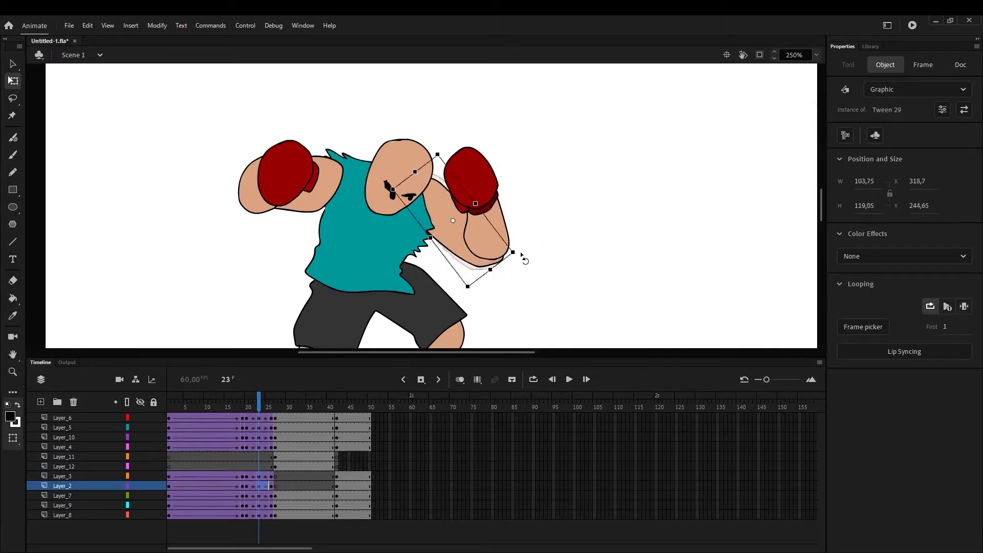
Shorten the torso on frame 23 slightly from its lower edge.
{"action": "mouse_move", "coordinate": [259, 407]}
{"action": "left_mouse_down"}
{"action": "mouse_move", "coordinate": [221, 409]}
{"action": "mouse_move", "coordinate": [259, 408]}
{"action": "left_mouse_up"}
{"action": "left_click_drag", "start_coordinate": [390, 304], "coordinate": [417, 175]}
{"action": "left_click", "coordinate": [417, 174]}
{"action": "left_click", "coordinate": [410, 134]}
{"action": "left_click_drag", "start_coordinate": [420, 124], "coordinate": [440, 214]}
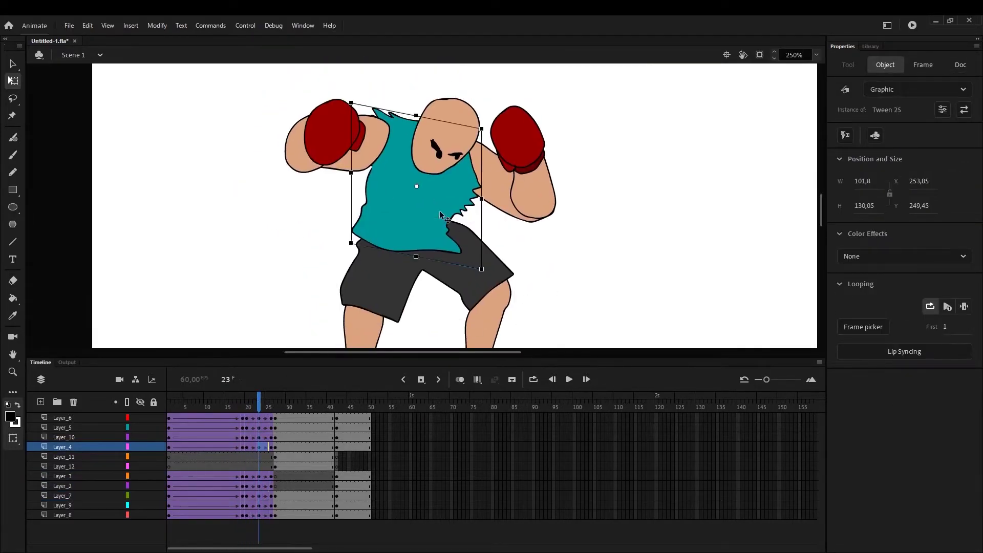
{"action": "left_click_drag", "start_coordinate": [416, 256], "coordinate": [417, 221]}
Widen the shorts on frame 23 and move them slightly back and down.
{"action": "mouse_move", "coordinate": [259, 409]}
{"action": "left_mouse_down"}
{"action": "mouse_move", "coordinate": [239, 408]}
{"action": "mouse_move", "coordinate": [259, 409]}
{"action": "left_mouse_up"}
{"action": "left_click_drag", "start_coordinate": [433, 258], "coordinate": [438, 153]}
{"action": "left_click", "coordinate": [438, 153]}
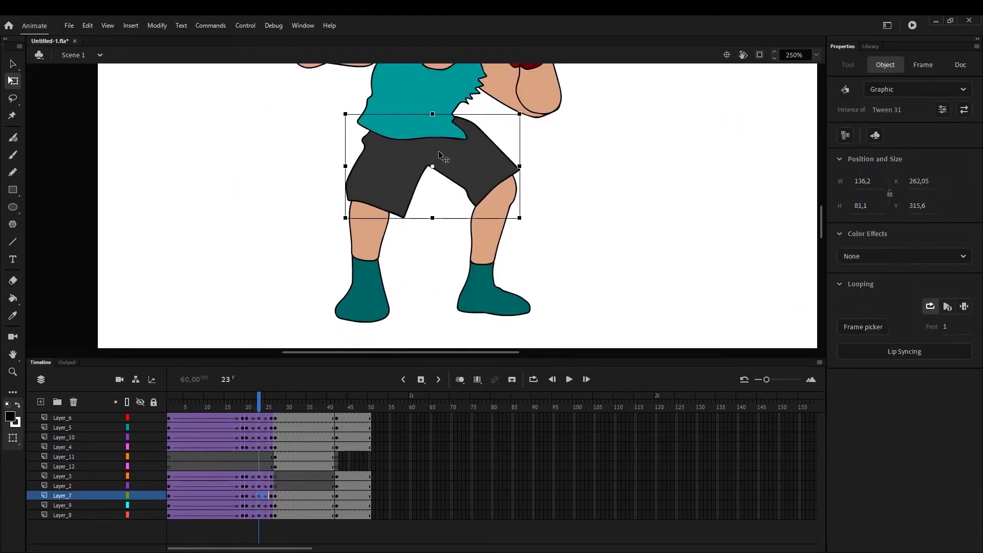
{"action": "left_click_drag", "start_coordinate": [519, 166], "coordinate": [530, 166]}
{"action": "left_click_drag", "start_coordinate": [451, 164], "coordinate": [442, 172]}
Skew the rear leg on frame 23 to a size of about 62.75 by 114.95 and move it back under the shorts.
{"action": "left_click_drag", "start_coordinate": [365, 240], "coordinate": [364, 240]}
{"action": "left_click_drag", "start_coordinate": [369, 176], "coordinate": [359, 175]}
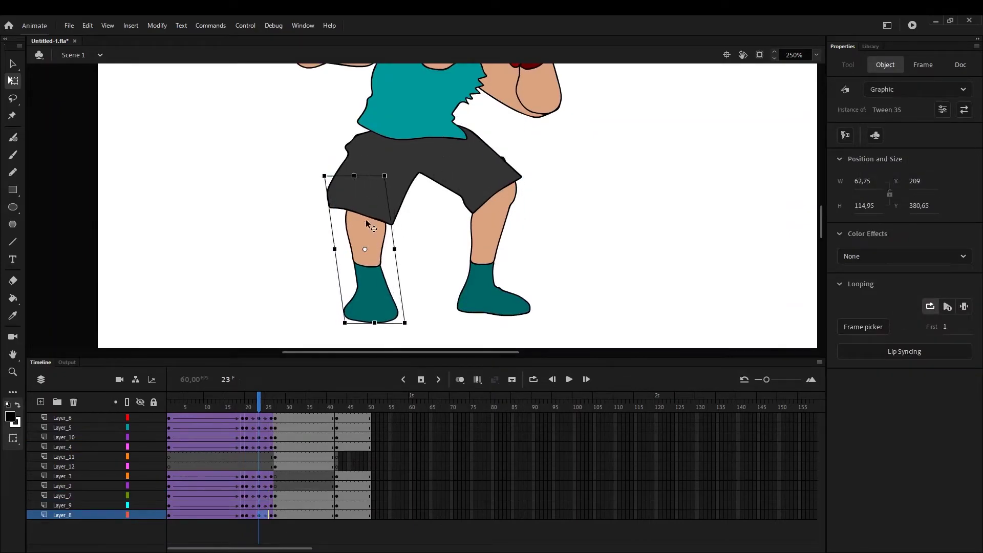
{"action": "left_click_drag", "start_coordinate": [366, 219], "coordinate": [356, 219]}
{"action": "mouse_move", "coordinate": [259, 408]}
{"action": "left_mouse_down"}
{"action": "mouse_move", "coordinate": [239, 408]}
{"action": "mouse_move", "coordinate": [259, 409]}
{"action": "left_mouse_up"}
Resize, skew and reposition the front leg on frame 23 to fit under the shorts, comparing it with nearby frames.
{"action": "left_click", "coordinate": [487, 230]}
{"action": "left_click_drag", "start_coordinate": [493, 156], "coordinate": [494, 161]}
{"action": "left_click_drag", "start_coordinate": [531, 235], "coordinate": [534, 235]}
{"action": "left_click_drag", "start_coordinate": [513, 312], "coordinate": [509, 313]}
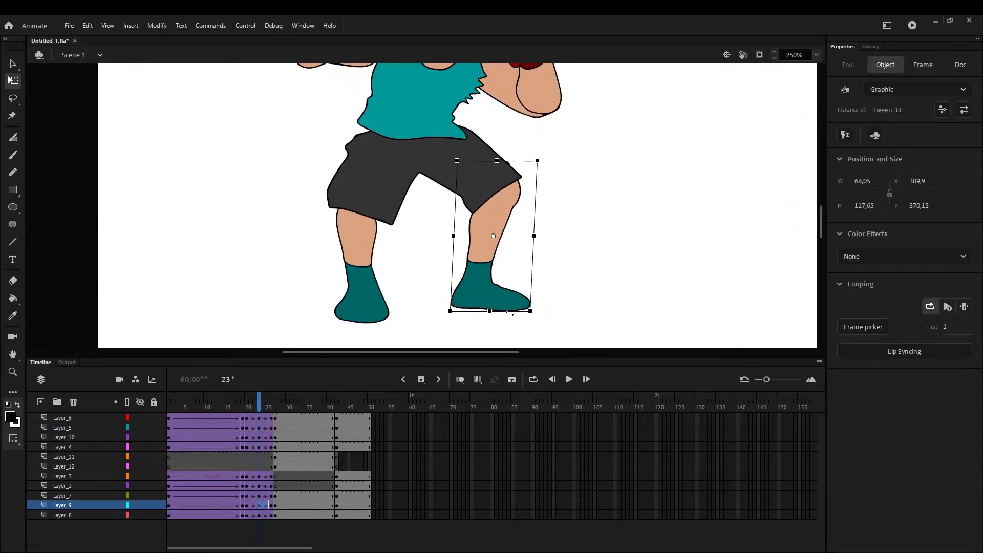
{"action": "left_click_drag", "start_coordinate": [485, 245], "coordinate": [485, 250]}
{"action": "left_click_drag", "start_coordinate": [259, 409], "coordinate": [258, 418]}
{"action": "left_click", "coordinate": [489, 292]}
{"action": "left_click_drag", "start_coordinate": [499, 316], "coordinate": [516, 316]}
{"action": "left_click_drag", "start_coordinate": [511, 302], "coordinate": [527, 302]}
{"action": "mouse_move", "coordinate": [251, 397]}
{"action": "left_mouse_down"}
{"action": "mouse_move", "coordinate": [235, 397]}
{"action": "mouse_move", "coordinate": [259, 397]}
{"action": "left_mouse_up"}
{"action": "left_click_drag", "start_coordinate": [461, 204], "coordinate": [418, 307]}
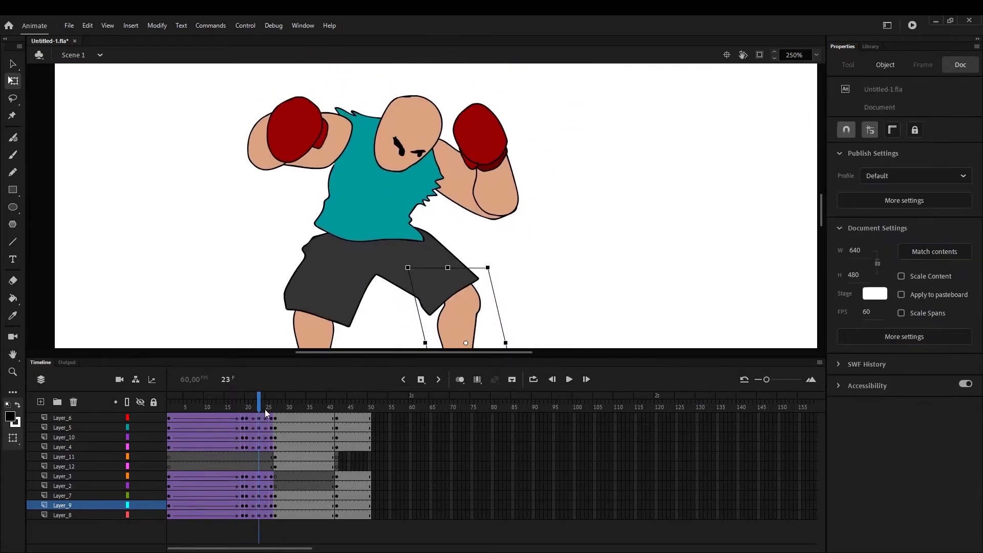
Skew and stretch the punching glove and forearm on frame 26 to about 160.7 by 65.25.
{"action": "left_click", "coordinate": [271, 408]}
{"action": "left_click", "coordinate": [328, 148]}
{"action": "left_click_drag", "start_coordinate": [359, 114], "coordinate": [429, 148]}
{"action": "left_click_drag", "start_coordinate": [359, 151], "coordinate": [471, 151]}
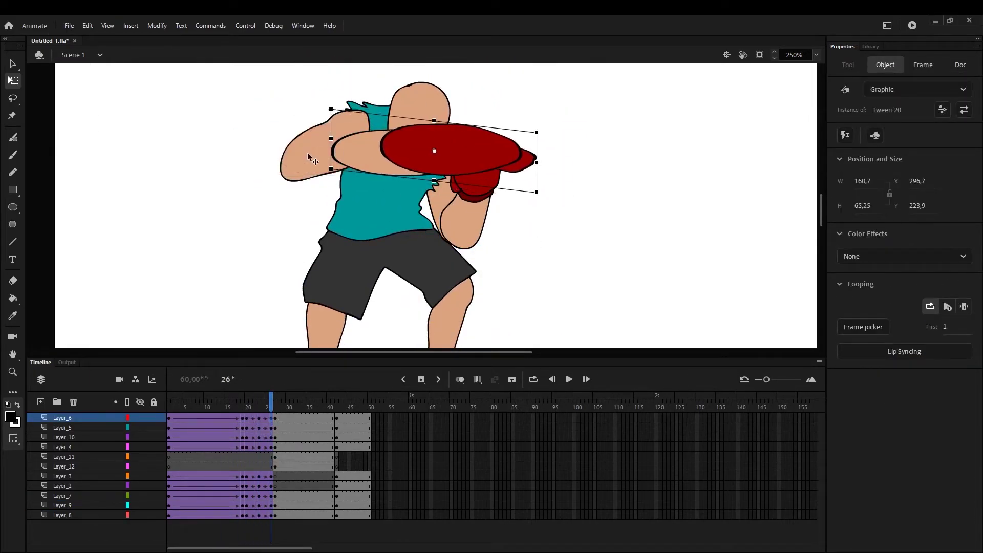
Skew the punching upper arm on frame 26 and move it forward behind the stretched forearm.
{"action": "left_click", "coordinate": [308, 157]}
{"action": "left_click_drag", "start_coordinate": [311, 180], "coordinate": [343, 180]}
{"action": "left_click_drag", "start_coordinate": [333, 133], "coordinate": [358, 133]}
Skew and shorten the torso on frame 26 to about 145 by 109.75, comparing it with the previous frame.
{"action": "left_click", "coordinate": [407, 115]}
{"action": "left_click", "coordinate": [384, 205]}
{"action": "left_click_drag", "start_coordinate": [389, 237], "coordinate": [392, 210]}
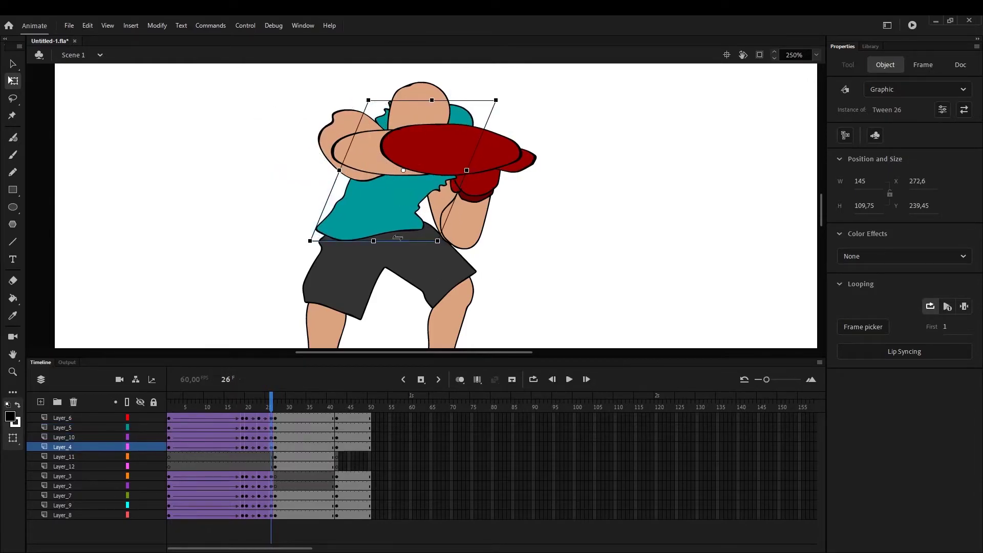
{"action": "key", "text": "comma"}
{"action": "key", "text": "period"}
Raise the punching arm and torso on frame 26, widening the torso to about 164.2, and shift the head forward.
{"action": "left_click_drag", "start_coordinate": [474, 146], "coordinate": [474, 137]}
{"action": "left_click_drag", "start_coordinate": [342, 128], "coordinate": [366, 122]}
{"action": "left_click_drag", "start_coordinate": [388, 200], "coordinate": [388, 191]}
{"action": "left_click_drag", "start_coordinate": [466, 161], "coordinate": [479, 161]}
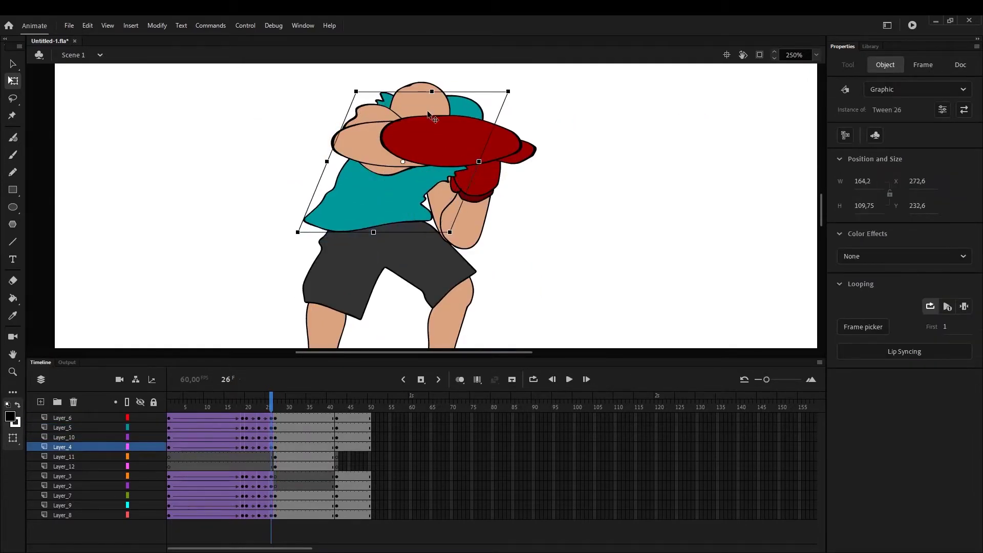
{"action": "left_click_drag", "start_coordinate": [428, 112], "coordinate": [459, 106]}
Step back and forth through the frames around frame 26 to examine how its stretched pose flows into the punch.
{"action": "key", "text": "period"}
{"action": "key", "text": "comma"}
{"action": "key", "text": "comma"}
{"action": "key", "text": "comma"}
{"action": "key", "text": "comma"}
{"action": "key", "text": "comma"}
{"action": "key", "text": "comma"}
{"action": "key", "text": "period"}
{"action": "key", "text": "period"}
{"action": "key", "text": "period"}
{"action": "key", "text": "period"}
{"action": "key", "text": "period"}
{"action": "key", "text": "period"}
{"action": "key", "text": "period"}
{"action": "key", "text": "comma"}
{"action": "key", "text": "comma"}
Skew and narrow the torso on frame 26 and move the punching upper arm up and forward.
{"action": "left_click", "coordinate": [397, 198]}
{"action": "left_click_drag", "start_coordinate": [405, 232], "coordinate": [384, 232]}
{"action": "left_click_drag", "start_coordinate": [412, 195], "coordinate": [422, 195]}
{"action": "left_click_drag", "start_coordinate": [377, 113], "coordinate": [397, 97]}
Pull the guarding upper arm and forearm on frame 26 up and in toward the chest, adjusting the forearm's angle.
{"action": "left_click", "coordinate": [469, 197]}
{"action": "left_click_drag", "start_coordinate": [441, 217], "coordinate": [412, 190]}
{"action": "left_click_drag", "start_coordinate": [466, 207], "coordinate": [440, 168]}
{"action": "left_click_drag", "start_coordinate": [479, 218], "coordinate": [448, 226]}
Hide the torso layer to raise the guarding arm on frame 26, and show the layer again.
{"action": "left_click_drag", "start_coordinate": [234, 405], "coordinate": [271, 424]}
{"action": "left_click", "coordinate": [351, 321]}
{"action": "left_click", "coordinate": [141, 447]}
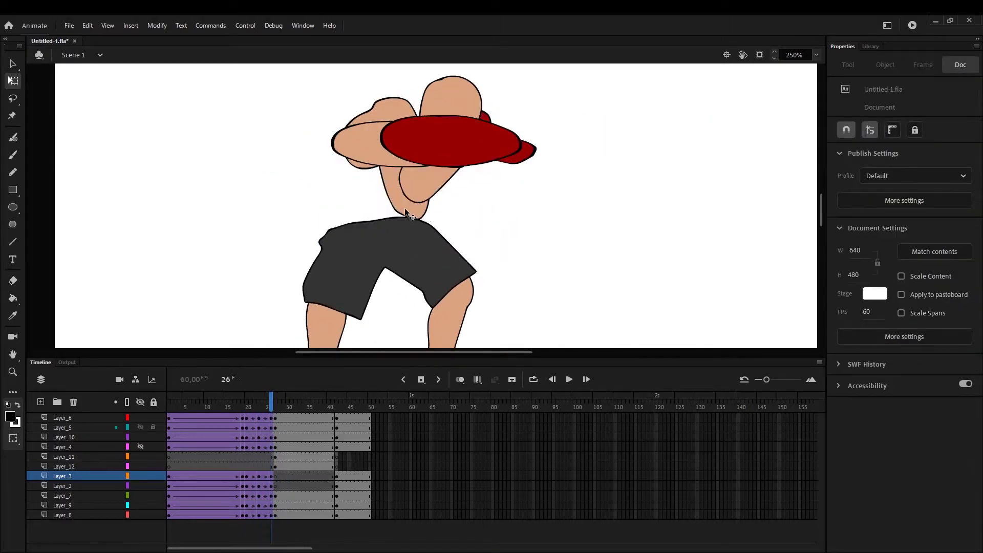
{"action": "left_click_drag", "start_coordinate": [405, 209], "coordinate": [405, 194]}
{"action": "left_click", "coordinate": [141, 447]}
Select the upper-body parts on frame 26 and shift them forward over the legs.
{"action": "mouse_move", "coordinate": [271, 407]}
{"action": "left_mouse_down"}
{"action": "mouse_move", "coordinate": [234, 412]}
{"action": "mouse_move", "coordinate": [272, 416]}
{"action": "left_mouse_up"}
{"action": "left_click_drag", "start_coordinate": [286, 77], "coordinate": [425, 198]}
{"action": "left_click", "coordinate": [301, 127]}
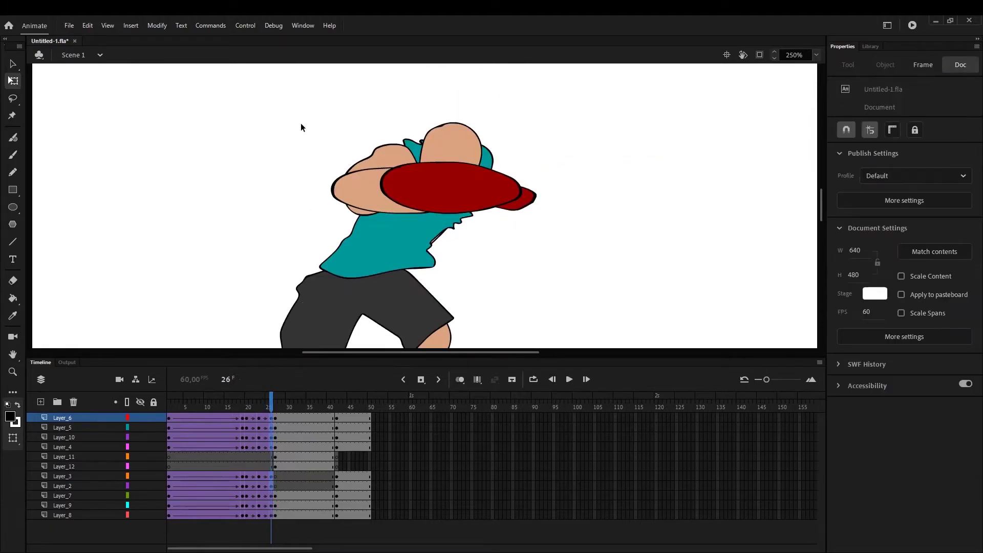
{"action": "left_click_drag", "start_coordinate": [463, 143], "coordinate": [505, 148]}
{"action": "left_click_drag", "start_coordinate": [456, 109], "coordinate": [457, 115]}
{"action": "left_click_drag", "start_coordinate": [302, 102], "coordinate": [442, 199]}
{"action": "left_click_drag", "start_coordinate": [442, 192], "coordinate": [451, 68]}
{"action": "key", "text": "space"}
Skew, heighten and narrow the shorts on frame 26 and move them forward under the torso.
{"action": "left_click", "coordinate": [410, 179]}
{"action": "left_click_drag", "start_coordinate": [404, 252], "coordinate": [376, 253]}
{"action": "left_click_drag", "start_coordinate": [377, 149], "coordinate": [377, 135]}
{"action": "left_click_drag", "start_coordinate": [418, 185], "coordinate": [448, 178]}
{"action": "left_click_drag", "start_coordinate": [480, 191], "coordinate": [446, 192]}
{"action": "key", "text": "."}
{"action": "left_click", "coordinate": [552, 279]}
{"action": "left_click_drag", "start_coordinate": [552, 280], "coordinate": [557, 250]}
{"action": "key", "text": "."}
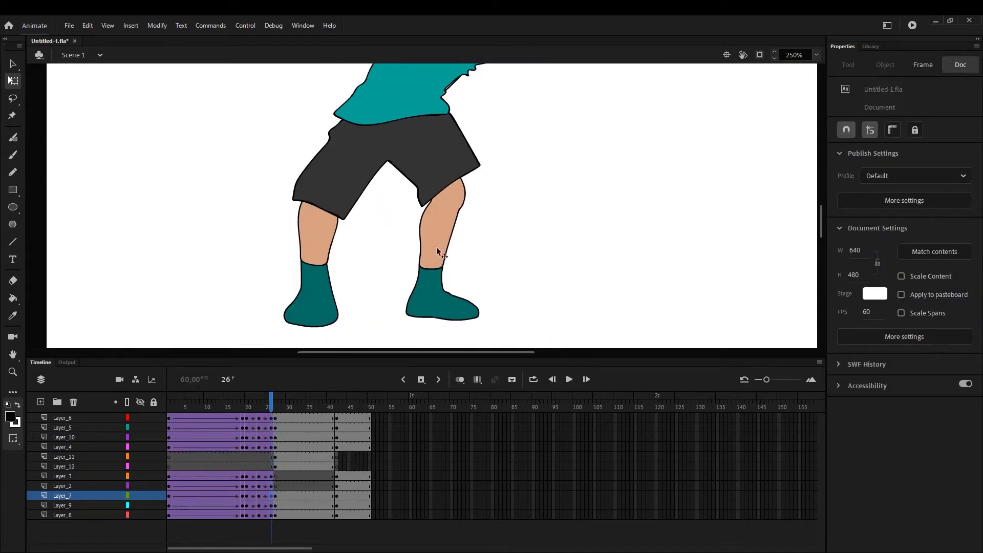
Move the front leg on frame 26 forward and skew its upper end to meet the shorts.
{"action": "left_click_drag", "start_coordinate": [436, 248], "coordinate": [459, 248]}
{"action": "left_click_drag", "start_coordinate": [442, 161], "coordinate": [422, 161]}
{"action": "left_click_drag", "start_coordinate": [463, 199], "coordinate": [469, 200]}
{"action": "key", "text": "Escape"}
Skew the rear leg's upper end on frame 26 and move the leg slightly forward.
{"action": "left_click", "coordinate": [320, 231]}
{"action": "left_click_drag", "start_coordinate": [321, 168], "coordinate": [337, 170]}
{"action": "left_click_drag", "start_coordinate": [322, 233], "coordinate": [334, 233]}
Narrow the shorts on frame 26 from the rear side and shift them slightly, comparing with frame 27.
{"action": "left_click", "coordinate": [349, 179]}
{"action": "left_click_drag", "start_coordinate": [301, 161], "coordinate": [307, 161]}
{"action": "left_click_drag", "start_coordinate": [389, 103], "coordinate": [382, 105]}
{"action": "key", "text": "."}
{"action": "key", "text": "."}
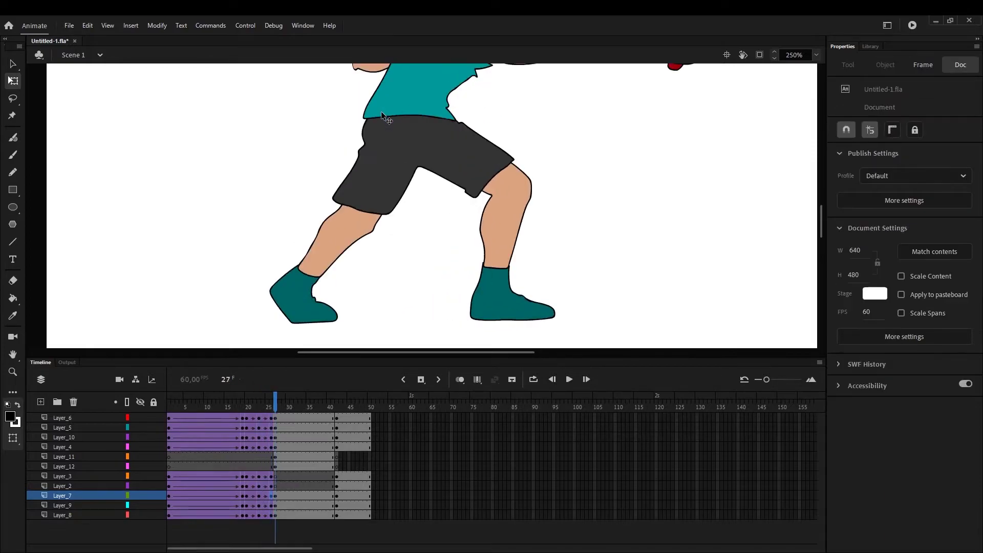
Review the wind-up and smear poses at full-figure view between frames 20 and 27.
{"action": "scroll", "coordinate": [381, 111], "scroll_direction": "down", "scroll_amount": 4}
{"action": "key", "text": "comma"}
{"action": "key", "text": "comma"}
{"action": "key", "text": "comma"}
{"action": "key", "text": "comma"}
{"action": "key", "text": "comma"}
{"action": "key", "text": "comma"}
{"action": "key", "text": "period"}
{"action": "key", "text": "period"}
{"action": "left_click", "coordinate": [396, 155]}
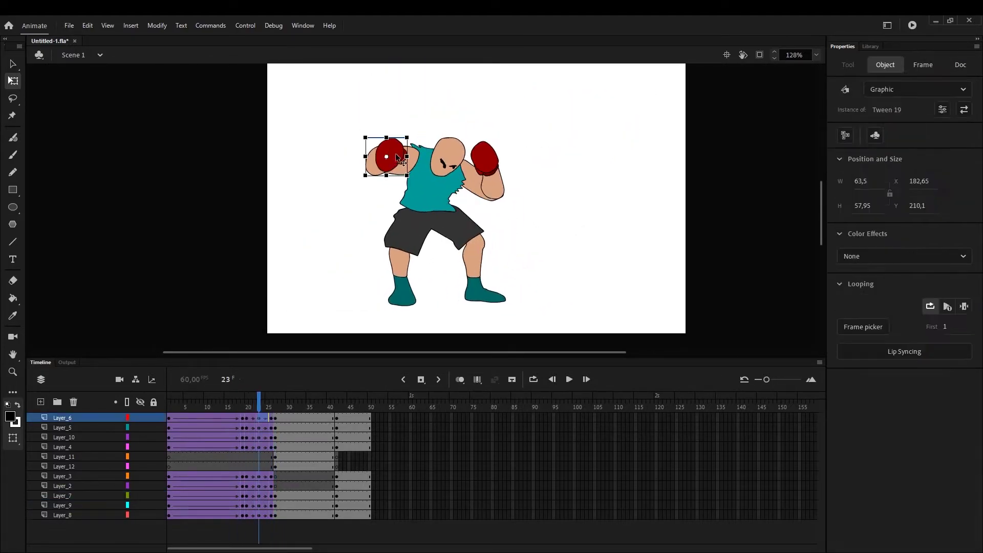
{"action": "left_click", "coordinate": [414, 163]}
{"action": "left_click", "coordinate": [442, 154]}
{"action": "mouse_move", "coordinate": [259, 408]}
{"action": "left_mouse_down"}
{"action": "mouse_move", "coordinate": [275, 413]}
{"action": "mouse_move", "coordinate": [252, 412]}
{"action": "mouse_move", "coordinate": [291, 423]}
{"action": "mouse_move", "coordinate": [252, 418]}
{"action": "left_mouse_up"}
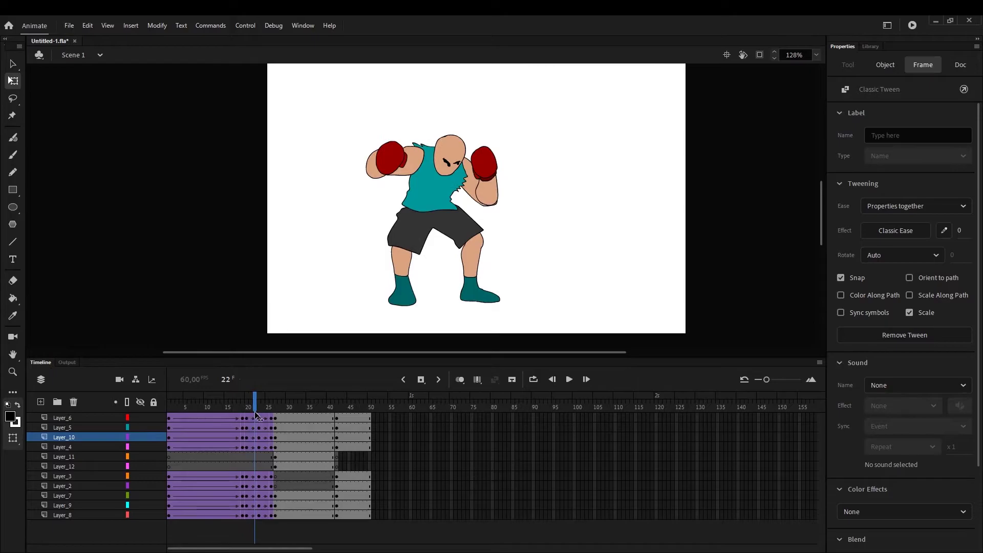
{"action": "mouse_move", "coordinate": [256, 417]}
{"action": "left_mouse_down"}
{"action": "mouse_move", "coordinate": [224, 415]}
{"action": "mouse_move", "coordinate": [248, 423]}
{"action": "left_mouse_up"}
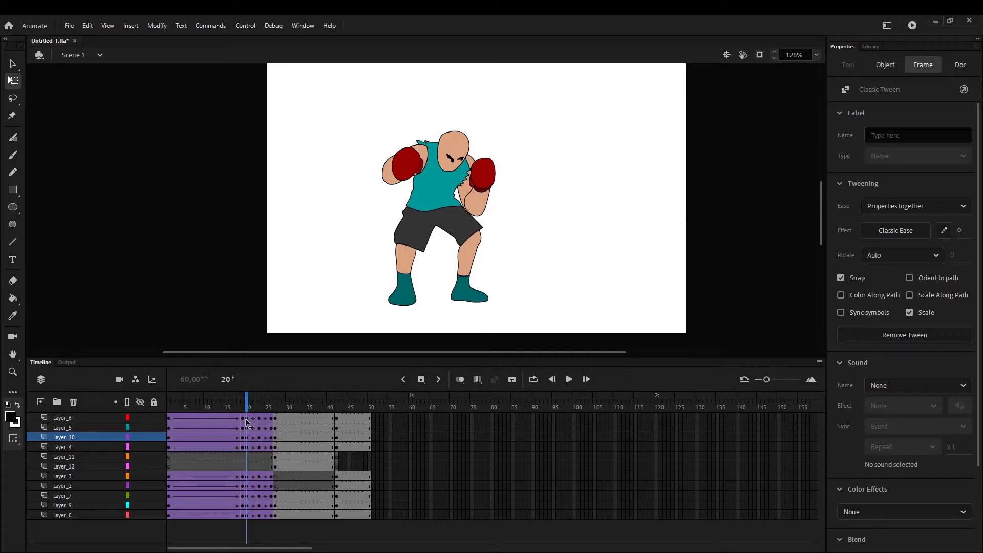
{"action": "left_click_drag", "start_coordinate": [249, 423], "coordinate": [260, 425]}
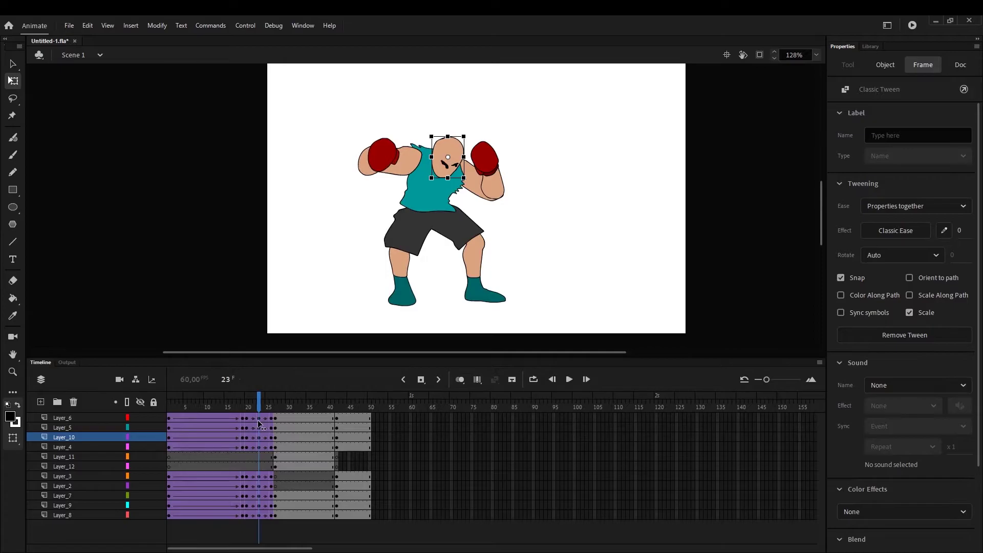
{"action": "left_click", "coordinate": [254, 425]}
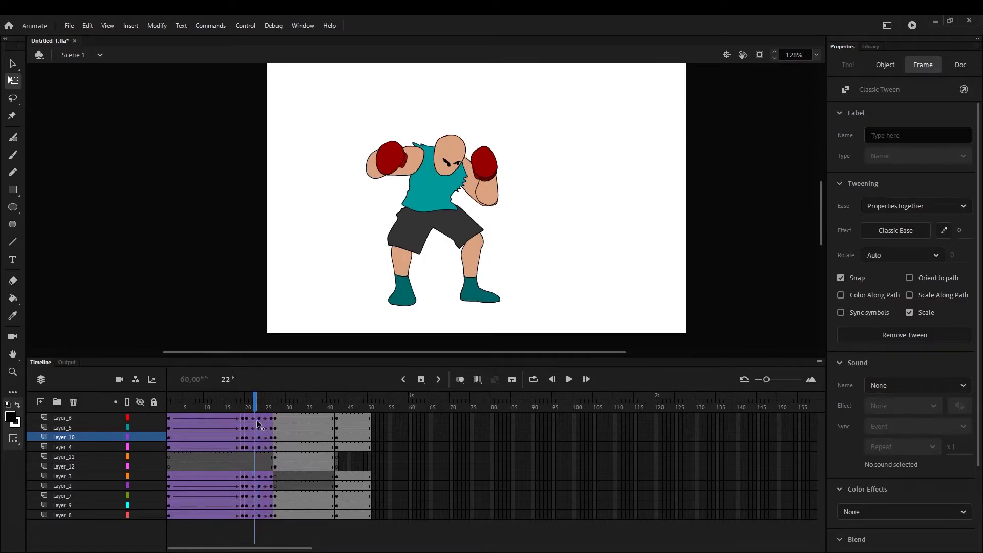
{"action": "left_click_drag", "start_coordinate": [254, 425], "coordinate": [273, 427]}
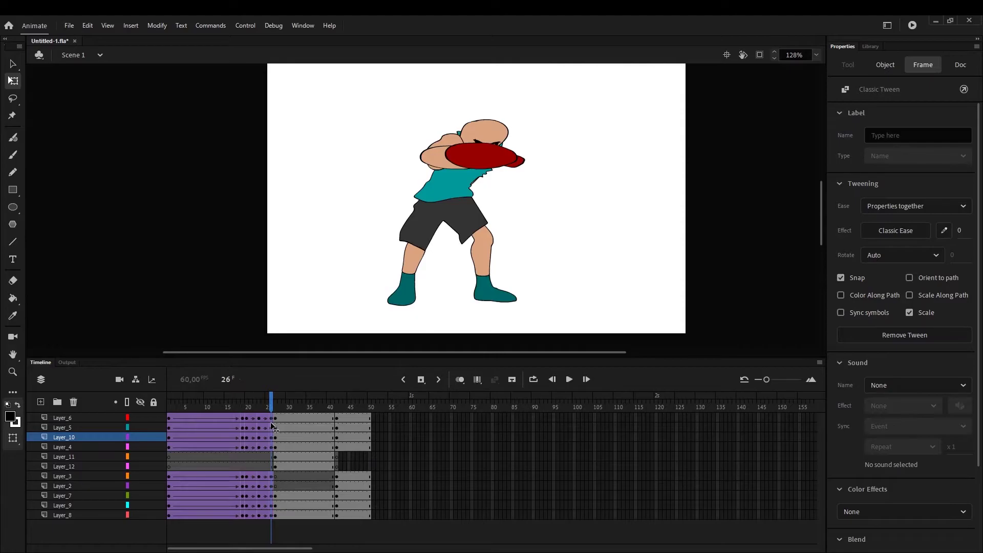
{"action": "left_click_drag", "start_coordinate": [270, 426], "coordinate": [272, 427]}
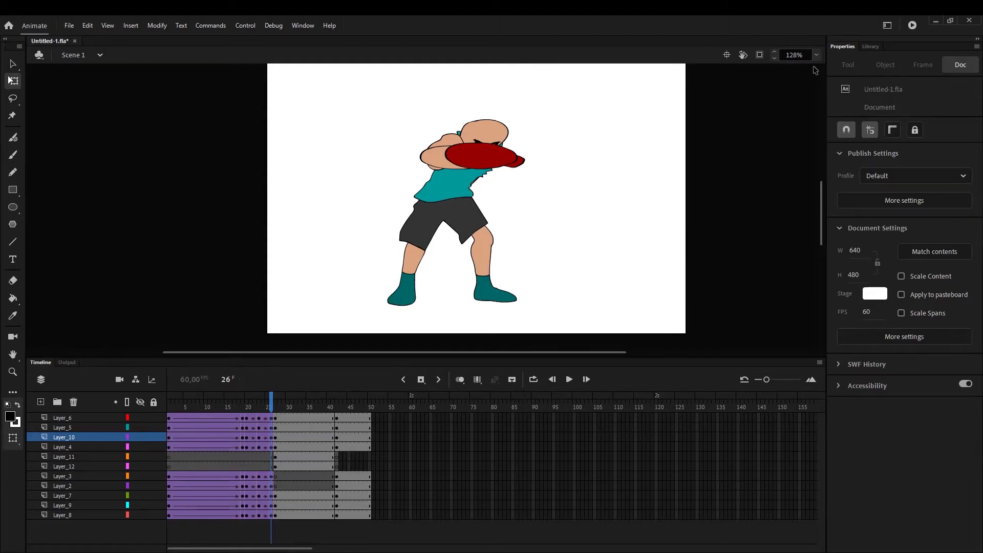
Adjust the vertical skew of the stretched forearm and glove on frame 26.
{"action": "scroll", "coordinate": [517, 177], "scroll_direction": "up", "scroll_amount": 1}
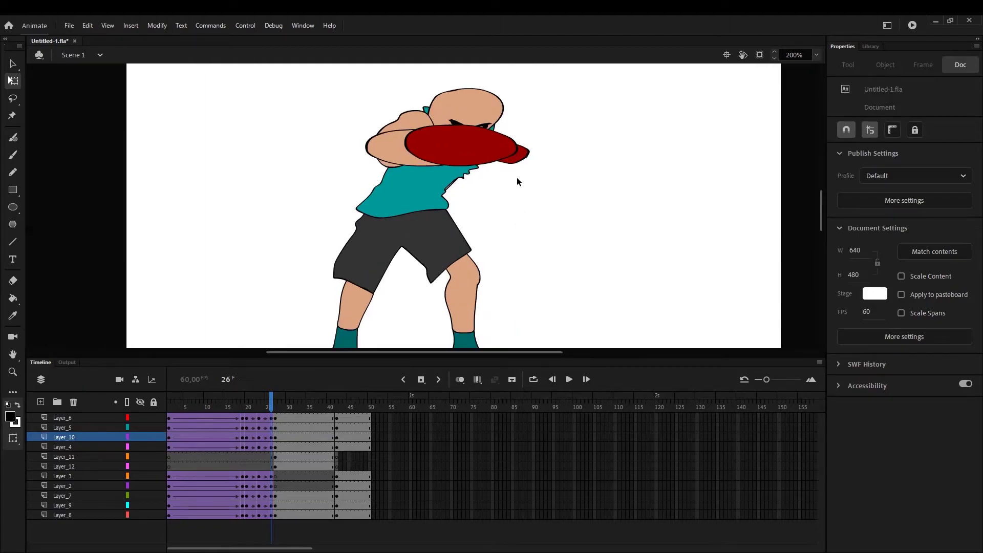
{"action": "left_click_drag", "start_coordinate": [488, 177], "coordinate": [466, 181]}
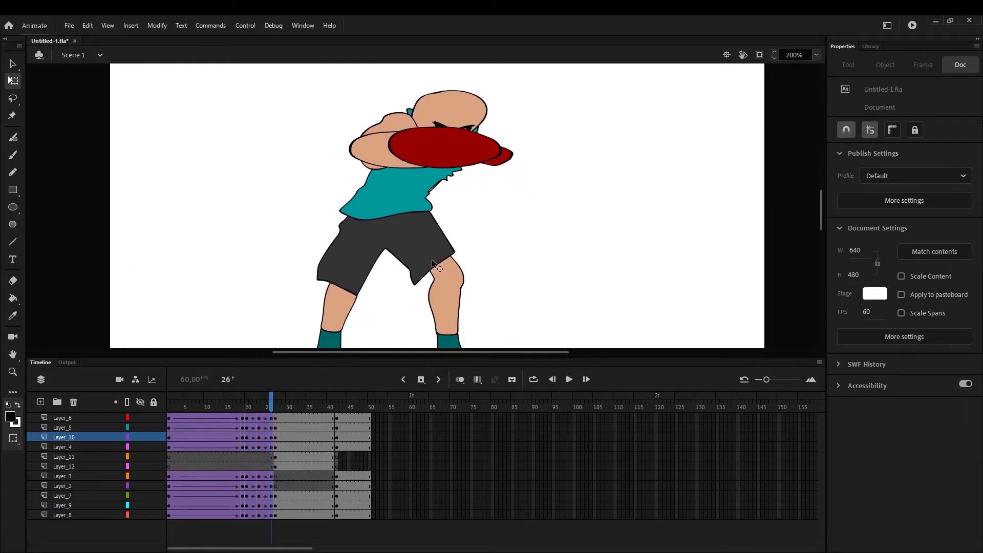
{"action": "left_click", "coordinate": [441, 109]}
{"action": "left_click", "coordinate": [602, 220]}
{"action": "mouse_move", "coordinate": [269, 409]}
{"action": "left_mouse_down"}
{"action": "mouse_move", "coordinate": [257, 409]}
{"action": "mouse_move", "coordinate": [274, 419]}
{"action": "left_mouse_up"}
{"action": "mouse_move", "coordinate": [274, 419]}
{"action": "left_mouse_down"}
{"action": "mouse_move", "coordinate": [262, 419]}
{"action": "mouse_move", "coordinate": [272, 422]}
{"action": "left_mouse_up"}
{"action": "left_click", "coordinate": [449, 149]}
{"action": "left_click_drag", "start_coordinate": [346, 141], "coordinate": [349, 183]}
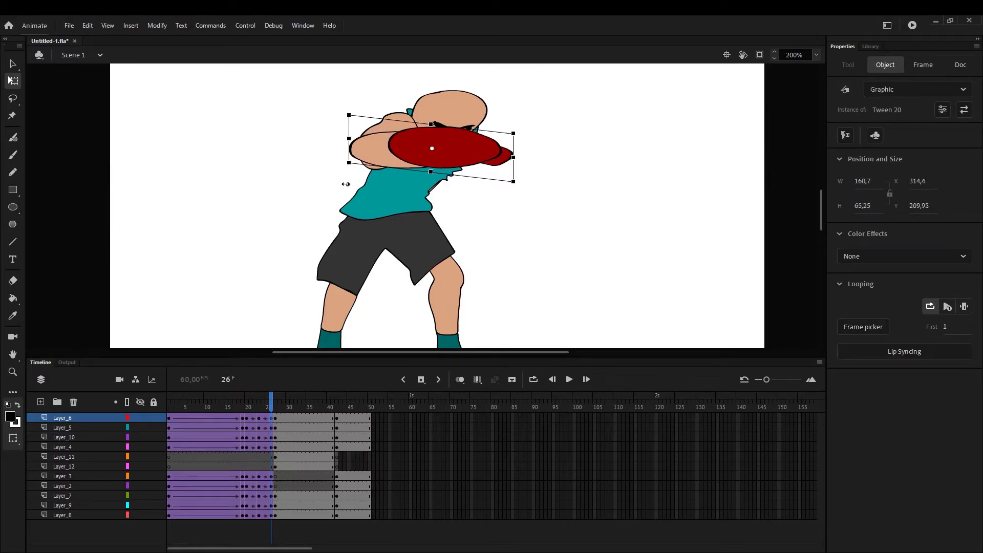
{"action": "left_click_drag", "start_coordinate": [513, 144], "coordinate": [513, 139]}
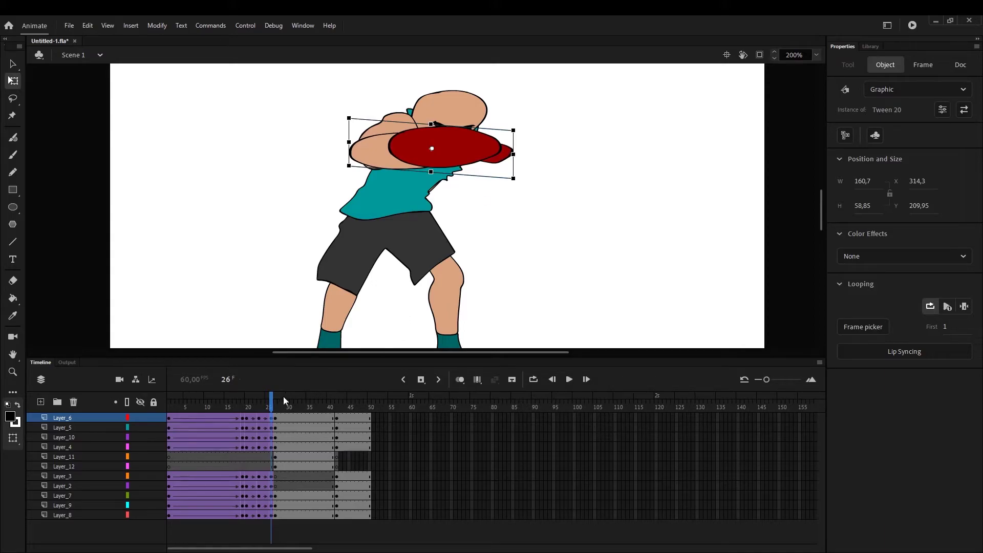
{"action": "mouse_move", "coordinate": [272, 413]}
{"action": "left_mouse_down"}
{"action": "mouse_move", "coordinate": [252, 412]}
{"action": "mouse_move", "coordinate": [271, 411]}
{"action": "left_mouse_up"}
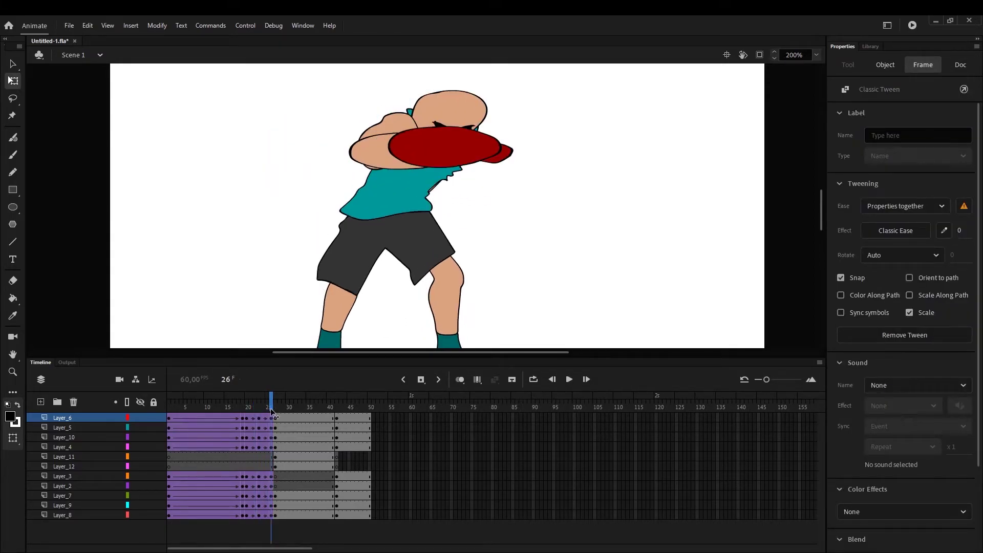
Compare the smear pose on frame 26 with the wind-up frames from 23 and the punch on frame 27.
{"action": "left_click_drag", "start_coordinate": [271, 411], "coordinate": [260, 417]}
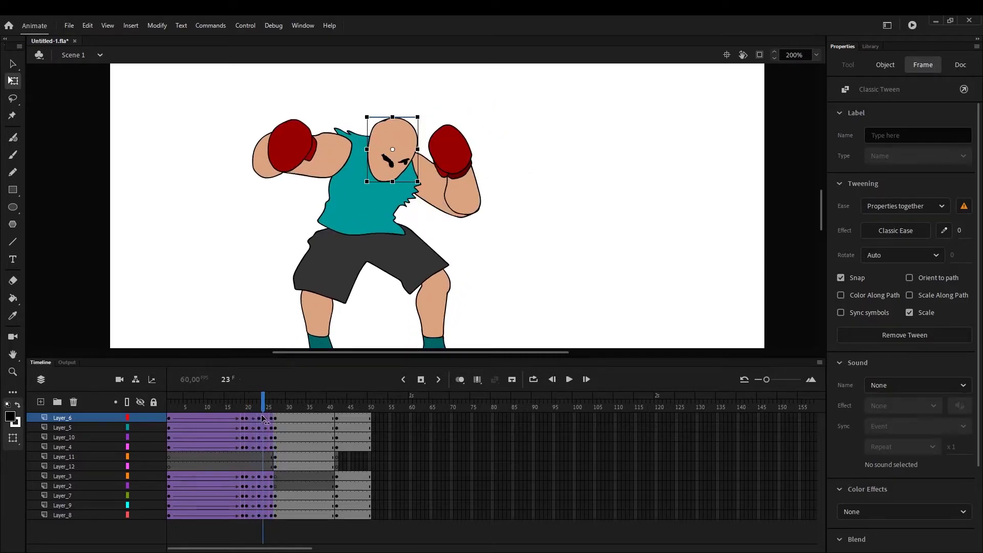
{"action": "left_click", "coordinate": [266, 419]}
{"action": "left_click", "coordinate": [267, 419]}
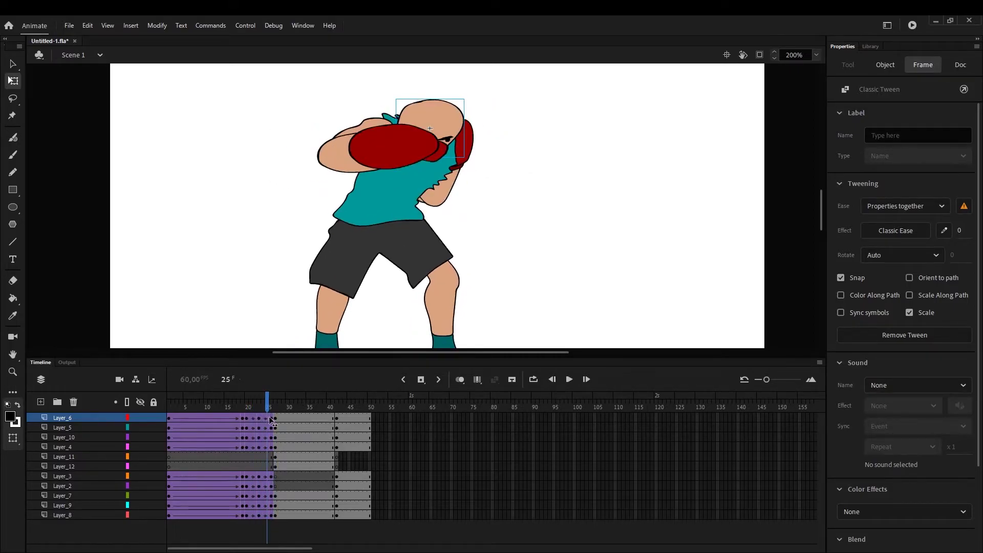
{"action": "left_click", "coordinate": [271, 420]}
{"action": "left_click", "coordinate": [275, 420]}
{"action": "left_click", "coordinate": [360, 234]}
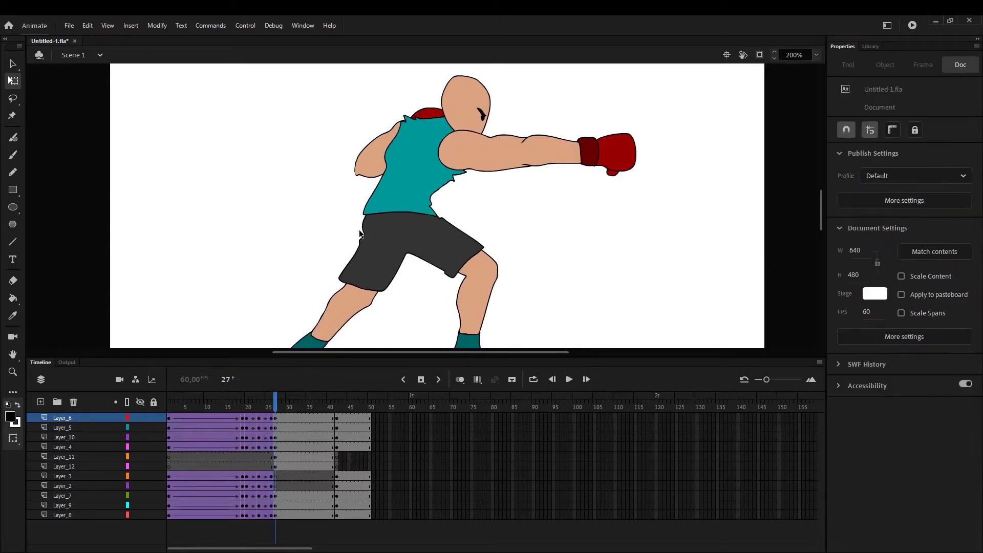
{"action": "scroll", "coordinate": [614, 190], "scroll_direction": "down", "scroll_amount": 2}
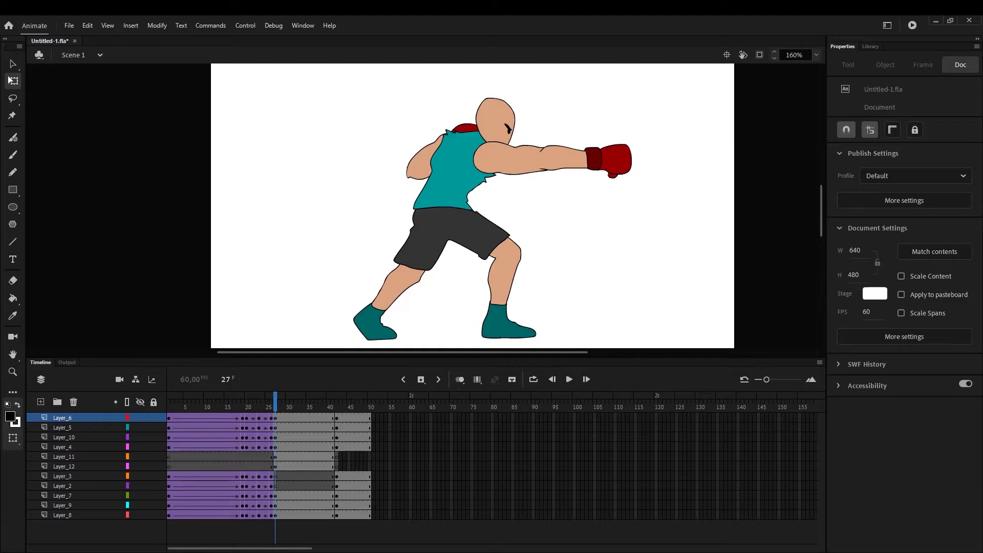
{"action": "key", "text": "comma"}
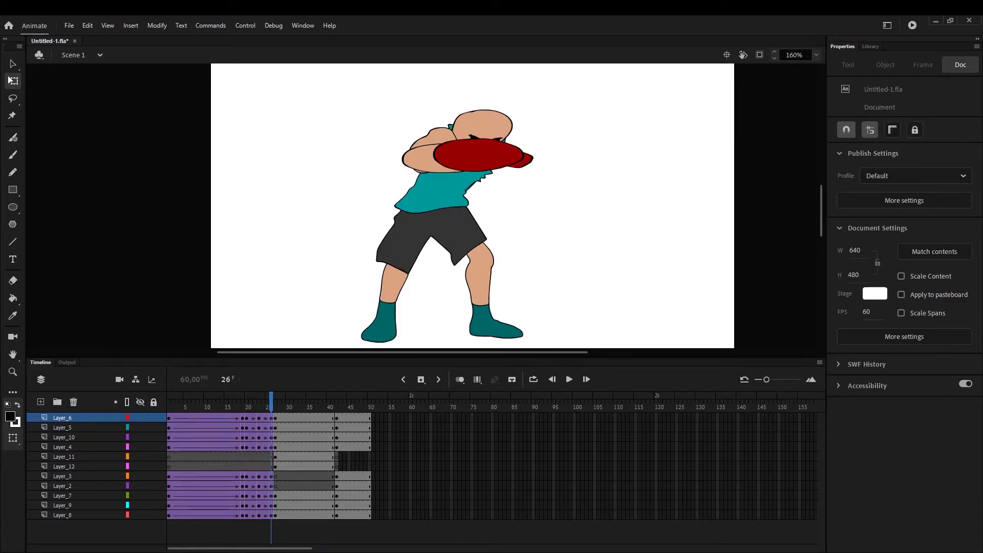
{"action": "key", "text": "period"}
{"action": "key", "text": "comma"}
{"action": "key", "text": "comma"}
{"action": "key", "text": "comma"}
{"action": "key", "text": "comma"}
{"action": "key", "text": "period"}
{"action": "key", "text": "period"}
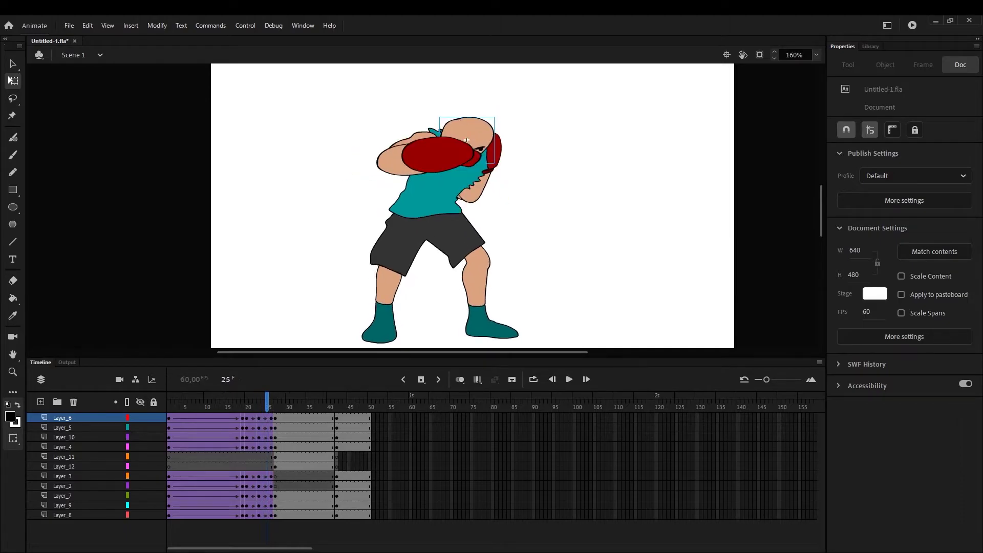
{"action": "key", "text": "period"}
{"action": "key", "text": "period"}
{"action": "key", "text": "comma"}
{"action": "key", "text": "period"}
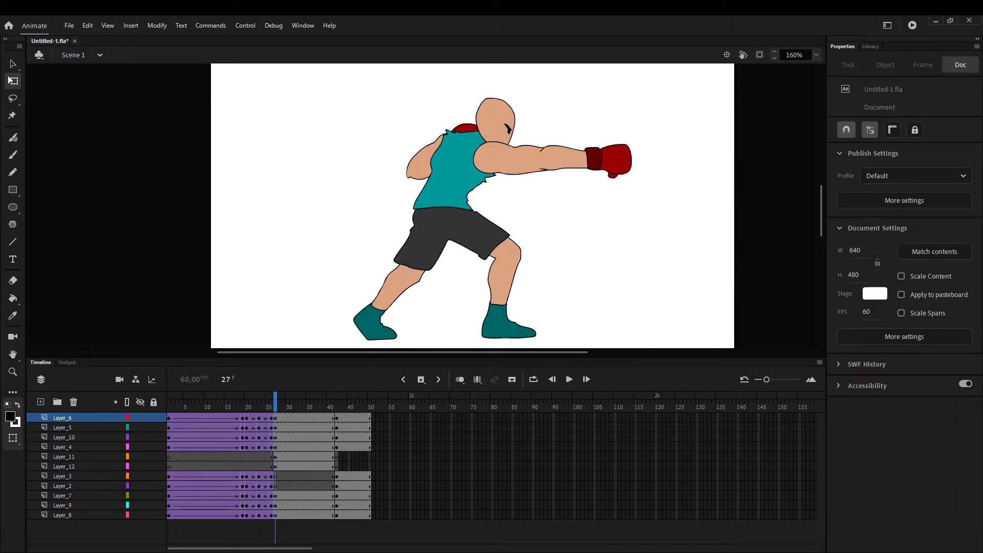
{"action": "key", "text": "comma"}
{"action": "key", "text": "comma"}
{"action": "key", "text": "period"}
{"action": "key", "text": "period"}
{"action": "key", "text": "comma"}
{"action": "key", "text": "comma"}
{"action": "key", "text": "period"}
{"action": "key", "text": "period"}
{"action": "key", "text": "comma"}
{"action": "key", "text": "comma"}
{"action": "key", "text": "comma"}
{"action": "key", "text": "comma"}
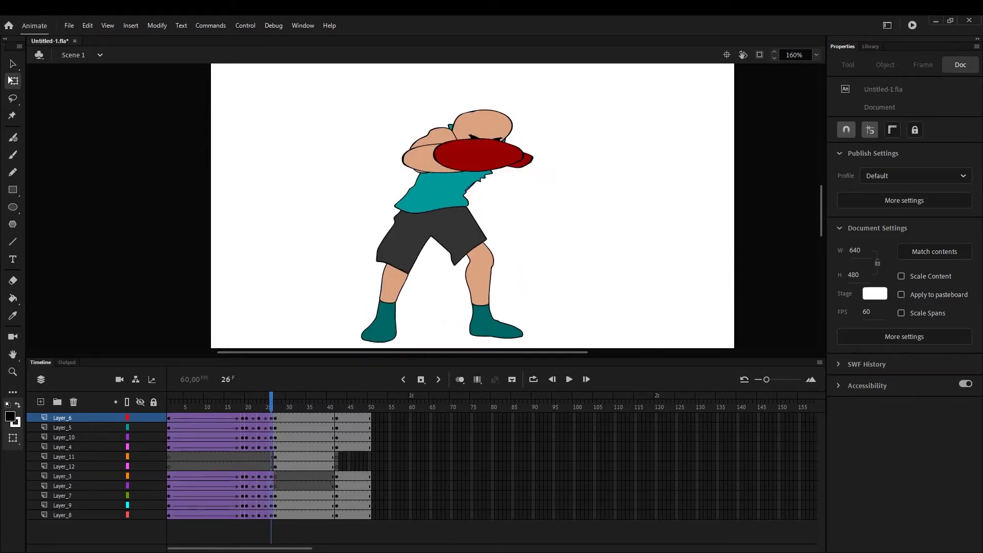
Step through the wind-up and punch up to frame 29 and preview the whole animation as a test movie.
{"action": "key", "text": "comma"}
{"action": "key", "text": "comma"}
{"action": "key", "text": "comma"}
{"action": "key", "text": "period"}
{"action": "key", "text": "period"}
{"action": "key", "text": "period"}
{"action": "key", "text": "period"}
{"action": "key", "text": "period"}
{"action": "key", "text": "period"}
{"action": "key", "text": "period"}
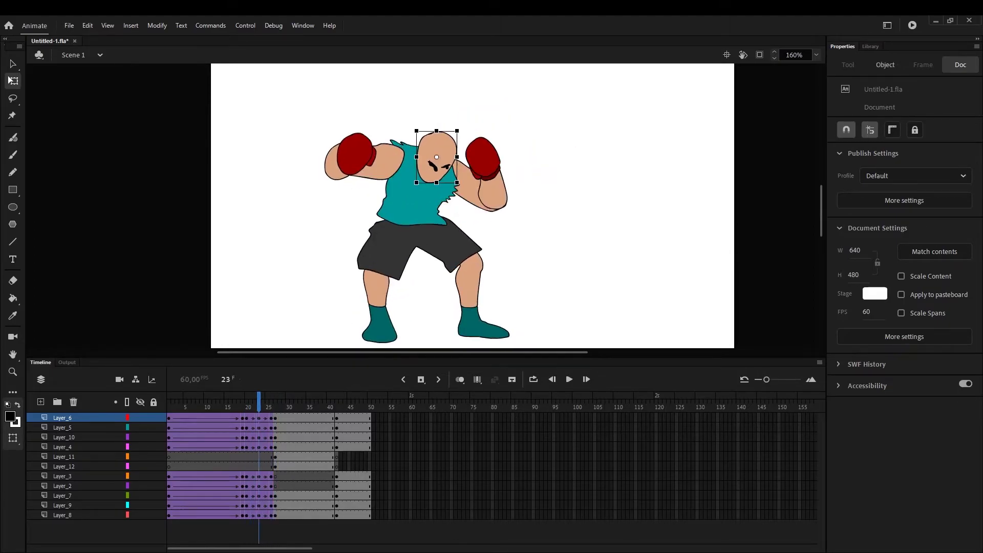
{"action": "key", "text": "period"}
{"action": "key", "text": "period"}
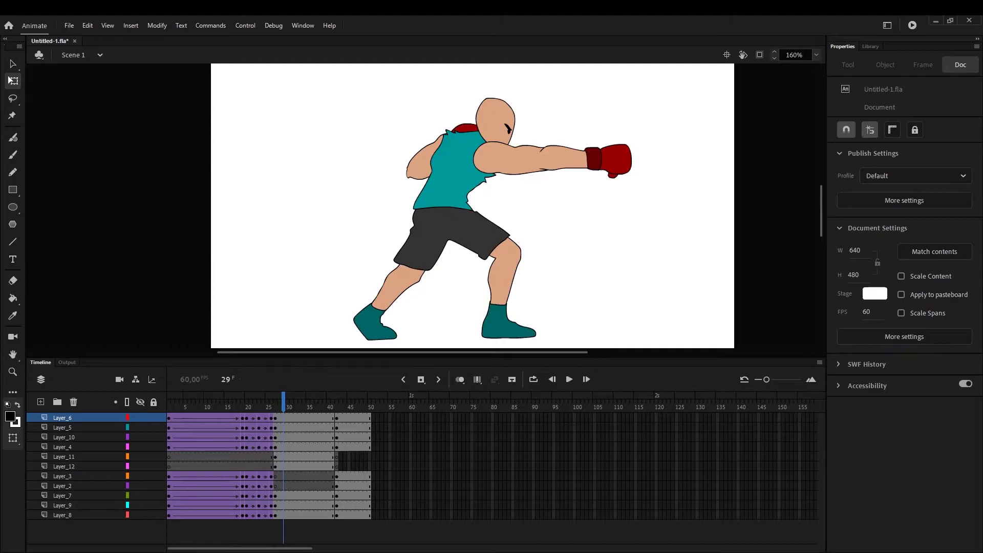
{"action": "key", "text": "ctrl+Return"}
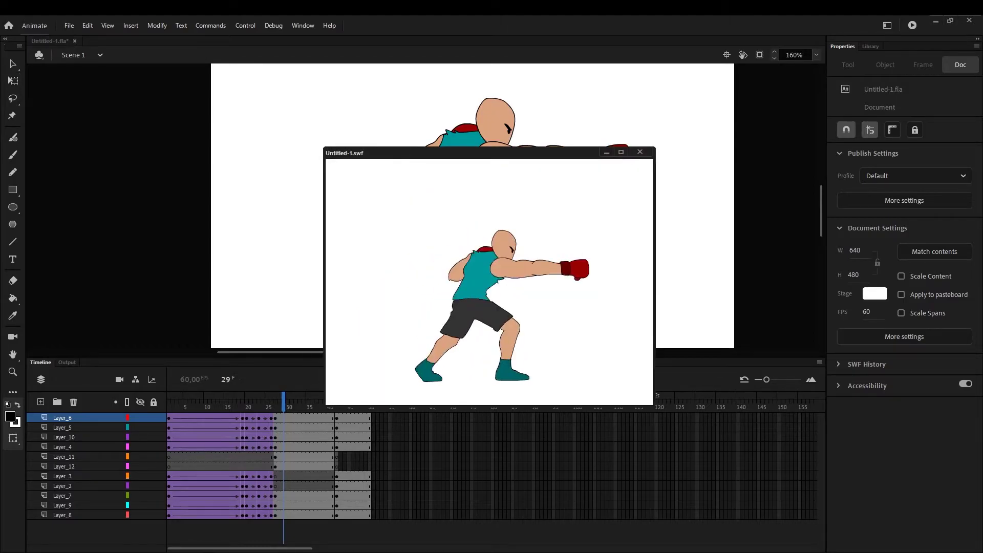
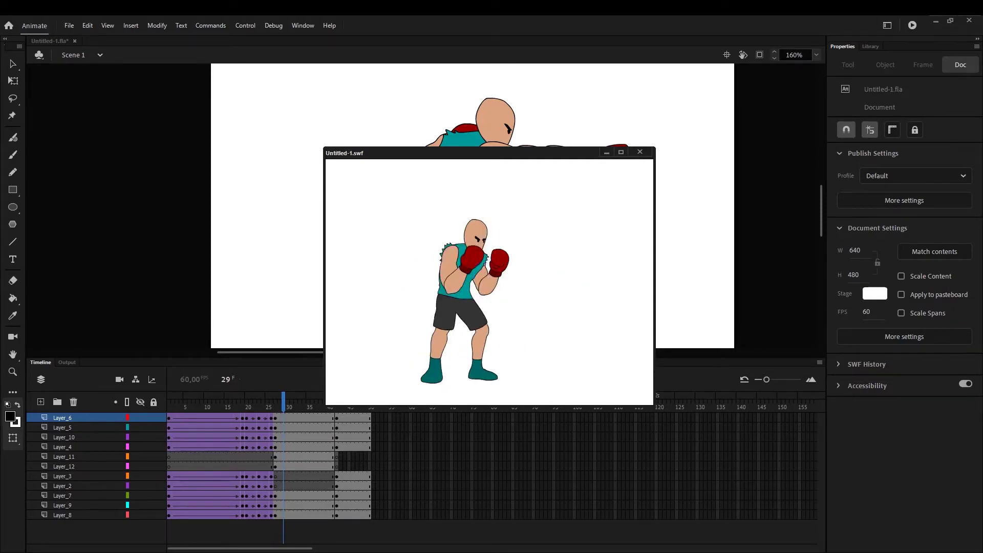
{"action": "left_click", "coordinate": [644, 153]}
Insert keyframes on frame 41 of the boxer's layers at the end of the punch pose.
{"action": "left_click_drag", "start_coordinate": [281, 411], "coordinate": [276, 414]}
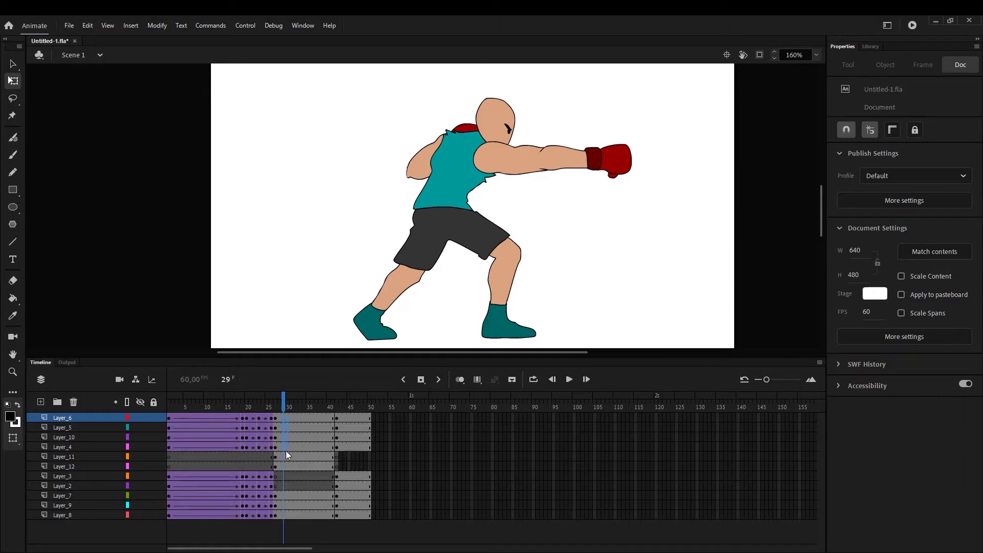
{"action": "left_click", "coordinate": [285, 517]}
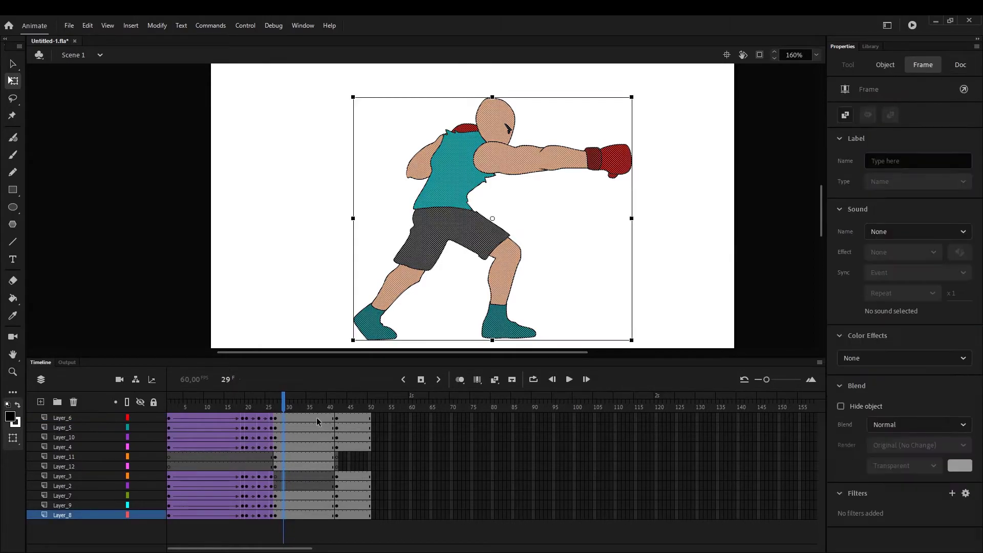
{"action": "left_click", "coordinate": [288, 407]}
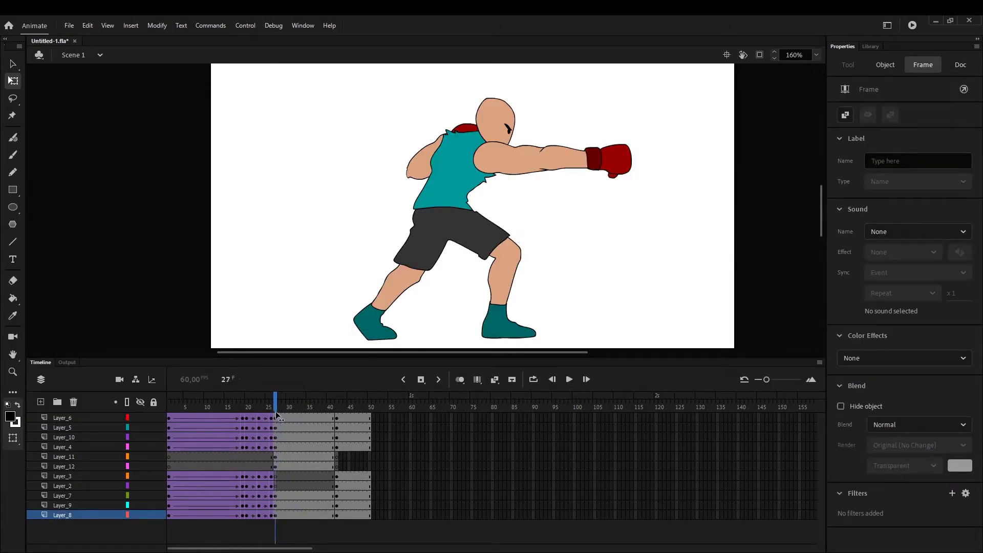
{"action": "key", "text": "."}
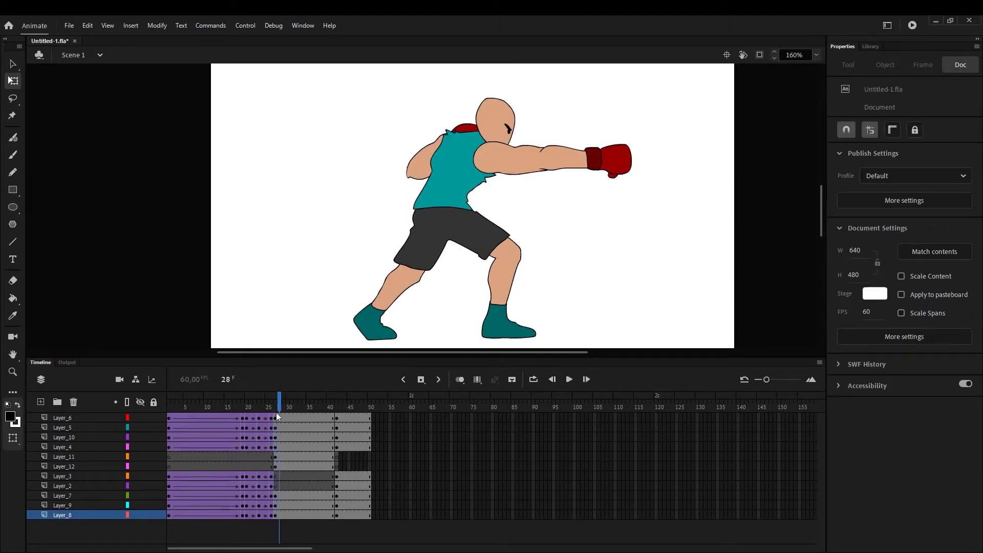
{"action": "key", "text": "period"}
{"action": "left_click_drag", "start_coordinate": [332, 416], "coordinate": [332, 514]}
{"action": "key", "text": "F6"}
{"action": "right_click", "coordinate": [331, 515]}
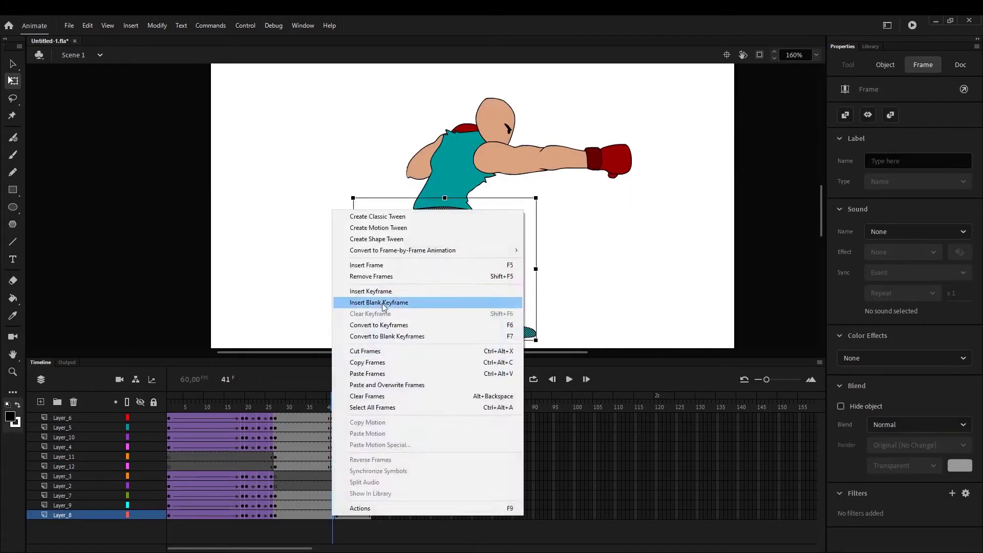
{"action": "left_click", "coordinate": [381, 291]}
Create classic tweens on the boxer's layers between frames 27 and 41.
{"action": "left_click_drag", "start_coordinate": [277, 417], "coordinate": [331, 465]}
{"action": "right_click", "coordinate": [332, 466]}
{"action": "left_click", "coordinate": [378, 165]}
{"action": "left_click", "coordinate": [377, 215]}
Insert keyframes on frame 30 of the tweened punch layers.
{"action": "left_click_drag", "start_coordinate": [333, 407], "coordinate": [288, 515]}
{"action": "right_click", "coordinate": [290, 466]}
{"action": "left_click", "coordinate": [333, 244]}
{"action": "right_click", "coordinate": [288, 515]}
{"action": "left_click", "coordinate": [333, 291]}
Stretch the punching forearm and glove on frame 27 and pull the arm back toward the torso.
{"action": "left_click_drag", "start_coordinate": [285, 407], "coordinate": [275, 407]}
{"action": "left_click", "coordinate": [595, 158]}
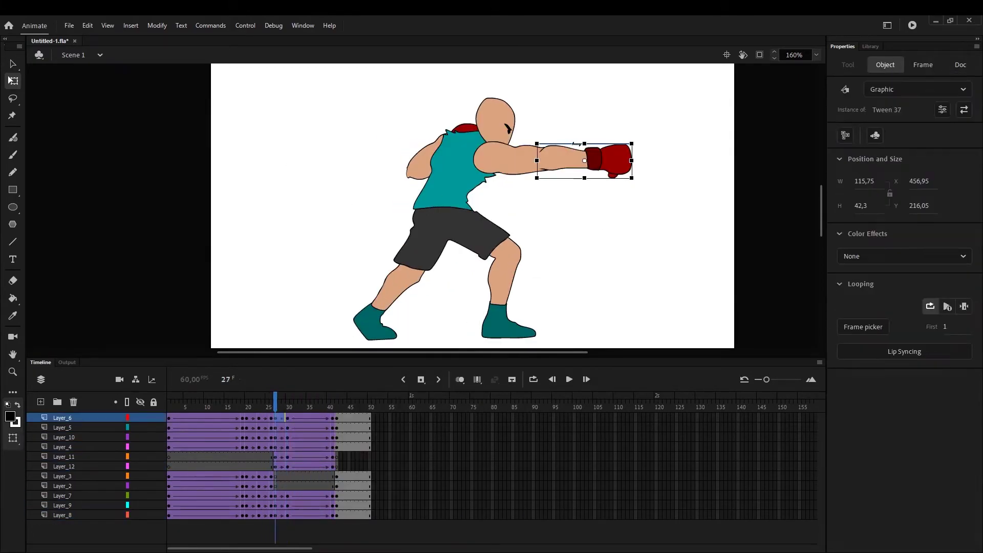
{"action": "left_click_drag", "start_coordinate": [585, 144], "coordinate": [584, 137]}
{"action": "left_click_drag", "start_coordinate": [632, 161], "coordinate": [653, 161]}
{"action": "left_click_drag", "start_coordinate": [545, 165], "coordinate": [467, 156]}
{"action": "left_click", "coordinate": [486, 150]}
{"action": "left_click_drag", "start_coordinate": [475, 156], "coordinate": [427, 152]}
{"action": "left_click", "coordinate": [348, 241]}
Reposition the stretched forearm and the upper arm on frame 27, comparing with the neighbouring frames.
{"action": "key", "text": "comma"}
{"action": "key", "text": "comma"}
{"action": "key", "text": "comma"}
{"action": "key", "text": "period"}
{"action": "key", "text": "period"}
{"action": "key", "text": "period"}
{"action": "key", "text": "period"}
{"action": "key", "text": "comma"}
{"action": "key", "text": "comma"}
{"action": "left_click", "coordinate": [425, 148]}
{"action": "left_click", "coordinate": [721, 112]}
{"action": "key", "text": "period"}
{"action": "key", "text": "period"}
{"action": "key", "text": "comma"}
{"action": "left_click_drag", "start_coordinate": [563, 167], "coordinate": [567, 160]}
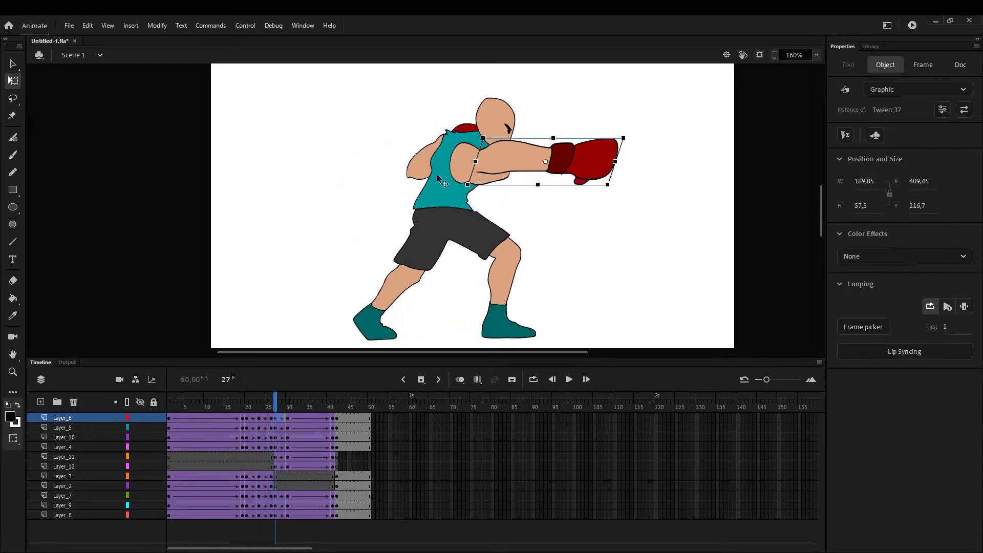
{"action": "left_click_drag", "start_coordinate": [455, 162], "coordinate": [460, 158]}
Nudge the punching upper arm on frame 27 back and up, and reduce the forearm with glove to about 178.5 by 49.8.
{"action": "key", "text": "period"}
{"action": "key", "text": "period"}
{"action": "key", "text": "period"}
{"action": "key", "text": "comma"}
{"action": "key", "text": "comma"}
{"action": "key", "text": "comma"}
{"action": "left_click", "coordinate": [512, 158]}
{"action": "key", "text": "Left"}
{"action": "key", "text": "Left"}
{"action": "key", "text": "Left"}
{"action": "key", "text": "Left"}
{"action": "key", "text": "Left"}
{"action": "key", "text": "Up"}
{"action": "key", "text": "Up"}
{"action": "key", "text": "Up"}
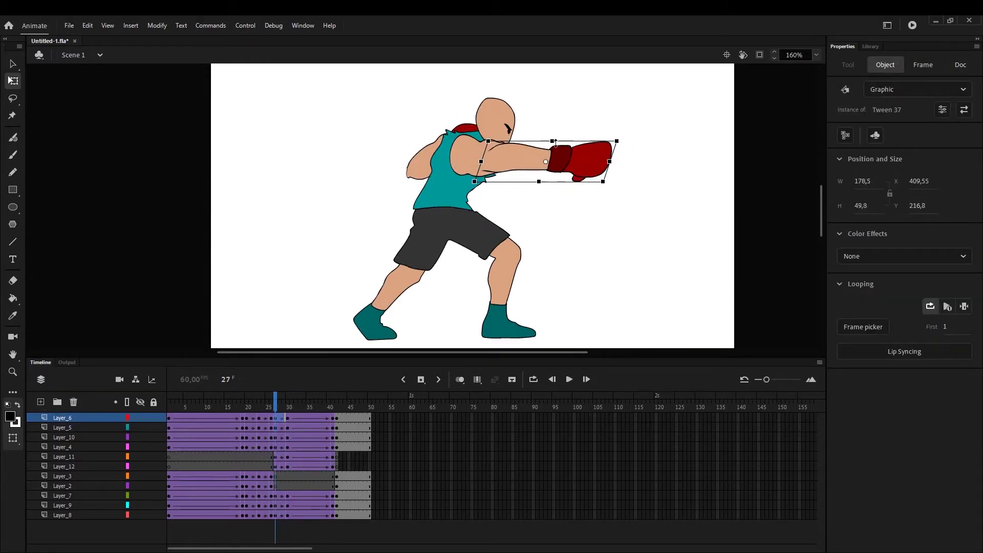
Shift the torso on frame 27 slightly backward, checking the motion against the neighbouring frames.
{"action": "key", "text": "period"}
{"action": "key", "text": "period"}
{"action": "key", "text": "period"}
{"action": "key", "text": "comma"}
{"action": "key", "text": "comma"}
{"action": "key", "text": "comma"}
{"action": "left_click_drag", "start_coordinate": [430, 208], "coordinate": [427, 207]}
{"action": "key", "text": "comma"}
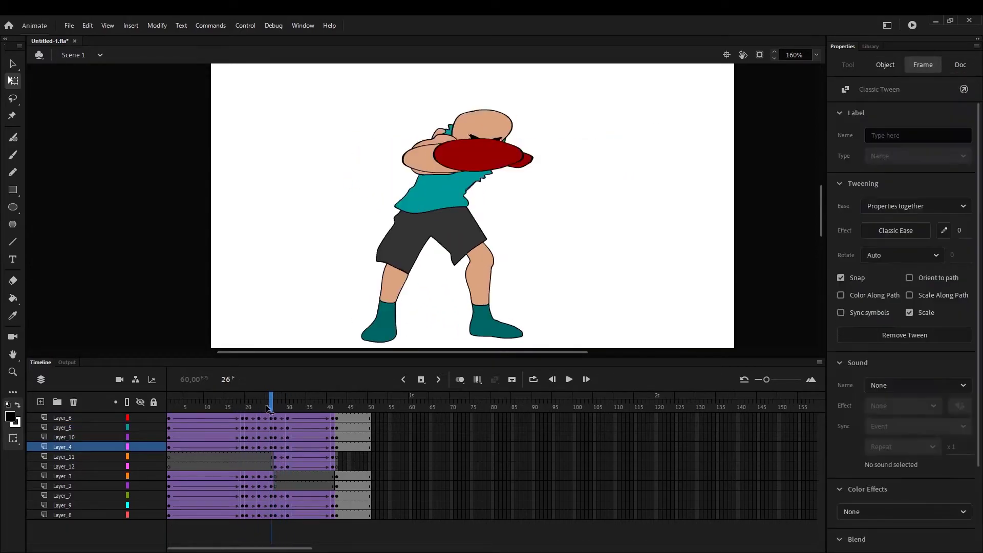
Pull the rear glove and rear upper arm back on frame 30 and nudge the head, comparing with the neighbouring frames.
{"action": "key", "text": "period"}
{"action": "key", "text": "period"}
{"action": "key", "text": "period"}
{"action": "key", "text": "period"}
{"action": "left_click", "coordinate": [461, 128]}
{"action": "left_click_drag", "start_coordinate": [460, 128], "coordinate": [444, 130]}
{"action": "left_click_drag", "start_coordinate": [472, 120], "coordinate": [463, 111]}
{"action": "left_click_drag", "start_coordinate": [421, 174], "coordinate": [410, 173]}
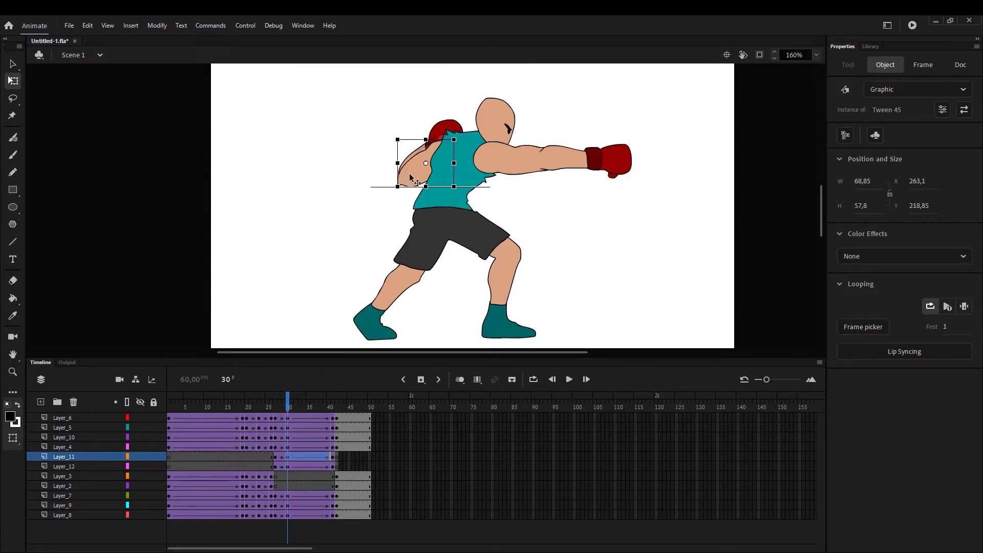
{"action": "mouse_move", "coordinate": [287, 407]}
{"action": "left_mouse_down"}
{"action": "mouse_move", "coordinate": [268, 409]}
{"action": "mouse_move", "coordinate": [277, 409]}
{"action": "left_mouse_up"}
{"action": "left_click_drag", "start_coordinate": [496, 121], "coordinate": [498, 122]}
{"action": "mouse_move", "coordinate": [289, 409]}
{"action": "left_mouse_down"}
{"action": "mouse_move", "coordinate": [259, 411]}
{"action": "mouse_move", "coordinate": [332, 408]}
{"action": "mouse_move", "coordinate": [275, 408]}
{"action": "mouse_move", "coordinate": [287, 408]}
{"action": "left_mouse_up"}
Copy the rear arm's frame 30 pose on Layer_11 and Layer_12 onto frame 41.
{"action": "right_click", "coordinate": [288, 456]}
{"action": "left_click", "coordinate": [327, 303]}
{"action": "right_click", "coordinate": [333, 457]}
{"action": "left_click", "coordinate": [366, 315]}
{"action": "right_click", "coordinate": [288, 466]}
{"action": "left_click", "coordinate": [322, 314]}
{"action": "right_click", "coordinate": [333, 467]}
{"action": "left_click", "coordinate": [366, 325]}
Rotate and reposition the shorts on frame 30 and adjust the front leg to match.
{"action": "left_click", "coordinate": [479, 243]}
{"action": "left_click_drag", "start_coordinate": [513, 195], "coordinate": [518, 205]}
{"action": "left_click_drag", "start_coordinate": [480, 240], "coordinate": [512, 231]}
{"action": "left_click", "coordinate": [506, 261]}
{"action": "left_click_drag", "start_coordinate": [514, 254], "coordinate": [478, 239]}
Widen the stance on frame 30 by shifting the rear leg back and the front leg forward.
{"action": "left_click", "coordinate": [397, 281]}
{"action": "left_click_drag", "start_coordinate": [409, 340], "coordinate": [397, 340]}
{"action": "mouse_move", "coordinate": [288, 408]}
{"action": "left_mouse_down"}
{"action": "mouse_move", "coordinate": [271, 409]}
{"action": "mouse_move", "coordinate": [287, 409]}
{"action": "left_mouse_up"}
{"action": "left_click_drag", "start_coordinate": [504, 279], "coordinate": [514, 279]}
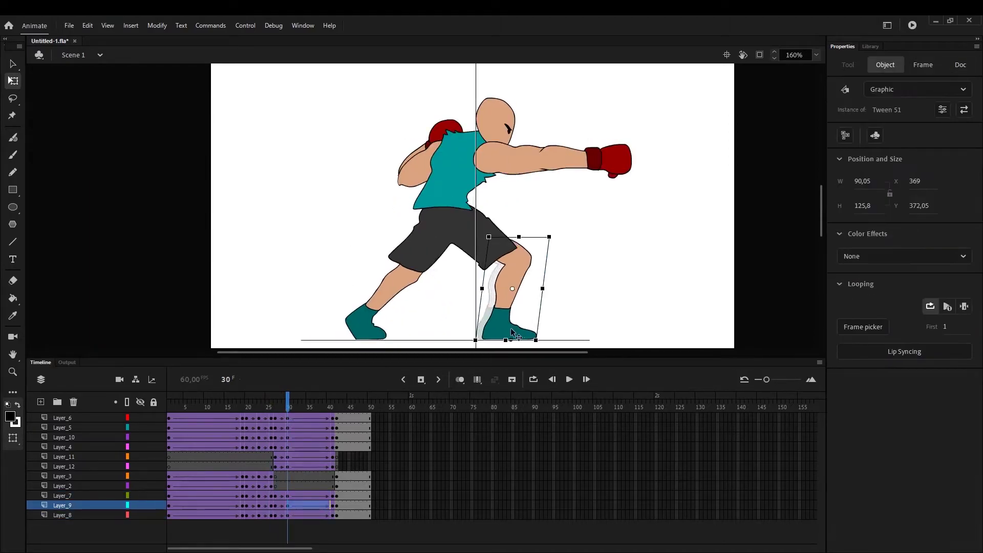
{"action": "left_click_drag", "start_coordinate": [523, 237], "coordinate": [512, 237]}
{"action": "left_click_drag", "start_coordinate": [518, 269], "coordinate": [520, 270]}
{"action": "left_click_drag", "start_coordinate": [288, 409], "coordinate": [333, 437]}
Copy the frame 30 poses of both legs and the shorts on Layer_9, Layer_8 and Layer_7 onto frame 41.
{"action": "right_click", "coordinate": [287, 506]}
{"action": "left_click", "coordinate": [322, 350]}
{"action": "right_click", "coordinate": [332, 505]}
{"action": "left_click", "coordinate": [364, 362]}
{"action": "right_click", "coordinate": [288, 515]}
{"action": "left_click", "coordinate": [322, 362]}
{"action": "right_click", "coordinate": [332, 516]}
{"action": "left_click", "coordinate": [367, 373]}
{"action": "right_click", "coordinate": [287, 496]}
{"action": "left_click", "coordinate": [322, 342]}
{"action": "right_click", "coordinate": [332, 495]}
{"action": "left_click", "coordinate": [364, 353]}
Lean the torso back on frame 41 and move the head back and up with it, comparing with the neighbouring frames.
{"action": "left_click", "coordinate": [451, 172]}
{"action": "left_click_drag", "start_coordinate": [506, 125], "coordinate": [490, 118]}
{"action": "left_click_drag", "start_coordinate": [451, 137], "coordinate": [429, 145]}
{"action": "left_click_drag", "start_coordinate": [493, 108], "coordinate": [459, 103]}
{"action": "key", "text": "period"}
{"action": "key", "text": "comma"}
{"action": "key", "text": "comma"}
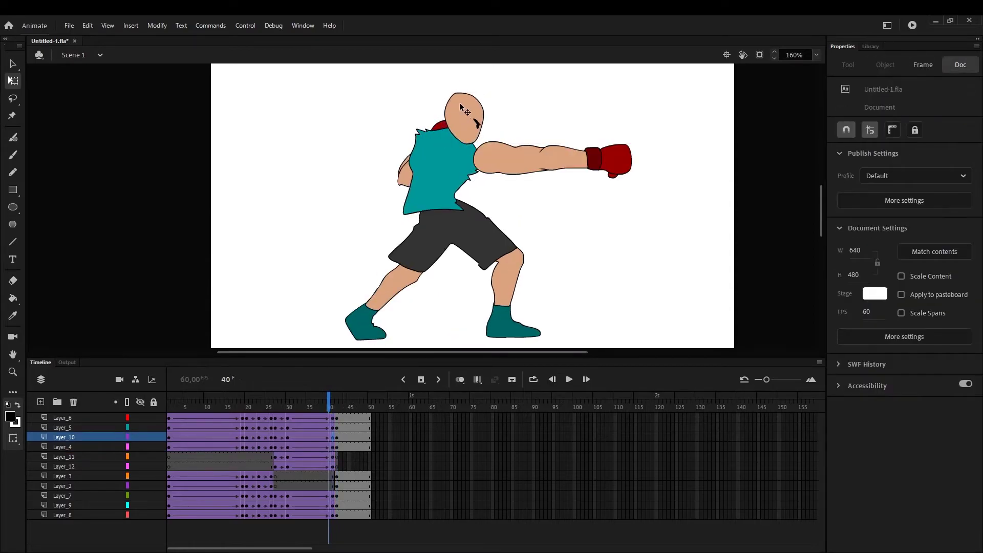
{"action": "key", "text": "period"}
{"action": "left_click_drag", "start_coordinate": [457, 153], "coordinate": [468, 153]}
{"action": "left_click", "coordinate": [472, 108]}
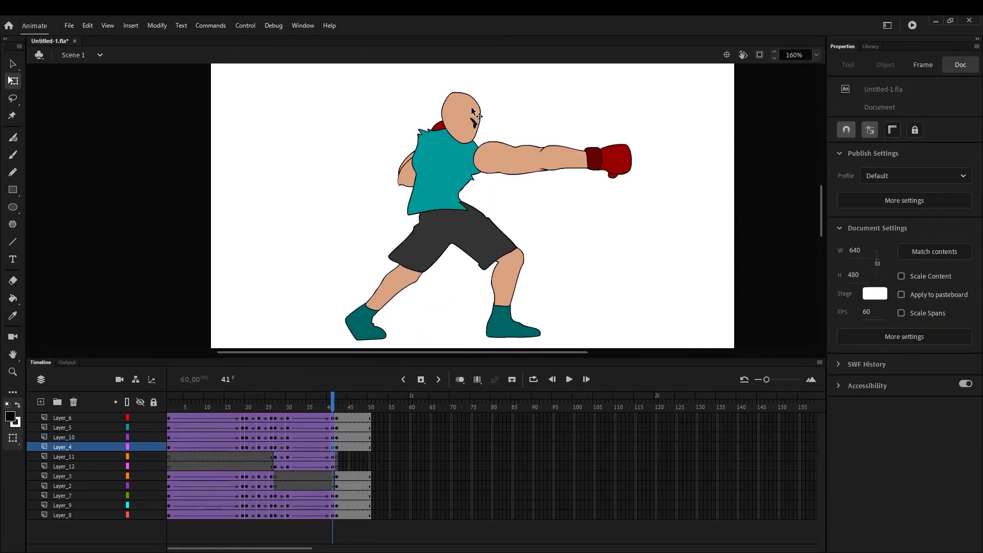
{"action": "left_click_drag", "start_coordinate": [471, 105], "coordinate": [472, 100]}
Rotate the punching upper arm on frame 41 downward and pull it in against the torso.
{"action": "left_click", "coordinate": [517, 159]}
{"action": "left_click_drag", "start_coordinate": [559, 180], "coordinate": [534, 214]}
{"action": "left_click_drag", "start_coordinate": [530, 182], "coordinate": [474, 189]}
Fold the punching forearm with glove upward on frame 41 and attach it at the elbow with the glove near the chin.
{"action": "left_click", "coordinate": [584, 161]}
{"action": "left_click_drag", "start_coordinate": [635, 183], "coordinate": [626, 128]}
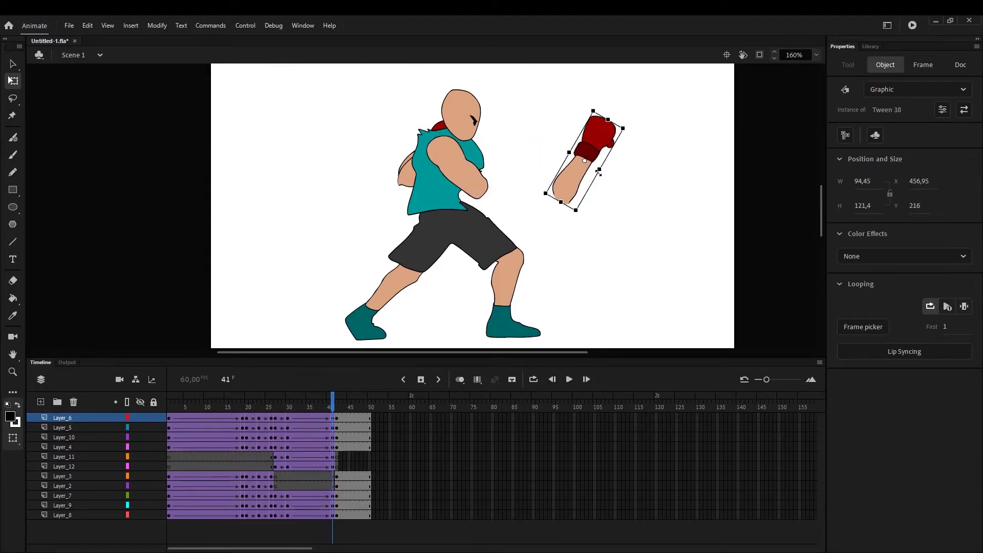
{"action": "left_click_drag", "start_coordinate": [598, 171], "coordinate": [605, 174]}
{"action": "left_click_drag", "start_coordinate": [603, 144], "coordinate": [514, 145]}
{"action": "mouse_move", "coordinate": [333, 401]}
{"action": "left_mouse_down"}
{"action": "mouse_move", "coordinate": [270, 401]}
{"action": "mouse_move", "coordinate": [333, 402]}
{"action": "left_mouse_up"}
{"action": "left_click", "coordinate": [499, 158]}
{"action": "left_click_drag", "start_coordinate": [484, 204], "coordinate": [464, 196]}
{"action": "left_click", "coordinate": [443, 159]}
{"action": "mouse_move", "coordinate": [332, 402]}
{"action": "left_mouse_down"}
{"action": "mouse_move", "coordinate": [279, 402]}
{"action": "mouse_move", "coordinate": [332, 402]}
{"action": "left_mouse_up"}
{"action": "left_click", "coordinate": [440, 159]}
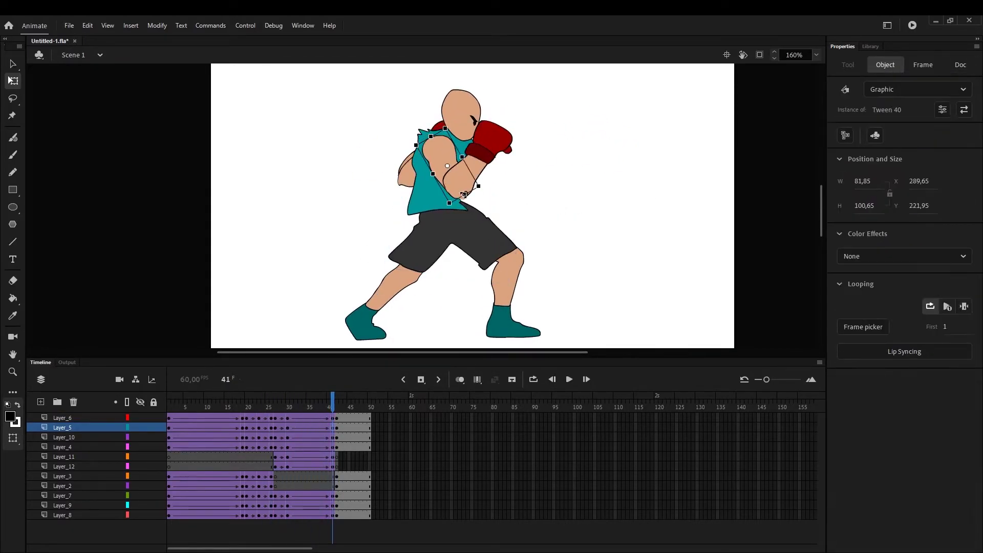
Rotate the rear upper arm on frame 41 so it tucks behind the torso, including the rear glove on Layer_12.
{"action": "key", "text": "Return"}
{"action": "left_click", "coordinate": [430, 169]}
{"action": "left_click_drag", "start_coordinate": [457, 207], "coordinate": [462, 177]}
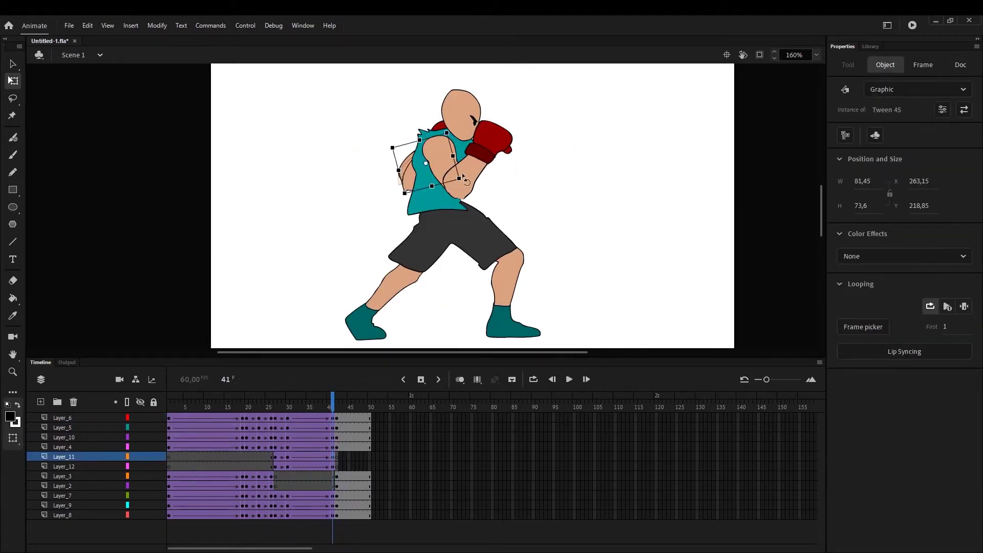
{"action": "left_click", "coordinate": [334, 466]}
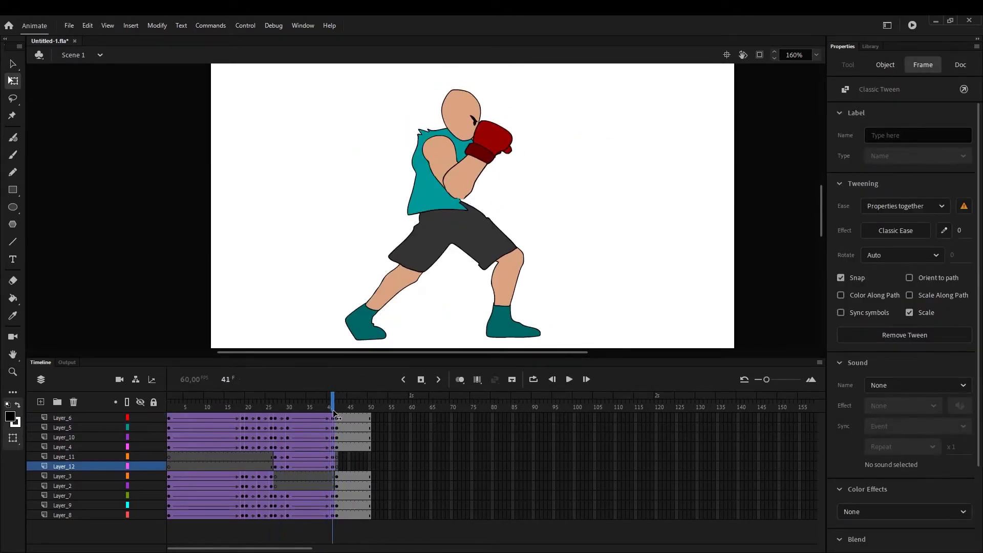
Rotate and reposition the shorts on frame 41 and bring the front leg back to line up with them.
{"action": "left_click", "coordinate": [476, 238]}
{"action": "left_click_drag", "start_coordinate": [521, 247], "coordinate": [458, 226]}
{"action": "left_click_drag", "start_coordinate": [468, 277], "coordinate": [474, 276]}
{"action": "left_click_drag", "start_coordinate": [332, 408], "coordinate": [333, 408]}
{"action": "left_click", "coordinate": [500, 330]}
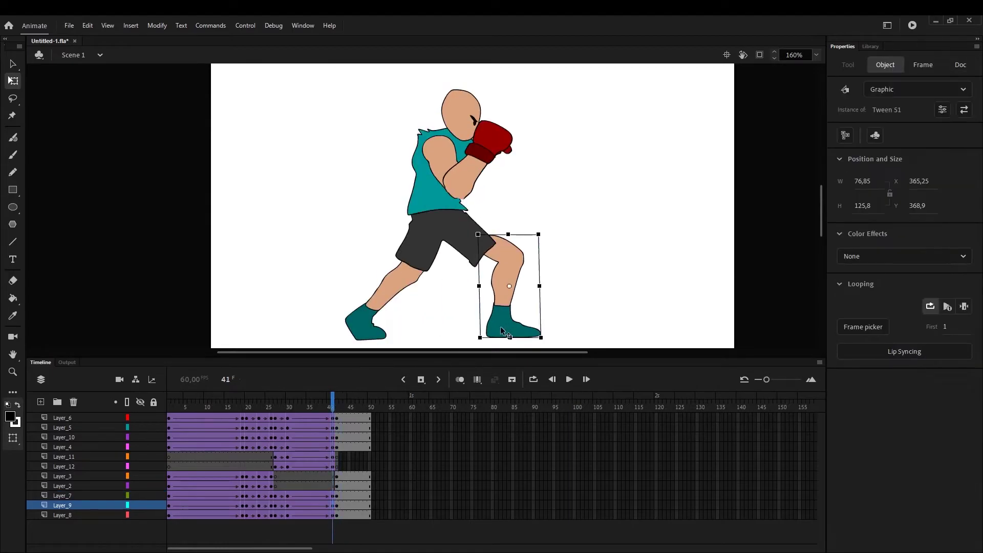
{"action": "left_click_drag", "start_coordinate": [502, 330], "coordinate": [494, 328]}
{"action": "key", "text": "Return"}
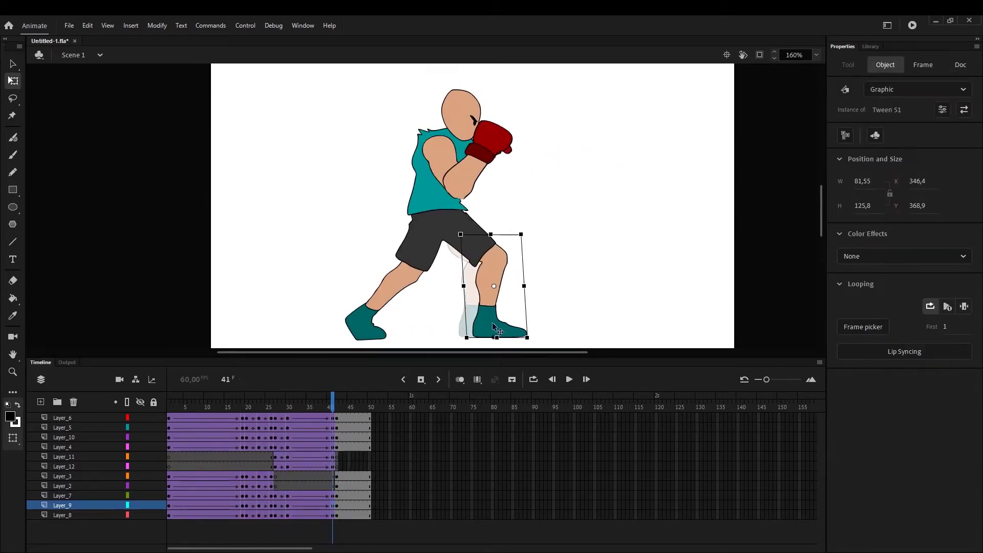
Pull the rear leg forward on frame 41, checking it against the neighbouring frames.
{"action": "left_click", "coordinate": [376, 320]}
{"action": "left_click_drag", "start_coordinate": [333, 408], "coordinate": [332, 443]}
{"action": "left_click_drag", "start_coordinate": [391, 330], "coordinate": [404, 336]}
{"action": "left_click_drag", "start_coordinate": [332, 408], "coordinate": [332, 412]}
Shift the whole figure on frame 41 slightly backward and check the motion from the punch hold.
{"action": "key", "text": "ctrl+a"}
{"action": "left_click_drag", "start_coordinate": [430, 229], "coordinate": [416, 228]}
{"action": "left_click_drag", "start_coordinate": [332, 408], "coordinate": [341, 472]}
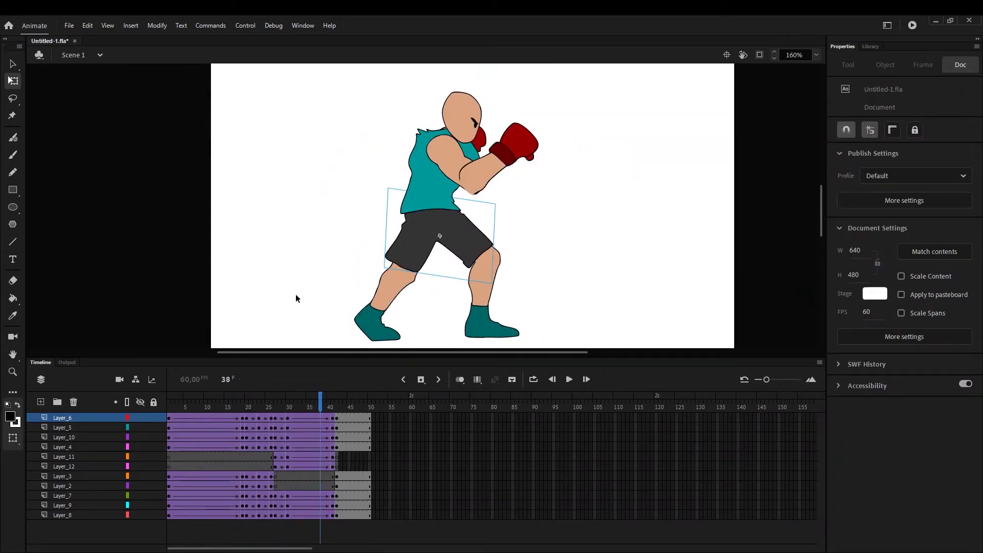
{"action": "left_click_drag", "start_coordinate": [279, 403], "coordinate": [327, 432]}
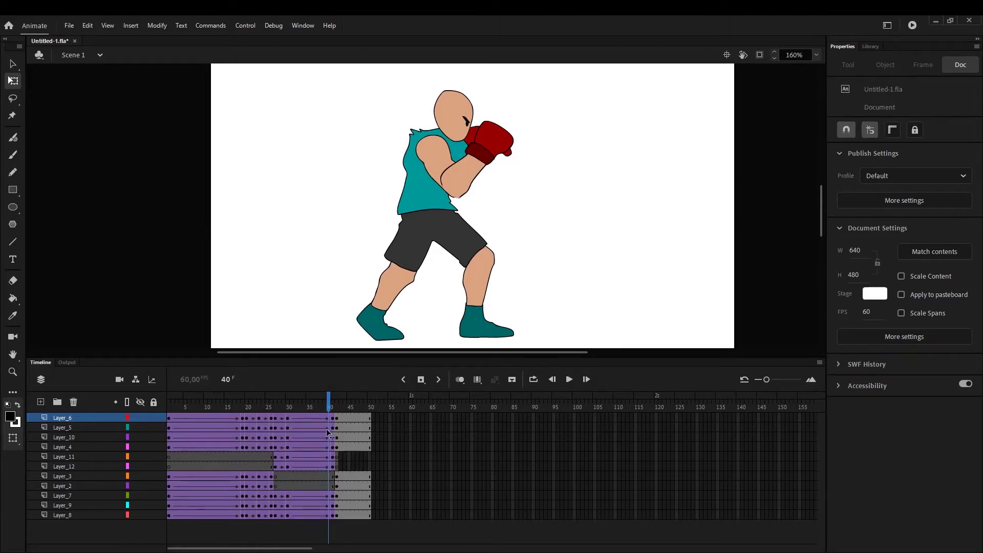
Preview the whole punch animation as a test movie and close the preview.
{"action": "left_click_drag", "start_coordinate": [318, 432], "coordinate": [275, 467]}
{"action": "key", "text": "ctrl+Return"}
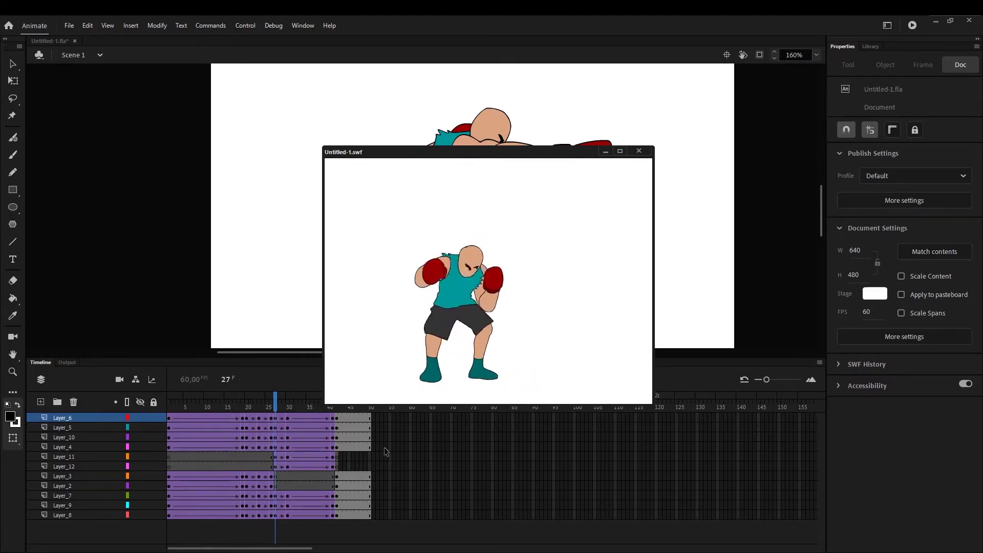
{"action": "left_click", "coordinate": [639, 151]}
Examine the transition from the retracting pose on frames 40 and 41 to the guard pose on frame 42.
{"action": "left_click", "coordinate": [332, 405]}
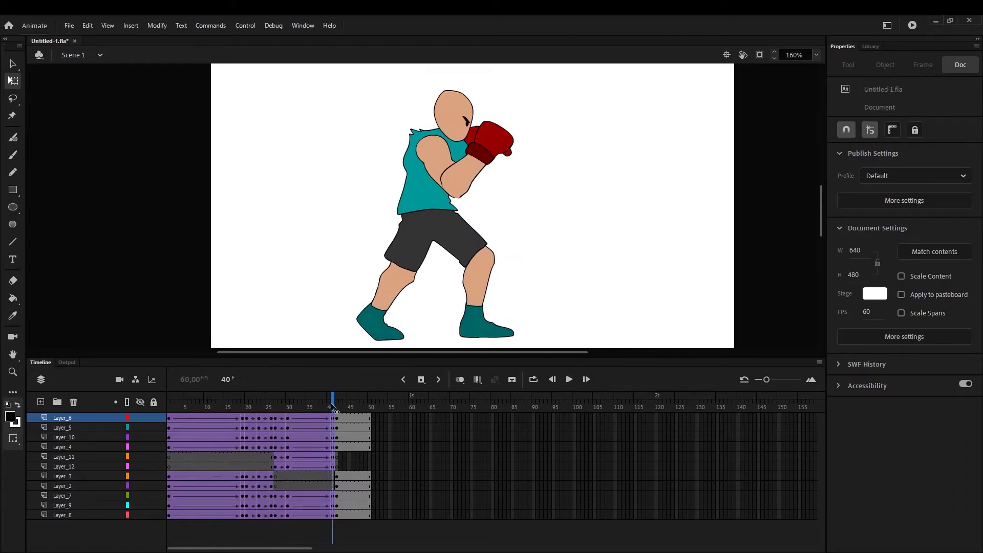
{"action": "left_click_drag", "start_coordinate": [332, 407], "coordinate": [338, 408]}
{"action": "left_click_drag", "start_coordinate": [339, 406], "coordinate": [354, 410]}
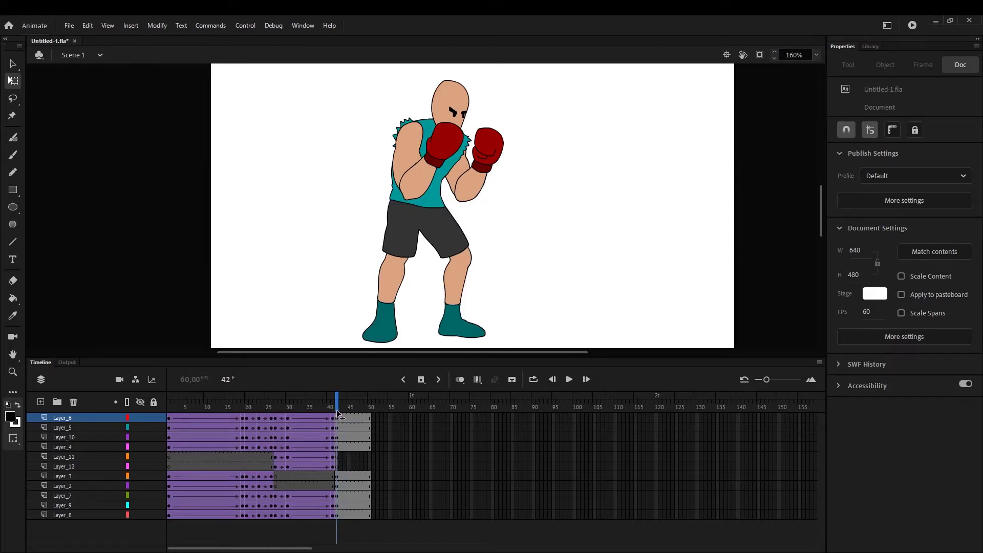
{"action": "key", "text": "comma"}
{"action": "key", "text": "period"}
{"action": "key", "text": "comma"}
{"action": "key", "text": "comma"}
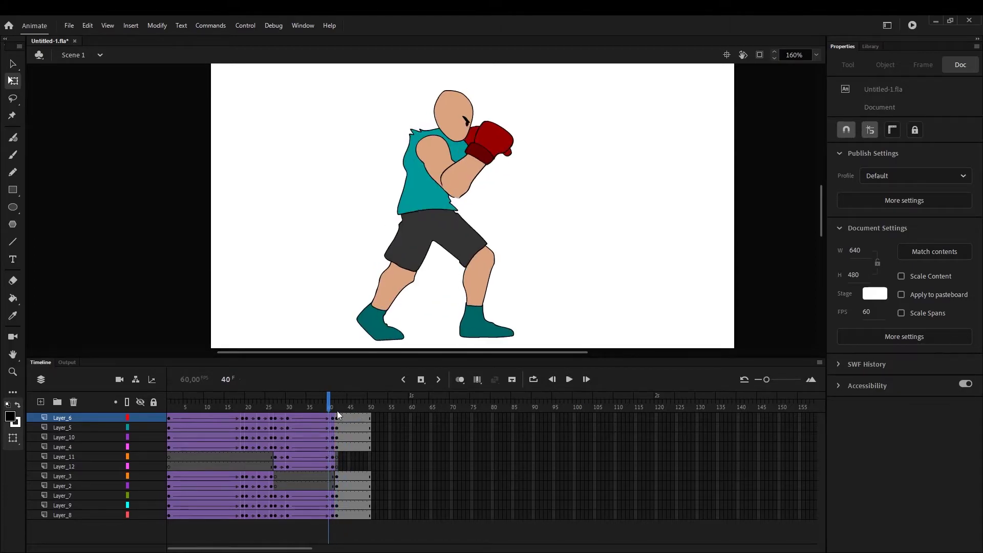
{"action": "key", "text": "period"}
{"action": "key", "text": "period"}
{"action": "key", "text": "comma"}
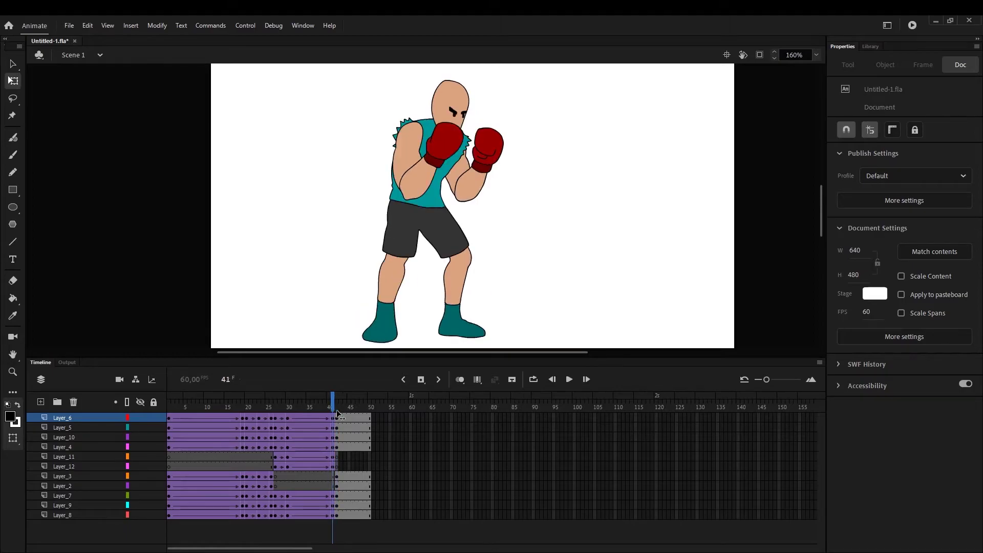
{"action": "key", "text": "period"}
{"action": "key", "text": "comma"}
{"action": "key", "text": "period"}
{"action": "key", "text": "period"}
{"action": "key", "text": "comma"}
{"action": "key", "text": "period"}
Remove frames 46 to 50 on all layers.
{"action": "left_click", "coordinate": [353, 514]}
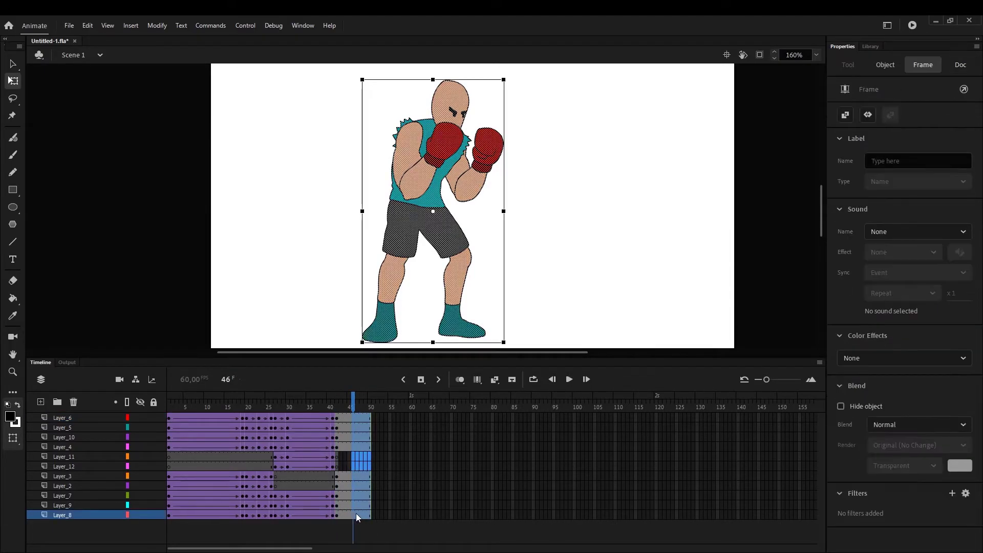
{"action": "right_click", "coordinate": [355, 514]}
{"action": "left_click", "coordinate": [406, 276]}
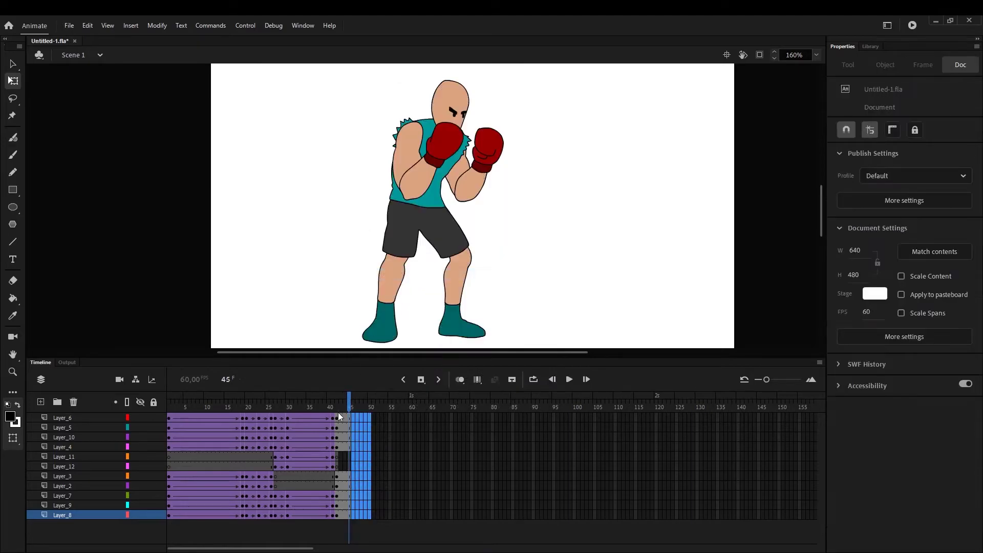
{"action": "left_click_drag", "start_coordinate": [337, 409], "coordinate": [357, 417]}
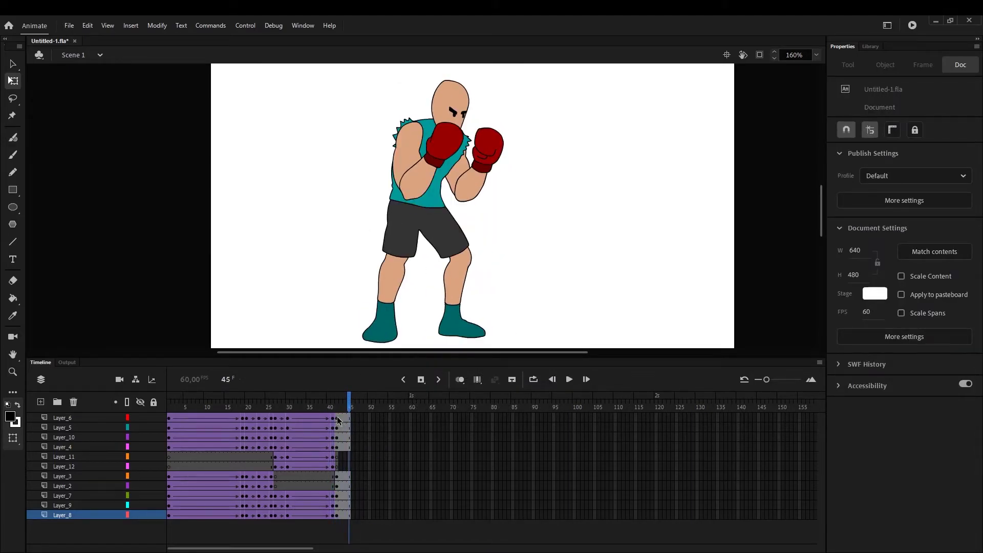
Insert keyframes at frame 45 on all layers that hold the guard pose, skipping Layer_11 and Layer_12.
{"action": "left_click", "coordinate": [339, 450]}
{"action": "right_click", "coordinate": [336, 446]}
{"action": "left_click", "coordinate": [343, 456]}
{"action": "left_click_drag", "start_coordinate": [348, 448], "coordinate": [349, 416]}
{"action": "right_click", "coordinate": [349, 417]}
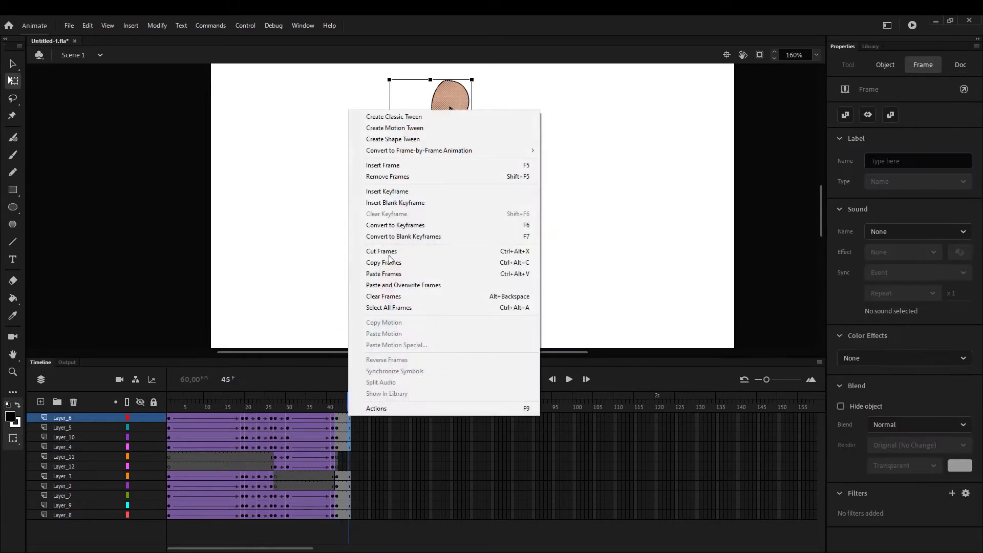
{"action": "left_click", "coordinate": [404, 192]}
{"action": "left_click_drag", "start_coordinate": [349, 475], "coordinate": [349, 515]}
{"action": "right_click", "coordinate": [348, 515]}
{"action": "left_click", "coordinate": [389, 291]}
Create classic tweens between frames 42 and 45 on the guard pose layers.
{"action": "left_click_drag", "start_coordinate": [338, 477], "coordinate": [348, 515]}
{"action": "right_click", "coordinate": [348, 515]}
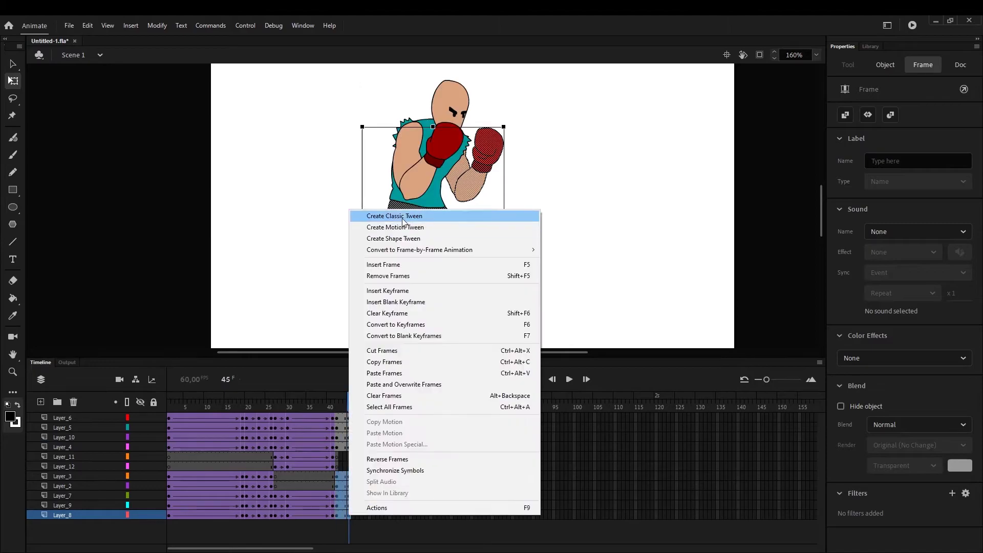
{"action": "left_click", "coordinate": [403, 218]}
{"action": "left_click_drag", "start_coordinate": [335, 418], "coordinate": [350, 447]}
{"action": "right_click", "coordinate": [350, 447]}
{"action": "left_click", "coordinate": [405, 148]}
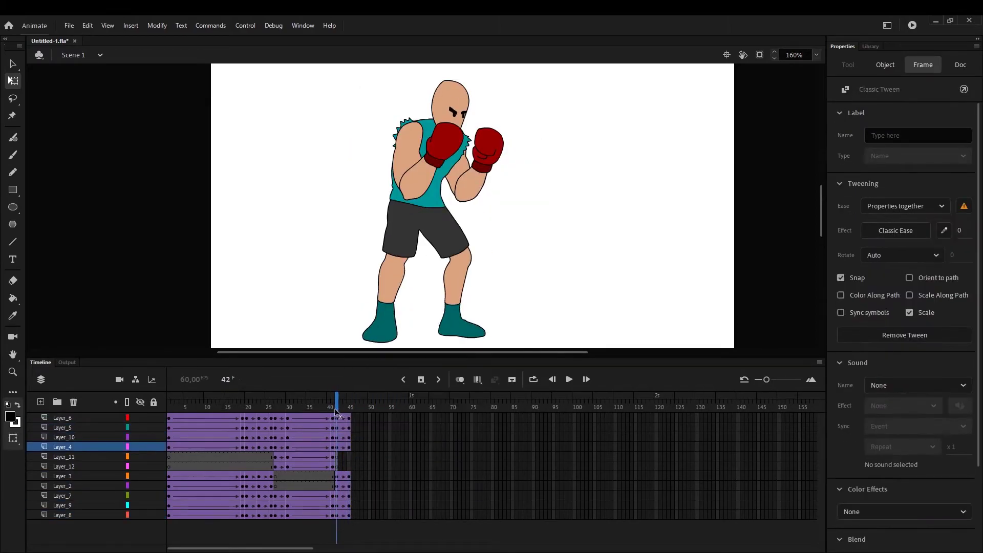
Widen the guard stance on frame 42 by moving the front leg forward and adjusting the shorts and rear leg.
{"action": "left_click_drag", "start_coordinate": [333, 410], "coordinate": [336, 411]}
{"action": "left_click", "coordinate": [451, 320]}
{"action": "left_click_drag", "start_coordinate": [453, 337], "coordinate": [471, 338]}
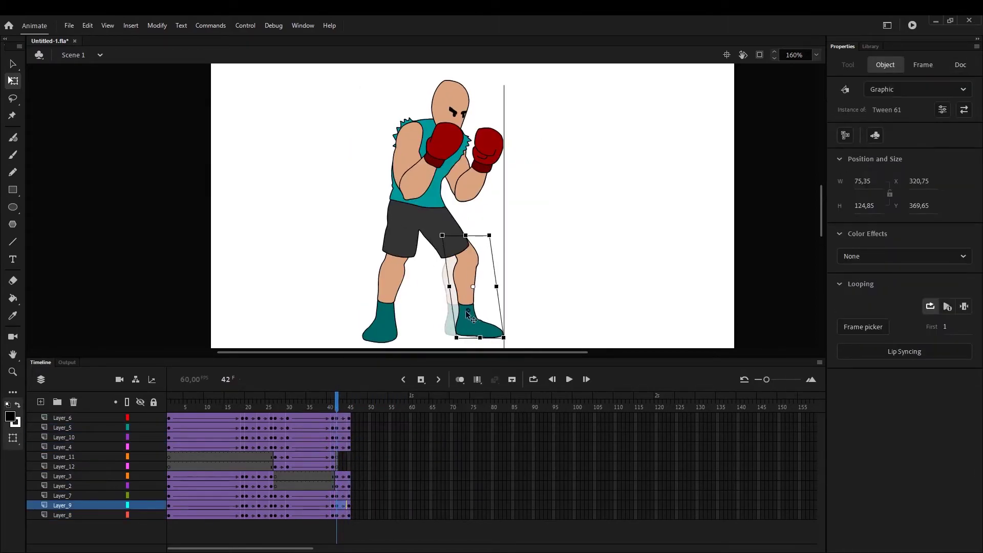
{"action": "left_click_drag", "start_coordinate": [441, 218], "coordinate": [448, 217]}
{"action": "left_click", "coordinate": [396, 279]}
{"action": "mouse_move", "coordinate": [397, 240]}
{"action": "left_mouse_down"}
{"action": "mouse_move", "coordinate": [385, 225]}
{"action": "mouse_move", "coordinate": [401, 231]}
{"action": "left_mouse_up"}
{"action": "left_click", "coordinate": [412, 226]}
{"action": "key", "text": "Return"}
{"action": "key", "text": "Return"}
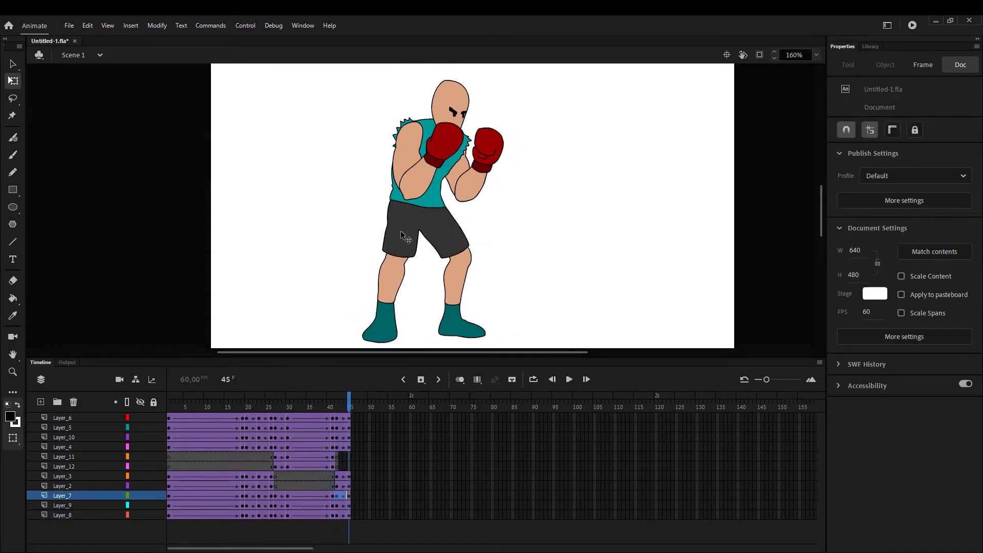
{"action": "key", "text": "Return"}
{"action": "left_click", "coordinate": [489, 157]}
{"action": "left_click_drag", "start_coordinate": [510, 125], "coordinate": [492, 118]}
{"action": "left_click_drag", "start_coordinate": [489, 157], "coordinate": [428, 180]}
{"action": "key", "text": "ctrl+z"}
{"action": "key", "text": "ctrl+z"}
{"action": "key", "text": "ctrl+z"}
{"action": "key", "text": "ctrl+z"}
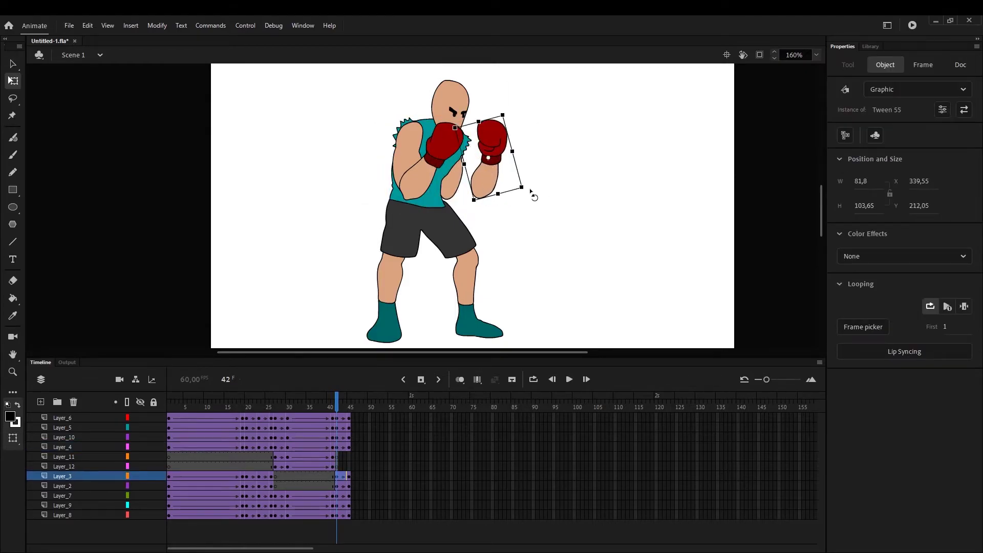
On frame 42, pull the far forearm in toward the face and bring the near forearm and upper arm forward over it.
{"action": "left_click_drag", "start_coordinate": [492, 181], "coordinate": [469, 177]}
{"action": "left_click_drag", "start_coordinate": [500, 191], "coordinate": [494, 195]}
{"action": "left_click", "coordinate": [430, 177]}
{"action": "key", "text": "."}
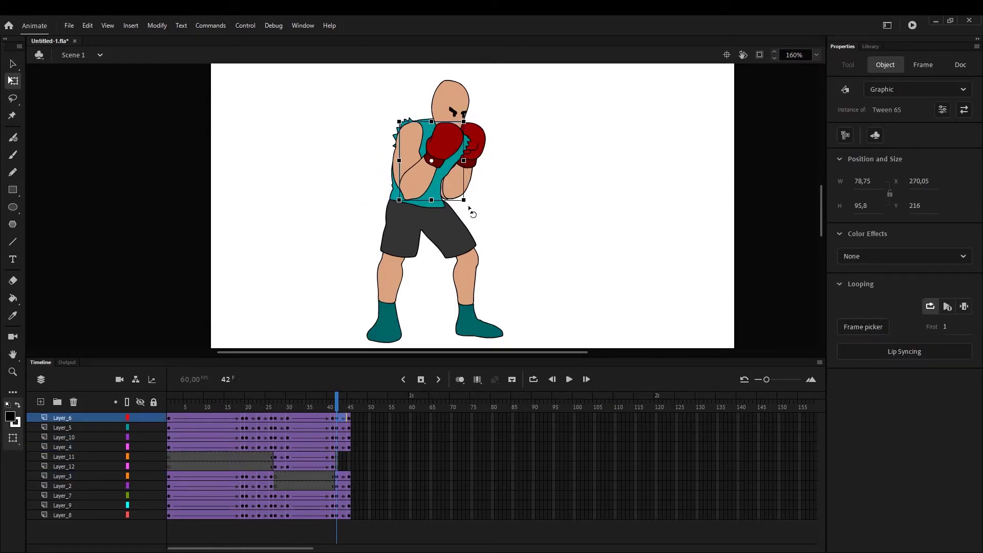
{"action": "key", "text": "period"}
{"action": "left_click", "coordinate": [455, 152]}
{"action": "left_click", "coordinate": [415, 172]}
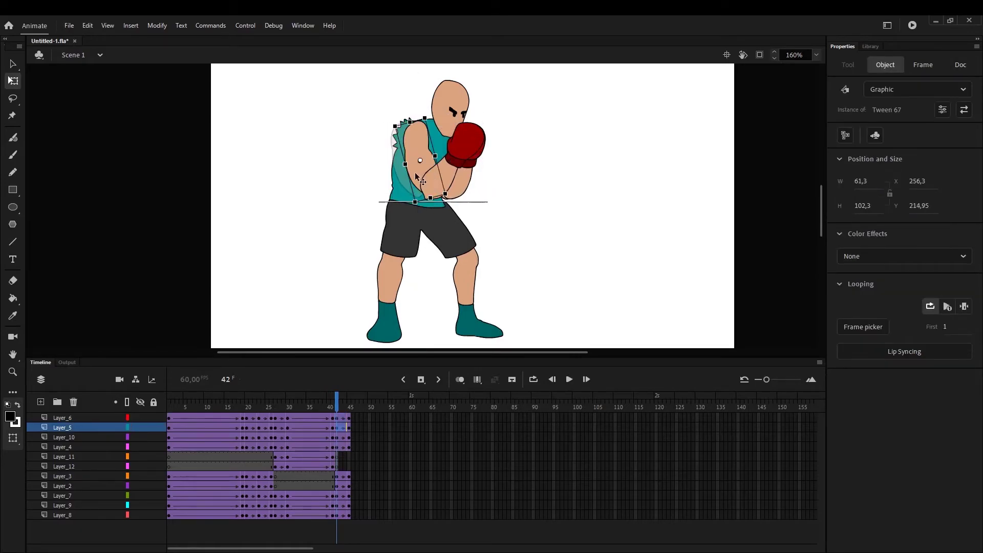
Shift the torso forward and move the head slightly forward and down on frame 42.
{"action": "left_click_drag", "start_coordinate": [437, 116], "coordinate": [442, 116]}
{"action": "left_click_drag", "start_coordinate": [434, 134], "coordinate": [441, 135]}
{"action": "key", "text": "."}
{"action": "left_click_drag", "start_coordinate": [451, 93], "coordinate": [453, 98]}
Examine the return to guard between frames 41 and 45, and test the movie to check the whole punch.
{"action": "key", "text": "."}
{"action": "key", "text": "."}
{"action": "key", "text": "."}
{"action": "key", "text": "."}
{"action": "key", "text": "."}
{"action": "key", "text": "."}
{"action": "key", "text": "."}
{"action": "key", "text": "."}
{"action": "key", "text": "."}
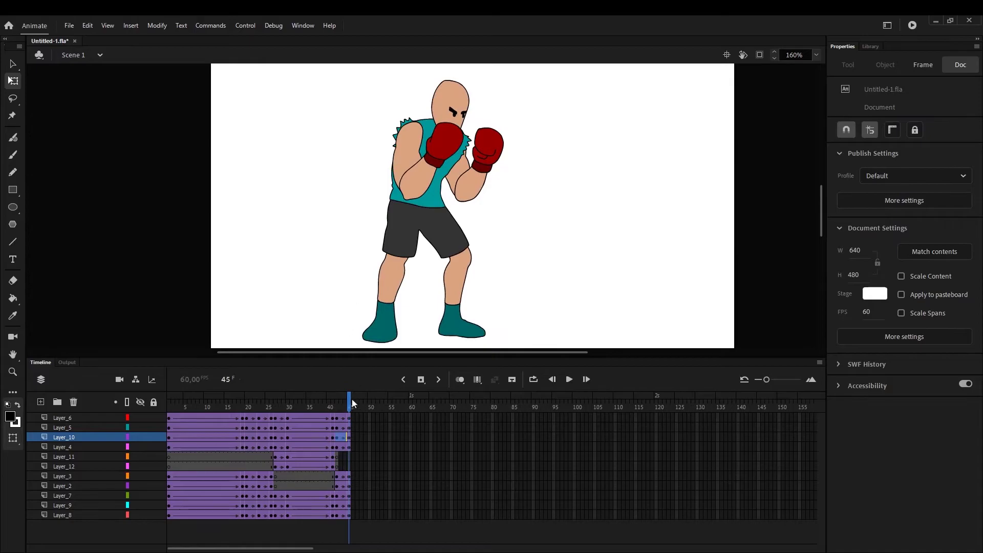
{"action": "left_click_drag", "start_coordinate": [352, 404], "coordinate": [334, 414]}
{"action": "key", "text": "period"}
{"action": "key", "text": "comma"}
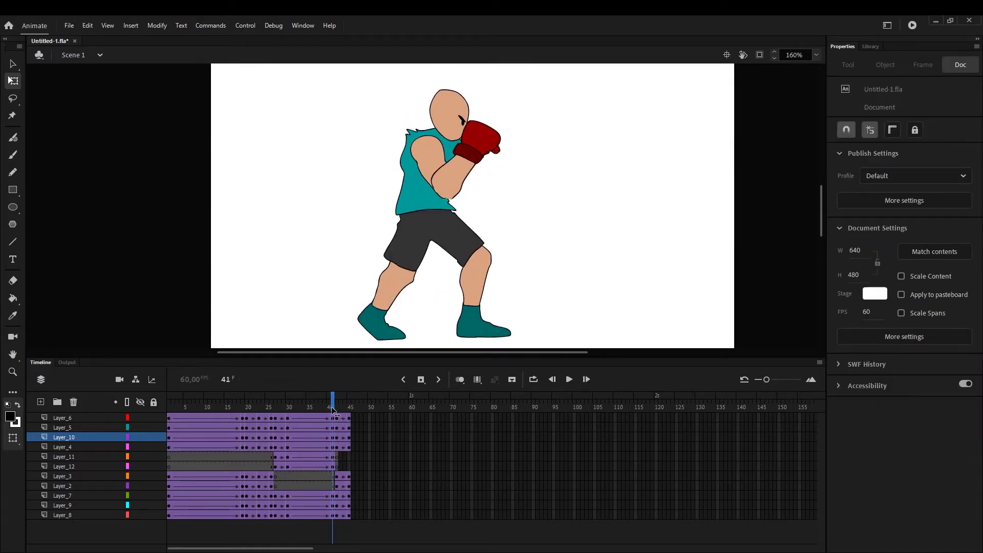
{"action": "key", "text": "period"}
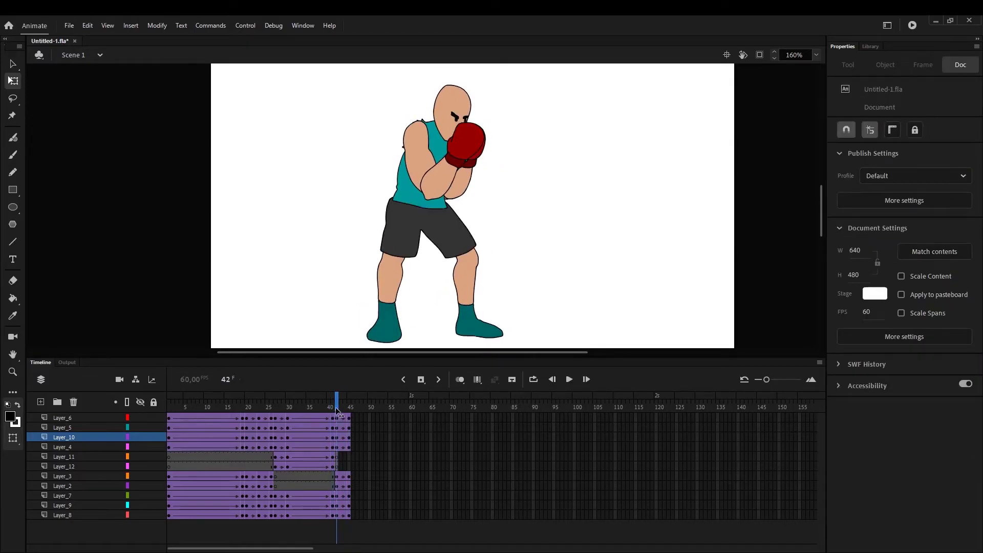
{"action": "left_click_drag", "start_coordinate": [338, 412], "coordinate": [453, 436]}
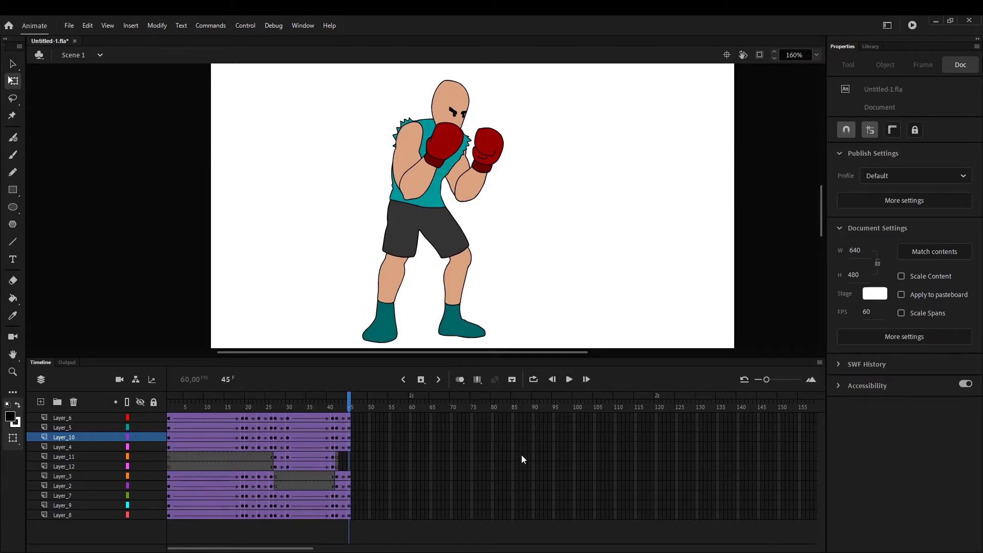
{"action": "key", "text": "ctrl+Return"}
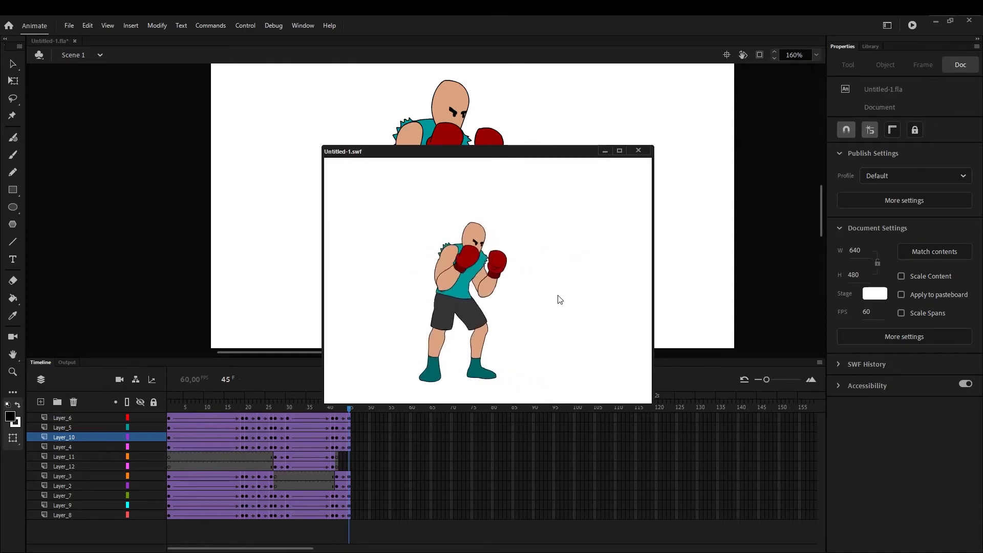
{"action": "left_click", "coordinate": [638, 151]}
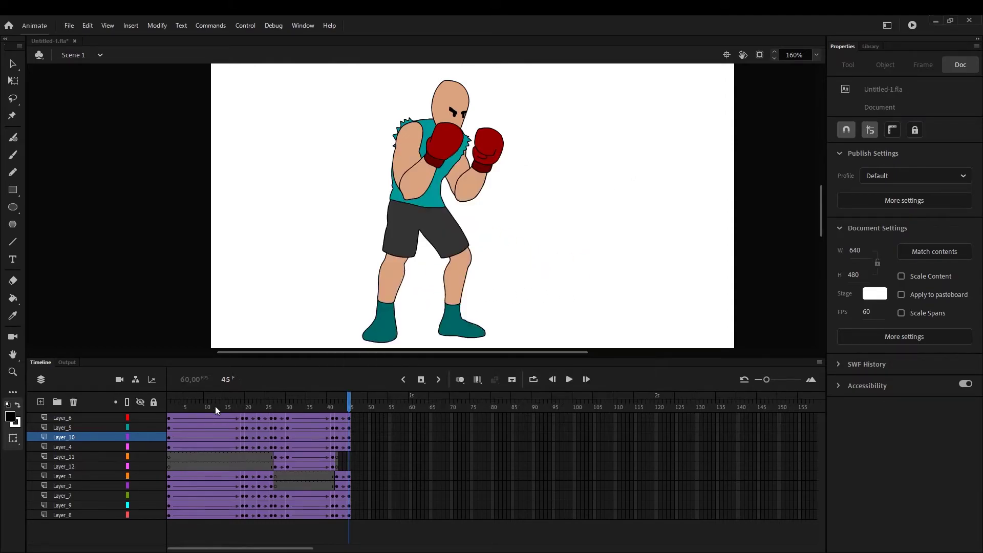
Apply a custom ease with a slow start and faster finish to the opening tween between frames 1 and 19.
{"action": "left_click_drag", "start_coordinate": [214, 406], "coordinate": [207, 447]}
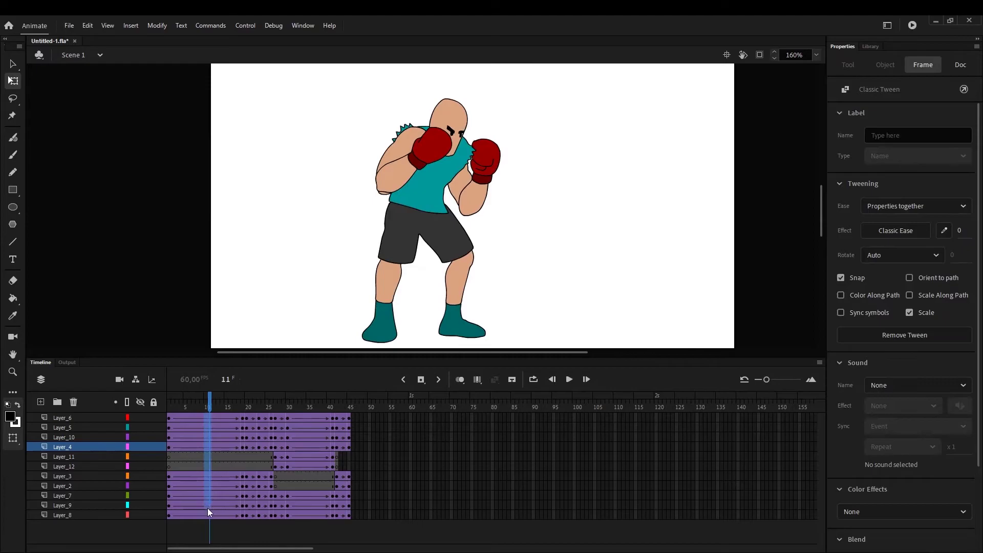
{"action": "left_click", "coordinate": [207, 513]}
{"action": "left_click", "coordinate": [207, 465]}
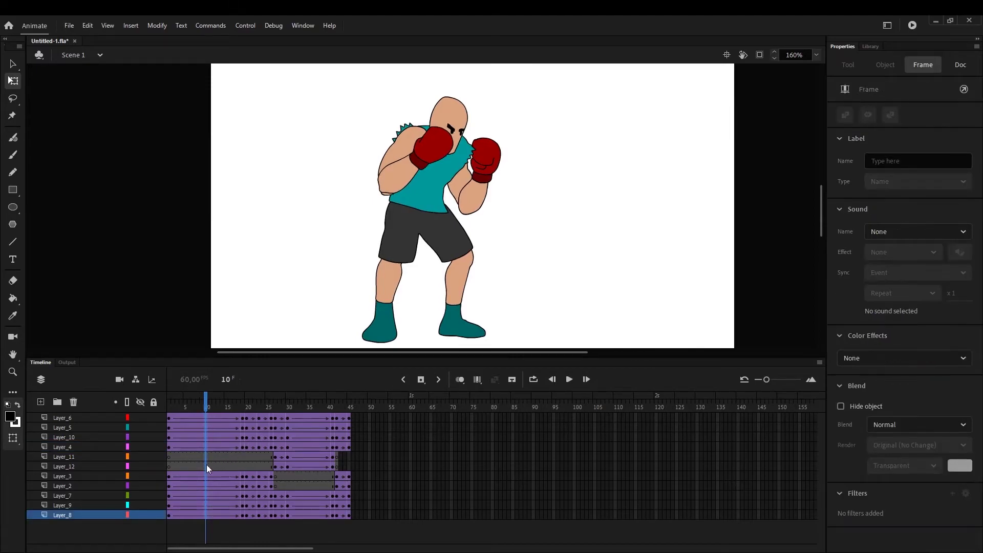
{"action": "left_click", "coordinate": [207, 465]}
{"action": "left_click_drag", "start_coordinate": [204, 475], "coordinate": [204, 514]}
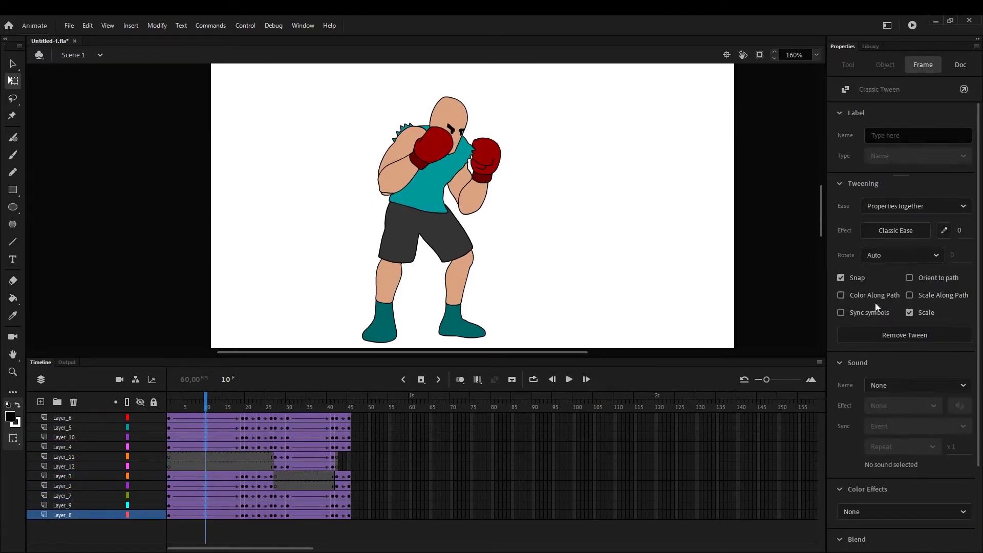
{"action": "left_click", "coordinate": [943, 230]}
{"action": "left_click_drag", "start_coordinate": [536, 303], "coordinate": [663, 303]}
{"action": "left_click_drag", "start_coordinate": [790, 153], "coordinate": [735, 229]}
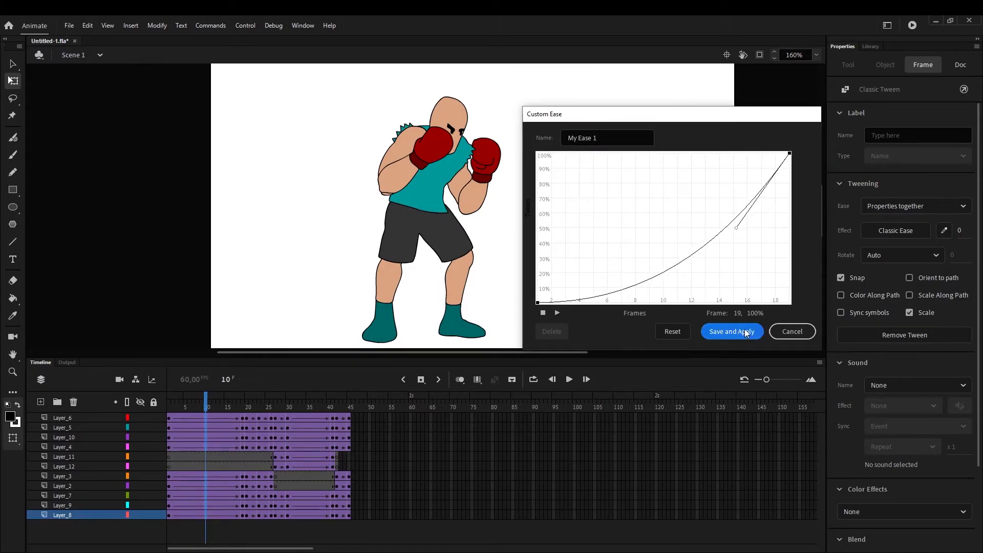
{"action": "left_click", "coordinate": [746, 332]}
End the opening tween at frame 17 by removing two frames from it and inserting two frames after it on all layers.
{"action": "left_click_drag", "start_coordinate": [205, 404], "coordinate": [255, 419]}
{"action": "mouse_move", "coordinate": [236, 514]}
{"action": "left_mouse_down"}
{"action": "mouse_move", "coordinate": [229, 414]}
{"action": "mouse_move", "coordinate": [247, 515]}
{"action": "left_mouse_up"}
{"action": "right_click", "coordinate": [232, 418]}
{"action": "left_click", "coordinate": [271, 179]}
{"action": "right_click", "coordinate": [242, 515]}
{"action": "left_click", "coordinate": [271, 264]}
Apply a custom ease with a fast start and slow finish to the tween between frames 18 and 23 on the layers.
{"action": "left_click_drag", "start_coordinate": [251, 424], "coordinate": [250, 515]}
{"action": "left_click", "coordinate": [944, 230]}
{"action": "left_click_drag", "start_coordinate": [537, 302], "coordinate": [589, 224]}
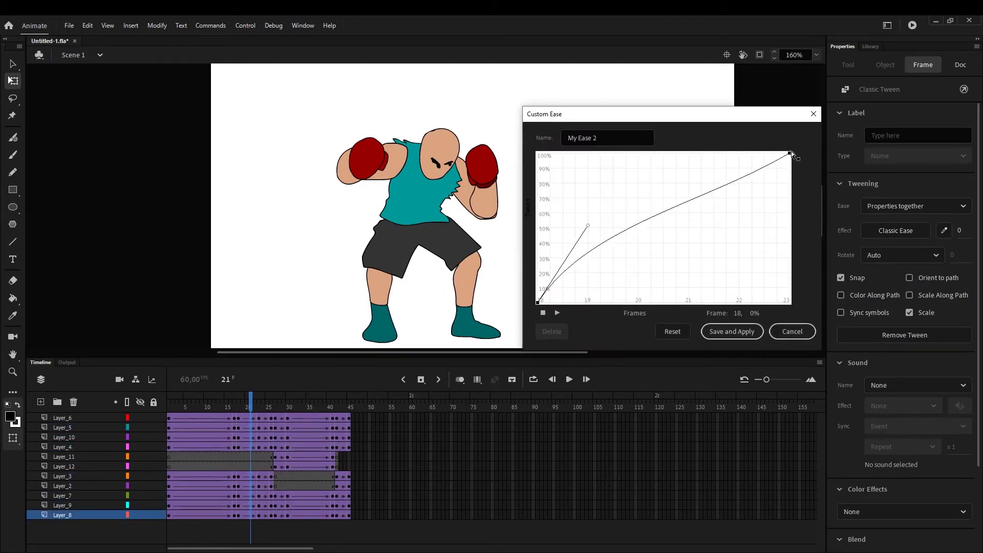
{"action": "left_click_drag", "start_coordinate": [789, 153], "coordinate": [694, 153]}
{"action": "left_click", "coordinate": [739, 333]}
Apply a slow-start custom ease to the impact tween between frames 30 and 41.
{"action": "mouse_move", "coordinate": [251, 430]}
{"action": "left_mouse_down"}
{"action": "mouse_move", "coordinate": [235, 430]}
{"action": "mouse_move", "coordinate": [280, 432]}
{"action": "mouse_move", "coordinate": [300, 457]}
{"action": "left_mouse_up"}
{"action": "left_click", "coordinate": [296, 515]}
{"action": "left_click", "coordinate": [943, 230]}
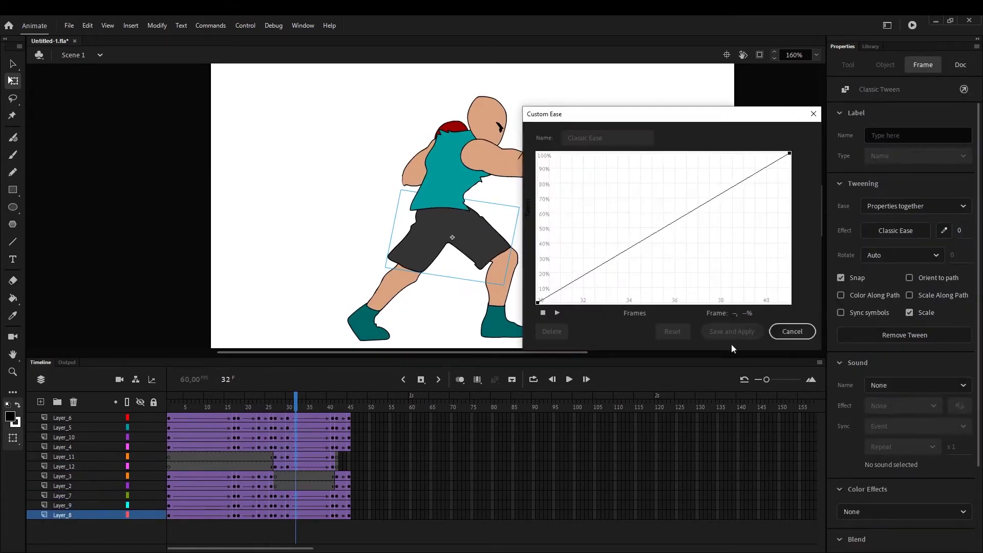
{"action": "left_click_drag", "start_coordinate": [622, 253], "coordinate": [671, 302]}
{"action": "left_click", "coordinate": [789, 153]}
{"action": "left_click_drag", "start_coordinate": [704, 203], "coordinate": [722, 233]}
{"action": "left_click", "coordinate": [733, 330]}
Apply a custom ease with a fast start and gentle finish to the guard tween between frames 42 and 45.
{"action": "left_click", "coordinate": [346, 448]}
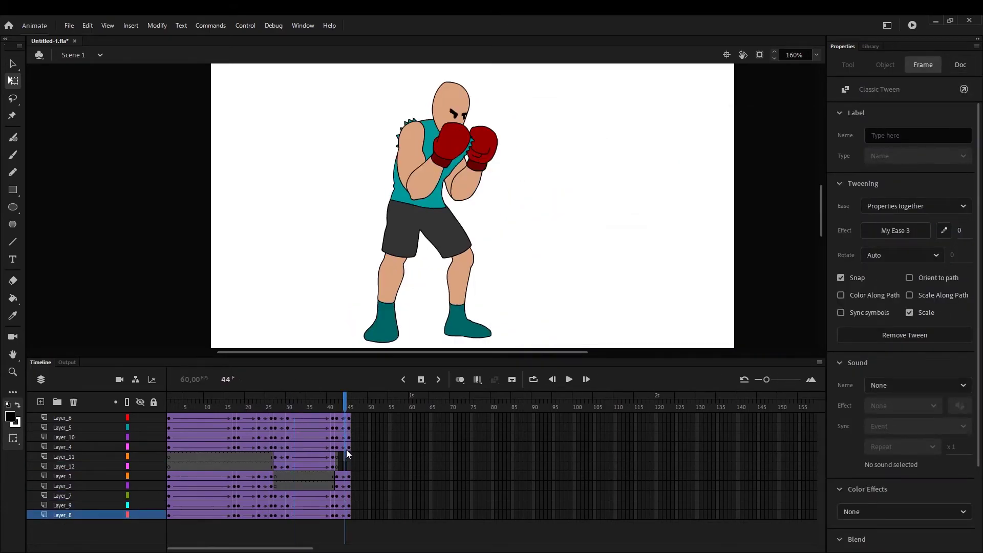
{"action": "left_click", "coordinate": [345, 476]}
{"action": "left_click_drag", "start_coordinate": [345, 486], "coordinate": [344, 515]}
{"action": "left_click", "coordinate": [944, 231]}
{"action": "mouse_move", "coordinate": [622, 252]}
{"action": "left_mouse_down"}
{"action": "mouse_move", "coordinate": [596, 224]}
{"action": "mouse_move", "coordinate": [714, 142]}
{"action": "left_mouse_up"}
{"action": "left_click", "coordinate": [732, 331]}
Strengthen the slow-start custom ease on the tween between frames 30 and 41.
{"action": "left_click", "coordinate": [293, 465]}
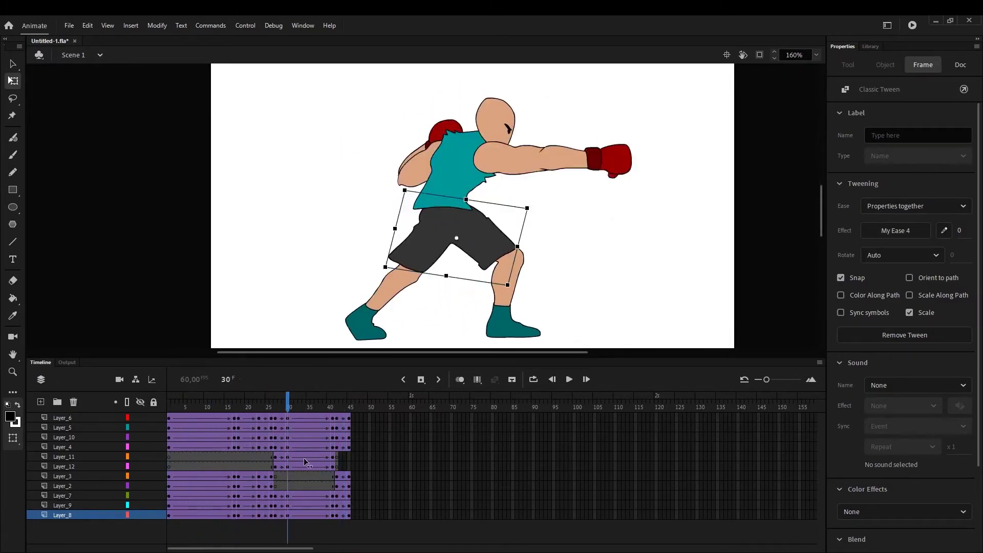
{"action": "left_click_drag", "start_coordinate": [293, 465], "coordinate": [296, 514]}
{"action": "left_click", "coordinate": [963, 230]}
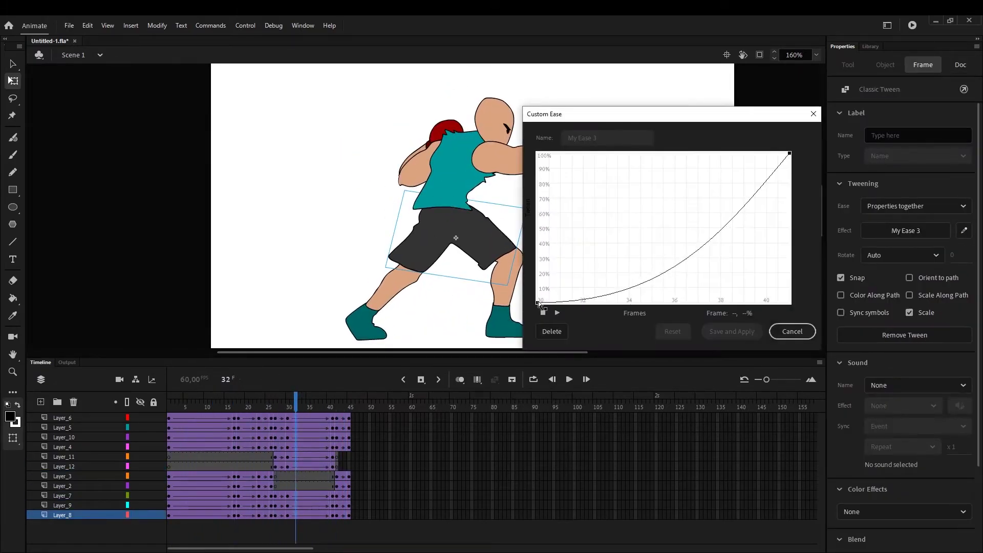
{"action": "left_click_drag", "start_coordinate": [672, 302], "coordinate": [716, 302]}
{"action": "left_click_drag", "start_coordinate": [789, 154], "coordinate": [748, 223]}
{"action": "left_click", "coordinate": [731, 331]}
Examine the impact and recovery motion and the ease curves of the tweens at frames 30 to 41 and 42 to 45.
{"action": "left_click_drag", "start_coordinate": [296, 402], "coordinate": [299, 448]}
{"action": "left_click", "coordinate": [315, 387]}
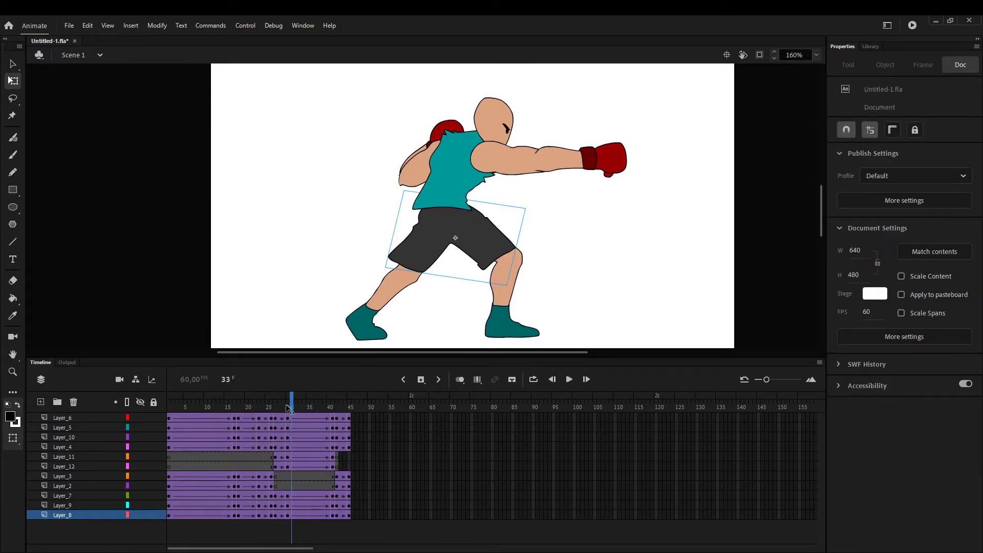
{"action": "left_click_drag", "start_coordinate": [290, 410], "coordinate": [289, 409]}
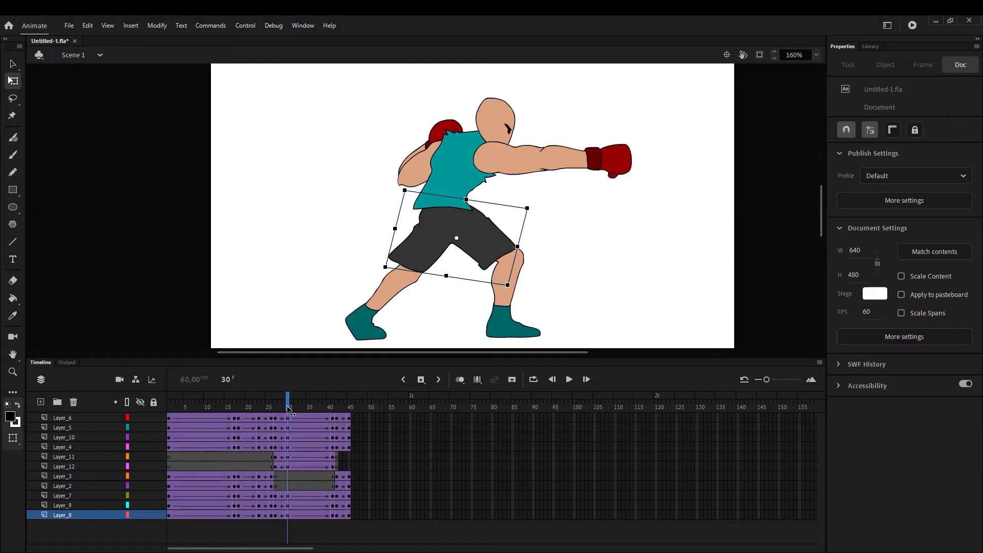
{"action": "mouse_move", "coordinate": [291, 410]}
{"action": "left_mouse_down"}
{"action": "mouse_move", "coordinate": [347, 416]}
{"action": "mouse_move", "coordinate": [305, 426]}
{"action": "mouse_move", "coordinate": [303, 418]}
{"action": "left_mouse_up"}
{"action": "left_click", "coordinate": [303, 417]}
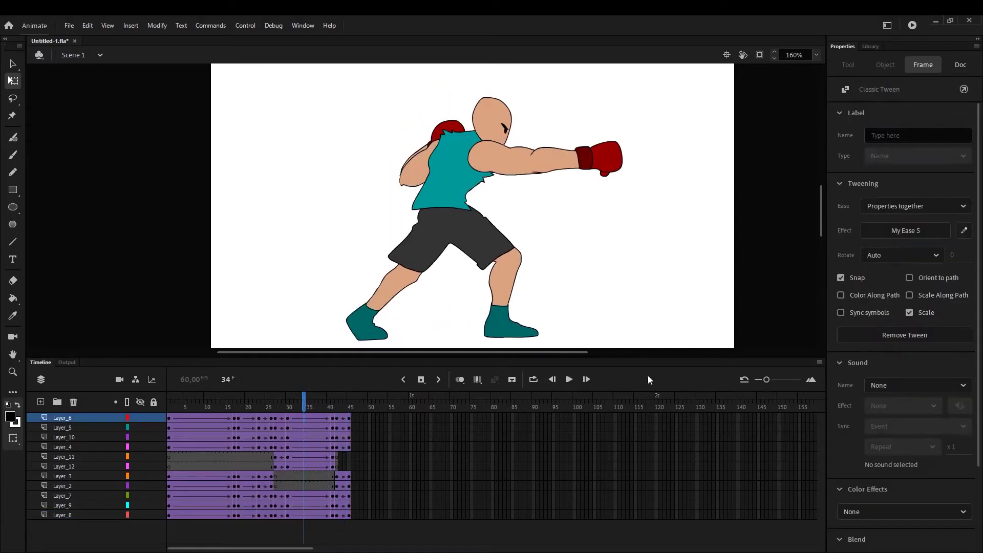
{"action": "left_click", "coordinate": [969, 232]}
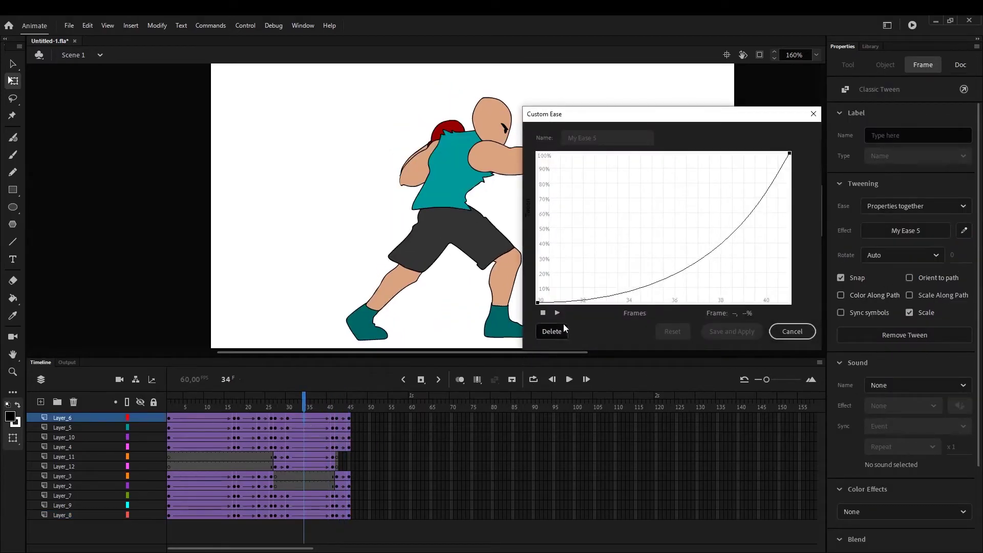
{"action": "left_click", "coordinate": [536, 303]}
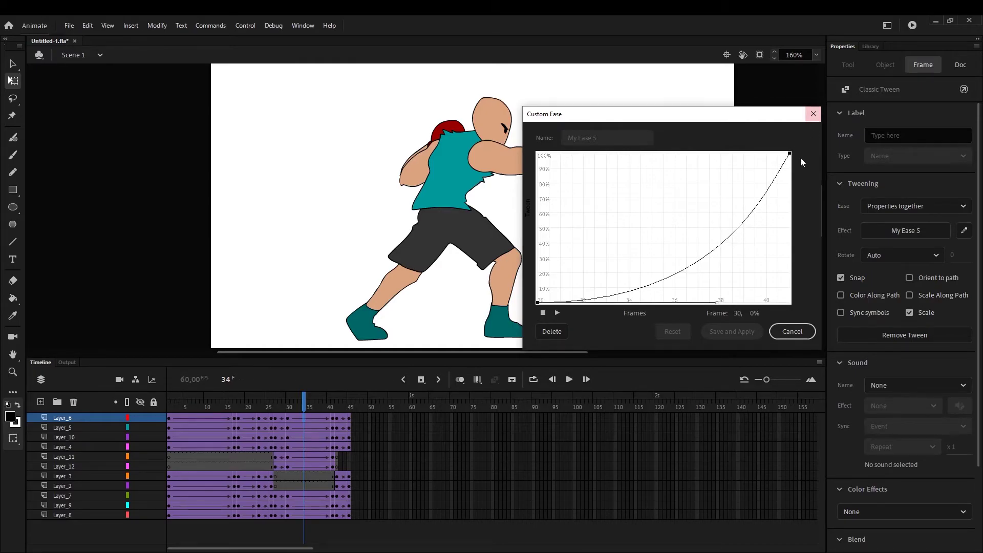
{"action": "left_click", "coordinate": [814, 114]}
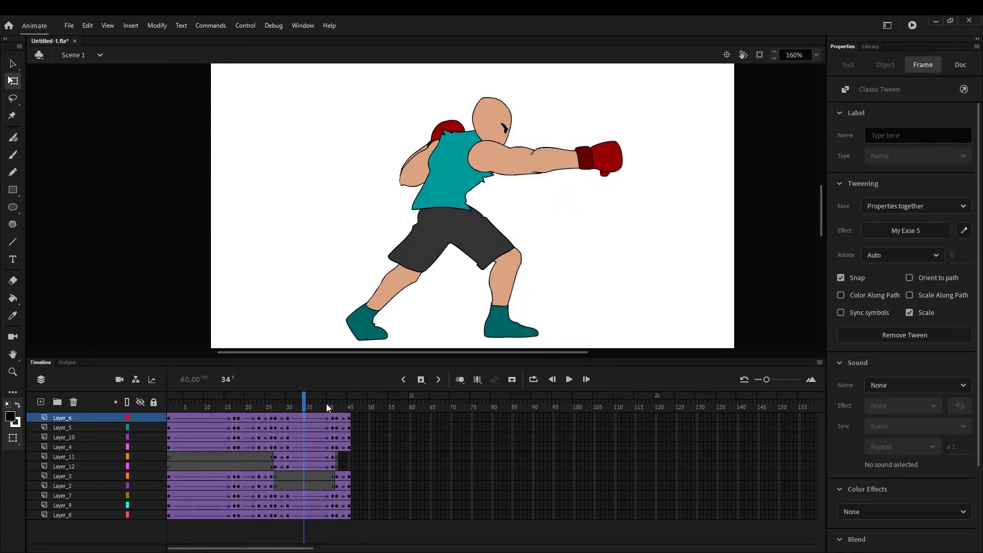
{"action": "left_click_drag", "start_coordinate": [327, 403], "coordinate": [343, 418]}
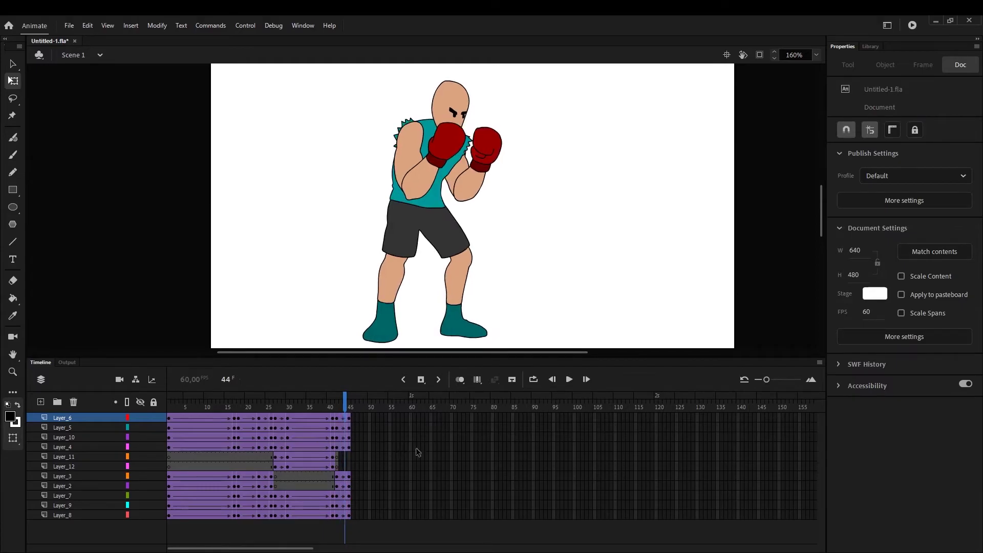
{"action": "left_click", "coordinate": [346, 419]}
{"action": "left_click", "coordinate": [964, 230]}
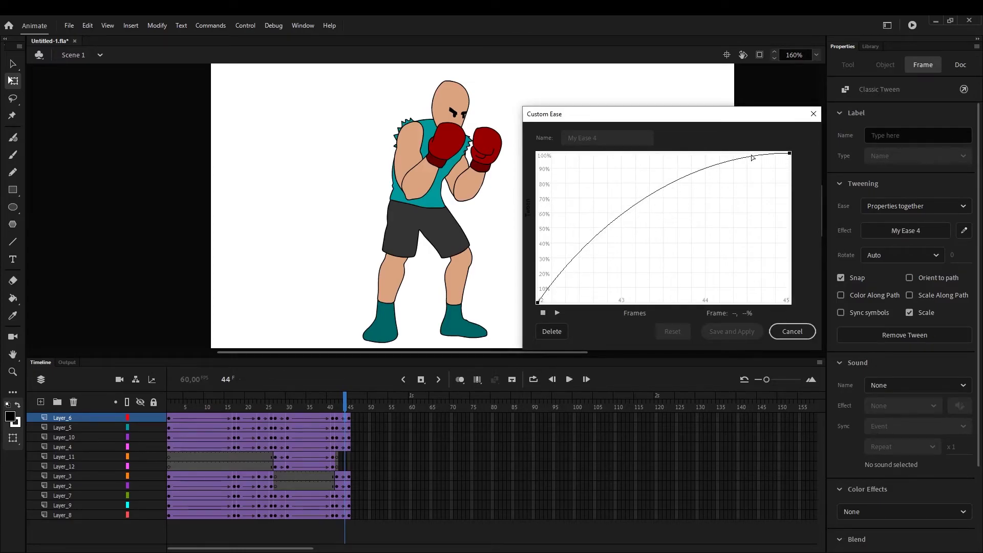
{"action": "left_click", "coordinate": [792, 330]}
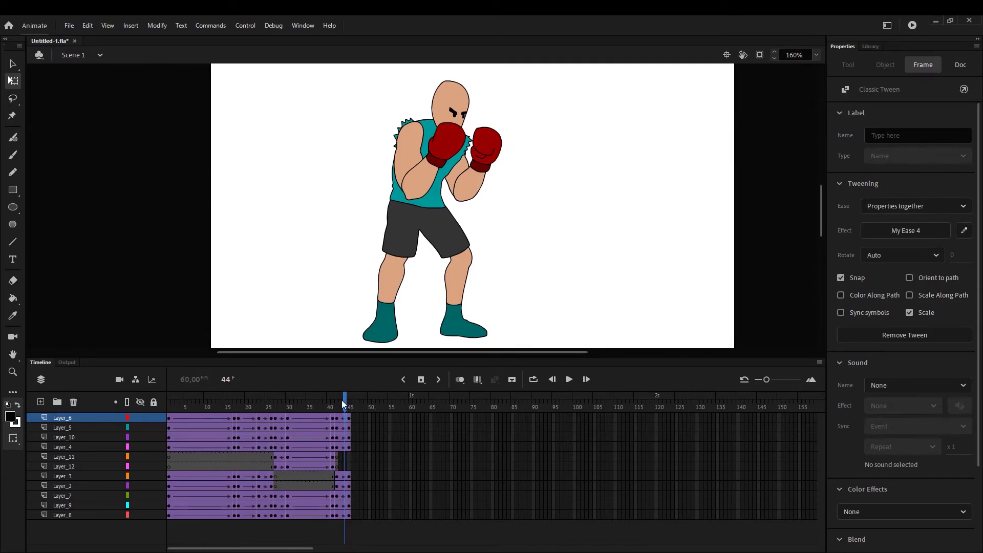
Return to frame 1 and test the movie to review the eased punch.
{"action": "left_click_drag", "start_coordinate": [346, 408], "coordinate": [163, 464]}
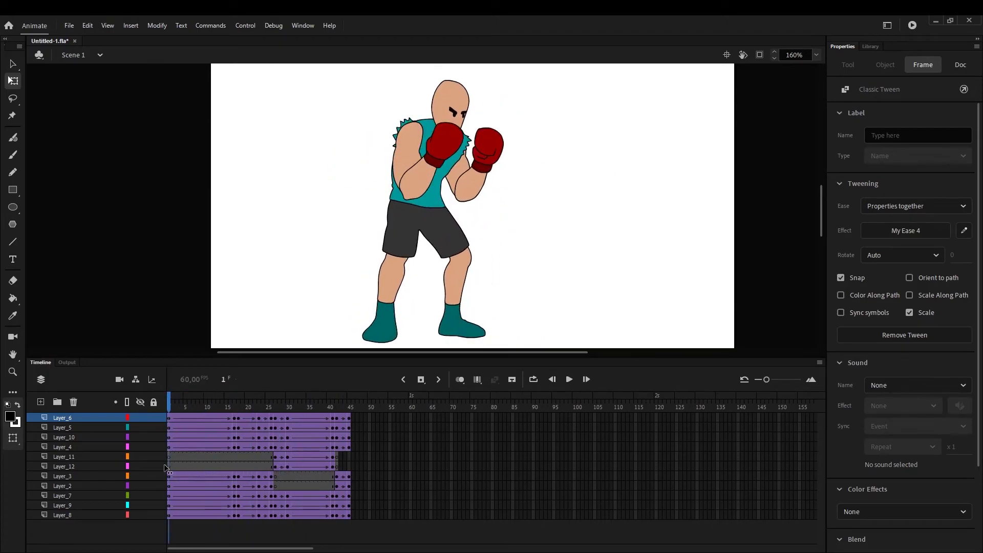
{"action": "left_click", "coordinate": [171, 163]}
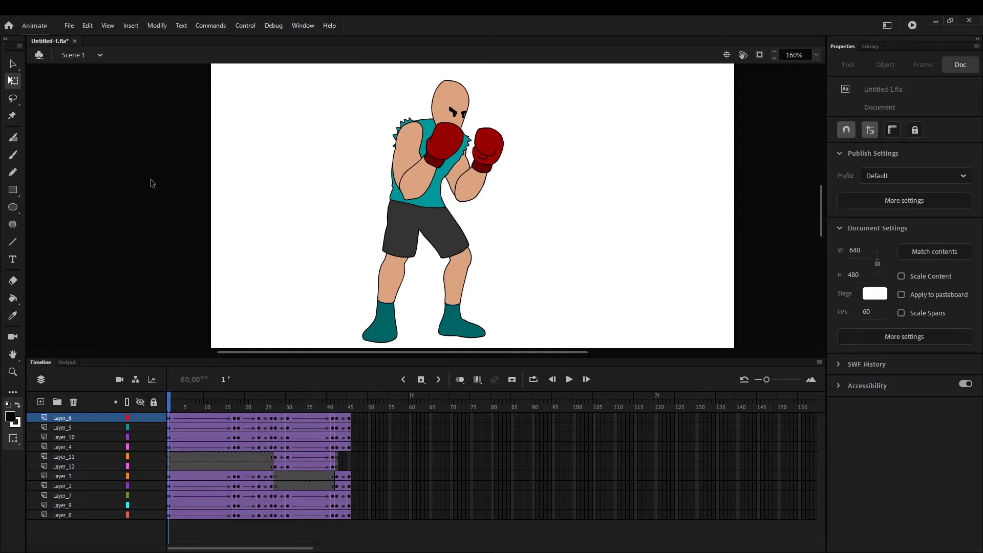
{"action": "key", "text": "ctrl+Return"}
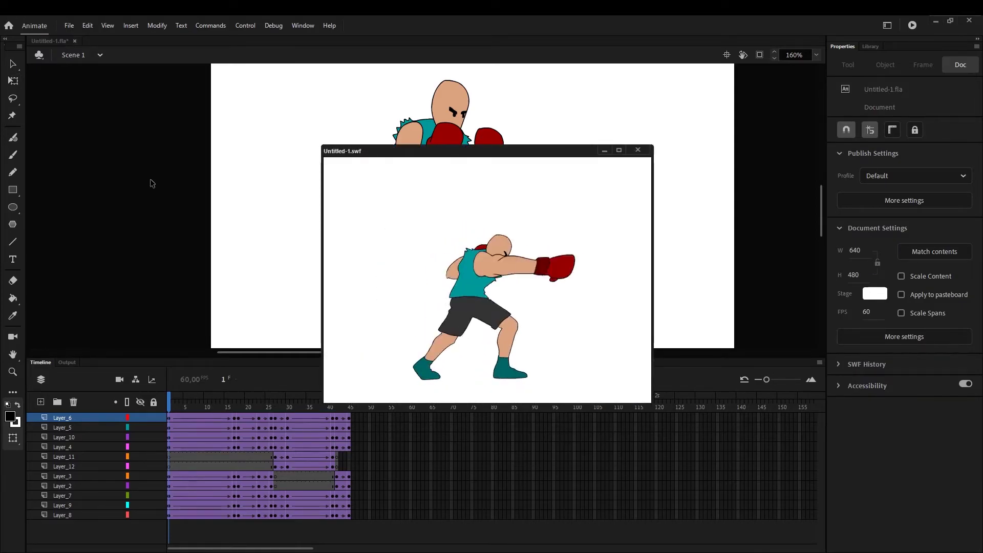
{"action": "left_click", "coordinate": [646, 150]}
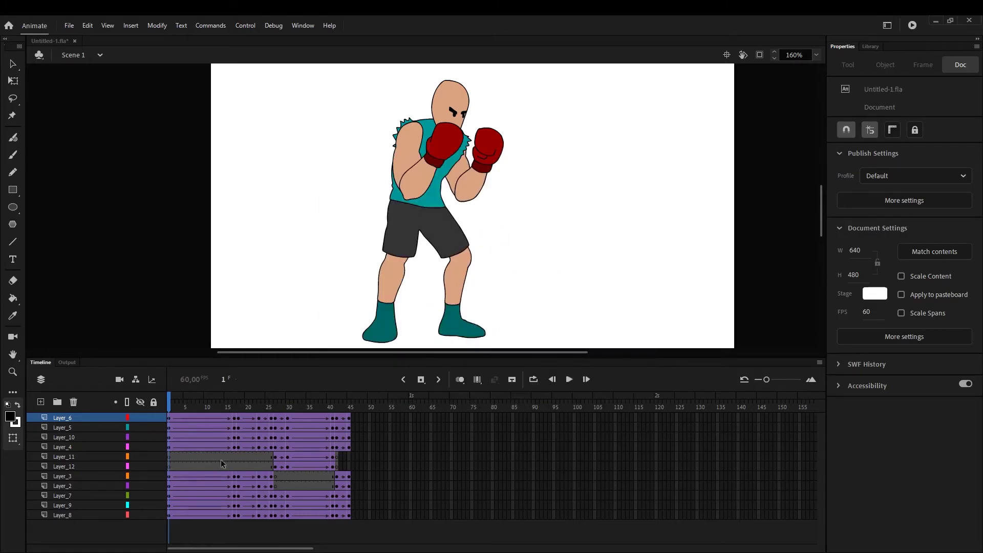
Steepen the slow-start custom ease on the opening tween between frames 1 and 17.
{"action": "mouse_move", "coordinate": [230, 514]}
{"action": "left_mouse_down"}
{"action": "mouse_move", "coordinate": [223, 453]}
{"action": "mouse_move", "coordinate": [192, 410]}
{"action": "mouse_move", "coordinate": [203, 442]}
{"action": "mouse_move", "coordinate": [201, 514]}
{"action": "left_mouse_up"}
{"action": "left_click", "coordinate": [962, 232]}
{"action": "left_click_drag", "start_coordinate": [662, 303], "coordinate": [713, 321]}
{"action": "left_click", "coordinate": [789, 153]}
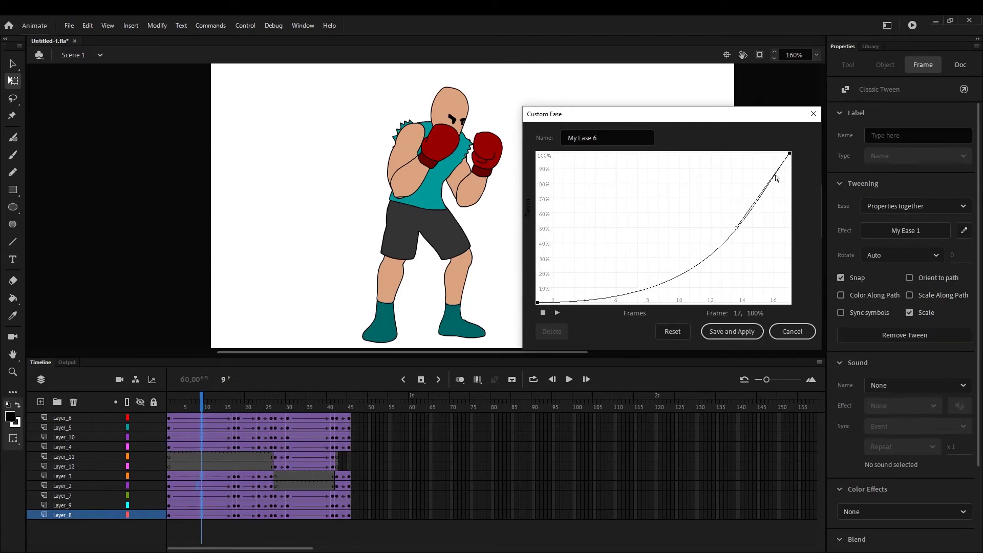
{"action": "left_click_drag", "start_coordinate": [735, 230], "coordinate": [752, 241]}
{"action": "left_click", "coordinate": [731, 331]}
Shorten the punch by removing one frame at frame 25 and one at frame 28 on all layers.
{"action": "right_click", "coordinate": [268, 517]}
{"action": "left_click_drag", "start_coordinate": [267, 419], "coordinate": [279, 516]}
{"action": "left_click", "coordinate": [309, 277]}
{"action": "right_click", "coordinate": [279, 517]}
{"action": "left_click", "coordinate": [333, 278]}
Insert two frames into the closing guard tween on all layers so that it runs from frame 40 to 45.
{"action": "left_click_drag", "start_coordinate": [205, 410], "coordinate": [163, 433]}
{"action": "right_click", "coordinate": [336, 515]}
{"action": "left_click", "coordinate": [369, 264]}
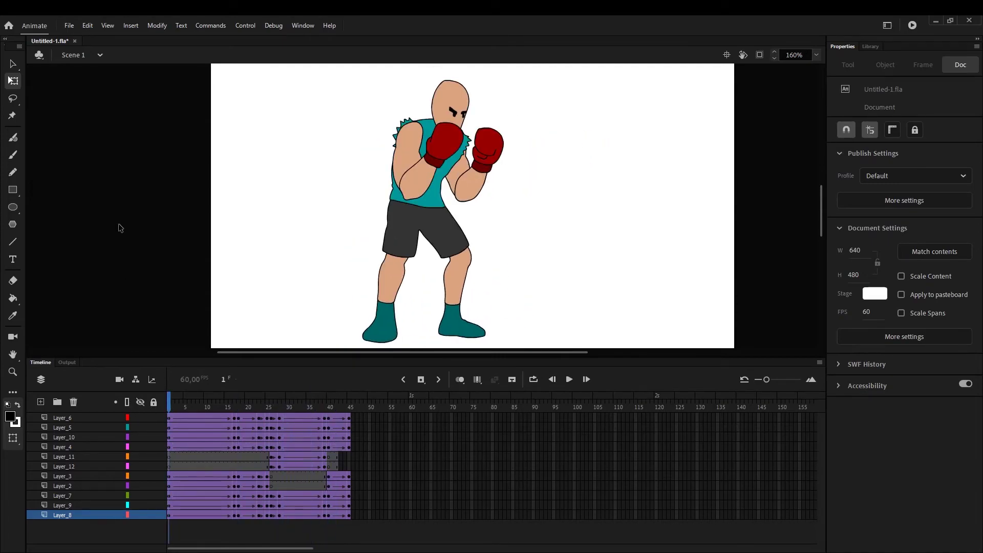
Test the movie again to review the new timing of the punch.
{"action": "key", "text": "ctrl+Return"}
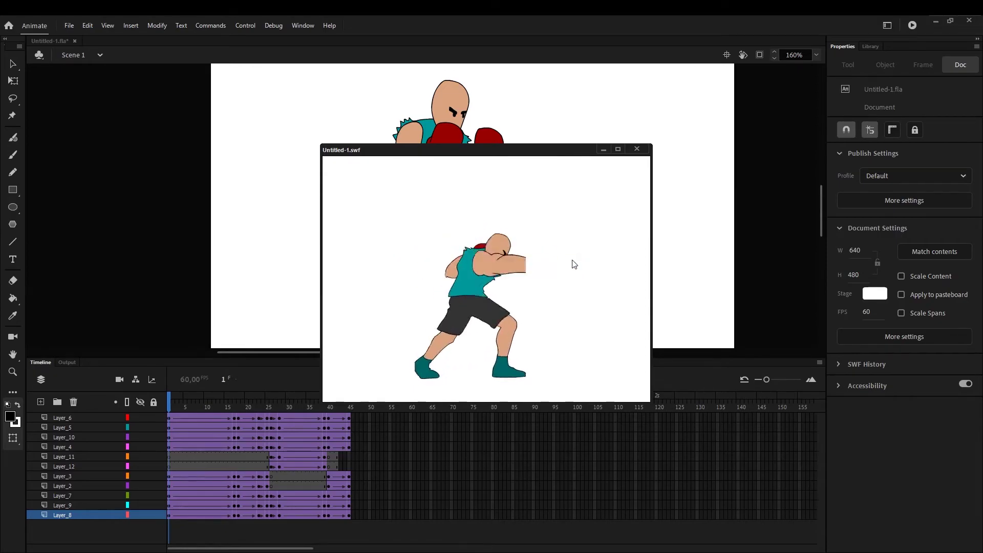
{"action": "left_click", "coordinate": [637, 149]}
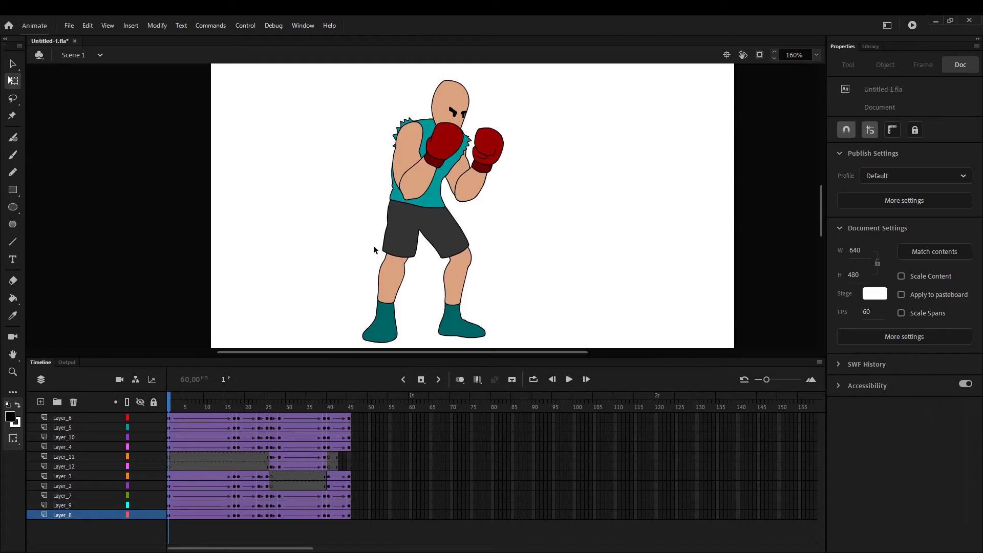
{"action": "scroll", "coordinate": [632, 204], "scroll_direction": "down", "scroll_amount": 3}
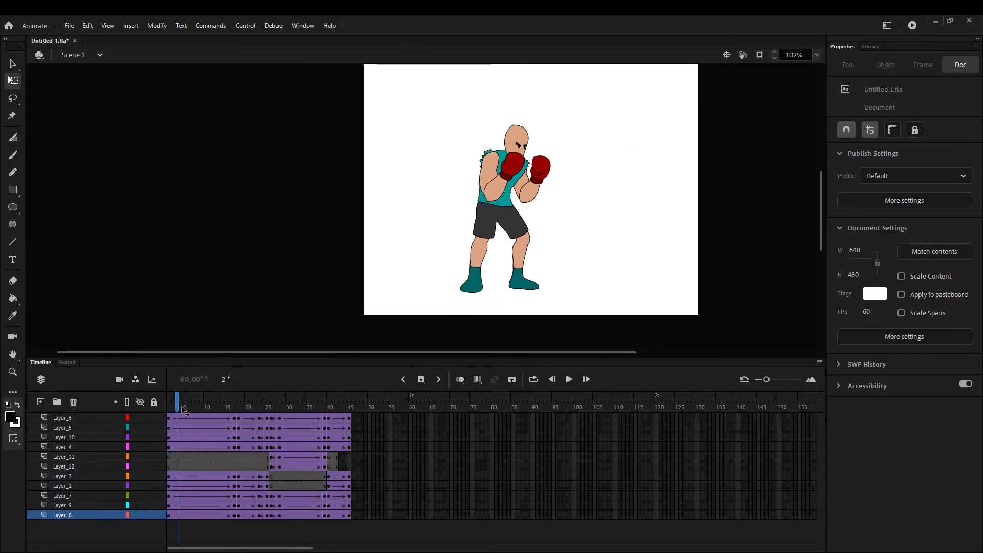
Copy all eleven boxer layers of the main timeline, from Layer_6 down to Layer_8.
{"action": "left_click_drag", "start_coordinate": [176, 407], "coordinate": [56, 394]}
{"action": "left_click", "coordinate": [62, 418]}
{"action": "left_click", "coordinate": [78, 512], "text": "shift"}
{"action": "right_click", "coordinate": [57, 466]}
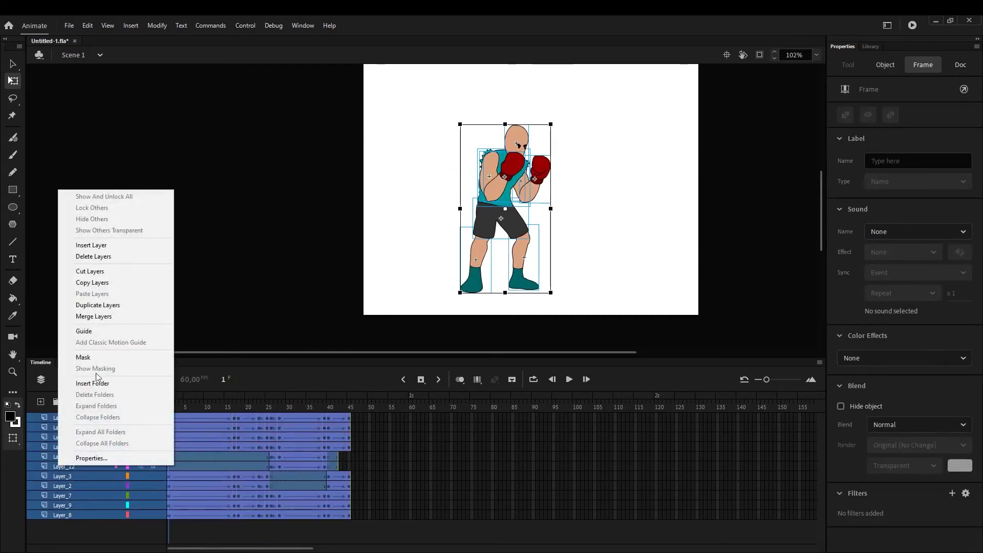
{"action": "left_click", "coordinate": [97, 282]}
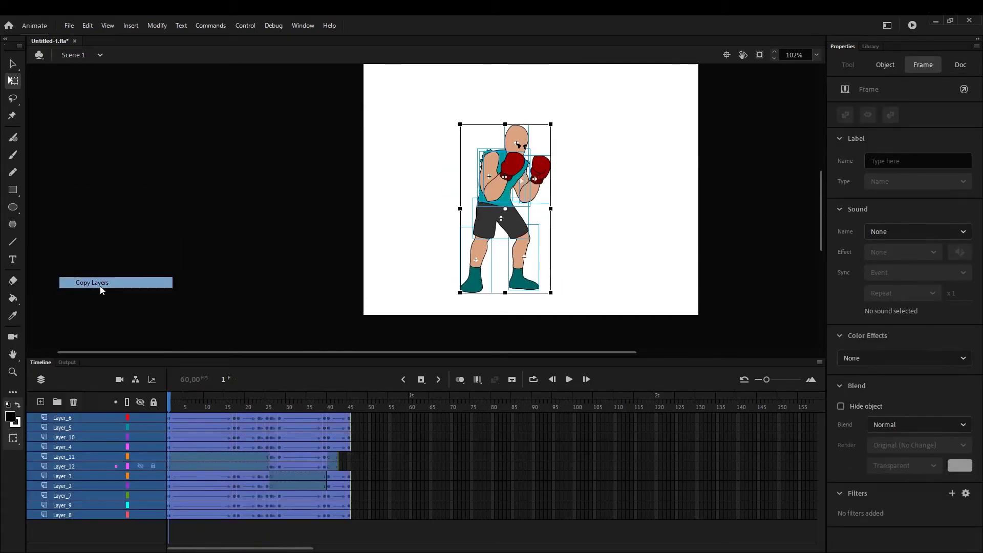
Create a new Movie Clip symbol in the library with the default name and paste the copied boxer layers into its timeline.
{"action": "left_click", "coordinate": [870, 46]}
{"action": "scroll", "coordinate": [942, 327], "scroll_direction": "down", "scroll_amount": 10}
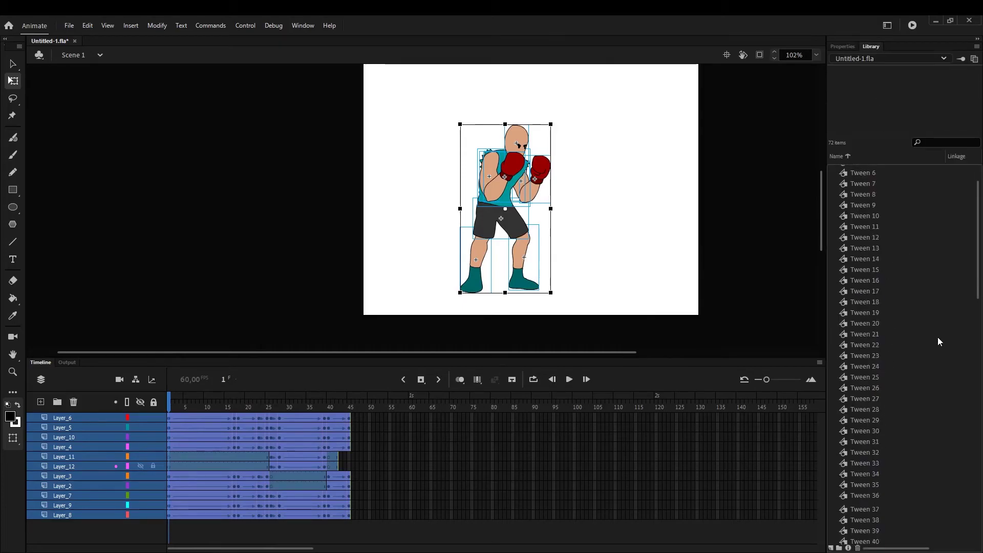
{"action": "left_click", "coordinate": [830, 547]}
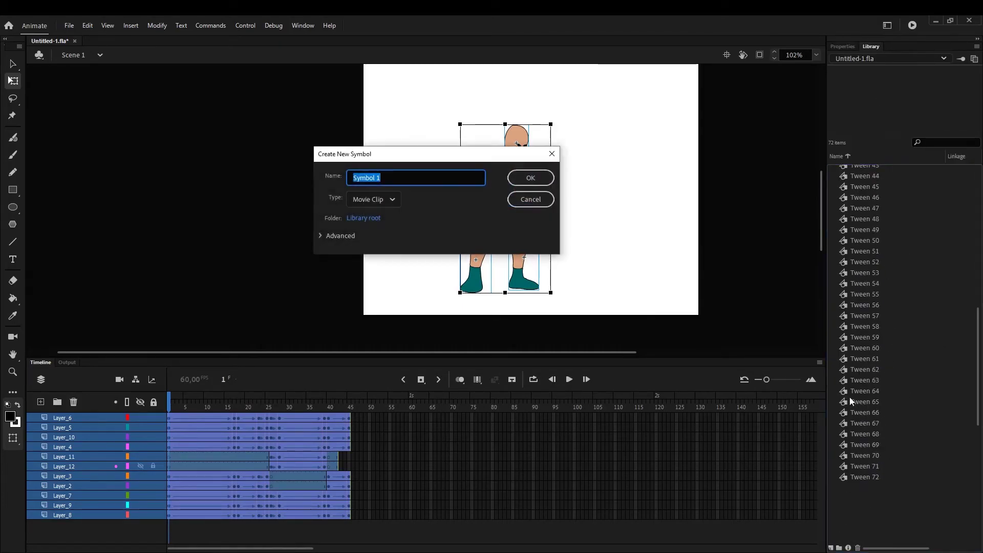
{"action": "left_click", "coordinate": [532, 177]}
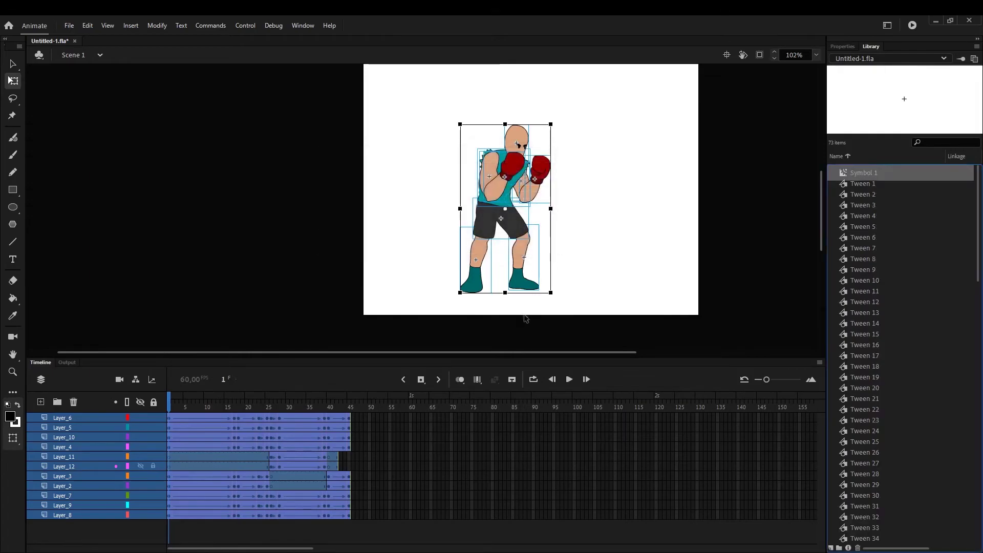
{"action": "right_click", "coordinate": [82, 419]}
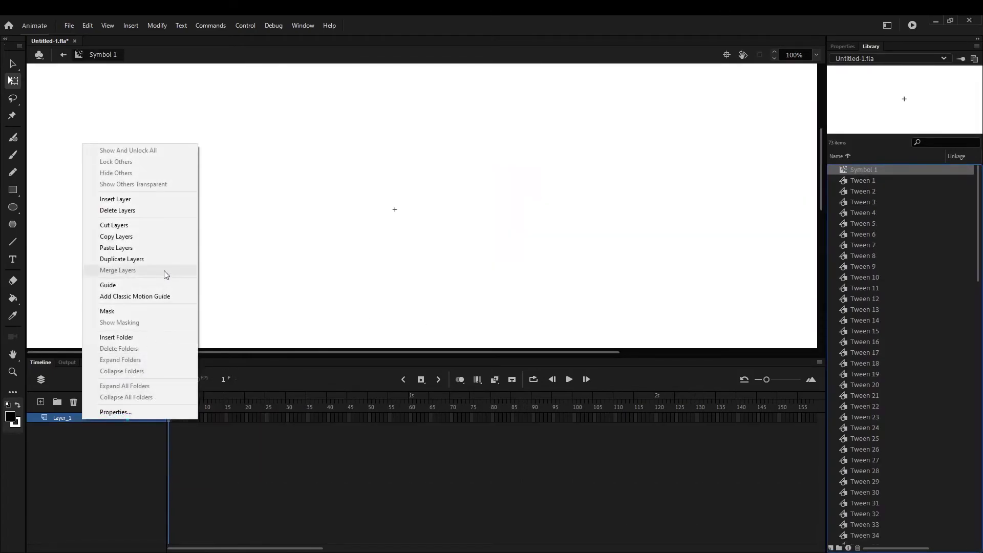
{"action": "left_click", "coordinate": [145, 247]}
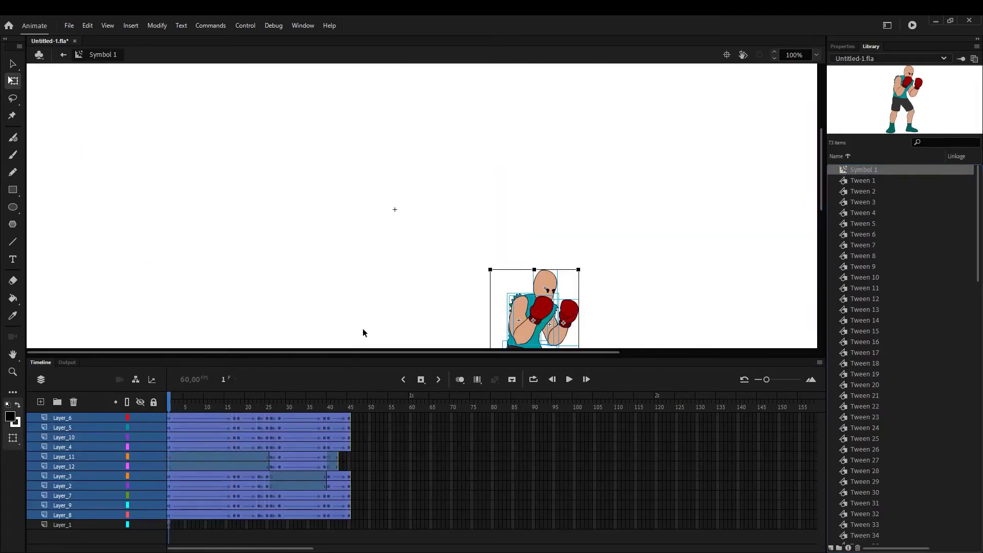
Scrub through the pasted punch animation inside the new symbol to check it.
{"action": "left_click_drag", "start_coordinate": [369, 286], "coordinate": [252, 177]}
{"action": "left_click", "coordinate": [269, 197]}
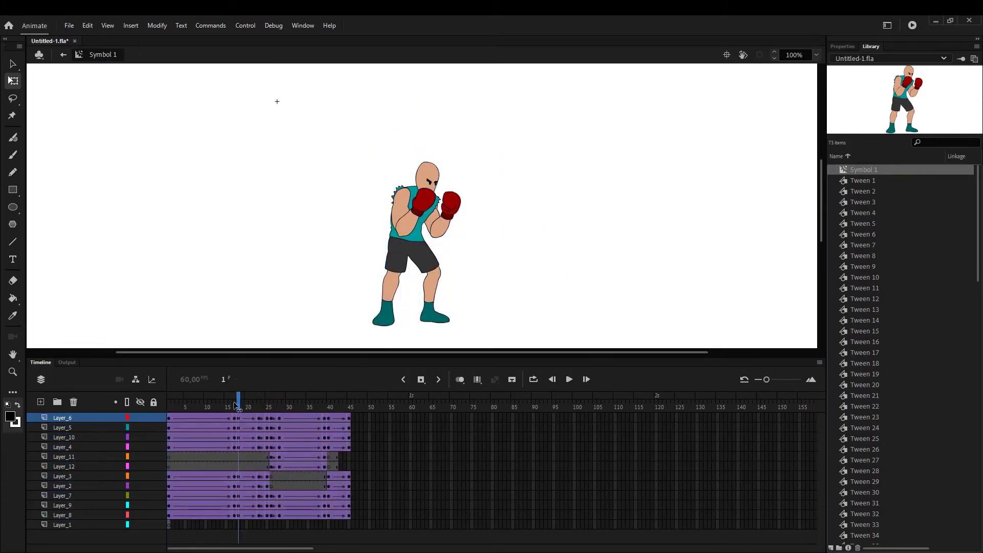
{"action": "left_click_drag", "start_coordinate": [234, 403], "coordinate": [358, 447]}
Return to Scene 1 and delete all the original boxer layers, keeping only a newly added empty layer.
{"action": "left_click", "coordinate": [63, 56]}
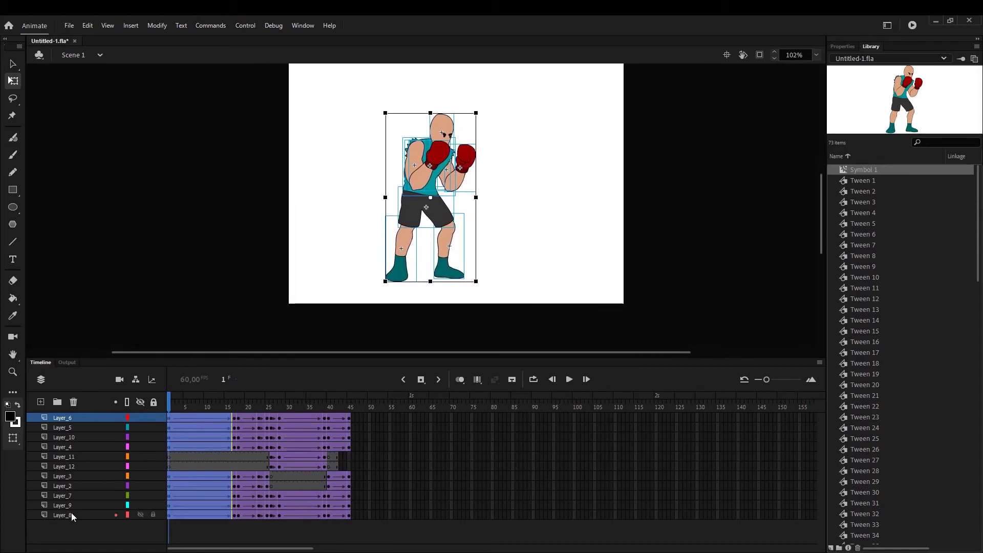
{"action": "left_click", "coordinate": [73, 402]}
{"action": "left_click", "coordinate": [73, 402]}
{"action": "left_click", "coordinate": [73, 402]}
{"action": "left_click", "coordinate": [73, 402]}
{"action": "double_click", "coordinate": [73, 402]}
{"action": "double_click", "coordinate": [73, 402]}
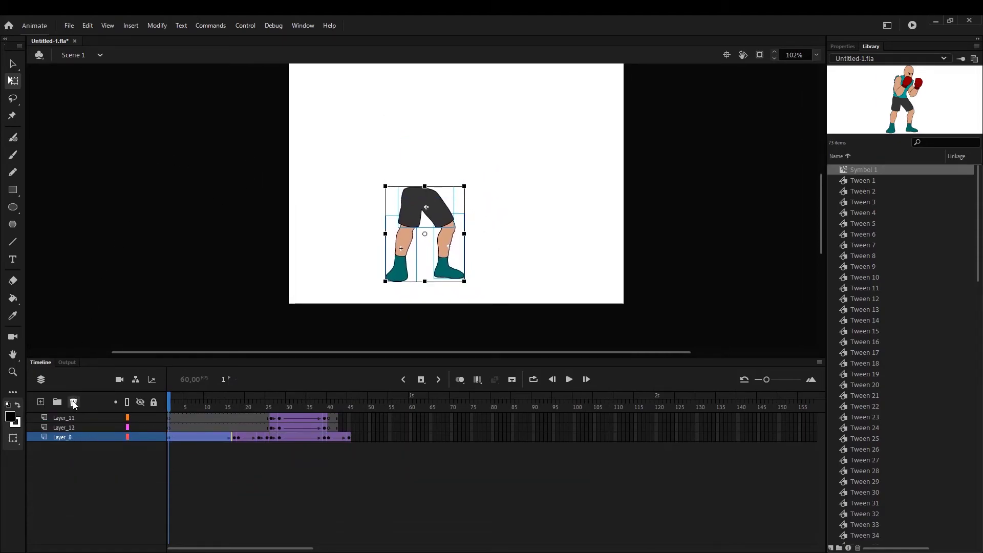
{"action": "left_click", "coordinate": [73, 401]}
{"action": "left_click", "coordinate": [73, 402]}
{"action": "left_click", "coordinate": [41, 402]}
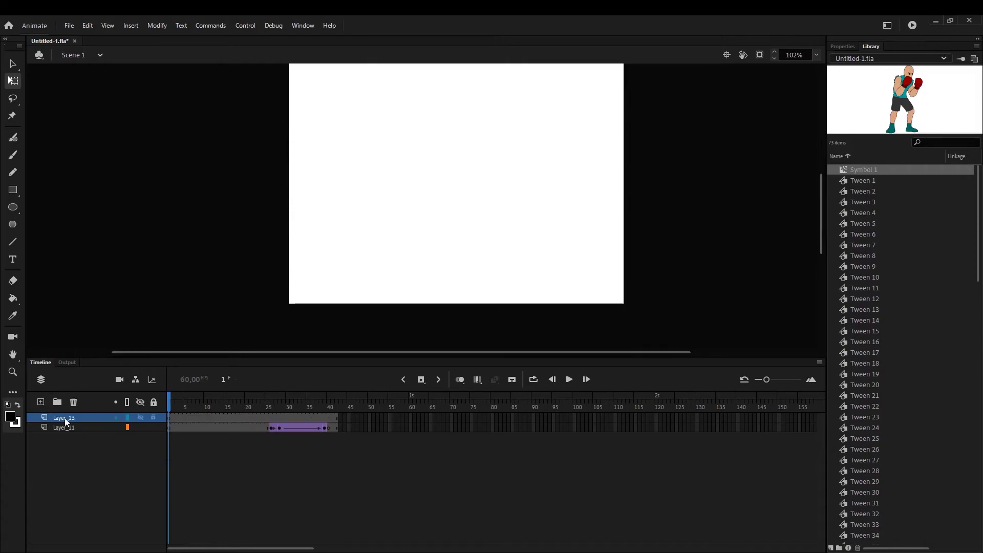
{"action": "left_click", "coordinate": [72, 428]}
{"action": "left_click", "coordinate": [73, 403]}
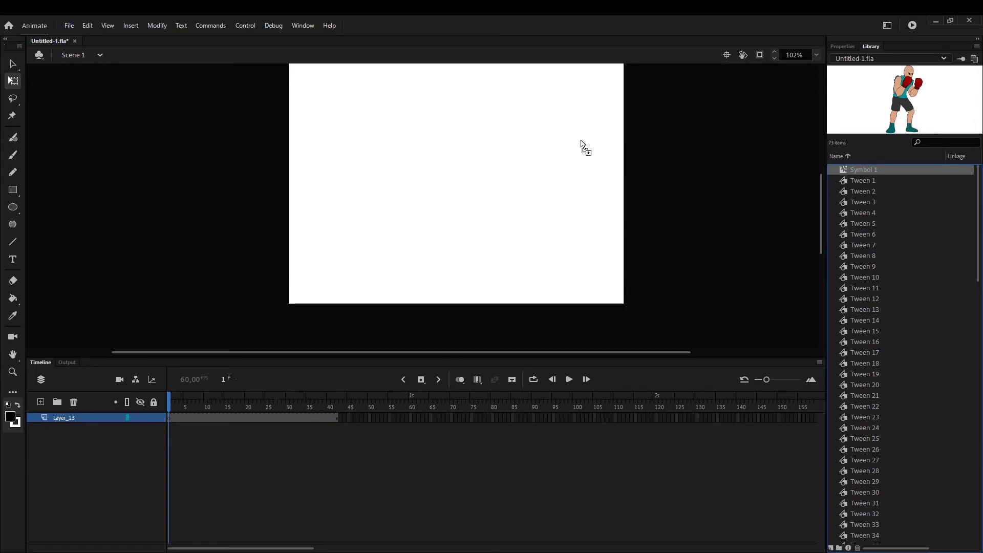
Place an instance of Symbol 1 on the empty layer and position the boxer near the middle of the stage.
{"action": "left_click_drag", "start_coordinate": [582, 139], "coordinate": [584, 140]}
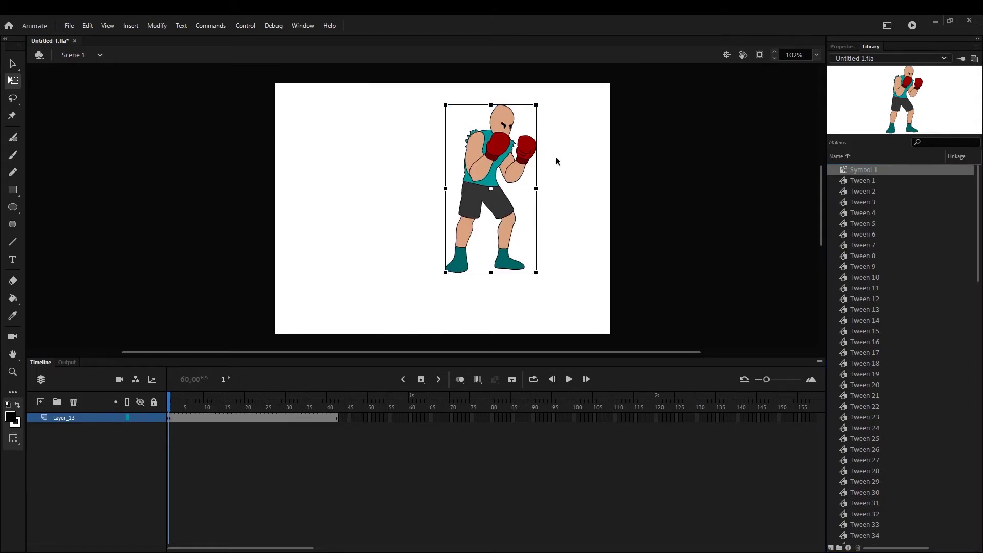
{"action": "left_click_drag", "start_coordinate": [515, 150], "coordinate": [457, 176]}
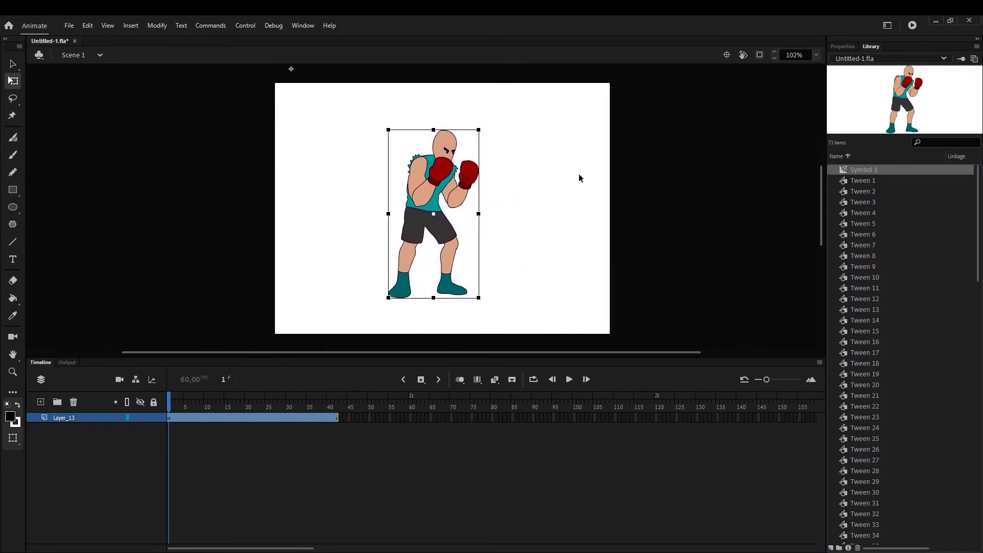
{"action": "left_click", "coordinate": [620, 198]}
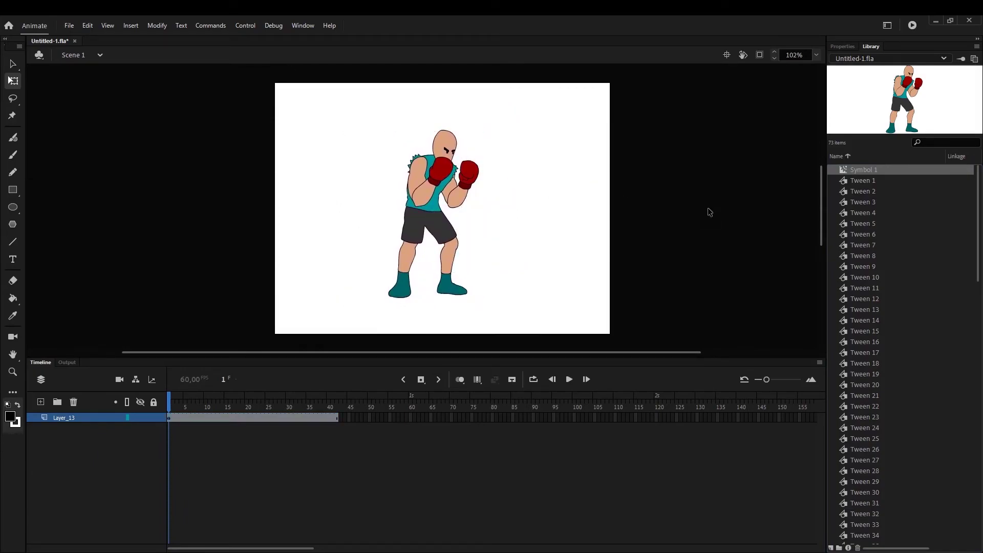
Test the movie with the punch movie clip, and shift the boxer slightly left on the stage.
{"action": "key", "text": "ctrl+Return"}
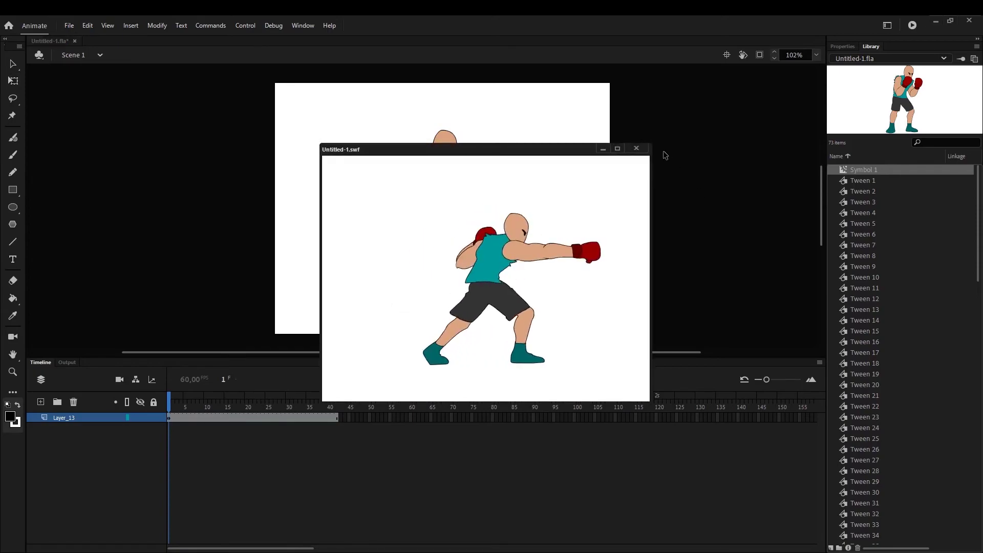
{"action": "left_click", "coordinate": [636, 148]}
{"action": "left_click_drag", "start_coordinate": [421, 177], "coordinate": [405, 176]}
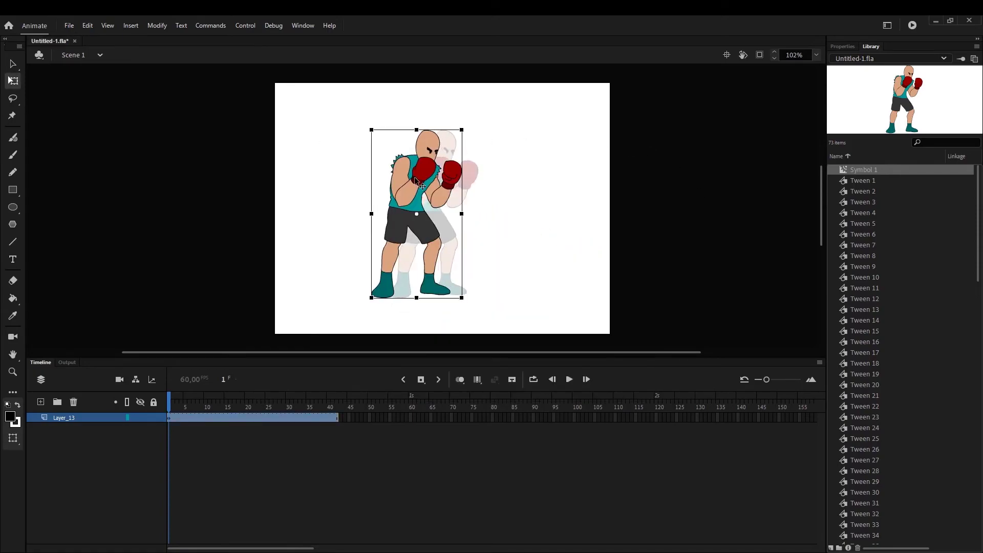
{"action": "left_click", "coordinate": [492, 168]}
Add a Drop Shadow filter to the boxer movie clip.
{"action": "left_click", "coordinate": [403, 206]}
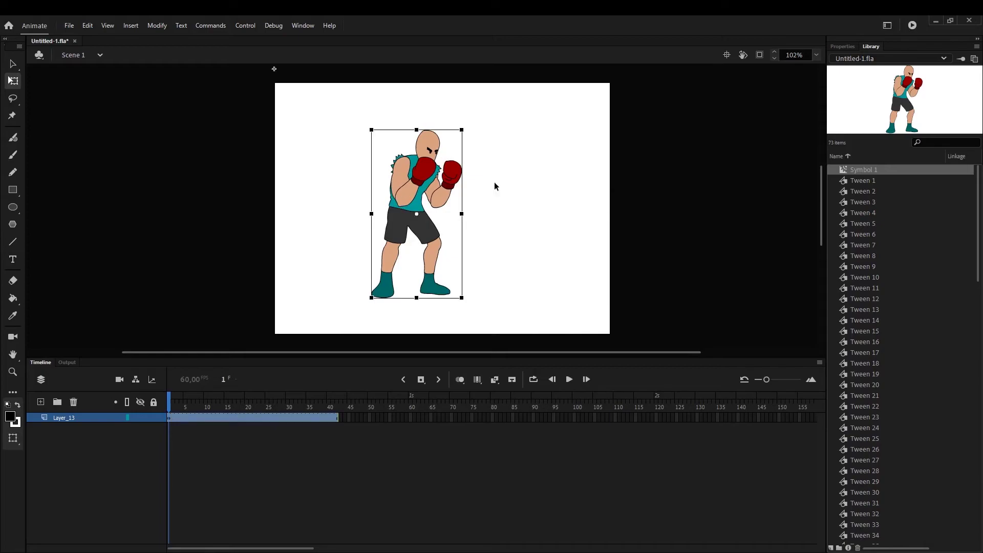
{"action": "left_click", "coordinate": [840, 47]}
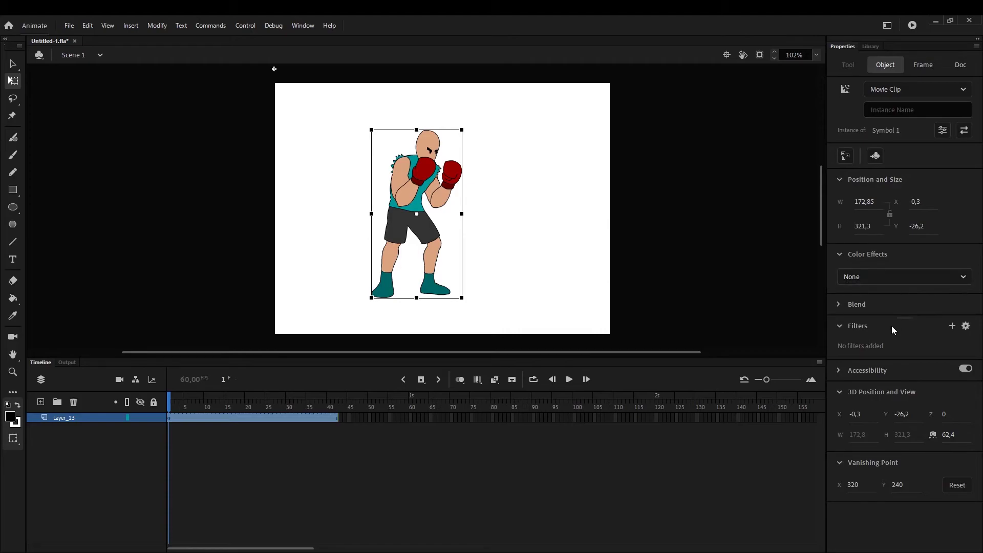
{"action": "left_click", "coordinate": [952, 326]}
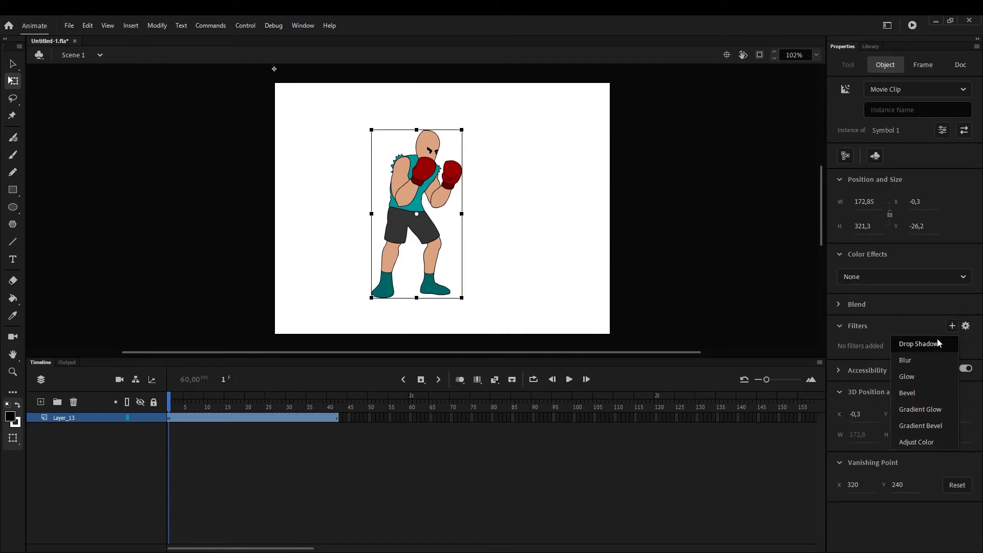
{"action": "left_click", "coordinate": [919, 343]}
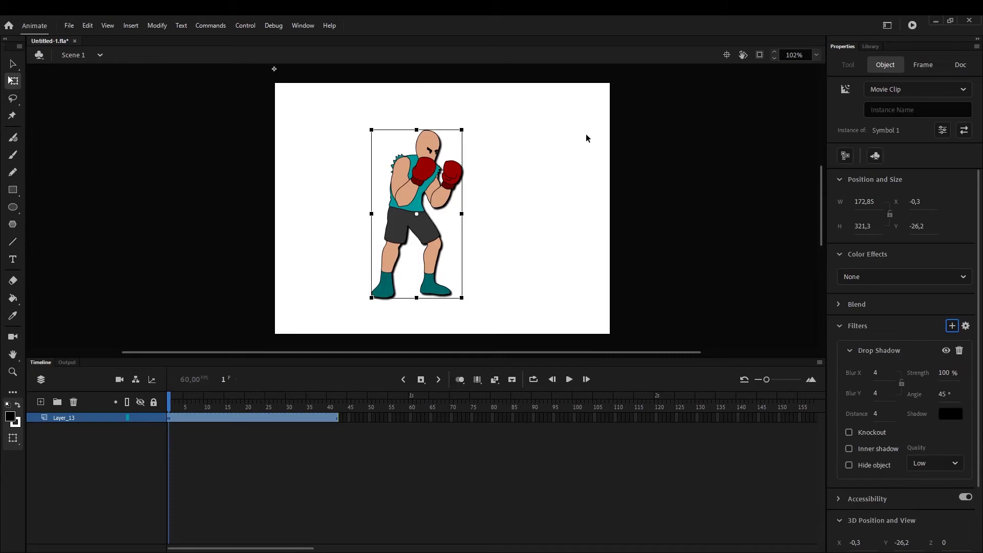
Set the drop shadow's strength to 999 % and its distance to 0 to form a solid outline around the boxer.
{"action": "scroll", "coordinate": [505, 180], "scroll_direction": "up", "scroll_amount": 3}
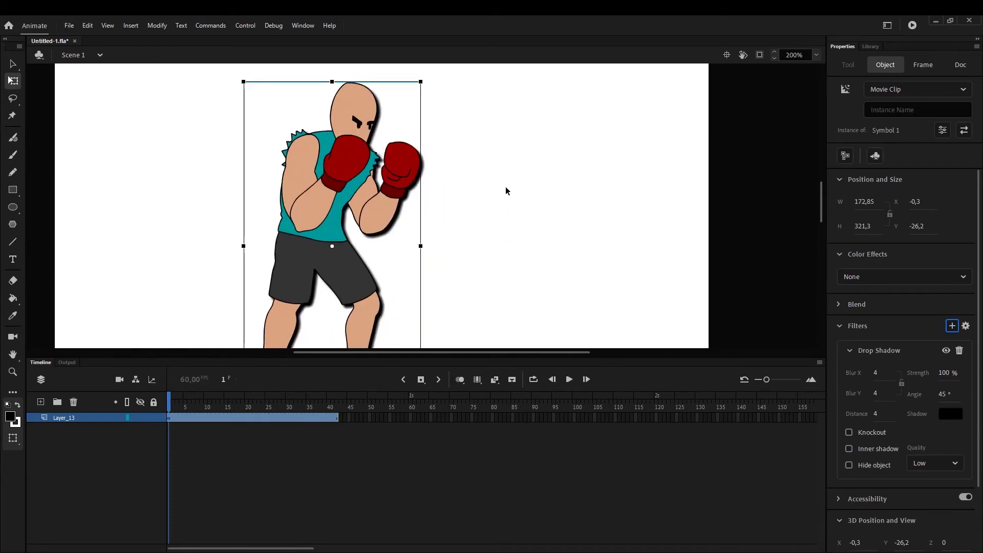
{"action": "left_click_drag", "start_coordinate": [501, 188], "coordinate": [551, 232]}
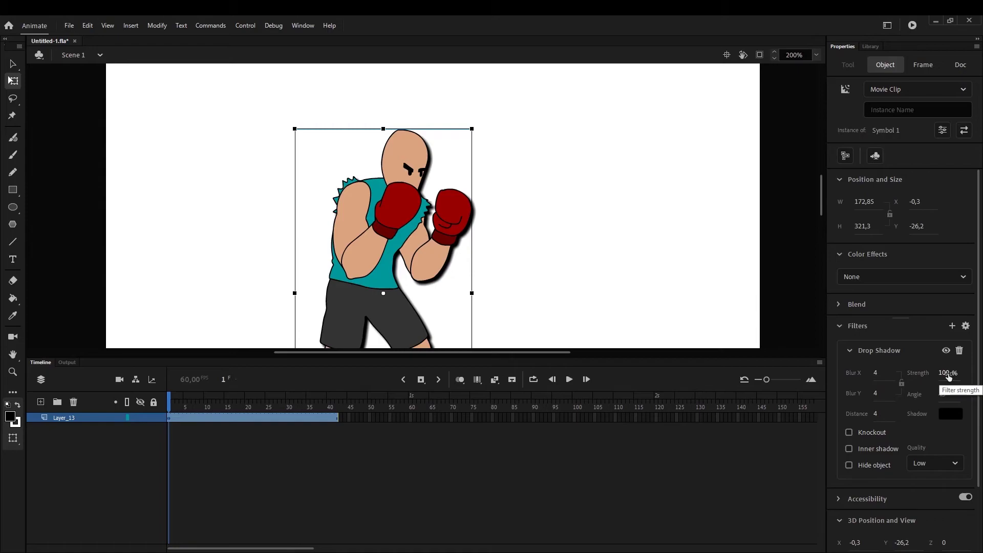
{"action": "left_click", "coordinate": [947, 373]}
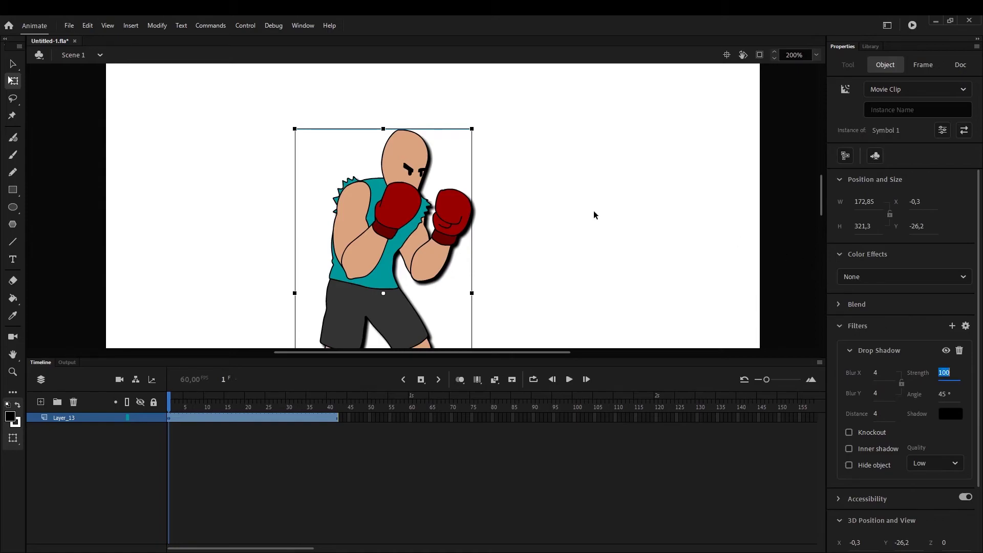
{"action": "type", "text": "999"}
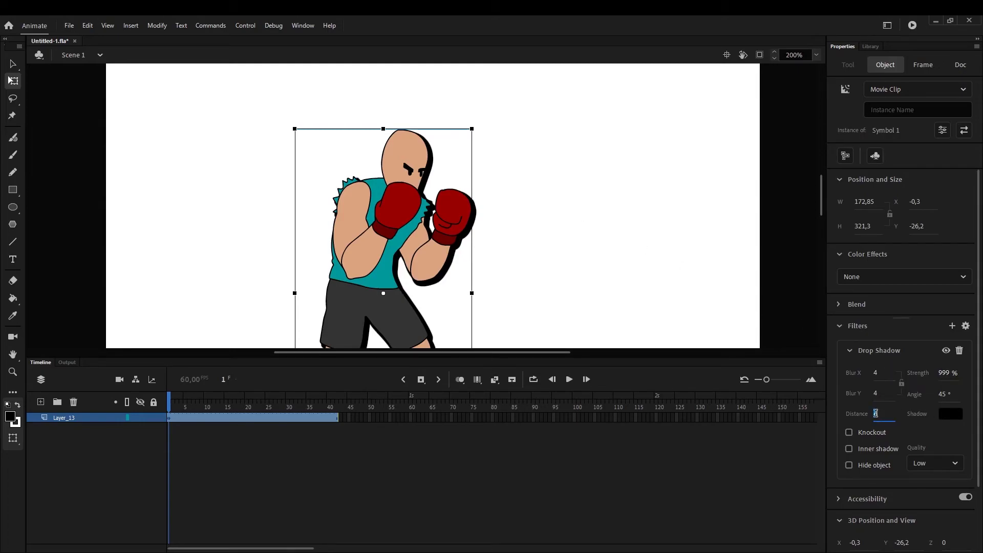
{"action": "type", "text": "0"}
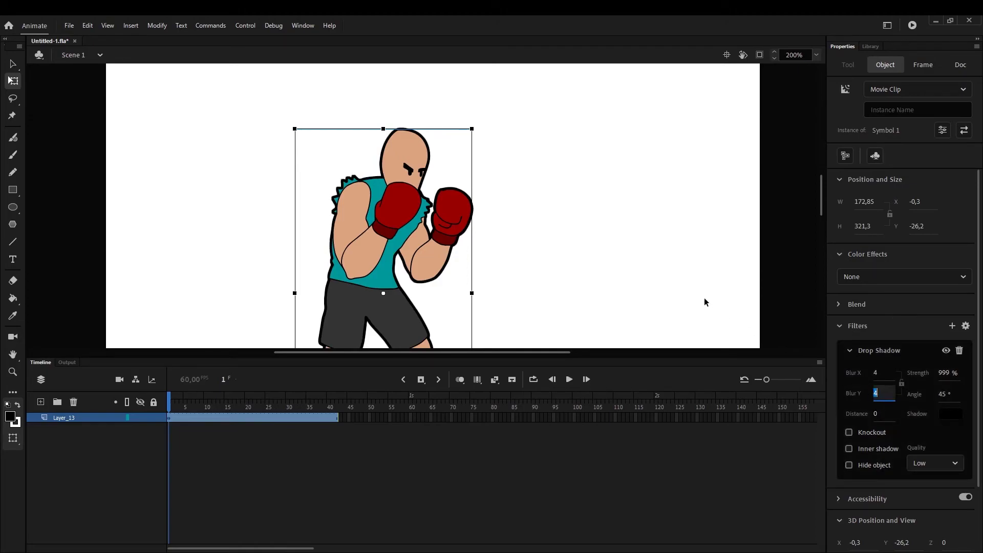
Thin the drop shadow outline by setting Blur X and Blur Y to 2, and inspect the deselected boxer.
{"action": "type", "text": "3"}
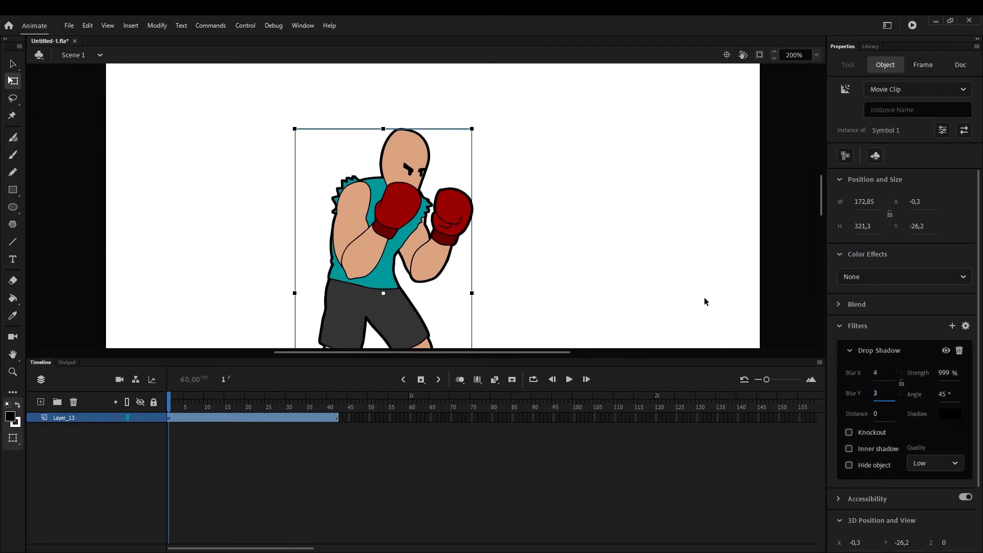
{"action": "left_click", "coordinate": [879, 375]}
{"action": "type", "text": "2"}
{"action": "left_click", "coordinate": [876, 393]}
{"action": "type", "text": "2"}
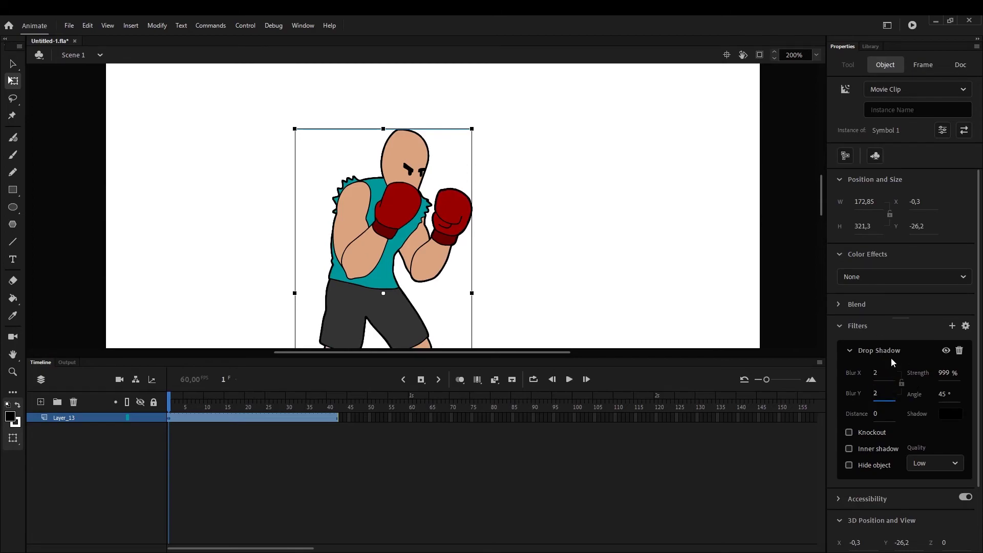
{"action": "left_click_drag", "start_coordinate": [546, 247], "coordinate": [554, 225]}
{"action": "scroll", "coordinate": [553, 226], "scroll_direction": "down", "scroll_amount": 3}
{"action": "scroll", "coordinate": [553, 225], "scroll_direction": "up", "scroll_amount": 3}
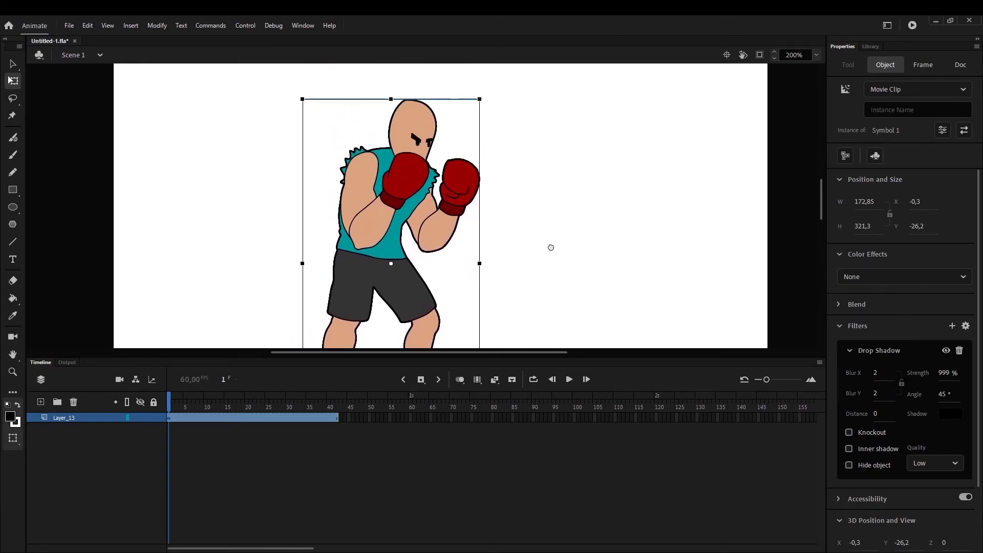
{"action": "left_click", "coordinate": [553, 246]}
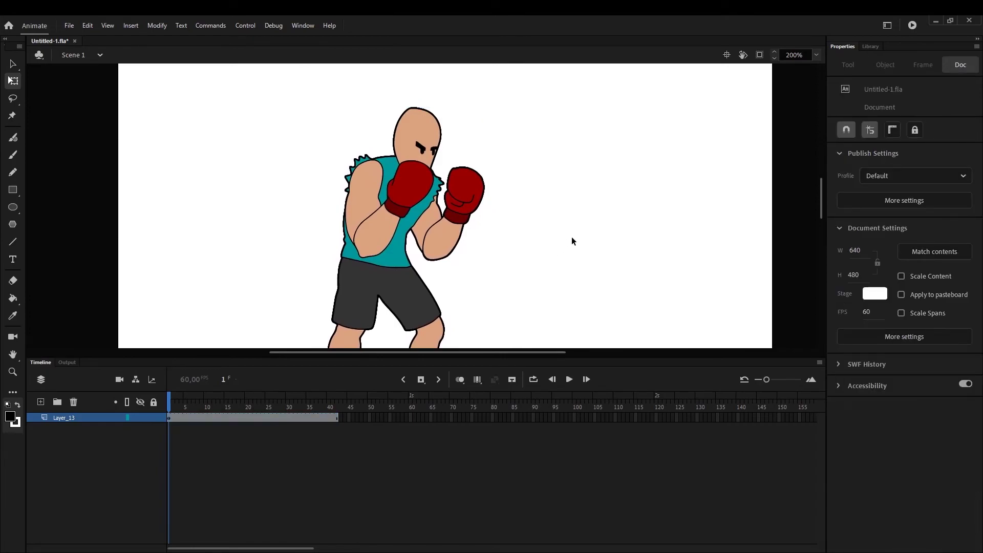
Add a Bevel filter to the boxer movie clip and enlarge the stage area to show the whole figure.
{"action": "left_click_drag", "start_coordinate": [632, 277], "coordinate": [597, 227]}
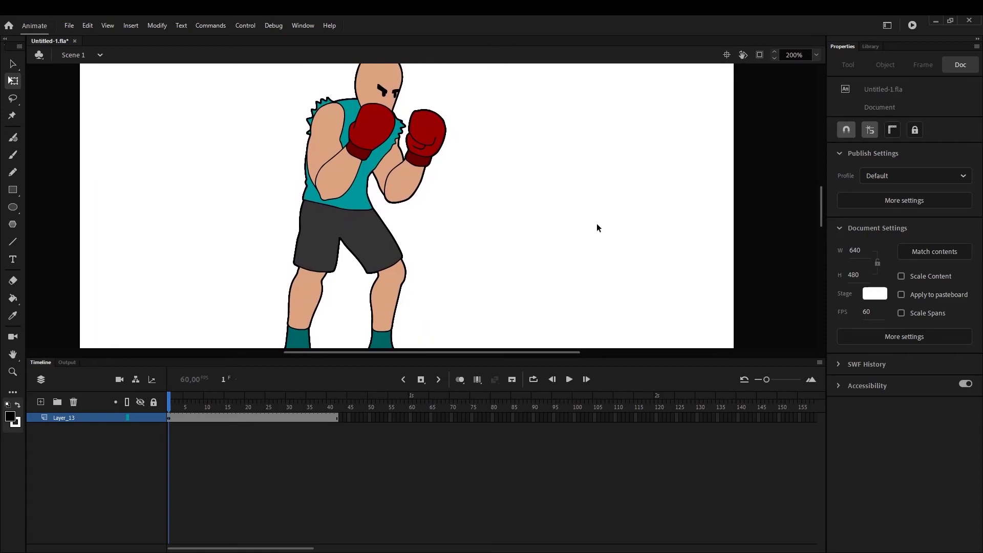
{"action": "left_click", "coordinate": [399, 123]}
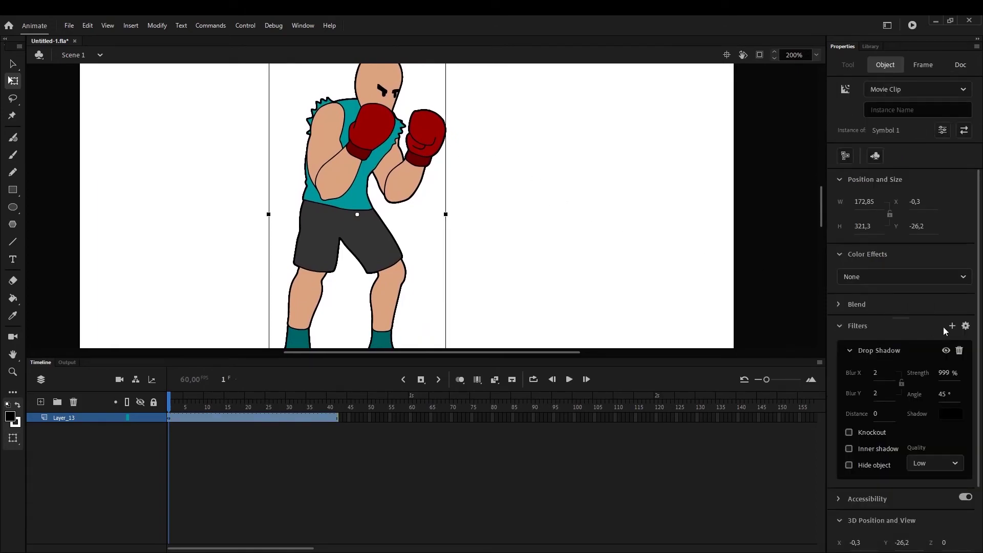
{"action": "left_click", "coordinate": [946, 325]}
{"action": "left_click", "coordinate": [917, 390]}
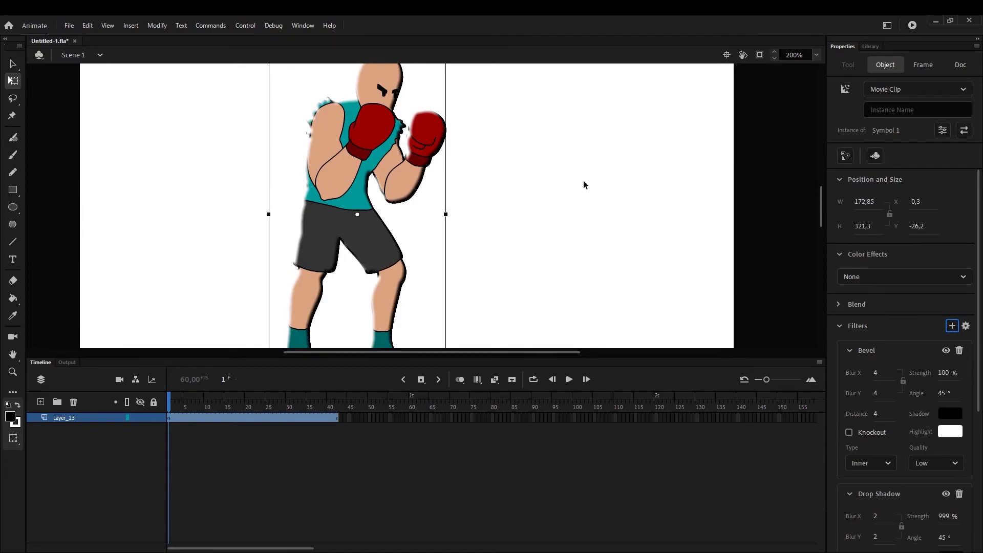
{"action": "scroll", "coordinate": [560, 225], "scroll_direction": "up", "scroll_amount": 2}
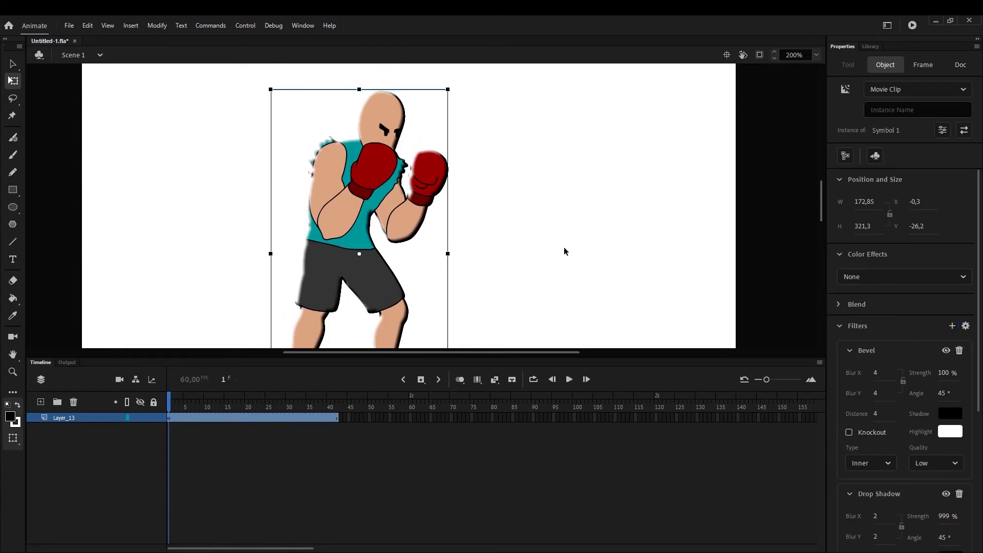
{"action": "left_click_drag", "start_coordinate": [570, 358], "coordinate": [558, 440]}
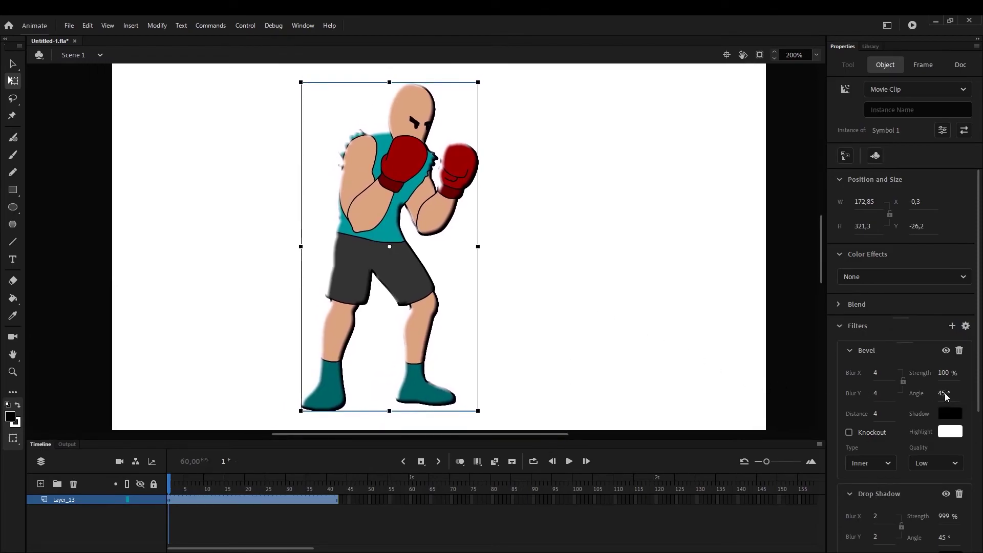
Set the bevel's angle to 138° and its Blur X and Blur Y to 0 for hard-edged shading.
{"action": "left_click_drag", "start_coordinate": [975, 392], "coordinate": [958, 393]}
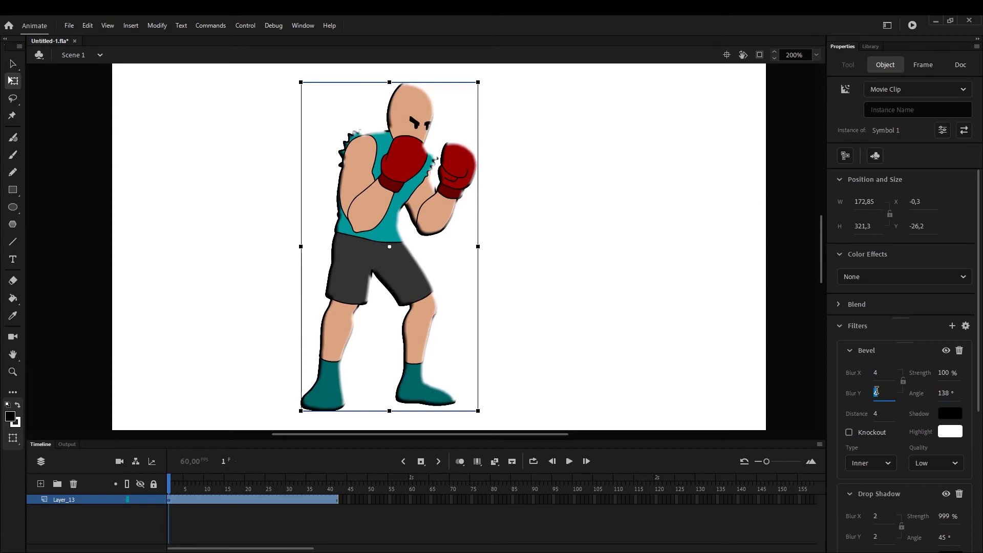
{"action": "type", "text": "0"}
{"action": "type", "text": "0"}
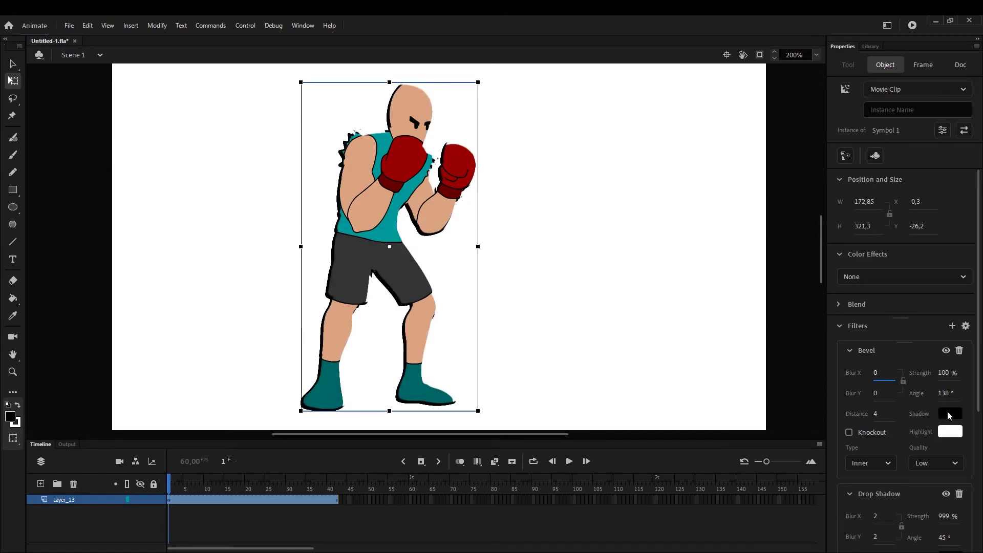
Try a bevel strength of 50 %, and settle on 25 % for subtler highlights and shadows.
{"action": "left_click", "coordinate": [945, 372]}
{"action": "type", "text": "500"}
{"action": "key", "text": "Return"}
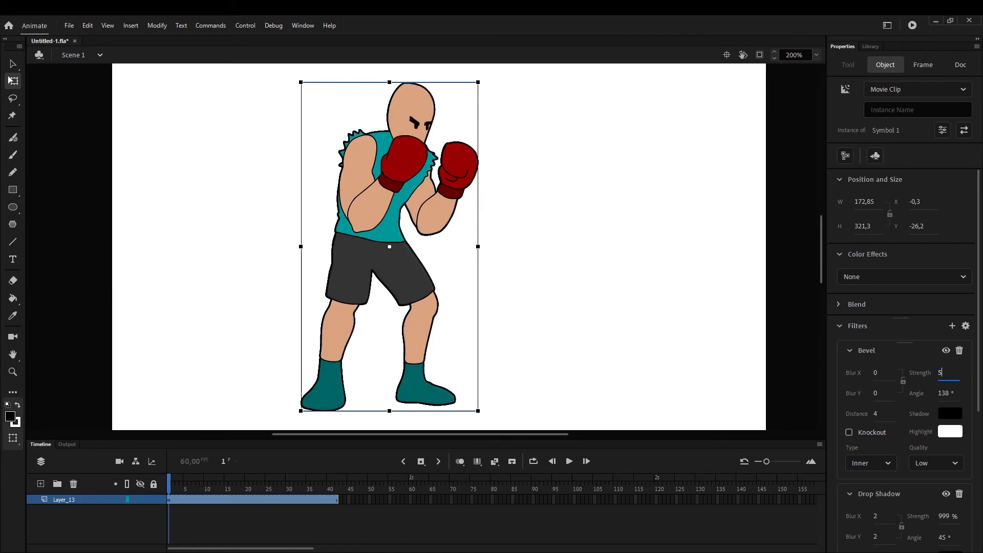
{"action": "left_click", "coordinate": [948, 374]}
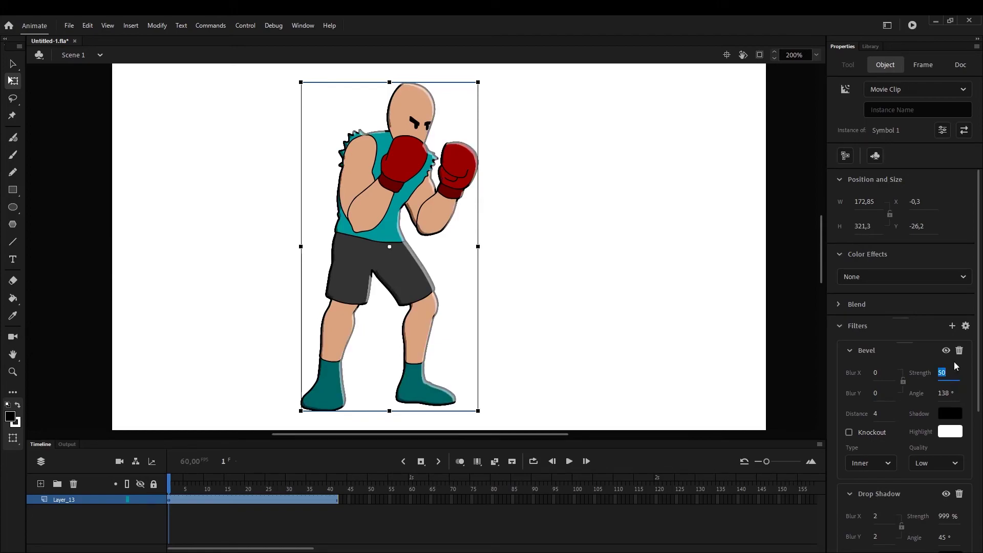
{"action": "type", "text": "25"}
{"action": "key", "text": "Return"}
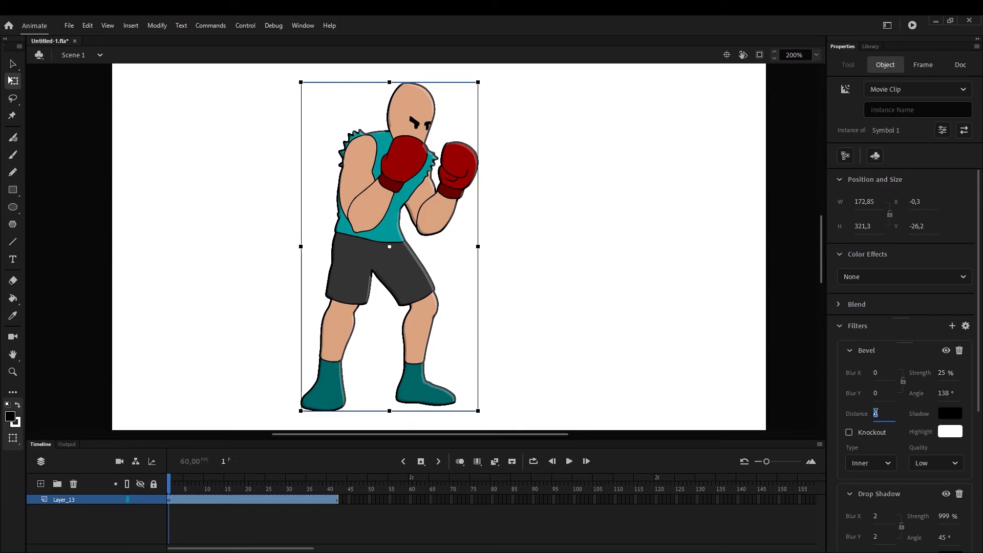
Widen the shading bands by setting the bevel's distance to 10.
{"action": "type", "text": "20"}
{"action": "key", "text": "Return"}
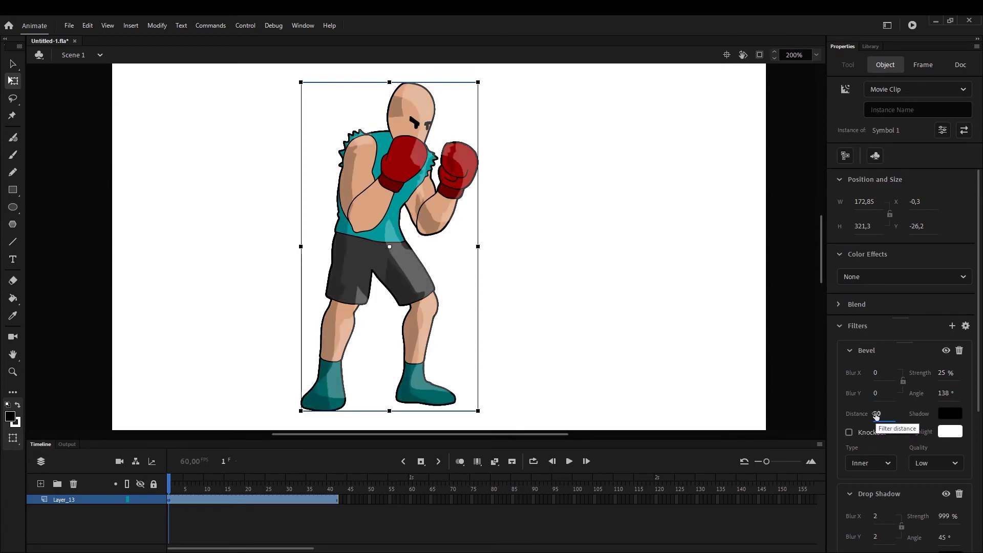
{"action": "key", "text": "Return"}
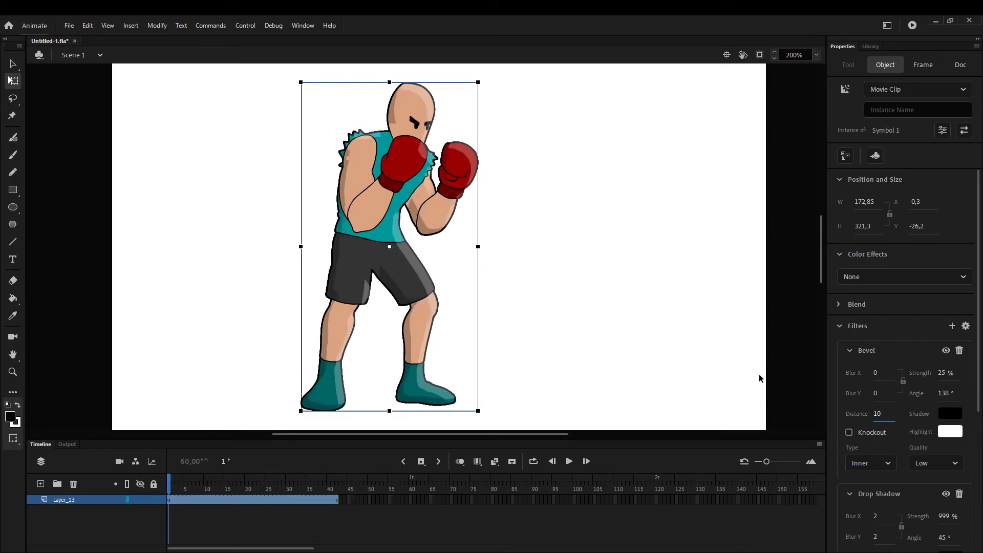
Deselect the boxer, inspect its cel-shaded look and test the movie to check the bevel in motion.
{"action": "left_click", "coordinate": [628, 318]}
{"action": "left_click_drag", "start_coordinate": [592, 221], "coordinate": [543, 235]}
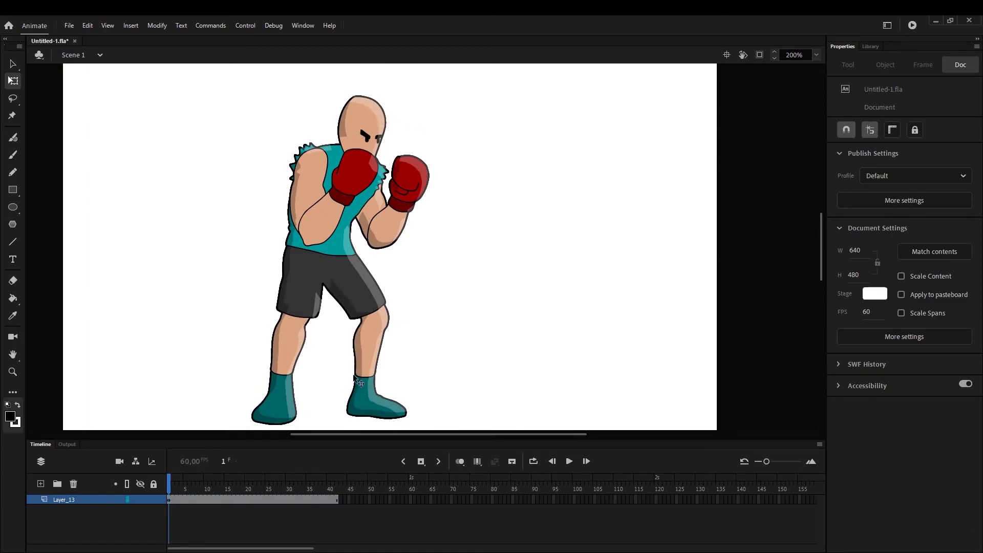
{"action": "mouse_move", "coordinate": [363, 334]}
{"action": "left_mouse_down"}
{"action": "mouse_move", "coordinate": [382, 334]}
{"action": "mouse_move", "coordinate": [305, 313]}
{"action": "mouse_move", "coordinate": [358, 333]}
{"action": "mouse_move", "coordinate": [375, 323]}
{"action": "left_mouse_up"}
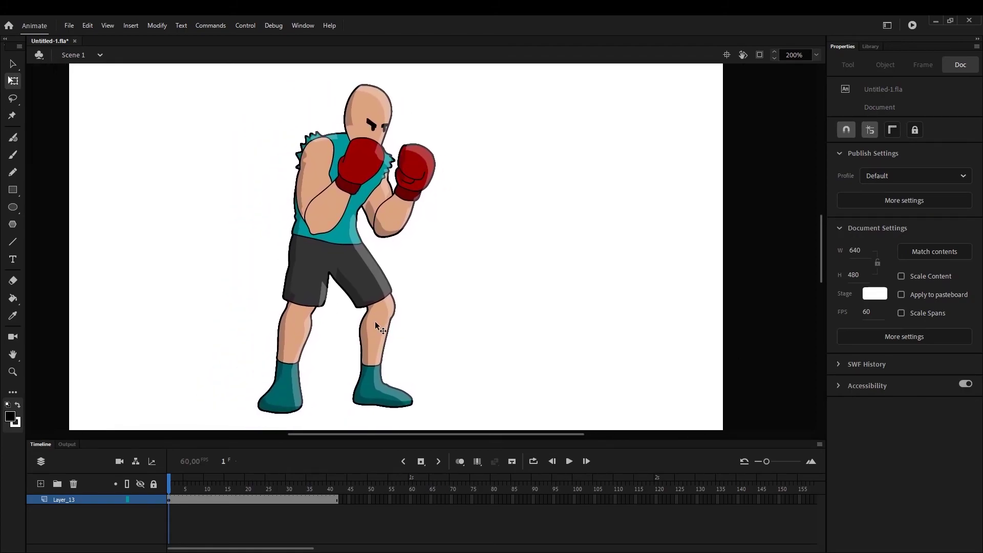
{"action": "key", "text": "ctrl+Return"}
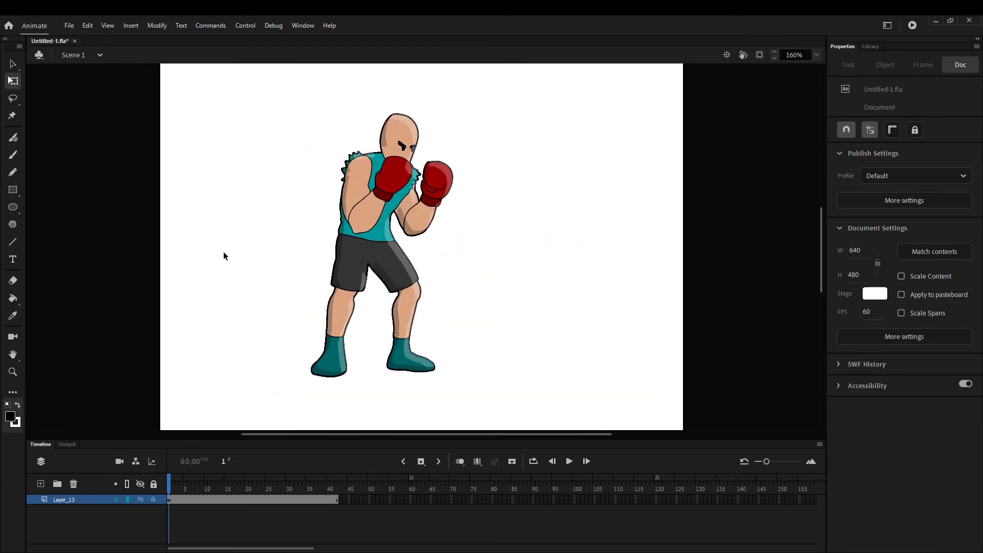
Reposition the boxer at about X 27,85 and Y -41,85 on the stage, and duplicate Layer_13.
{"action": "mouse_move", "coordinate": [503, 288]}
{"action": "left_mouse_down"}
{"action": "mouse_move", "coordinate": [504, 264]}
{"action": "mouse_move", "coordinate": [503, 287]}
{"action": "left_mouse_up"}
{"action": "left_click_drag", "start_coordinate": [364, 231], "coordinate": [391, 222]}
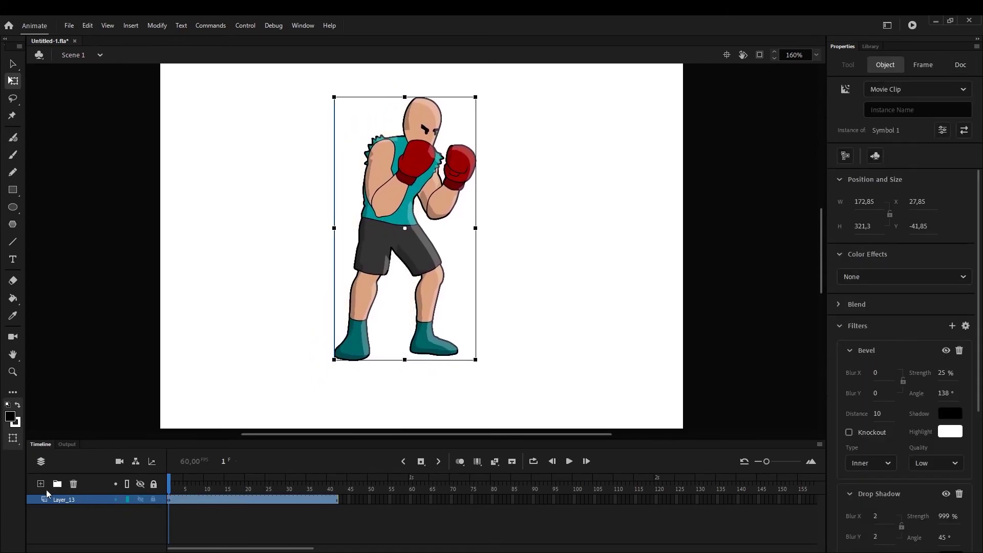
{"action": "right_click", "coordinate": [69, 500]}
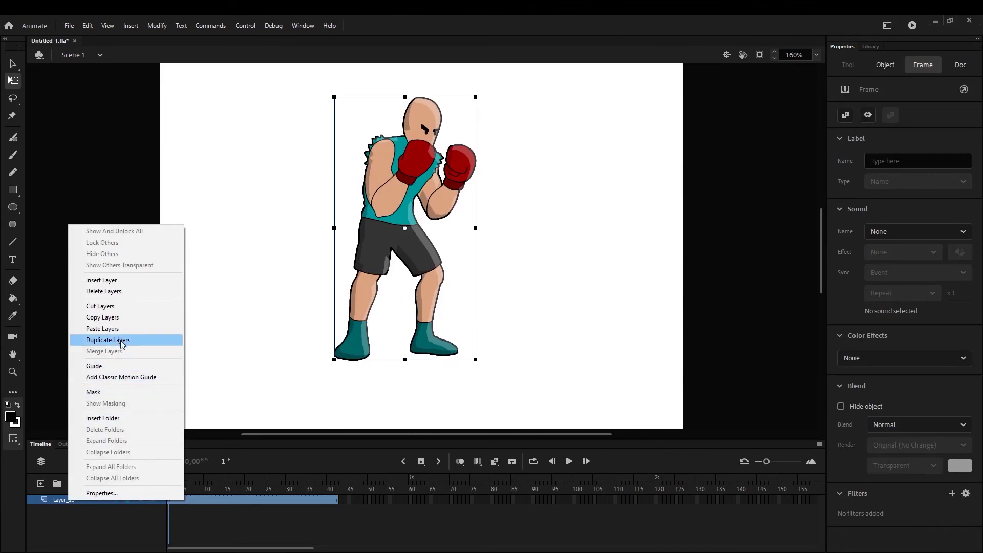
{"action": "left_click", "coordinate": [120, 340]}
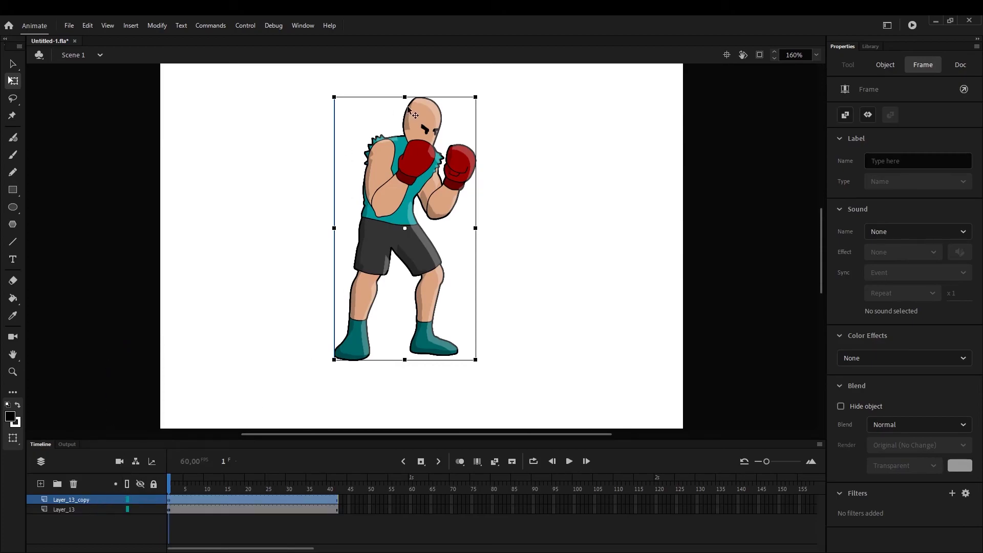
Flip and flatten the duplicate boxer to about 40 px high below the feet, and place Layer_13_copy beneath Layer_13.
{"action": "left_click_drag", "start_coordinate": [404, 97], "coordinate": [432, 379]}
{"action": "left_click_drag", "start_coordinate": [85, 504], "coordinate": [83, 518]}
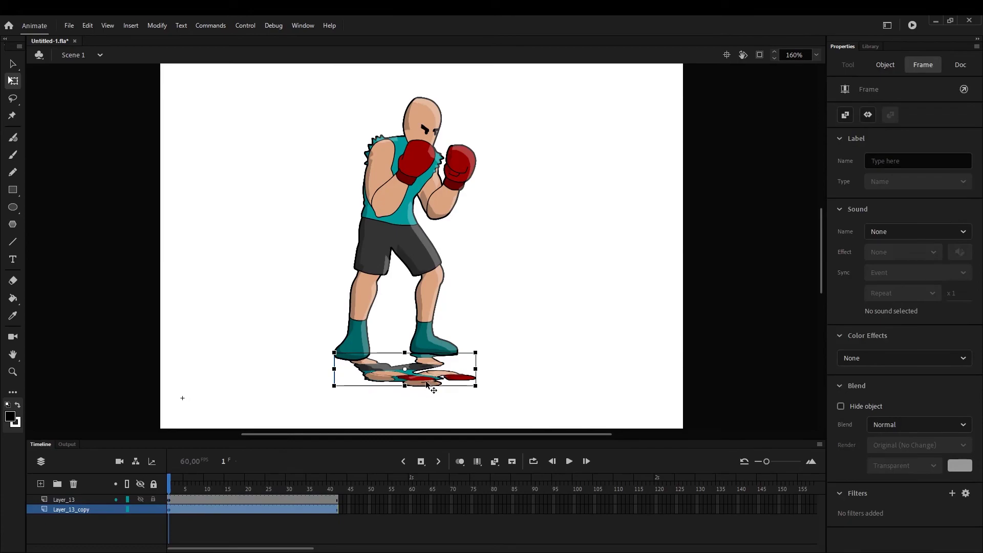
Remove the Bevel and Drop Shadow filters from the flattened boxer copy.
{"action": "left_click_drag", "start_coordinate": [428, 383], "coordinate": [427, 383]}
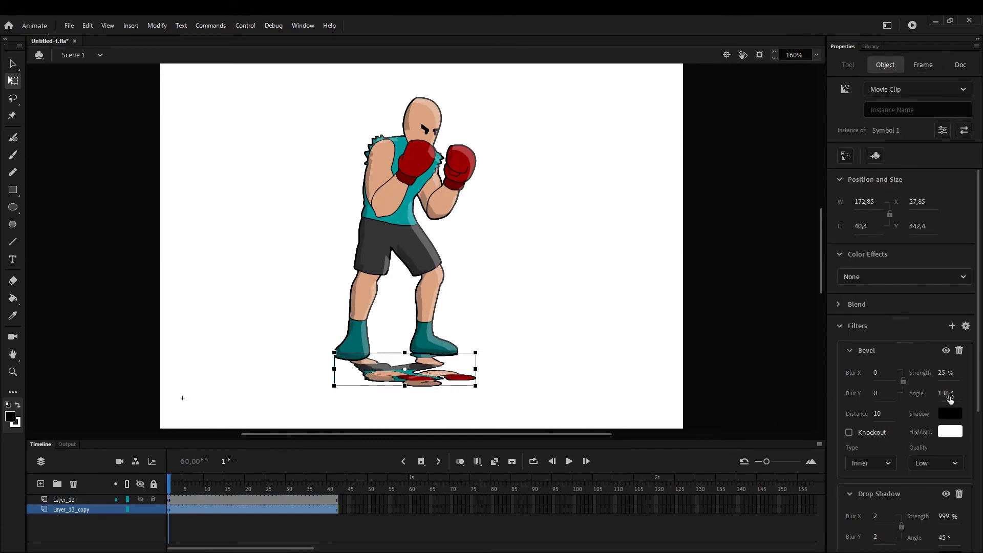
{"action": "left_click", "coordinate": [959, 351]}
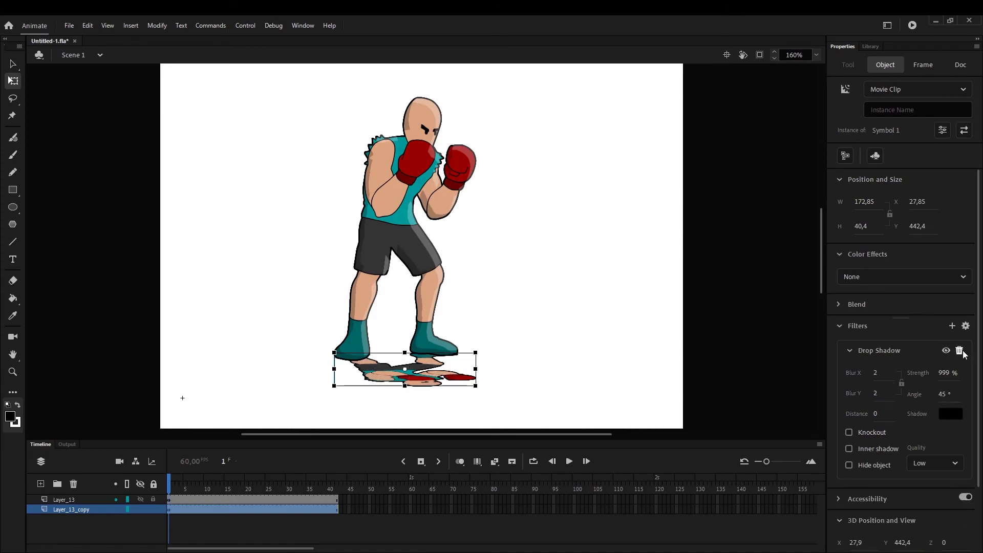
{"action": "left_click", "coordinate": [959, 351]}
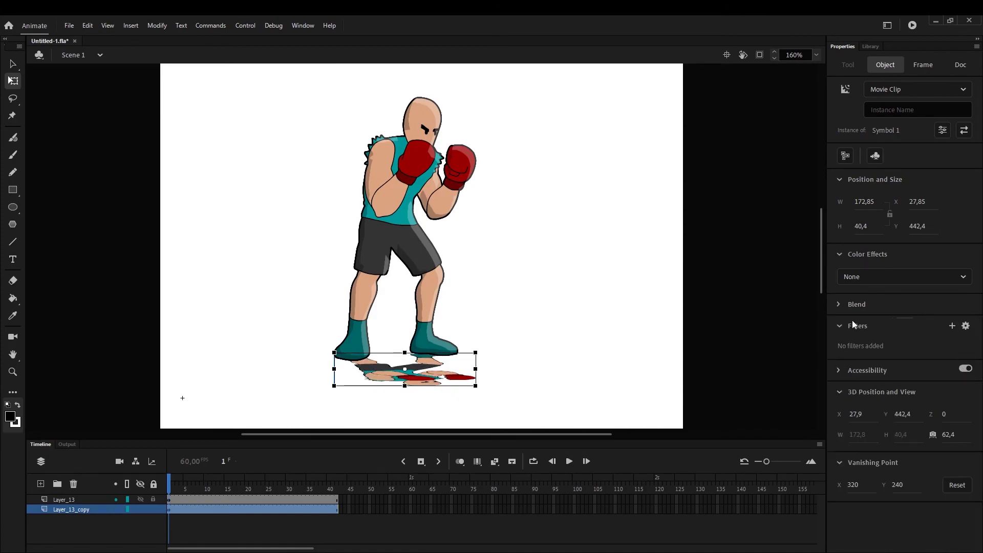
Apply an Advanced color effect to the flattened copy with Red, Green and Blue at 0 % and Alpha at 25 %.
{"action": "left_click", "coordinate": [875, 278]}
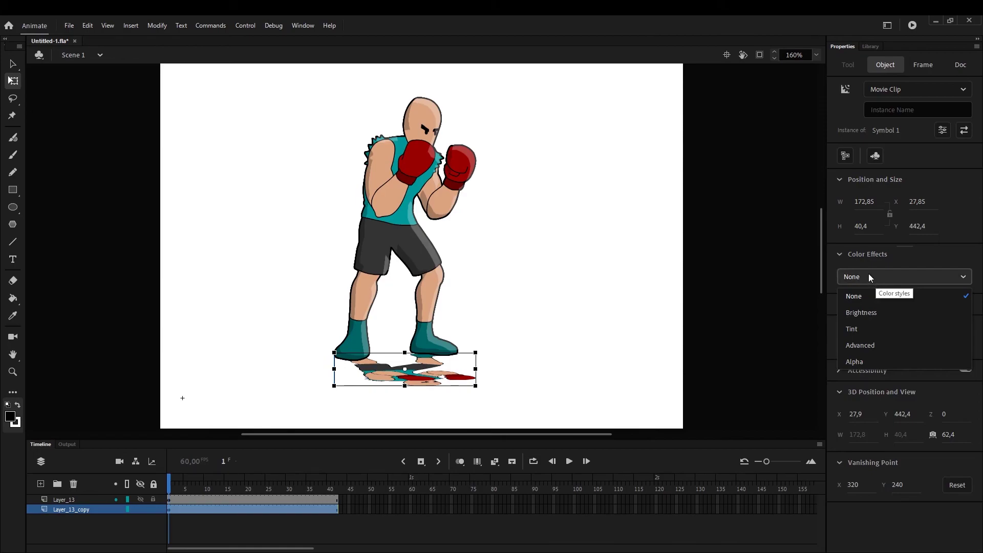
{"action": "left_click", "coordinate": [868, 346]}
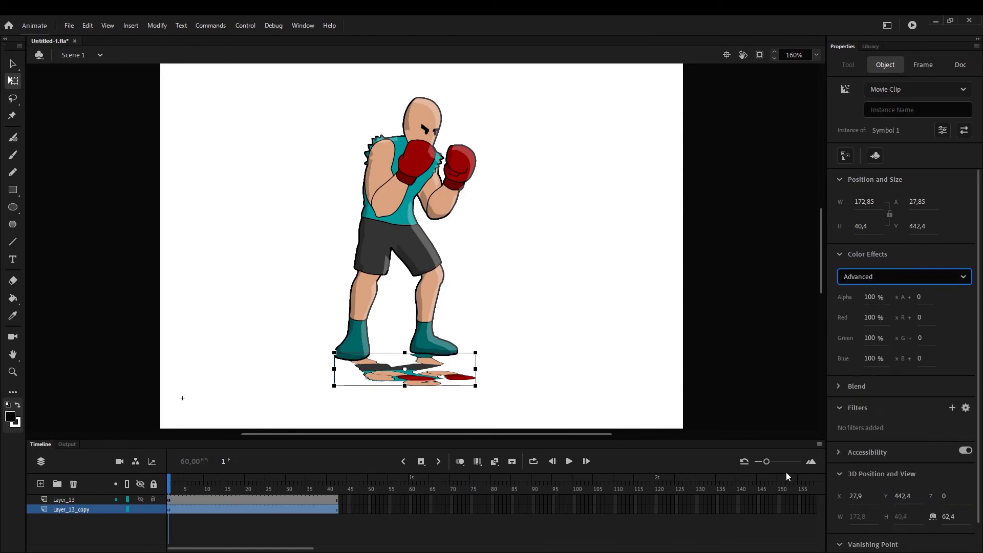
{"action": "left_click", "coordinate": [875, 317]}
{"action": "type", "text": "0"}
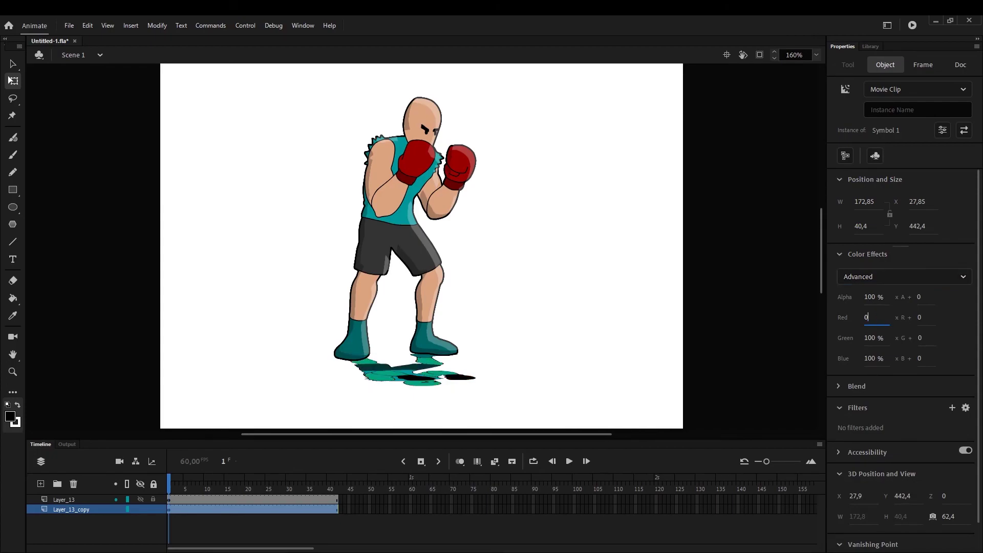
{"action": "key", "text": "Tab"}
{"action": "type", "text": "0"}
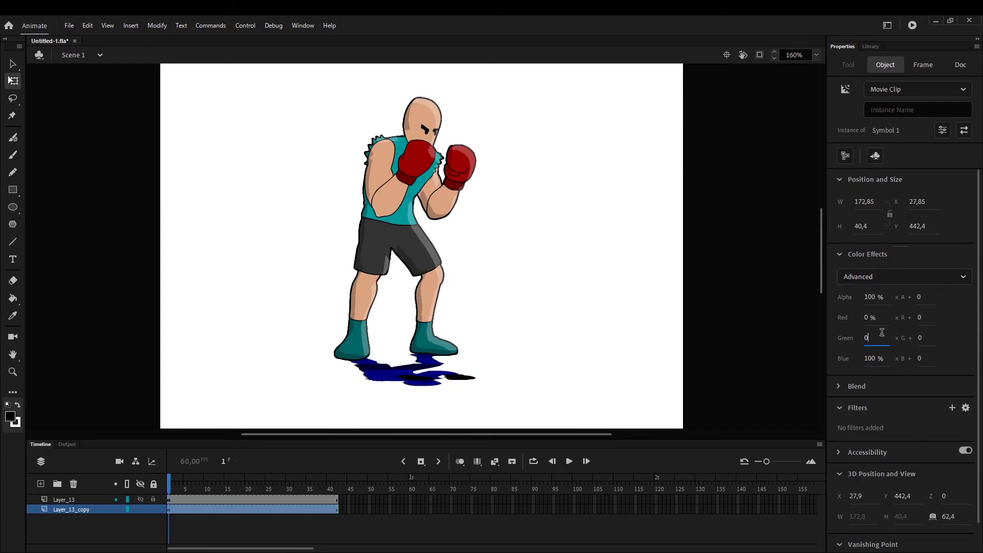
{"action": "key", "text": "Tab"}
{"action": "type", "text": "0"}
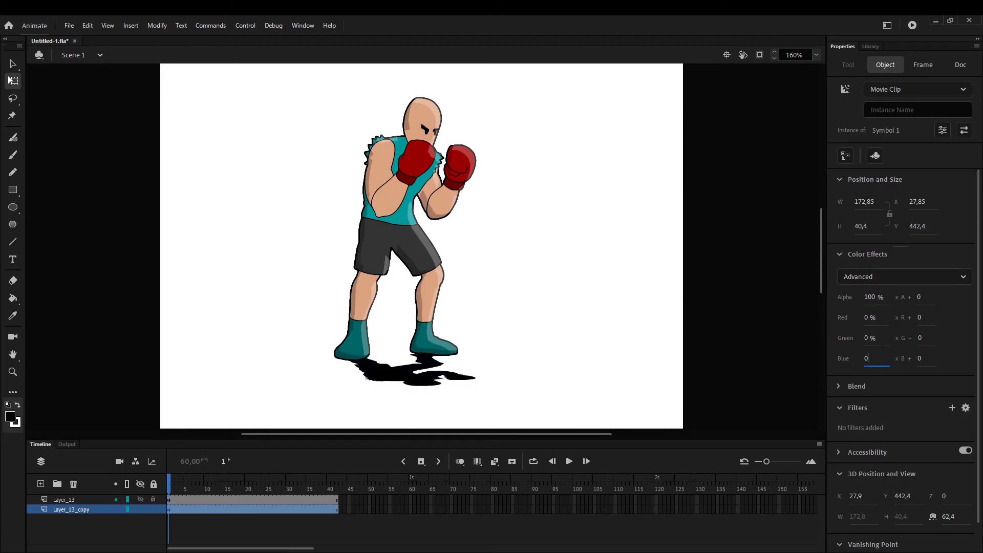
{"action": "left_click", "coordinate": [881, 296]}
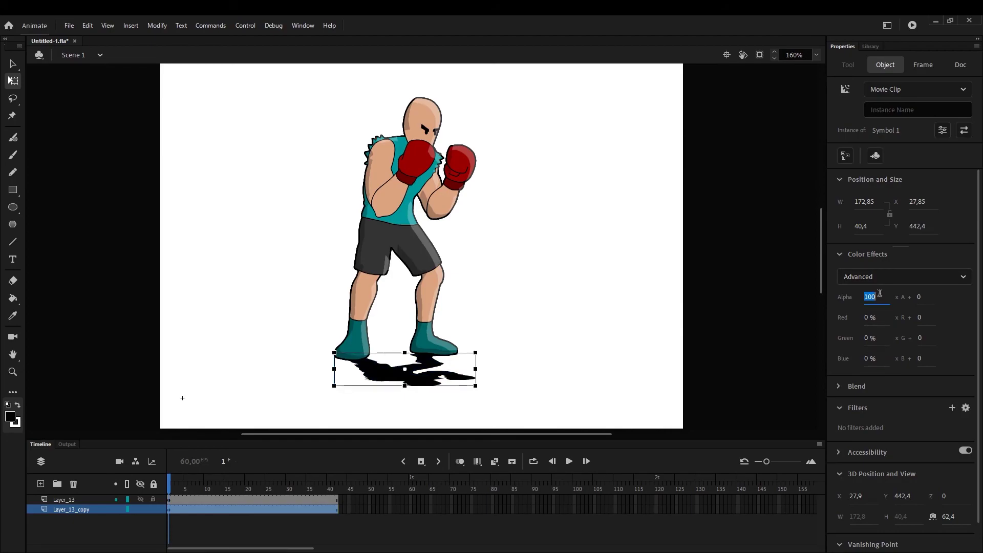
{"action": "type", "text": "25"}
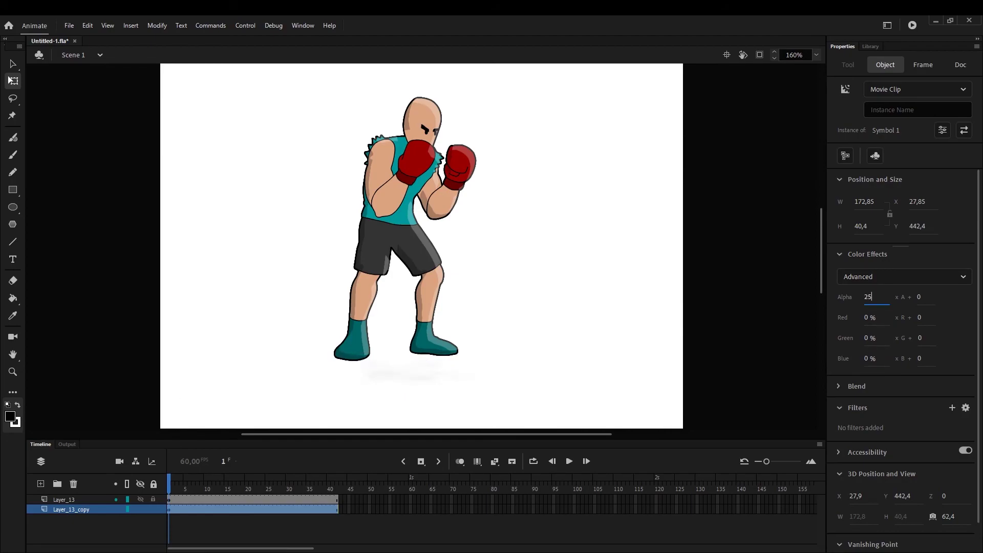
Deselect the shadow copy, inspect the full figure and test the movie to check the shadow during the punch.
{"action": "left_click", "coordinate": [623, 261]}
{"action": "scroll", "coordinate": [608, 272], "scroll_direction": "right", "scroll_amount": 2}
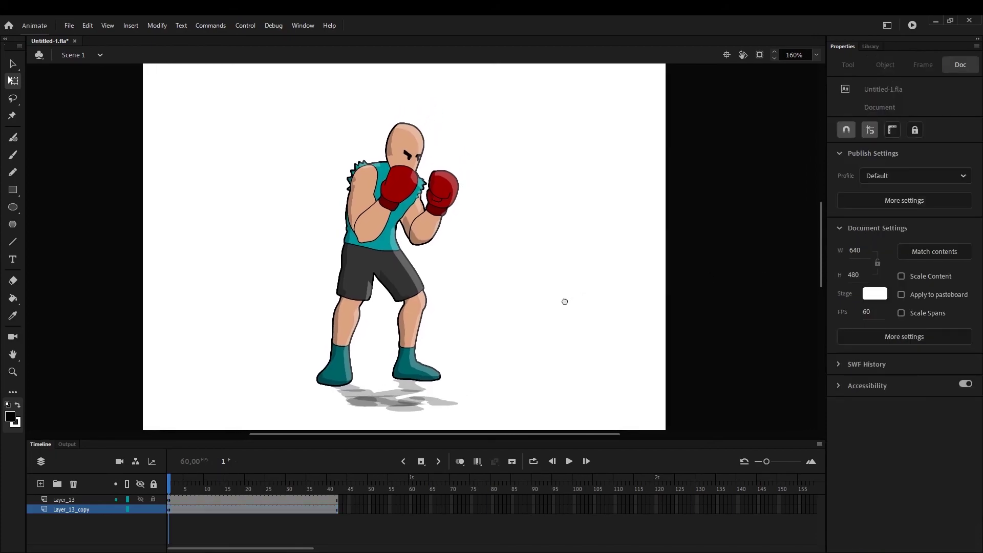
{"action": "left_click_drag", "start_coordinate": [568, 270], "coordinate": [556, 301]}
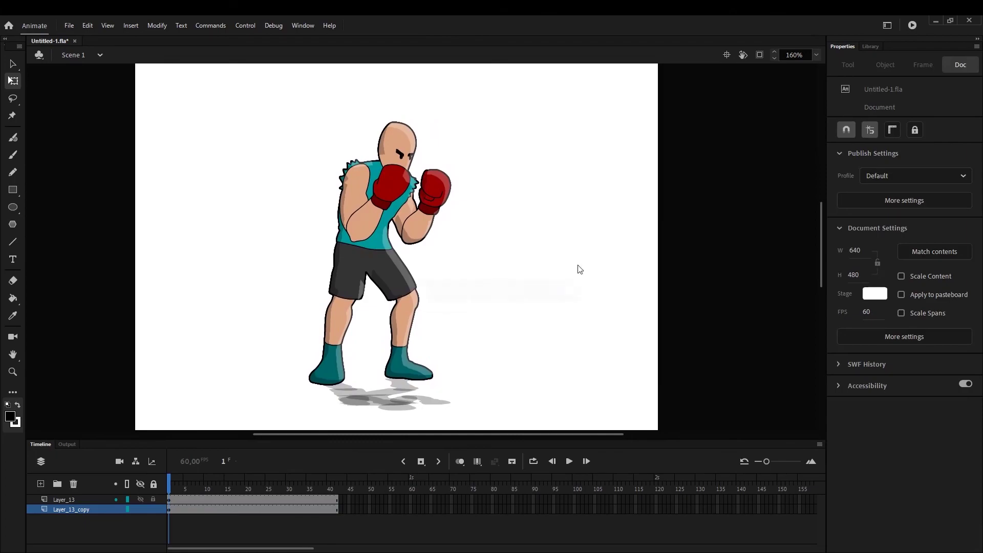
{"action": "key", "text": "ctrl+Return"}
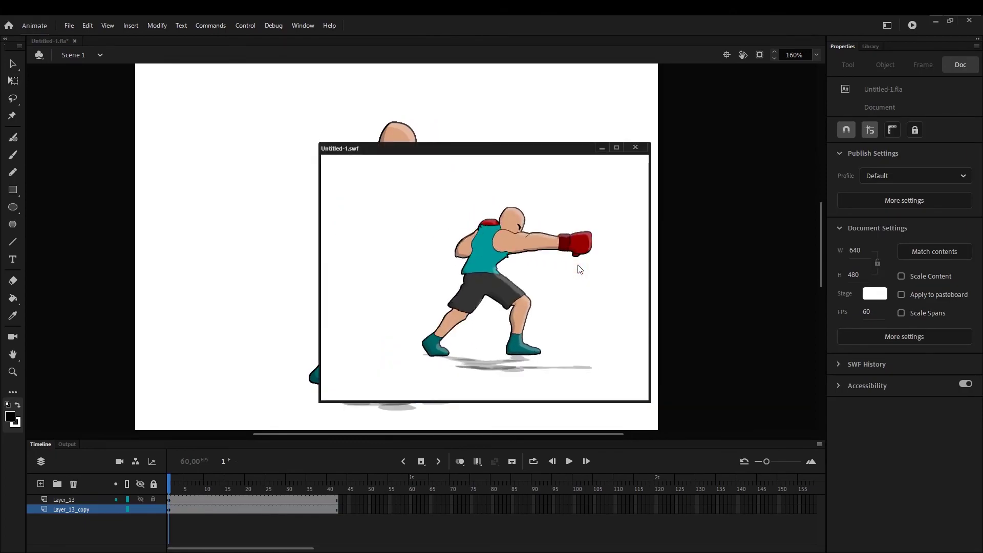